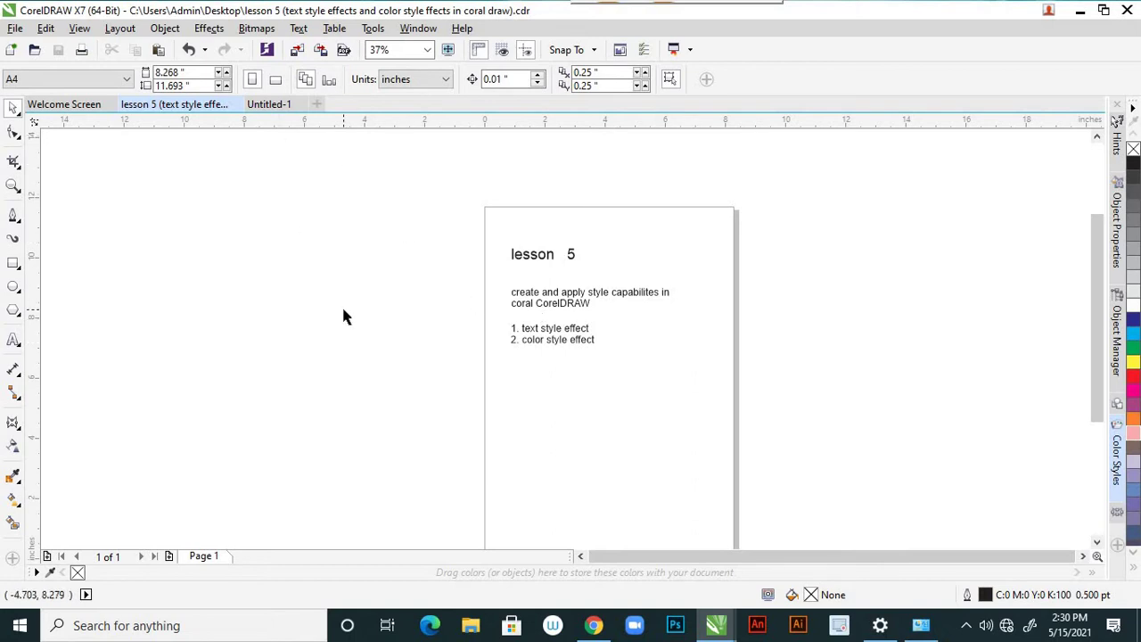
Switch to the Untitled-1 document and add the artistic text "design" on the blank page
{"action": "left_click", "coordinate": [276, 108]}
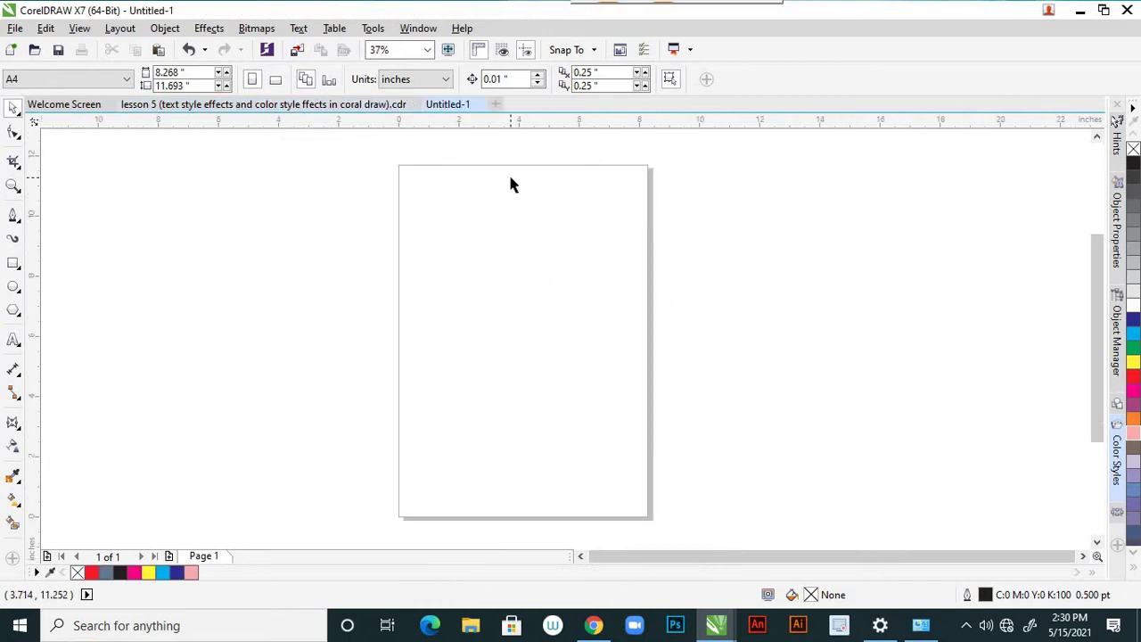
{"action": "left_click", "coordinate": [14, 340]}
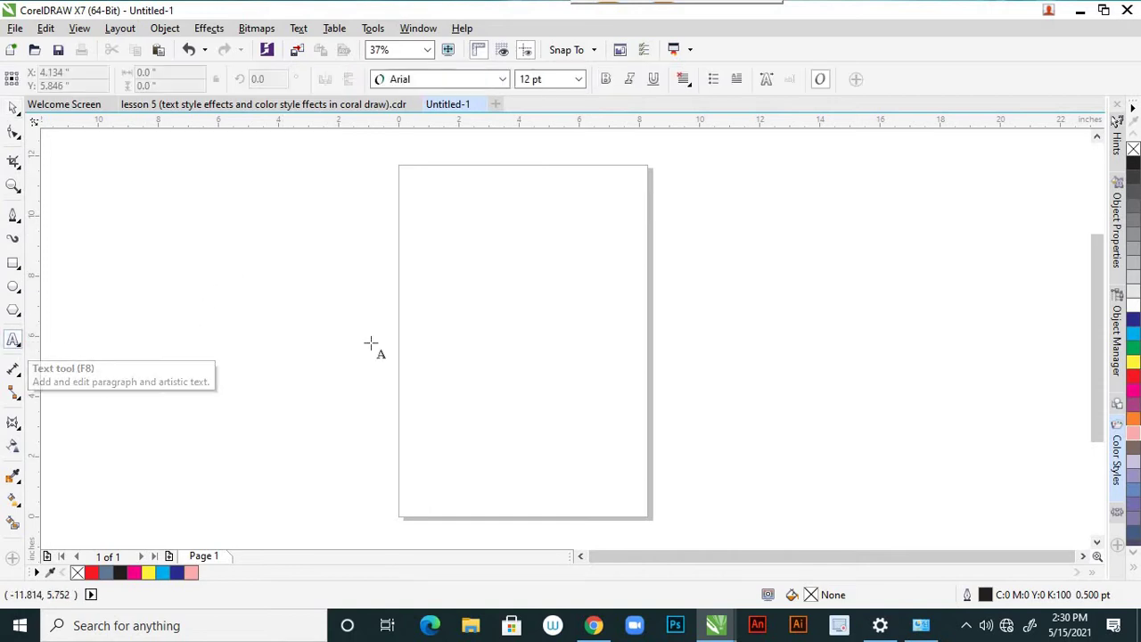
{"action": "left_click", "coordinate": [455, 322]}
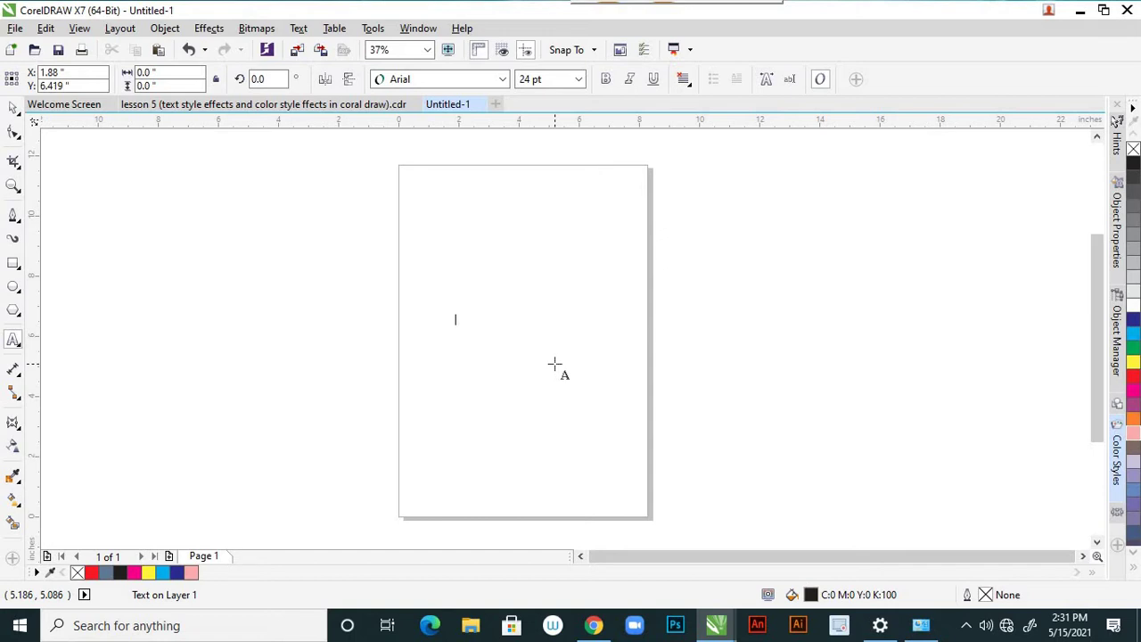
{"action": "type", "text": "design"}
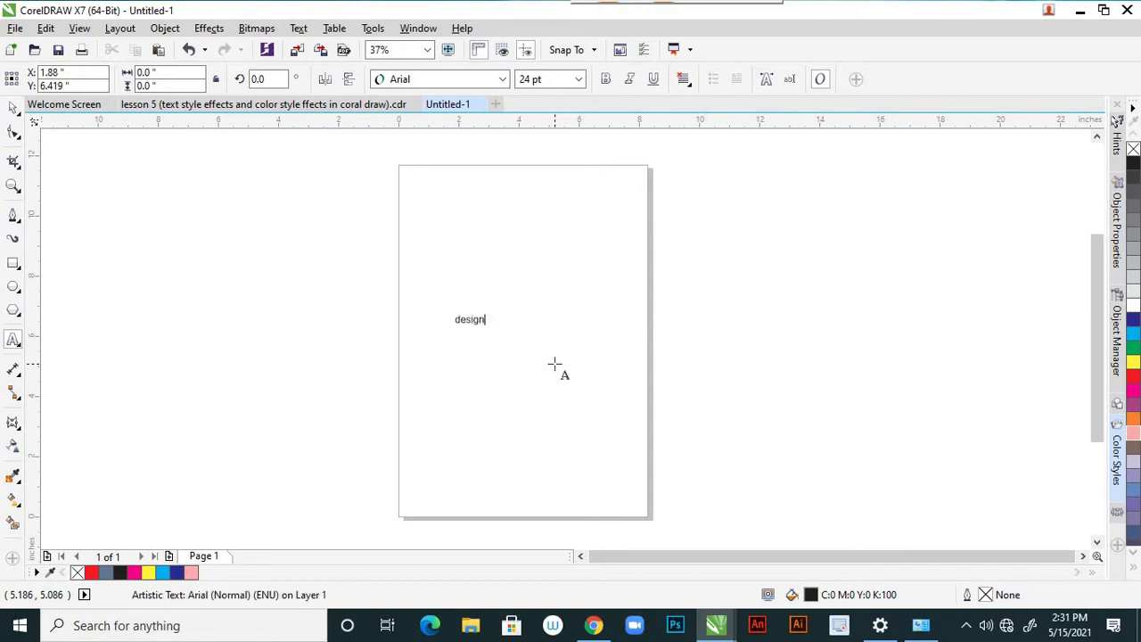
Capitalise the first letter of the text so that it reads "Design"
{"action": "left_click", "coordinate": [467, 319]}
{"action": "scroll", "coordinate": [461, 316], "scroll_direction": "up", "scroll_amount": 4}
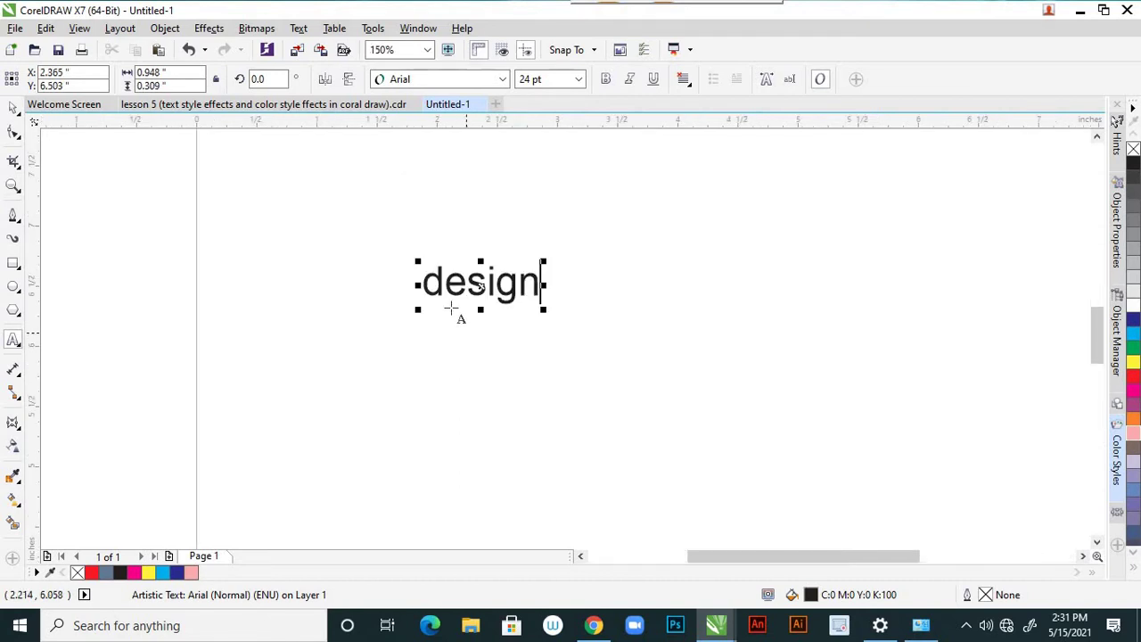
{"action": "left_click_drag", "start_coordinate": [444, 283], "coordinate": [402, 288]}
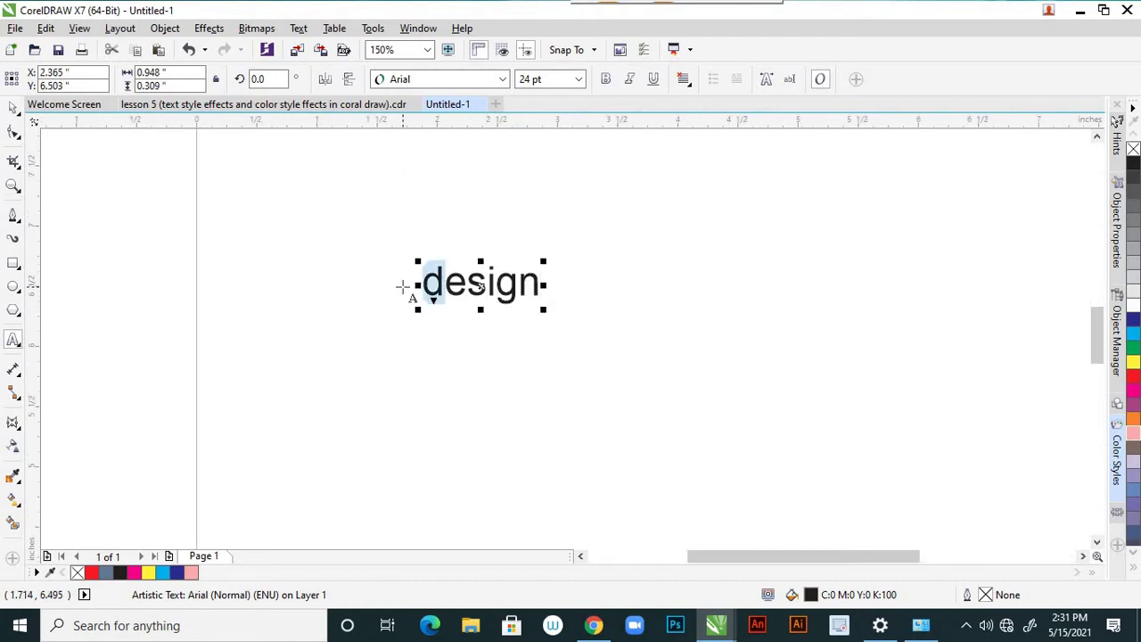
{"action": "type", "text": "D"}
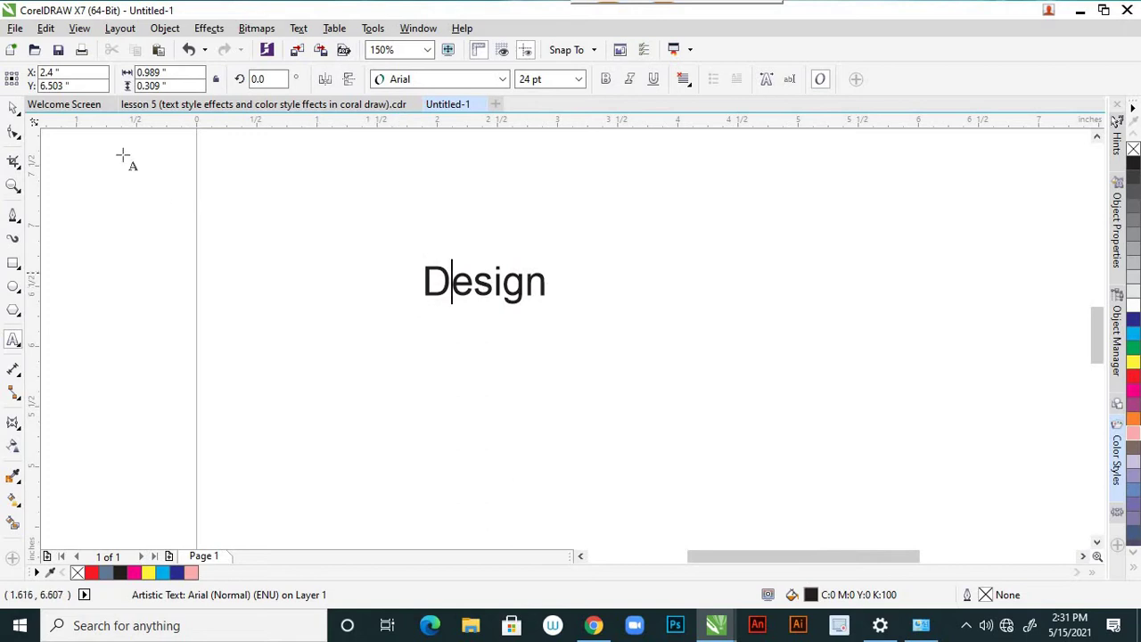
Enlarge the Design text to about 104 pt and move it to the upper part of the page
{"action": "left_click", "coordinate": [13, 107]}
{"action": "scroll", "coordinate": [528, 330], "scroll_direction": "down", "scroll_amount": 2}
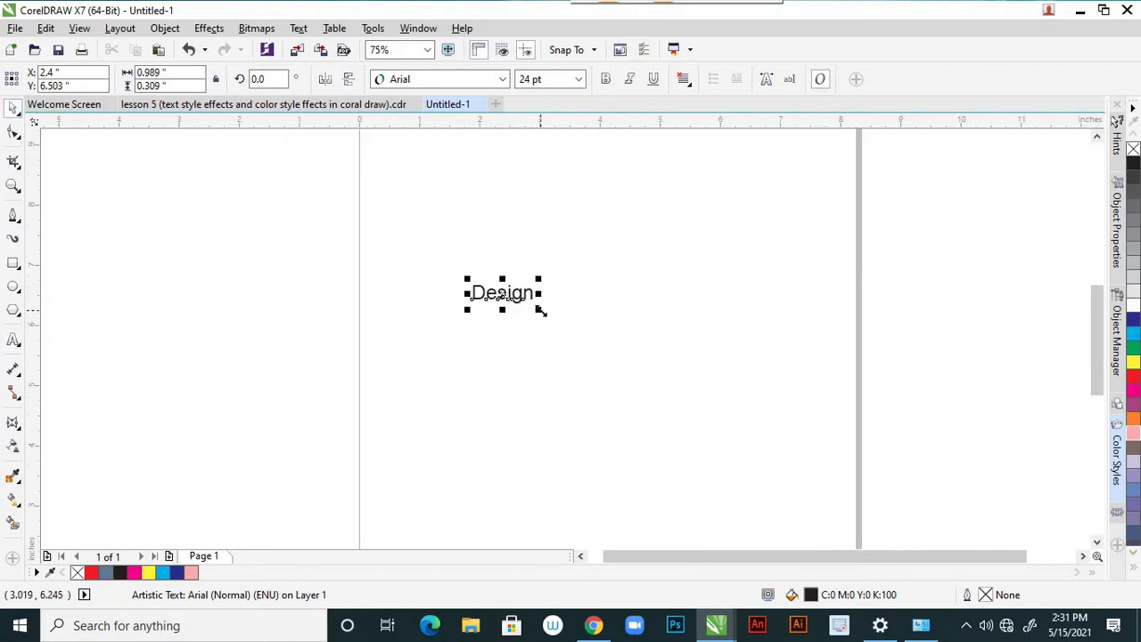
{"action": "left_click_drag", "start_coordinate": [540, 309], "coordinate": [634, 373]}
{"action": "scroll", "coordinate": [564, 304], "scroll_direction": "down", "scroll_amount": 3}
{"action": "scroll", "coordinate": [566, 304], "scroll_direction": "up", "scroll_amount": 2}
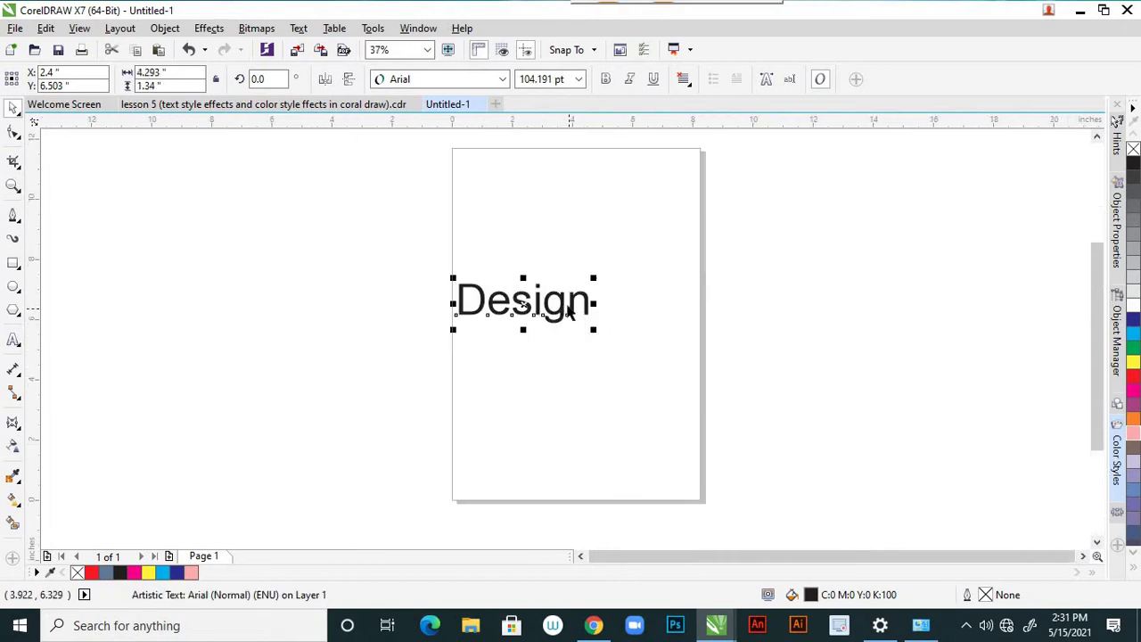
{"action": "left_click", "coordinate": [633, 244]}
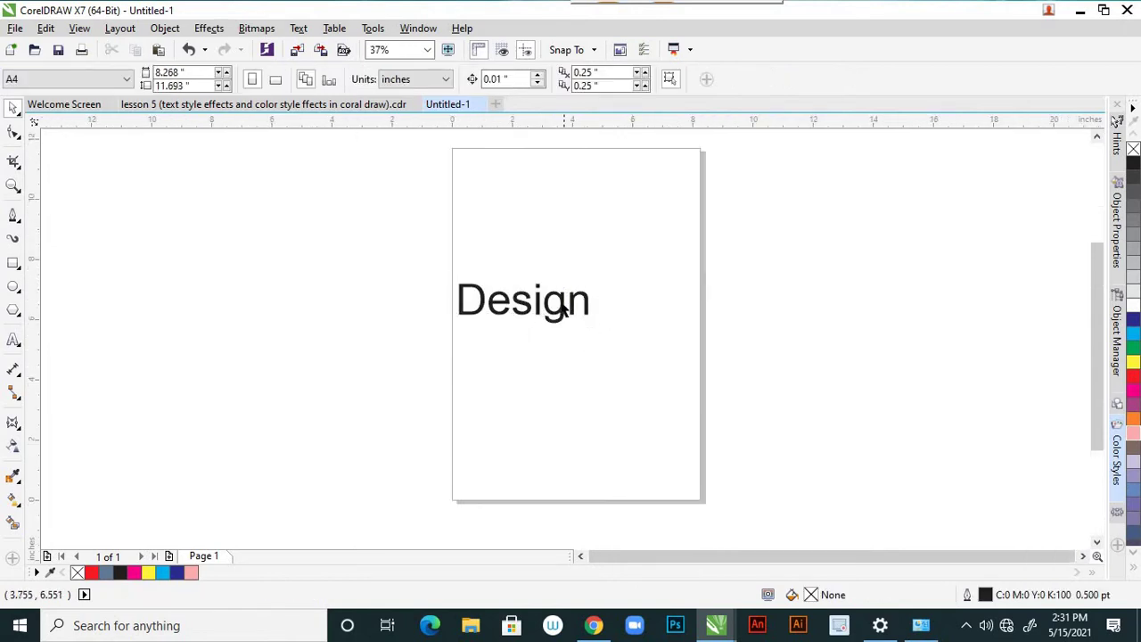
{"action": "left_click_drag", "start_coordinate": [556, 306], "coordinate": [640, 200]}
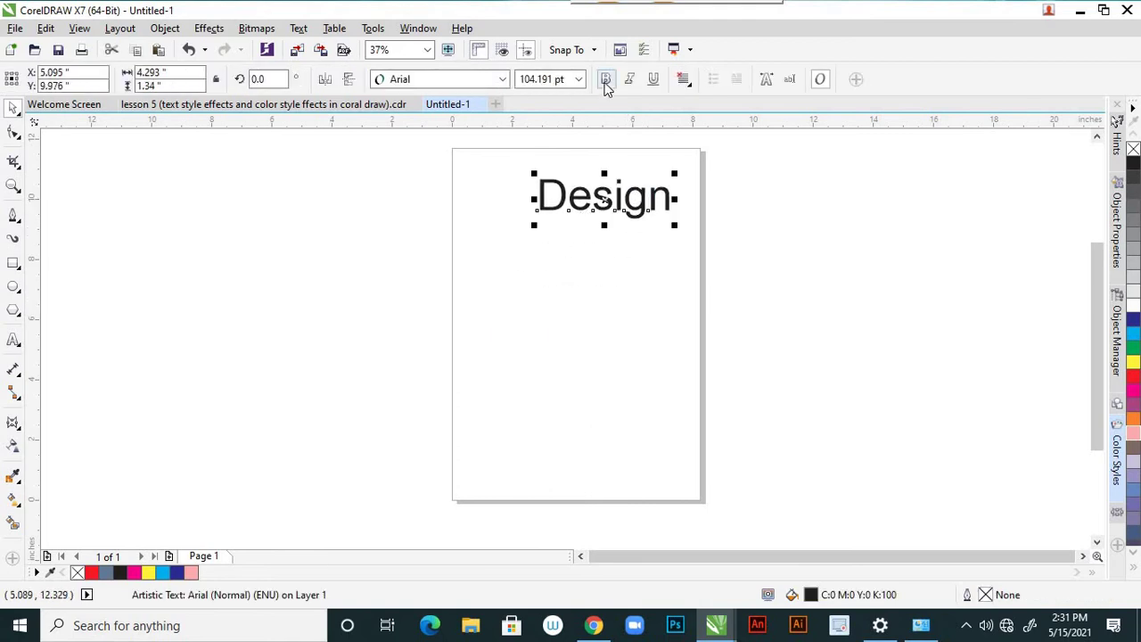
Make the Design text bold and fill it with red
{"action": "left_click", "coordinate": [605, 81]}
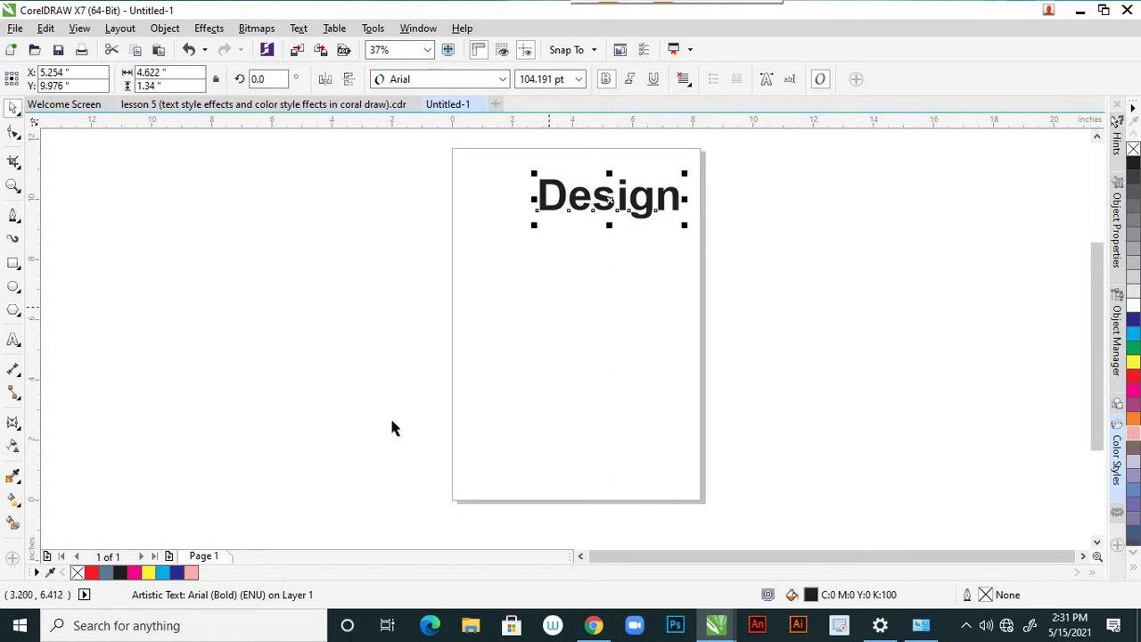
{"action": "left_click", "coordinate": [1134, 376]}
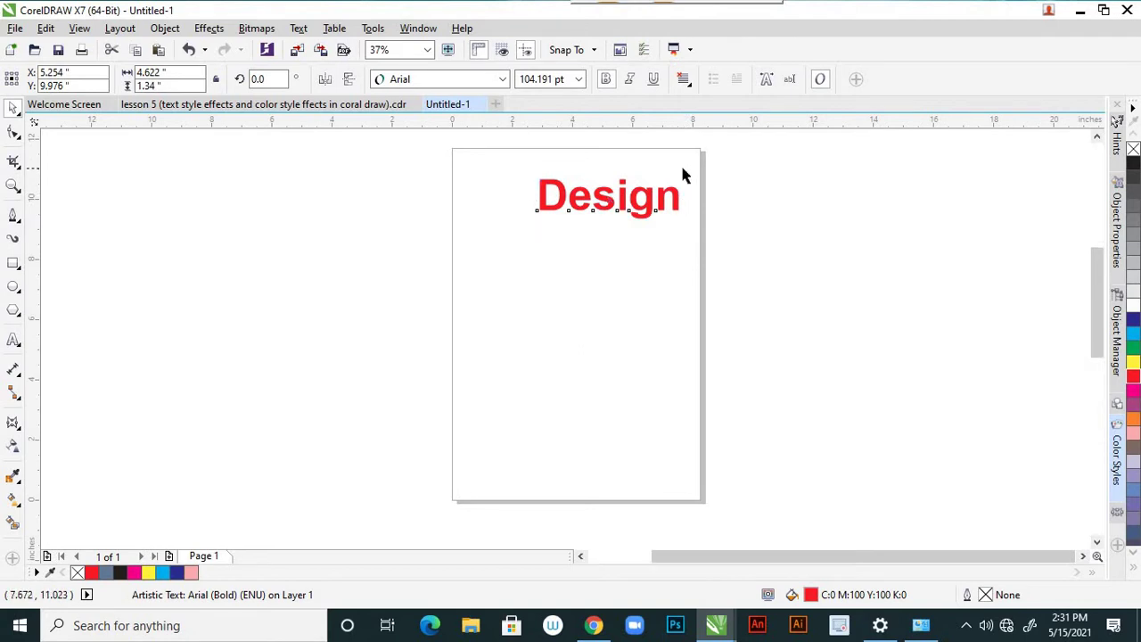
{"action": "scroll", "coordinate": [681, 163], "scroll_direction": "up", "scroll_amount": 1}
{"action": "scroll", "coordinate": [674, 245], "scroll_direction": "down", "scroll_amount": 1}
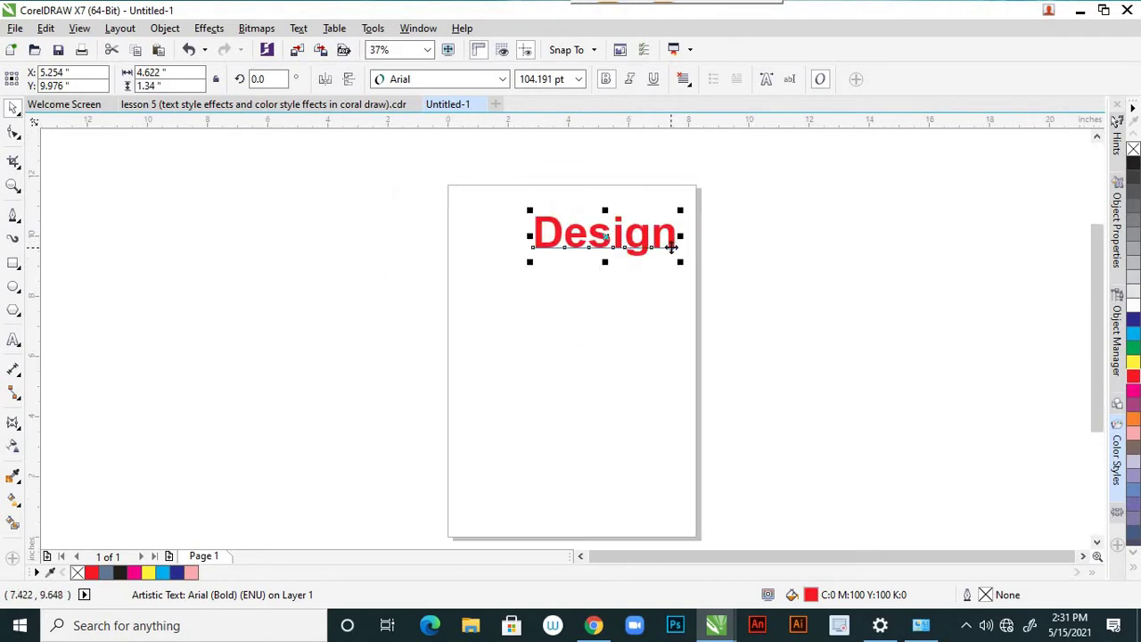
{"action": "scroll", "coordinate": [696, 219], "scroll_direction": "up", "scroll_amount": 1}
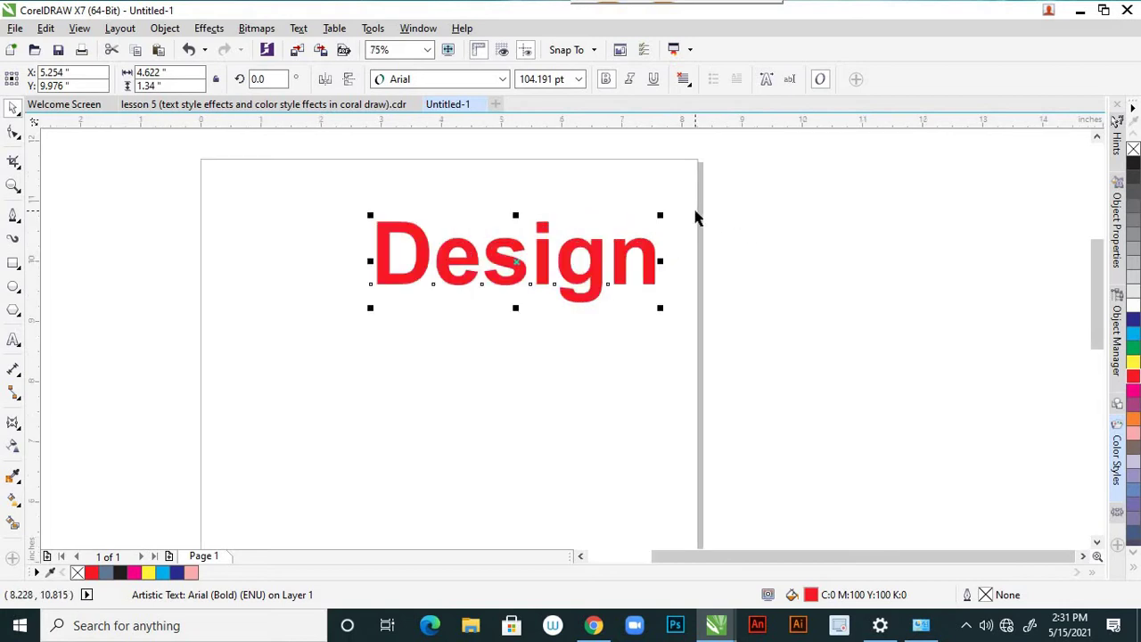
{"action": "scroll", "coordinate": [696, 218], "scroll_direction": "down", "scroll_amount": 1}
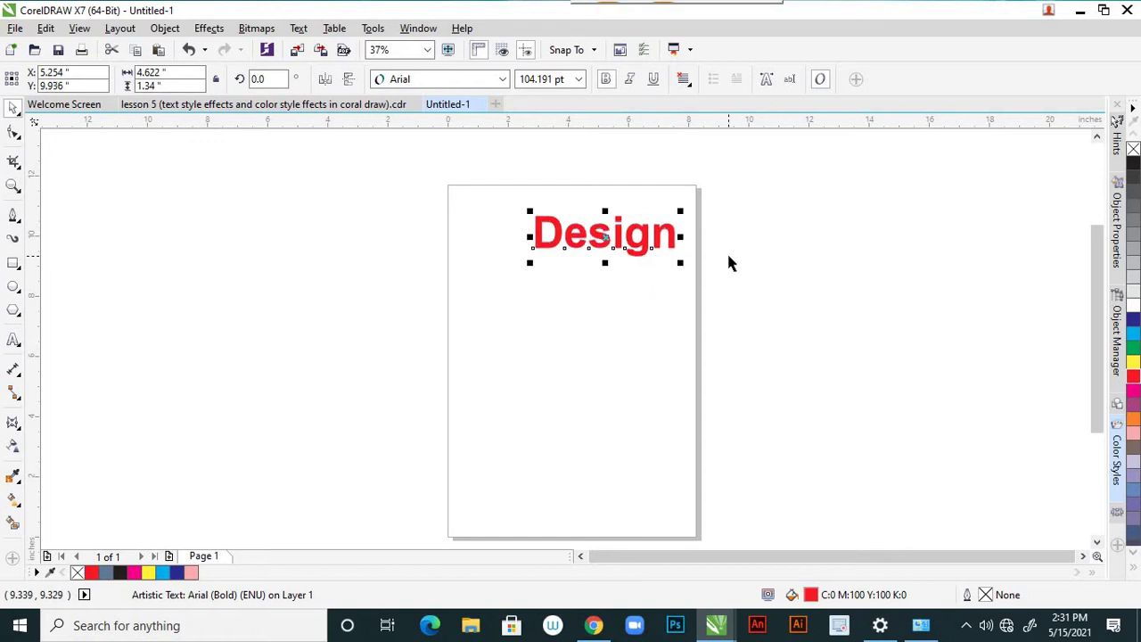
Duplicate the red Design text and place the copy directly below the original
{"action": "key", "text": "ctrl+d"}
{"action": "key", "text": "Down"}
{"action": "key", "text": "Down"}
{"action": "key", "text": "Down"}
{"action": "key", "text": "Down"}
{"action": "key", "text": "Down"}
{"action": "key", "text": "Down"}
{"action": "key", "text": "Down"}
{"action": "key", "text": "Down"}
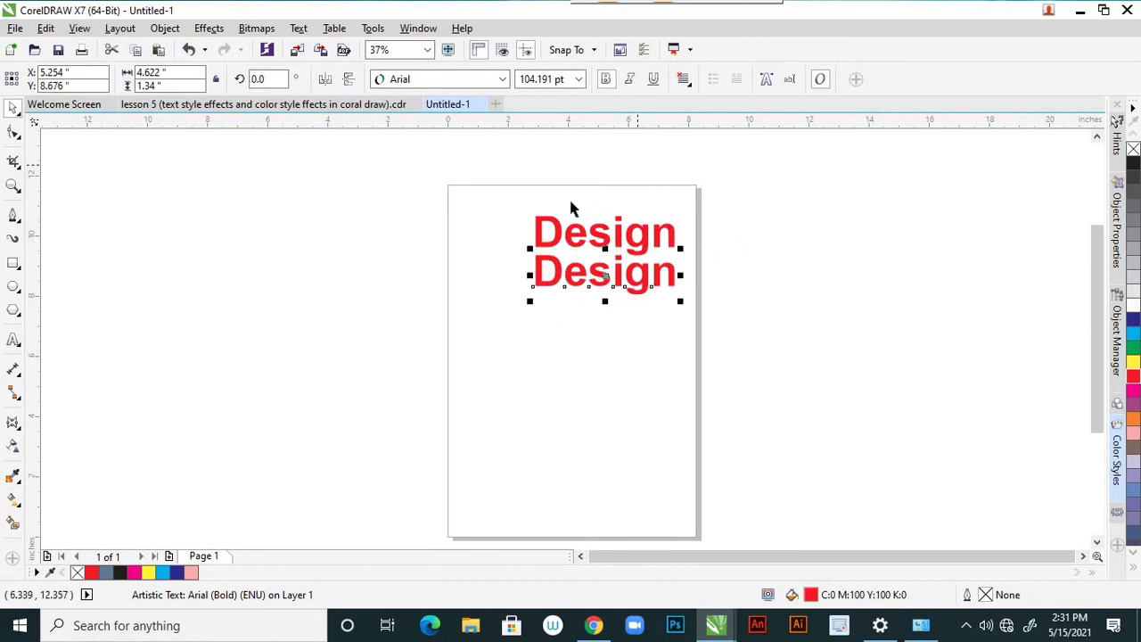
Select both Design words, duplicate them and place the copies below to form a column of four words
{"action": "left_click_drag", "start_coordinate": [576, 199], "coordinate": [670, 294]}
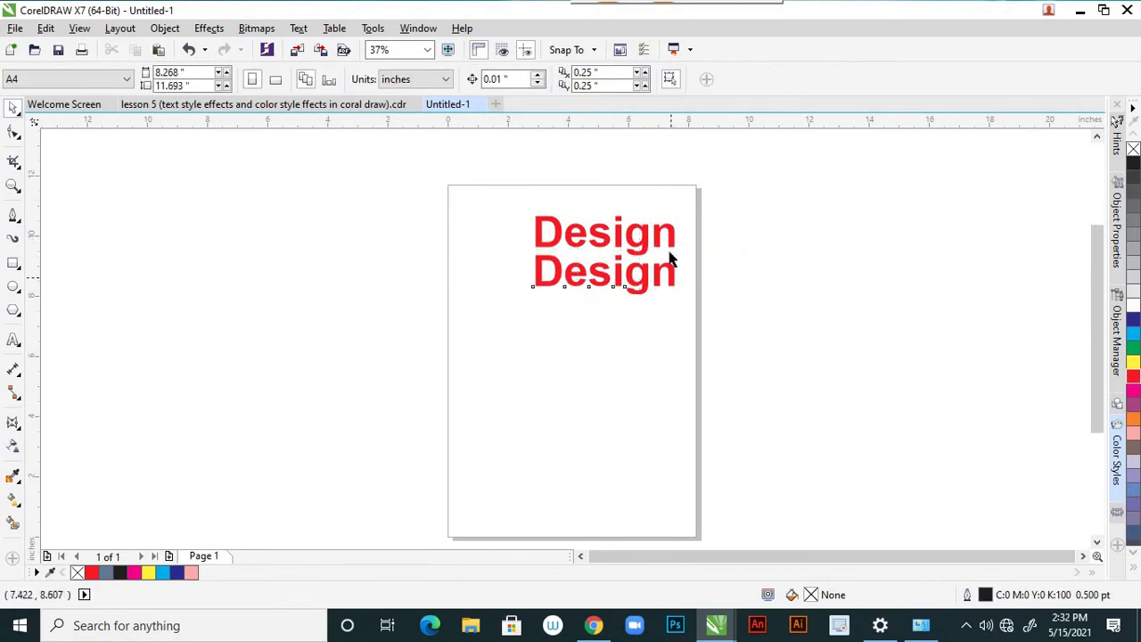
{"action": "left_click", "coordinate": [671, 257]}
{"action": "left_click", "coordinate": [674, 237], "text": "shift"}
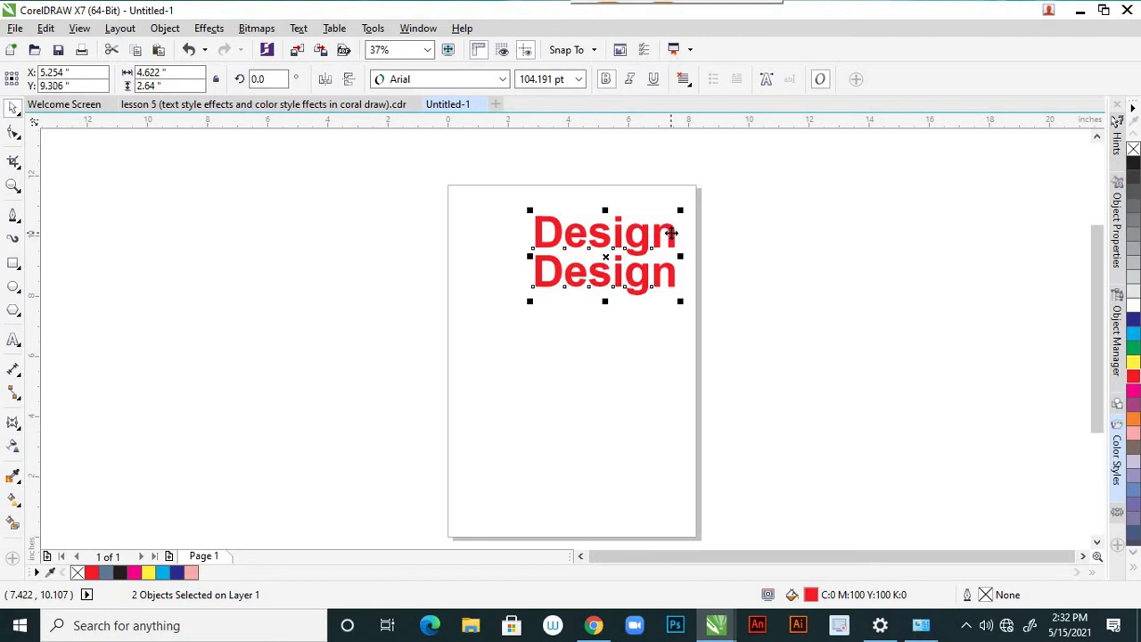
{"action": "key", "text": "Down"}
{"action": "key", "text": "Down"}
{"action": "key", "text": "Down"}
{"action": "key", "text": "Down"}
{"action": "key", "text": "Down"}
{"action": "key", "text": "Down"}
{"action": "key", "text": "Down"}
{"action": "key", "text": "Down"}
{"action": "key", "text": "Down"}
{"action": "key", "text": "Down"}
{"action": "key", "text": "Down"}
{"action": "key", "text": "Down"}
{"action": "key", "text": "Down"}
{"action": "key", "text": "Down"}
{"action": "key", "text": "Down"}
{"action": "key", "text": "Down"}
{"action": "key", "text": "Down"}
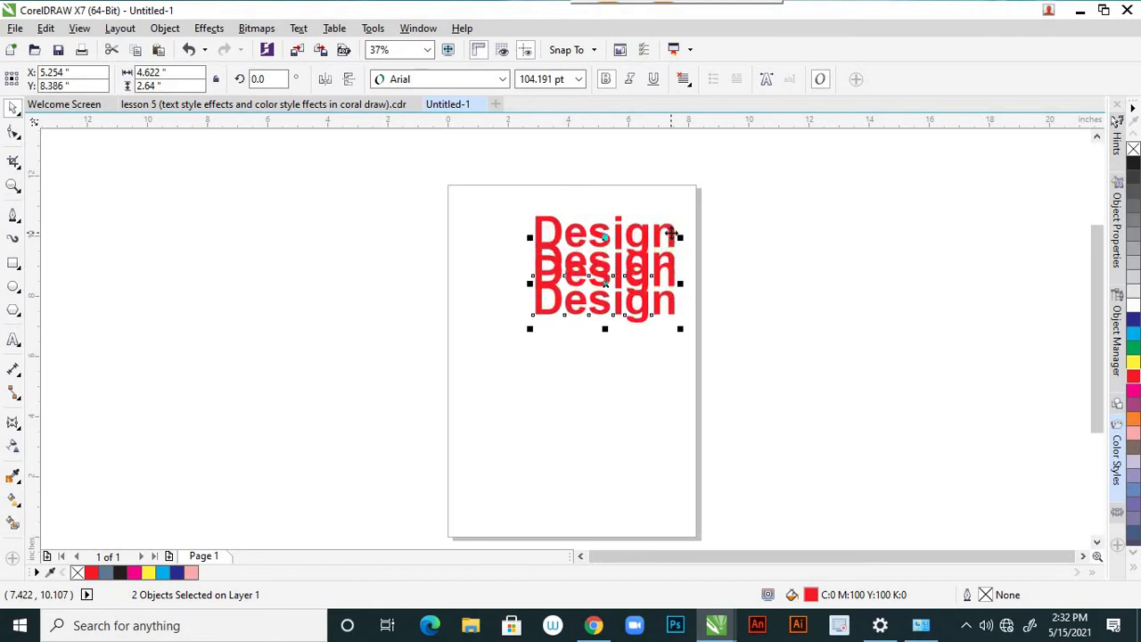
{"action": "key", "text": "Down"}
{"action": "key", "text": "Down"}
{"action": "key", "text": "Down"}
{"action": "key", "text": "Down"}
{"action": "key", "text": "Down"}
{"action": "key", "text": "Down"}
{"action": "key", "text": "Down"}
{"action": "key", "text": "Down"}
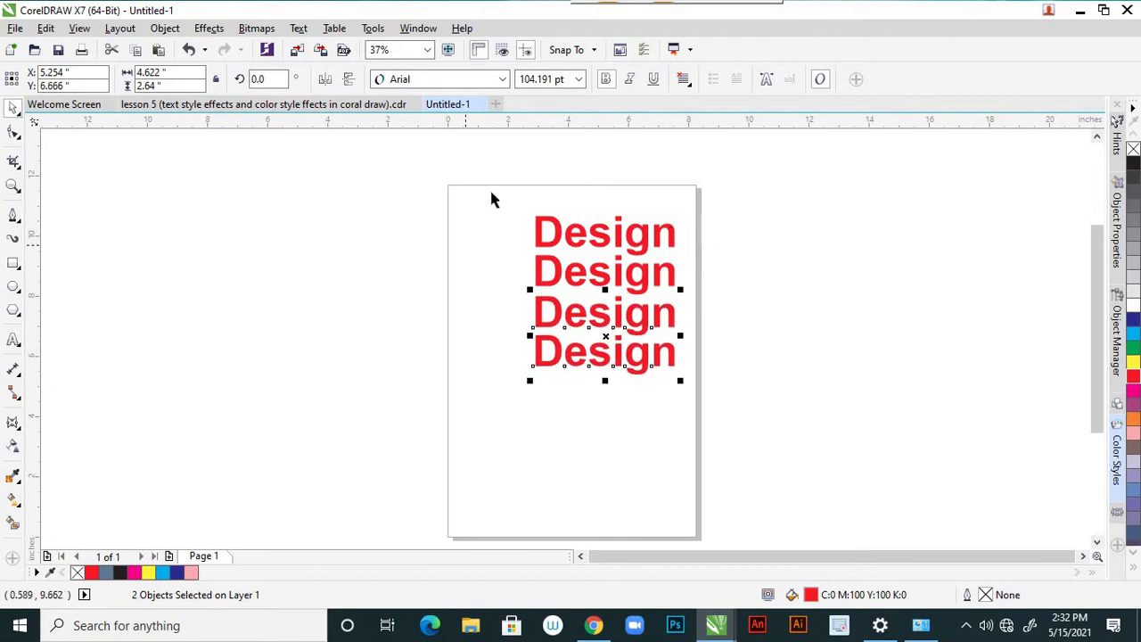
Select the first, second and fourth Design words and shift them slightly up and to the right
{"action": "left_click_drag", "start_coordinate": [491, 193], "coordinate": [683, 344]}
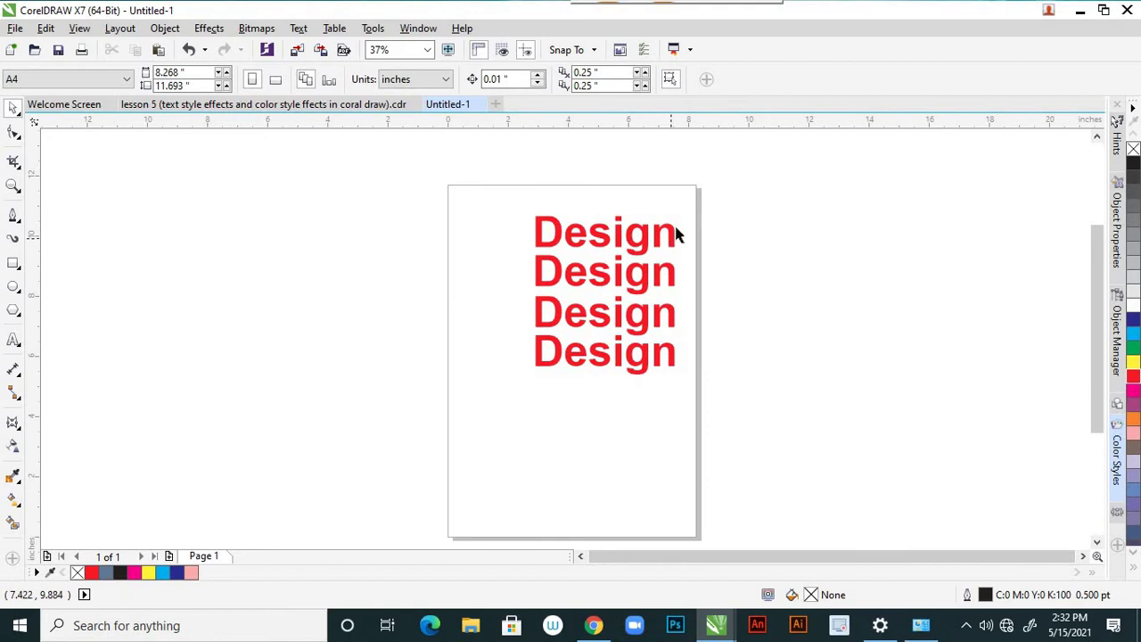
{"action": "left_click_drag", "start_coordinate": [681, 223], "coordinate": [657, 346]}
{"action": "left_click", "coordinate": [657, 346]}
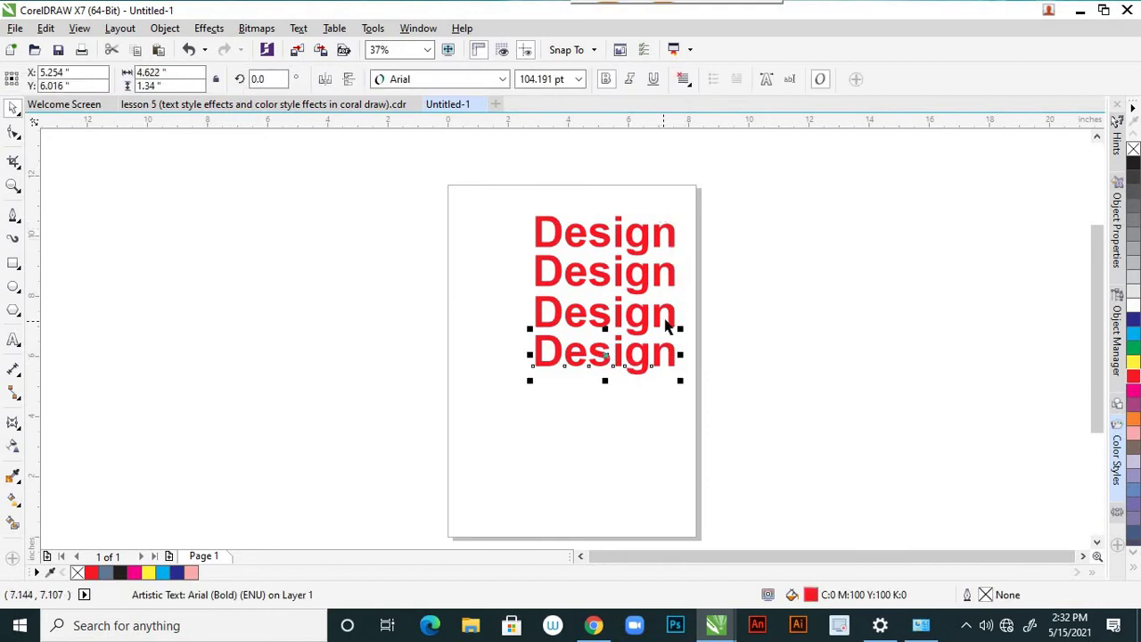
{"action": "left_click", "coordinate": [674, 266], "text": "shift"}
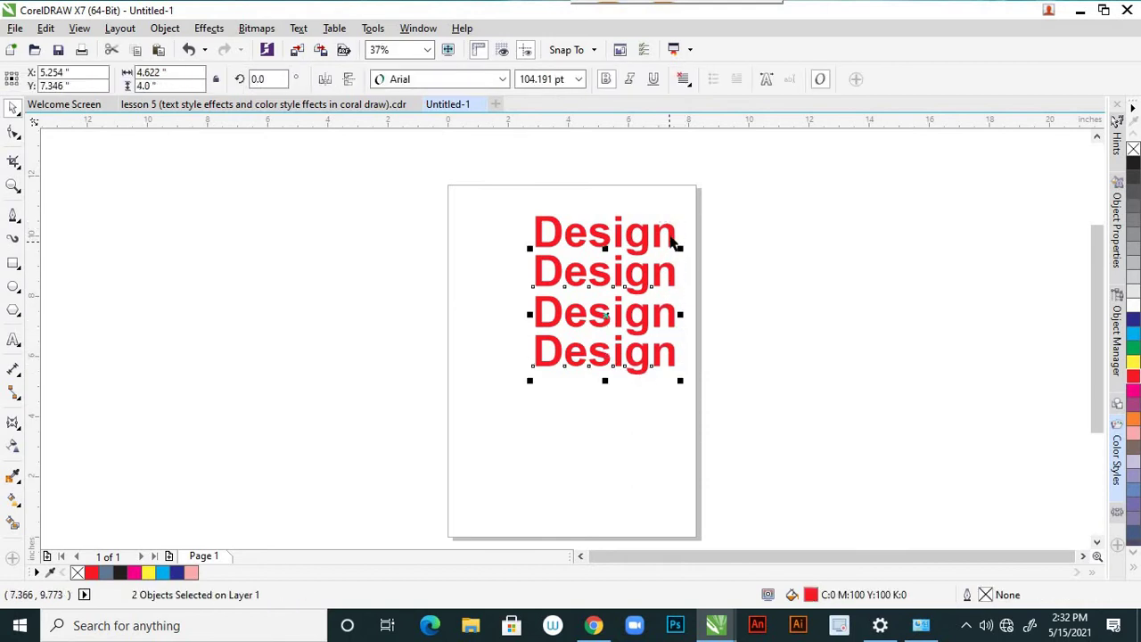
{"action": "left_click", "coordinate": [675, 234], "text": "shift"}
{"action": "left_click_drag", "start_coordinate": [675, 230], "coordinate": [679, 222]}
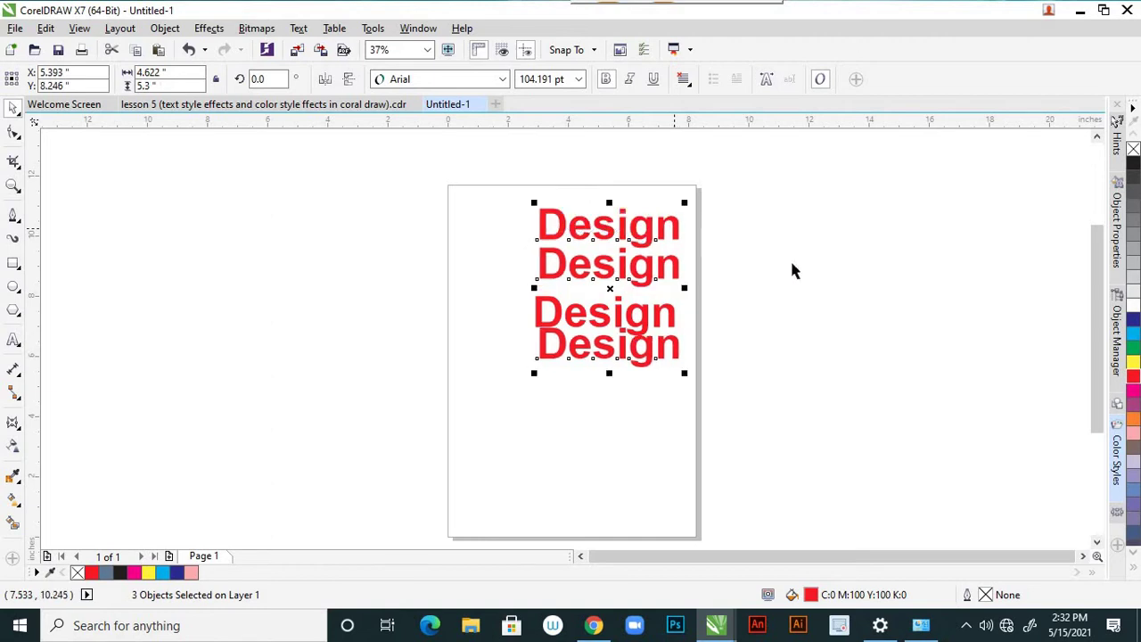
{"action": "left_click", "coordinate": [837, 273]}
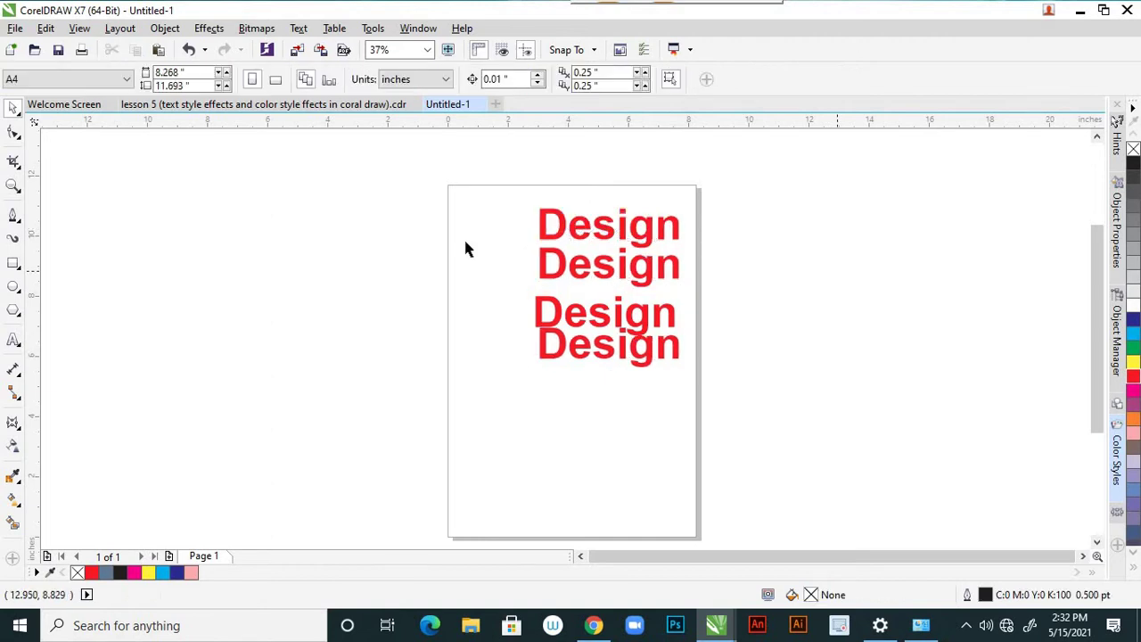
Change the page orientation to landscape
{"action": "left_click", "coordinate": [278, 81]}
{"action": "left_click_drag", "start_coordinate": [524, 199], "coordinate": [679, 397]}
{"action": "left_click", "coordinate": [423, 420]}
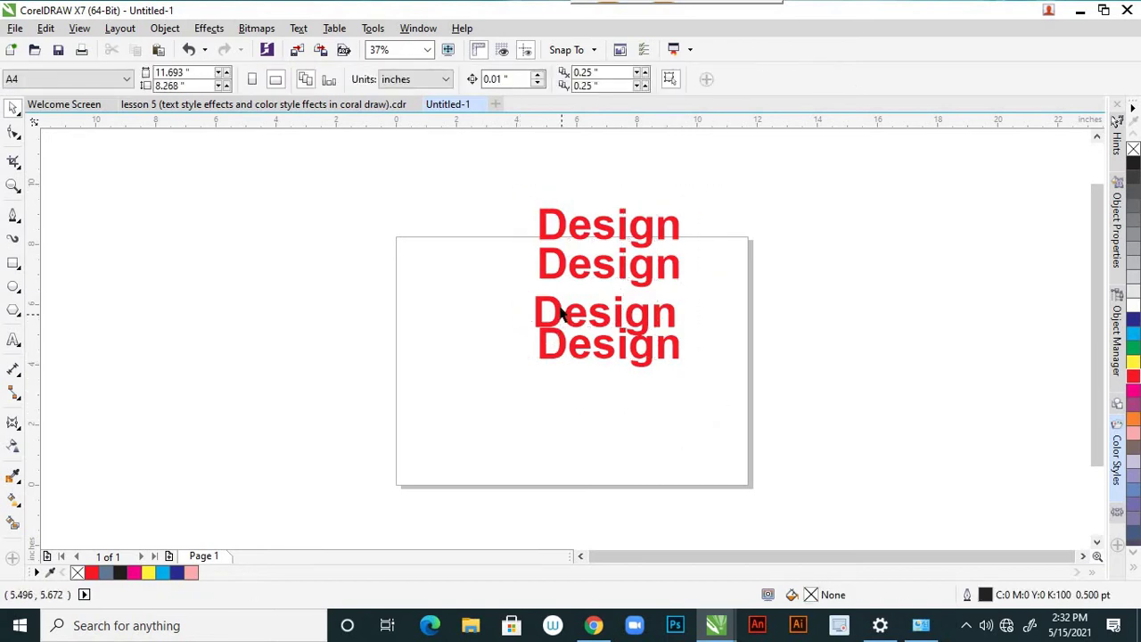
Line up the third Design word with the others and move all four words into the lower-right area of the page
{"action": "left_click", "coordinate": [552, 310]}
{"action": "left_click_drag", "start_coordinate": [563, 305], "coordinate": [564, 303]}
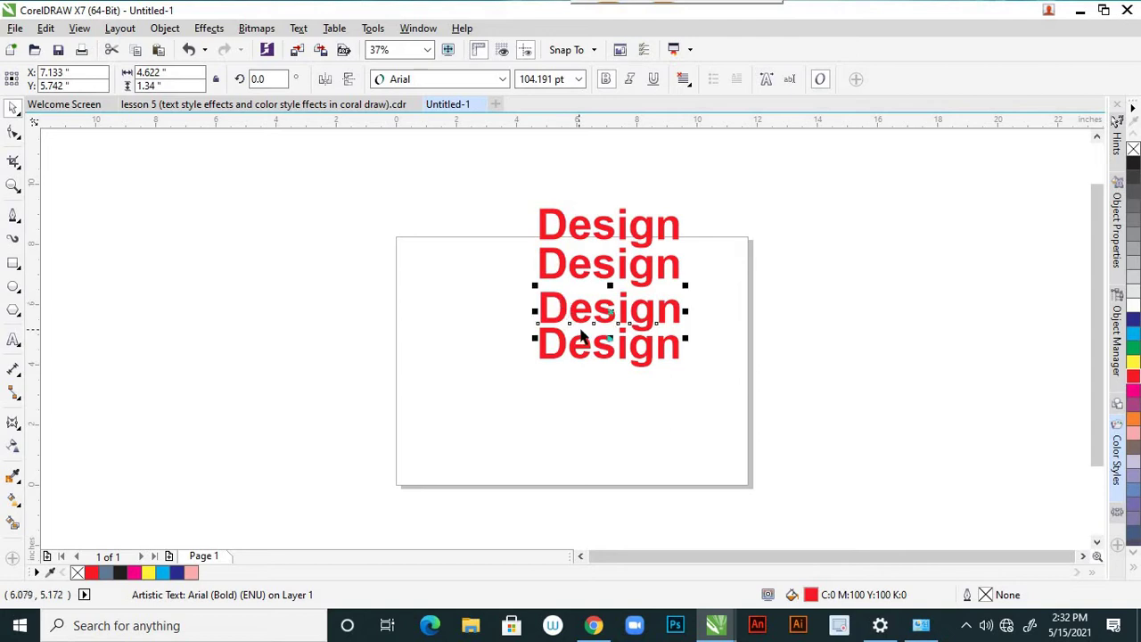
{"action": "left_click", "coordinate": [672, 333]}
{"action": "left_click", "coordinate": [677, 303], "text": "shift"}
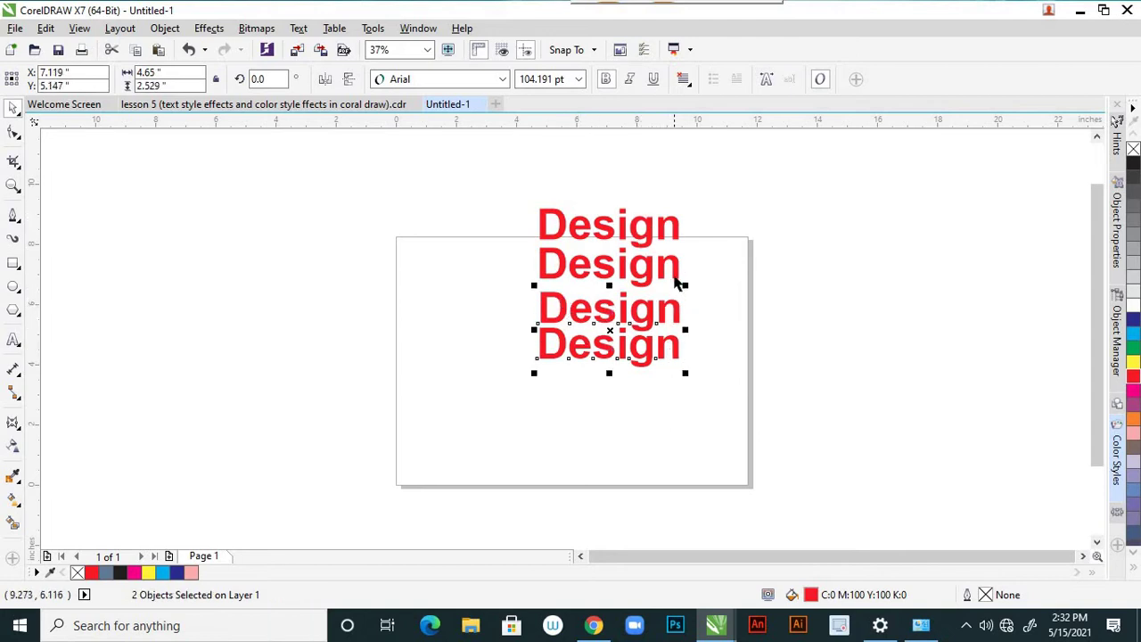
{"action": "left_click", "coordinate": [677, 259], "text": "shift"}
{"action": "left_click", "coordinate": [678, 227], "text": "shift"}
{"action": "left_click_drag", "start_coordinate": [677, 264], "coordinate": [723, 356]}
{"action": "left_click", "coordinate": [802, 328]}
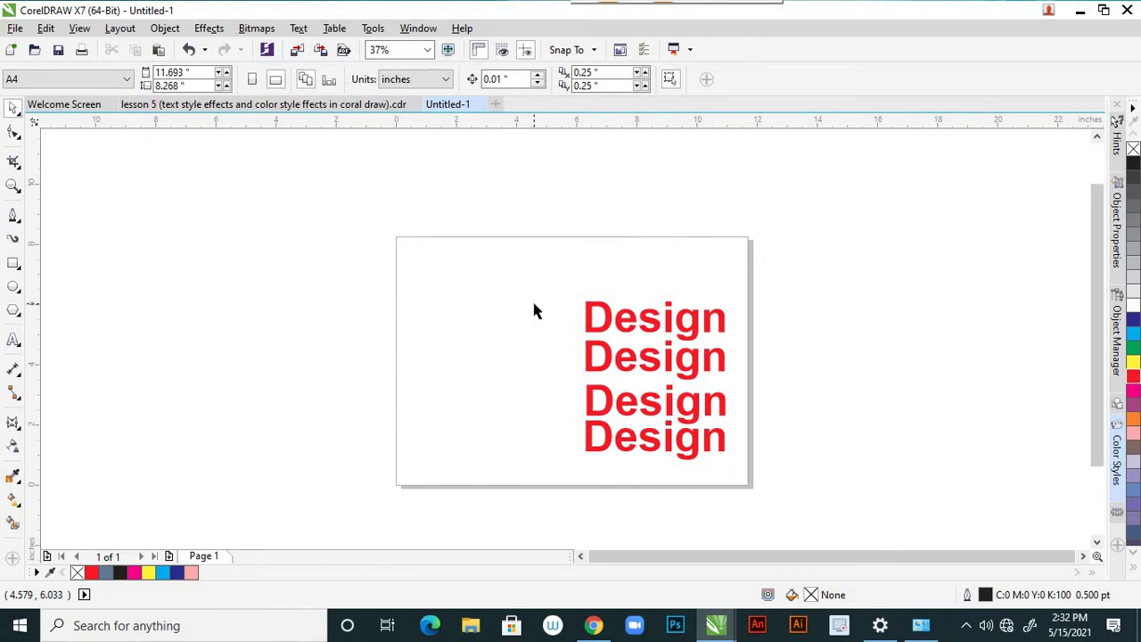
Place a copy of the topmost Design word in the upper-left area of the page
{"action": "left_click", "coordinate": [609, 319]}
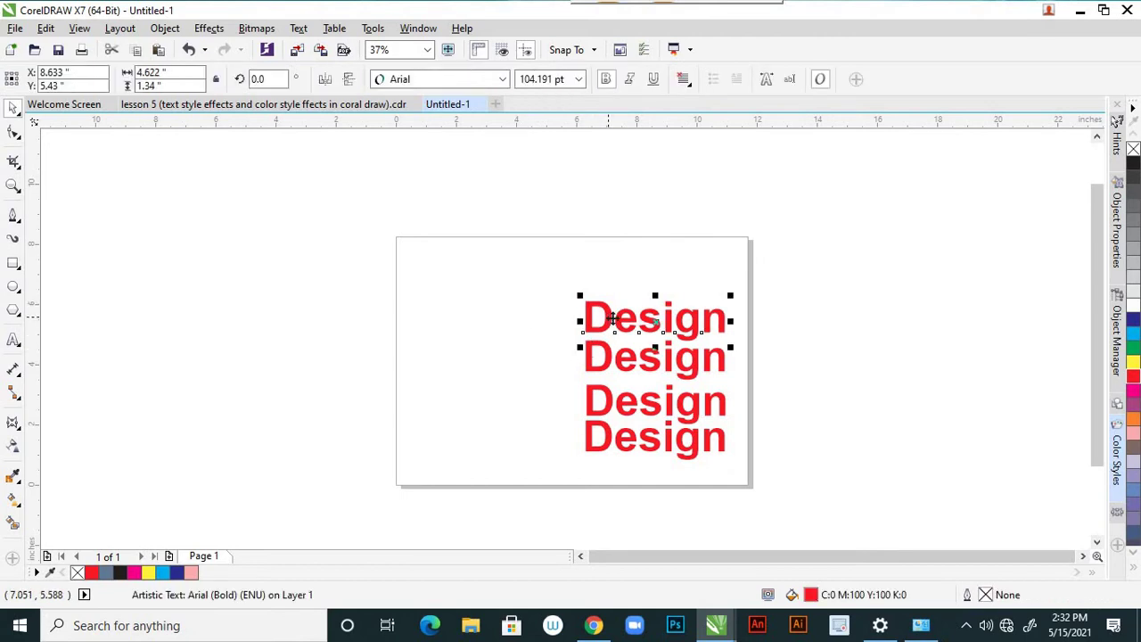
{"action": "left_click_drag", "start_coordinate": [609, 318], "coordinate": [507, 292]}
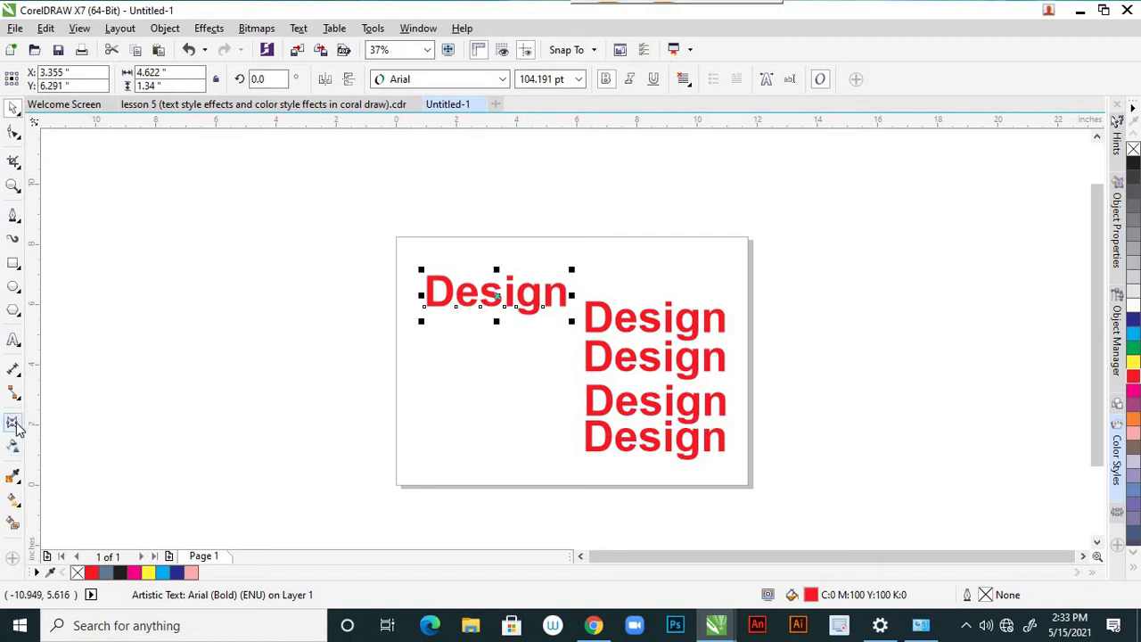
Apply the Circular envelope preset to the upper-left Design word, keeping the envelope selection mode at Rectangular
{"action": "left_click", "coordinate": [14, 425]}
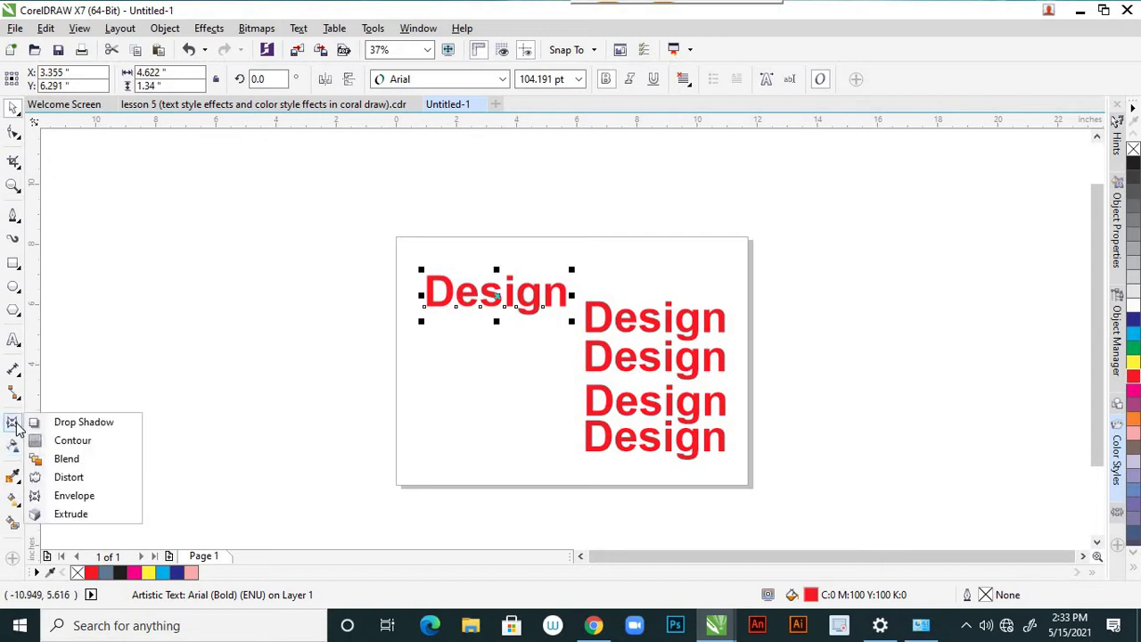
{"action": "left_click", "coordinate": [69, 498]}
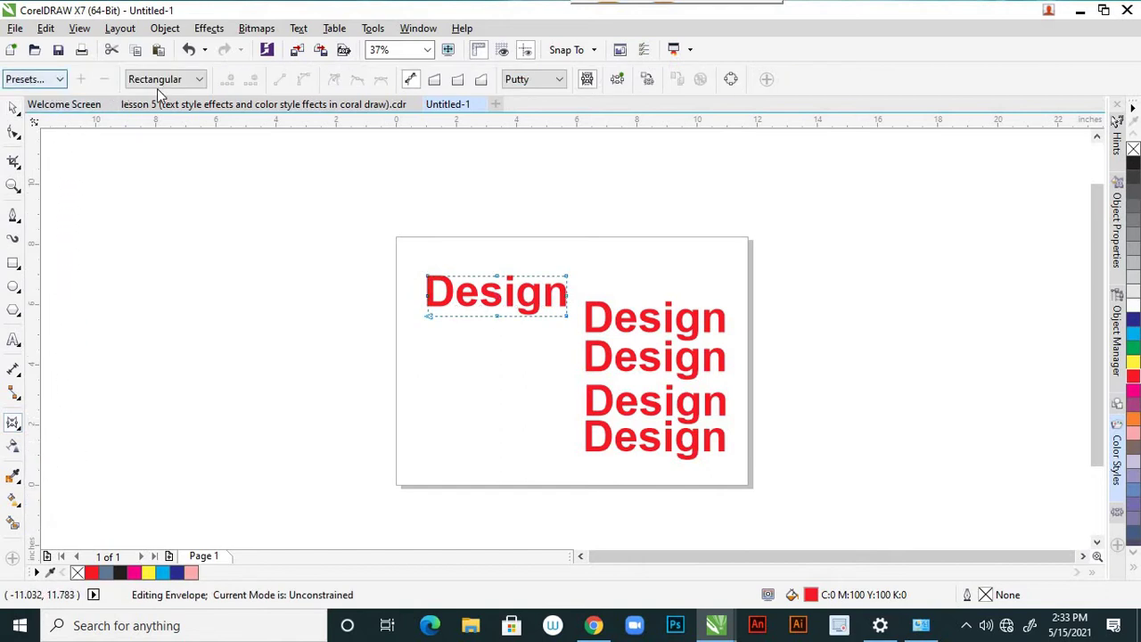
{"action": "left_click", "coordinate": [200, 86]}
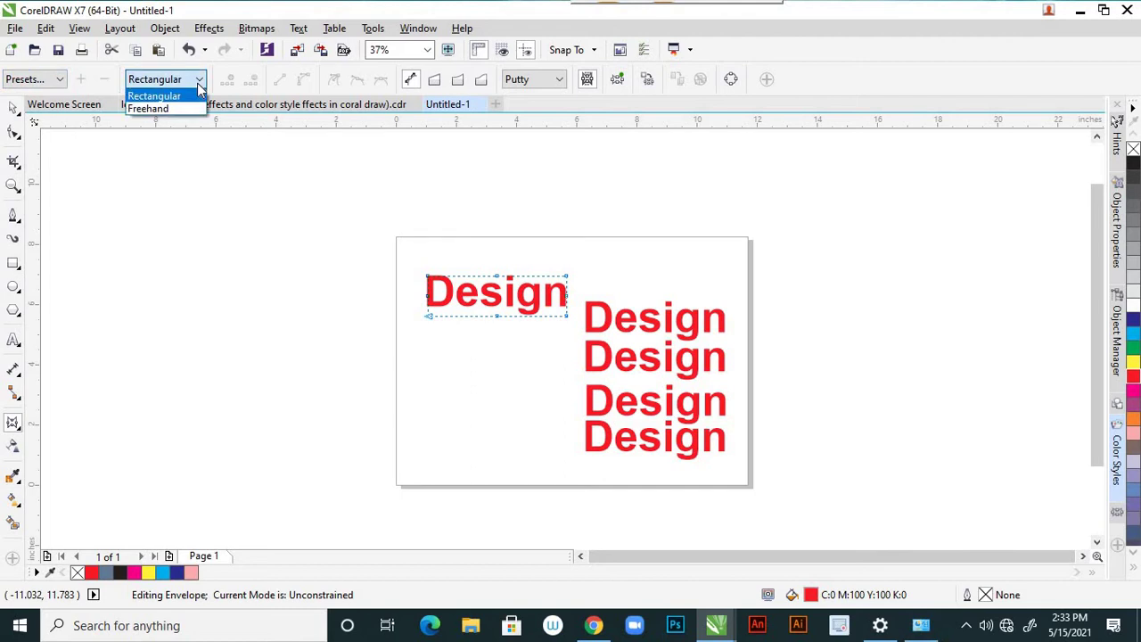
{"action": "left_click", "coordinate": [168, 107]}
{"action": "left_click", "coordinate": [198, 80]}
{"action": "left_click", "coordinate": [160, 95]}
{"action": "left_click", "coordinate": [59, 80]}
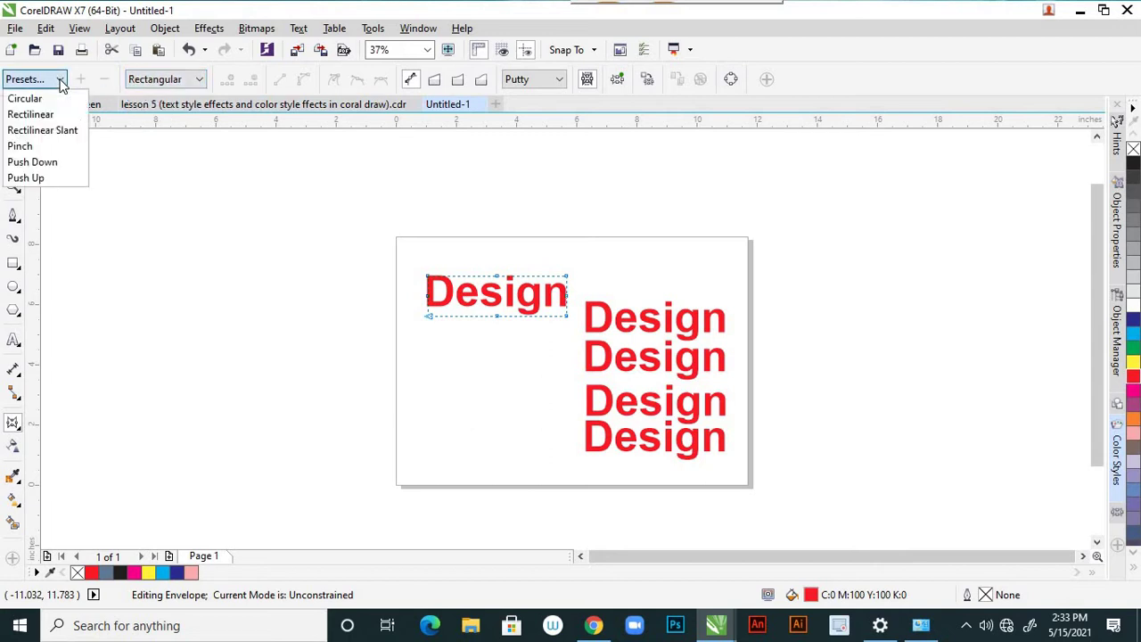
{"action": "left_click", "coordinate": [27, 98]}
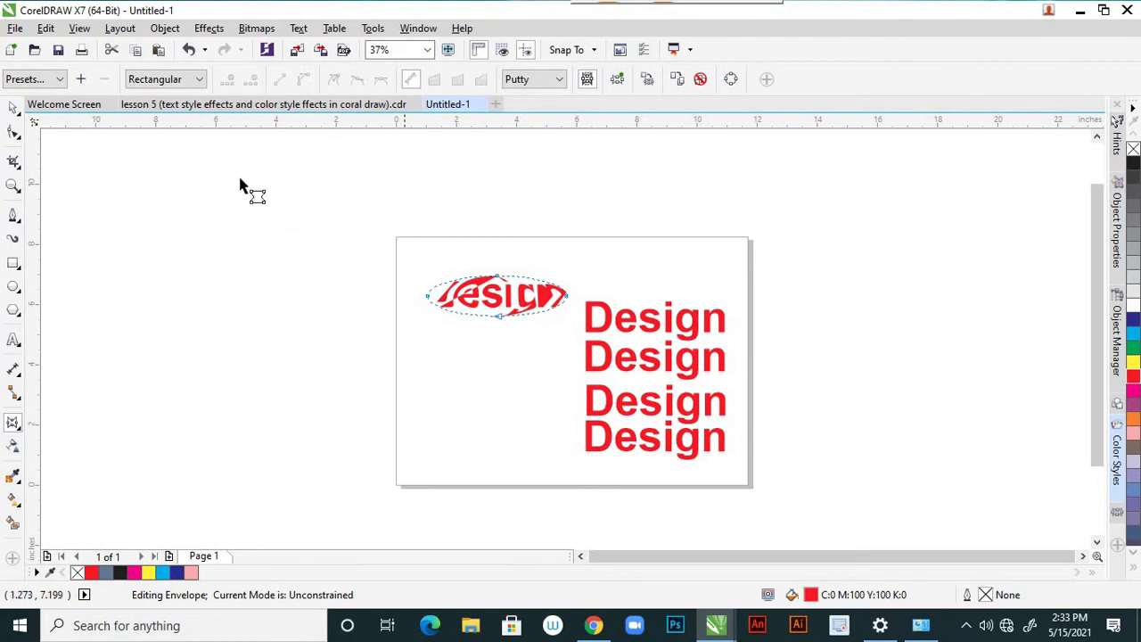
Try the Rectilinear, Rectilinear Slant, Pinch, Push Down and Push Up envelope presets on the upper-left Design word
{"action": "left_click", "coordinate": [61, 79]}
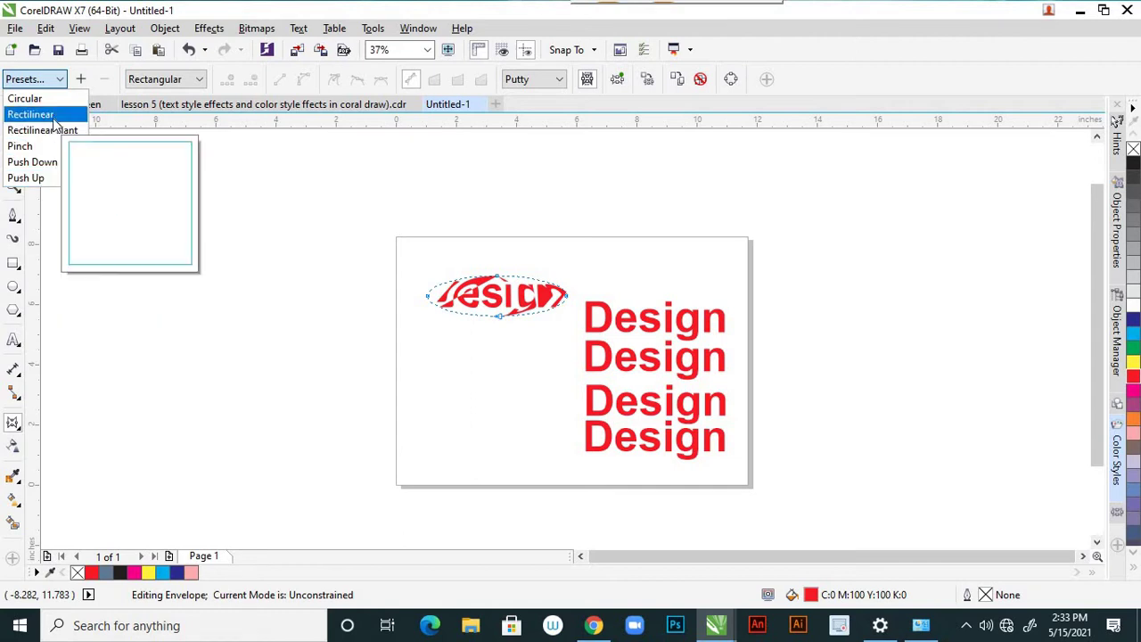
{"action": "left_click", "coordinate": [53, 120]}
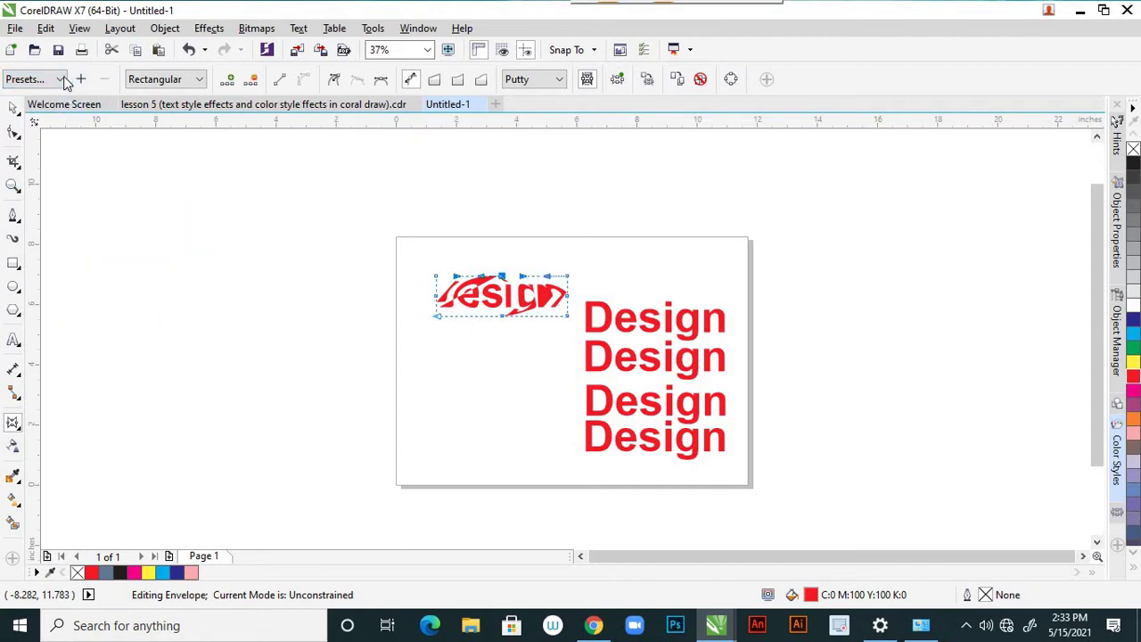
{"action": "left_click", "coordinate": [61, 80]}
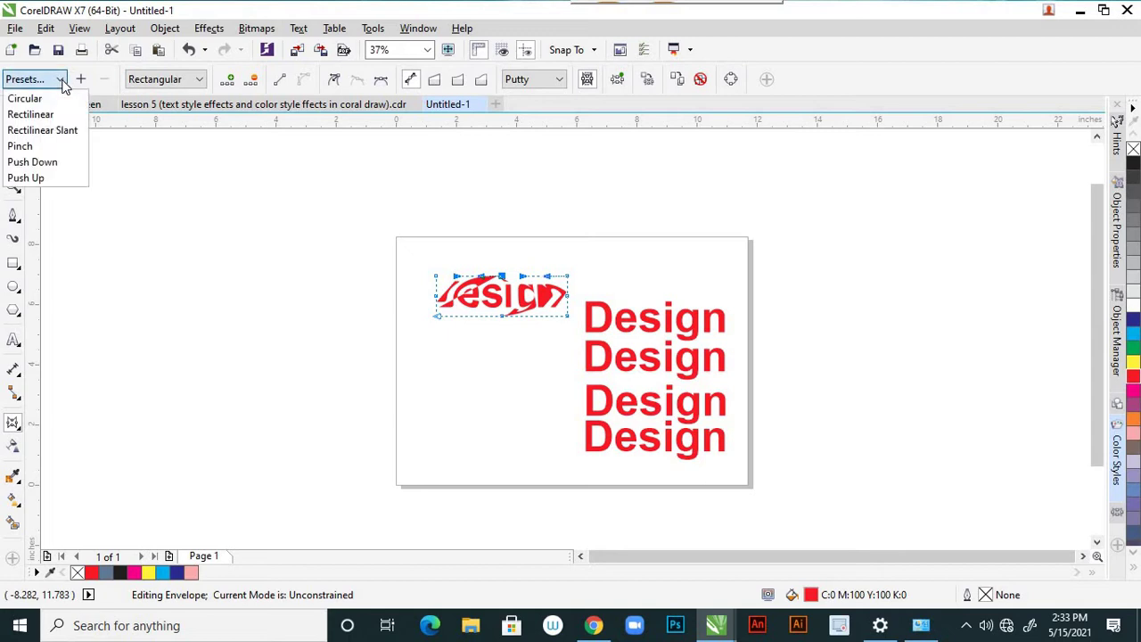
{"action": "left_click", "coordinate": [64, 131]}
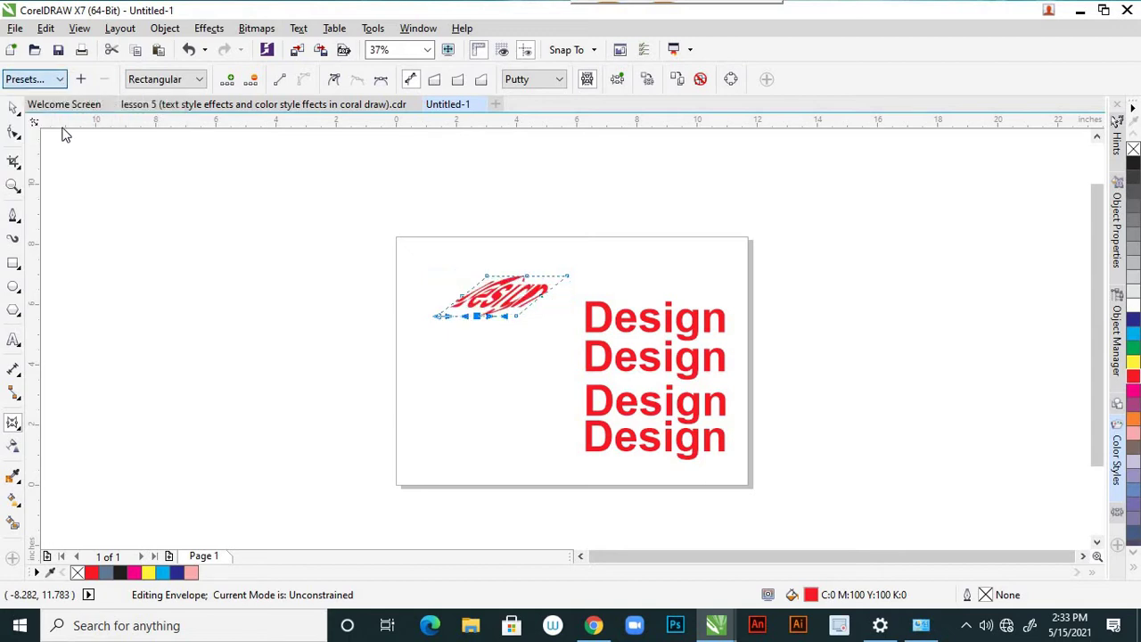
{"action": "left_click", "coordinate": [59, 79]}
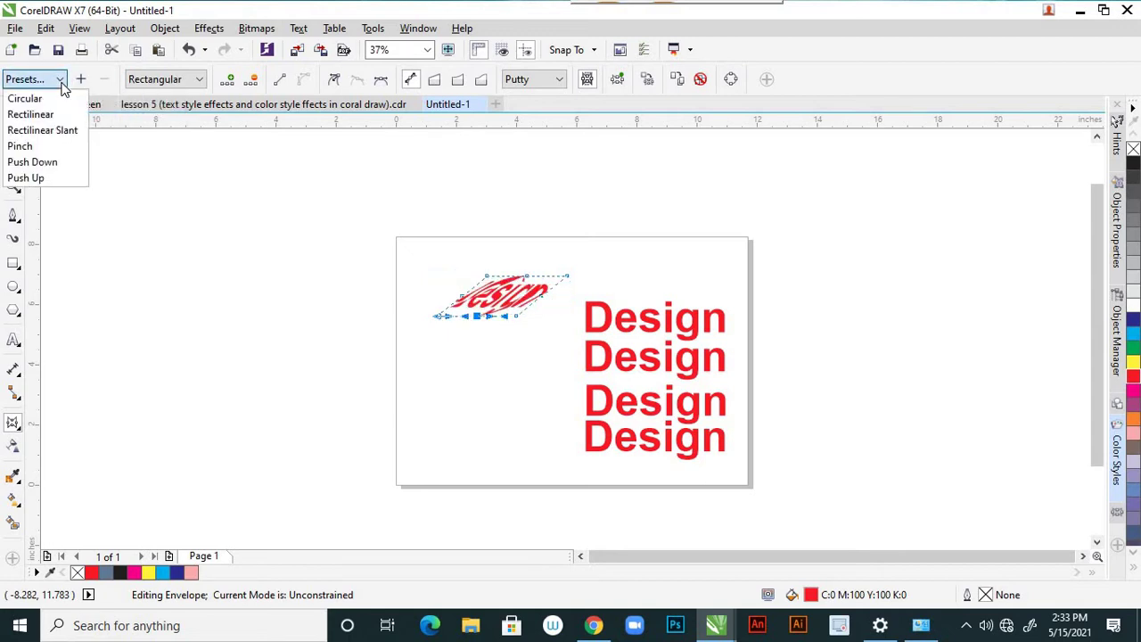
{"action": "left_click", "coordinate": [32, 148]}
{"action": "left_click", "coordinate": [59, 79]}
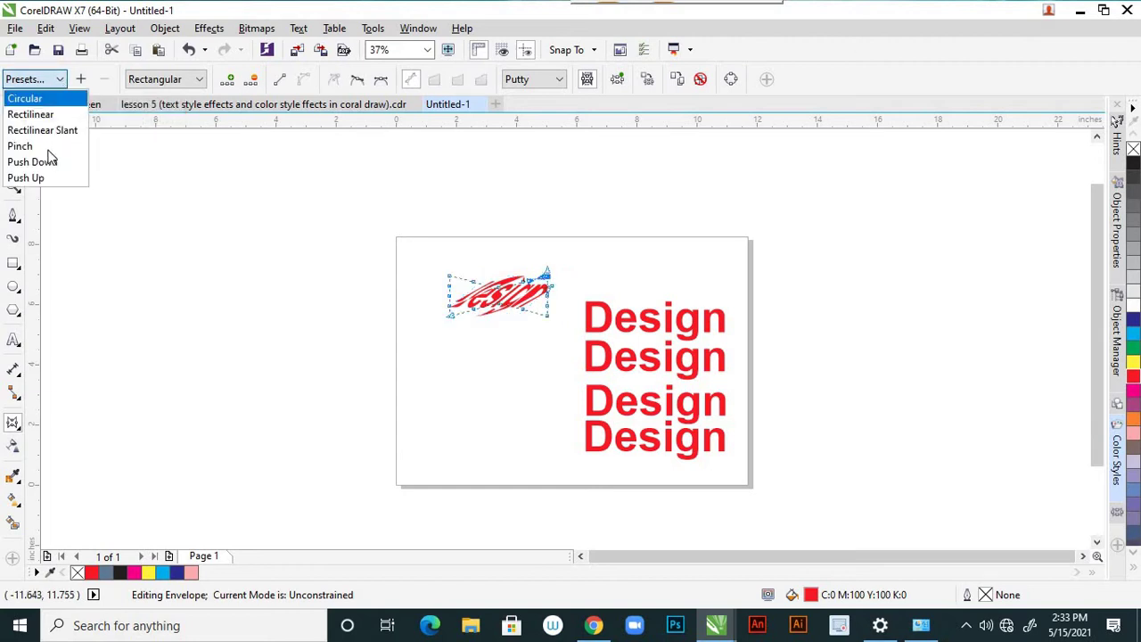
{"action": "left_click", "coordinate": [46, 161]}
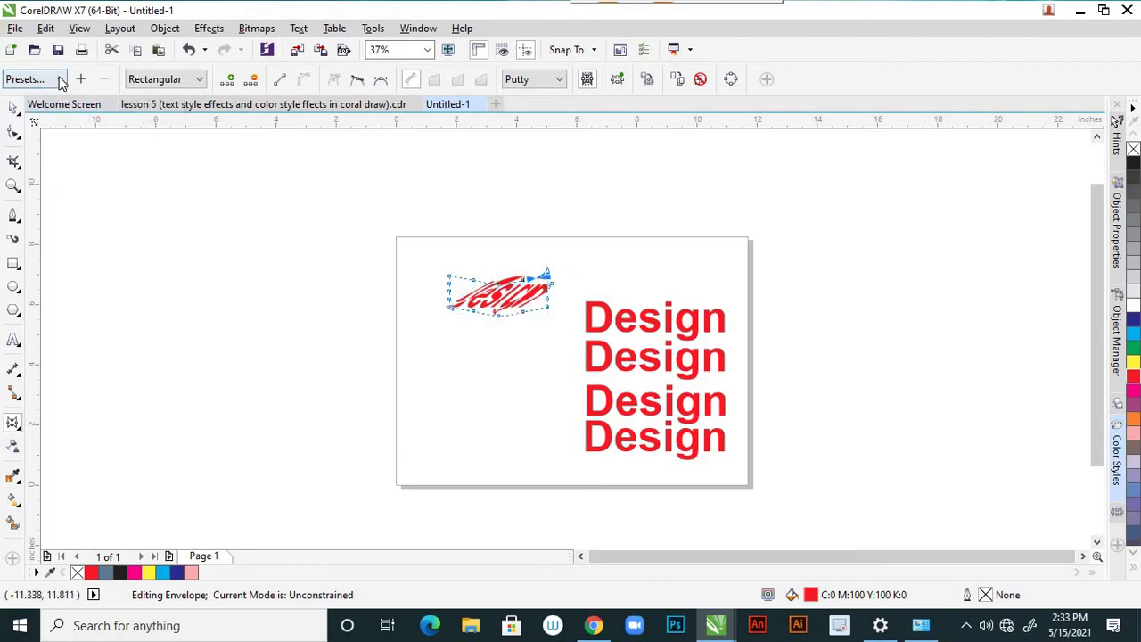
{"action": "left_click", "coordinate": [59, 79]}
{"action": "left_click", "coordinate": [38, 175]}
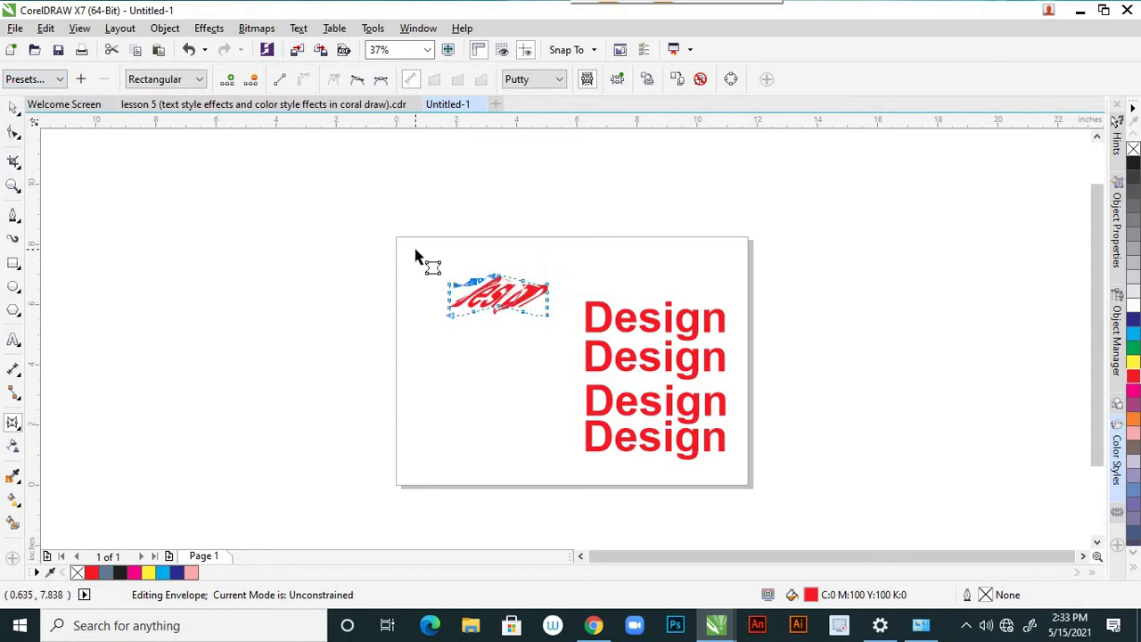
{"action": "key", "text": "alt+Down"}
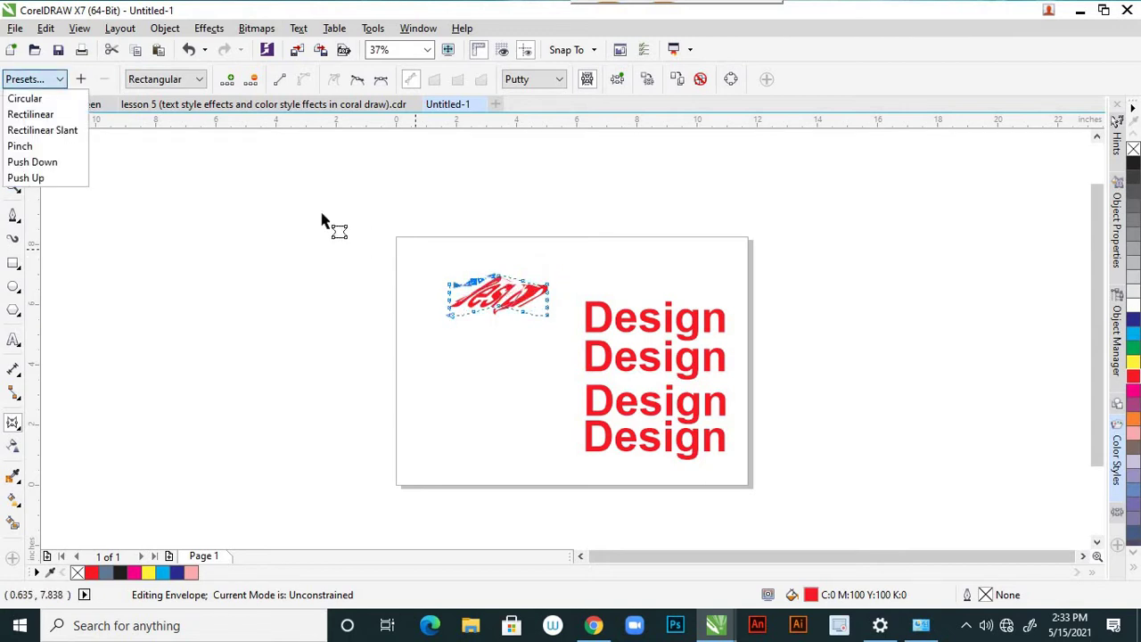
{"action": "key", "text": "Escape"}
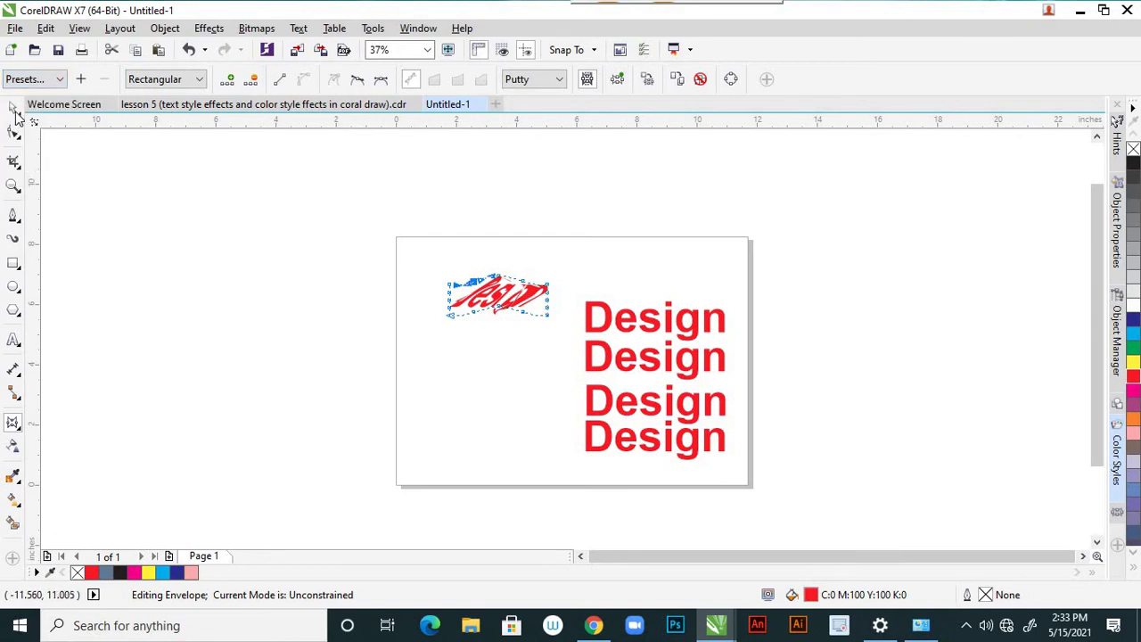
Leave envelope editing and undo all the envelope presets tried on the upper-left Design word
{"action": "key", "text": "space"}
{"action": "left_click", "coordinate": [142, 181]}
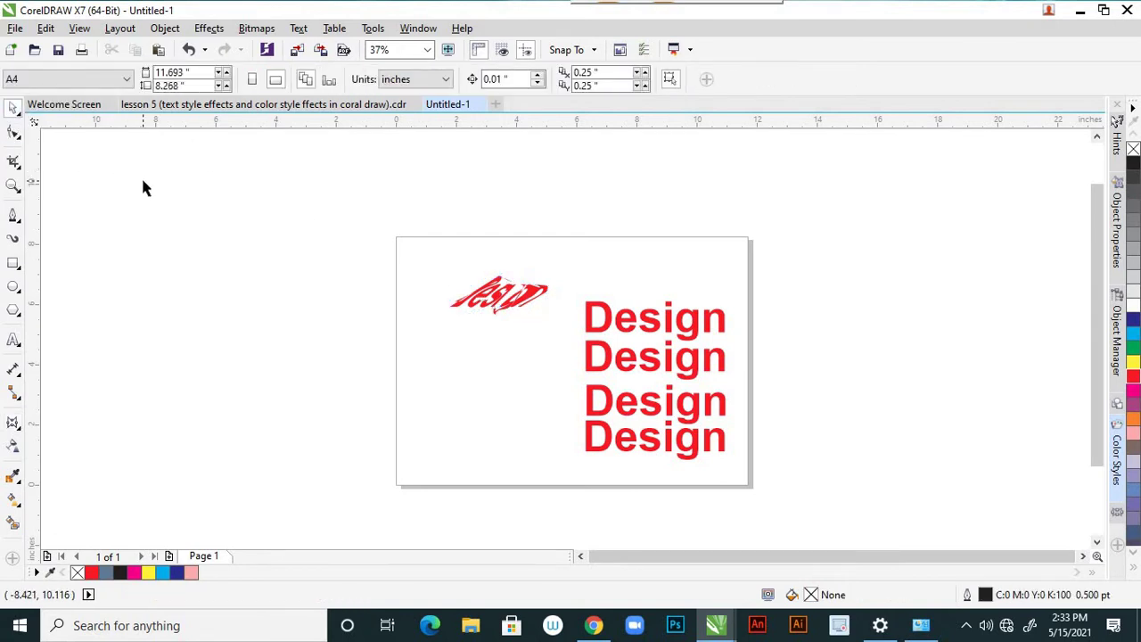
{"action": "key", "text": "Tab"}
{"action": "key", "text": "ctrl+z"}
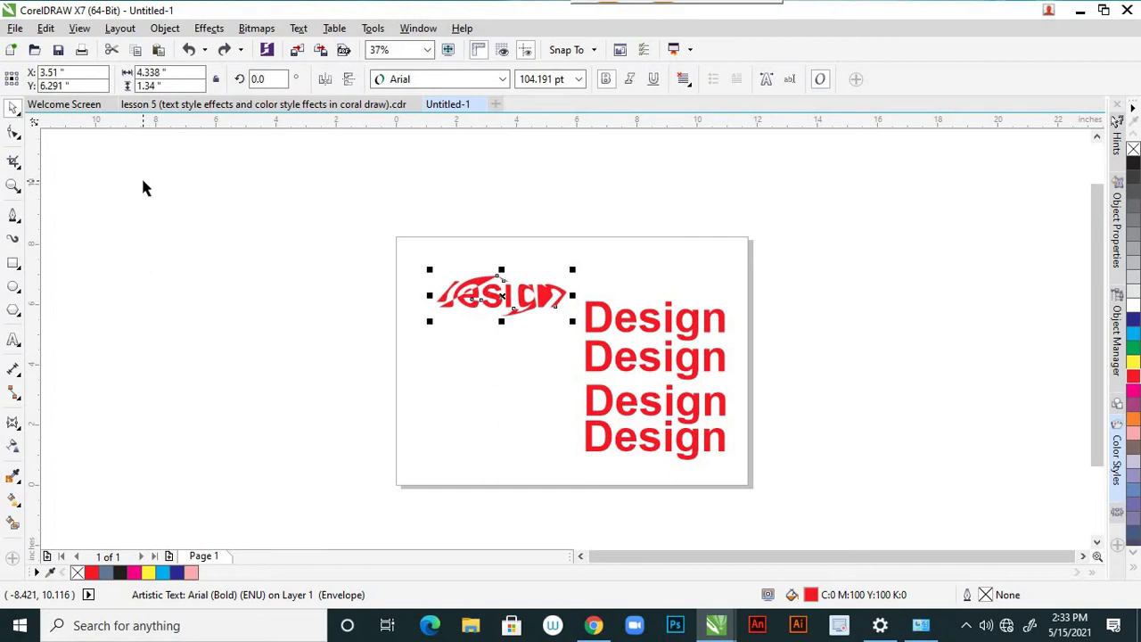
{"action": "key", "text": "ctrl+z"}
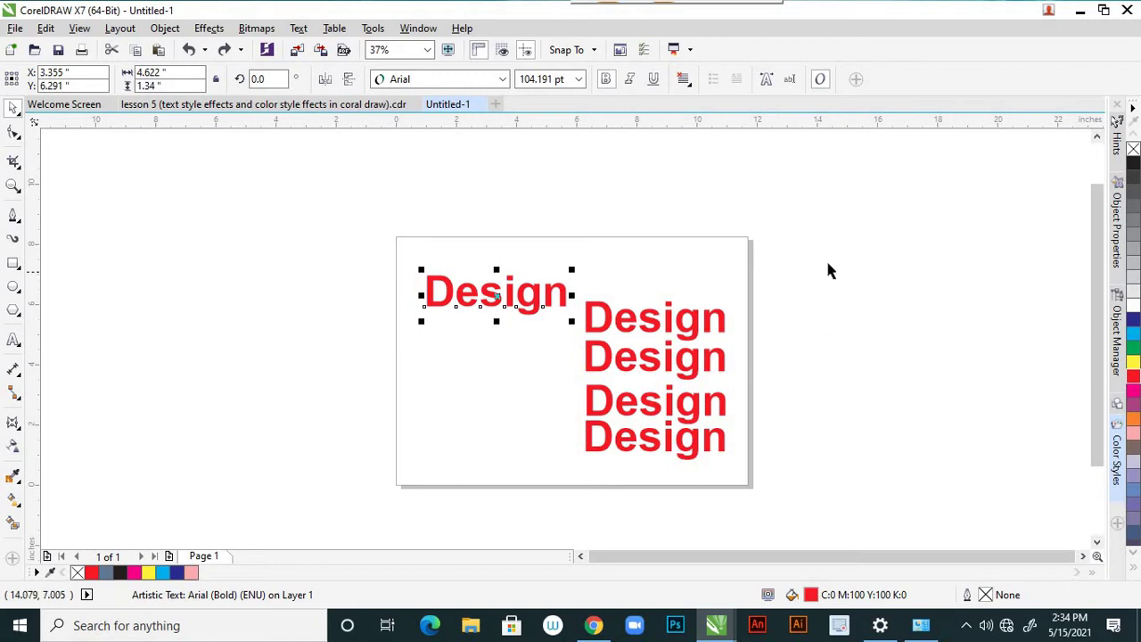
Display the Envelope settings and apply an unconstrained envelope with Horizontal mapping and Keep lines to the upper-left Design word
{"action": "left_click", "coordinate": [609, 238]}
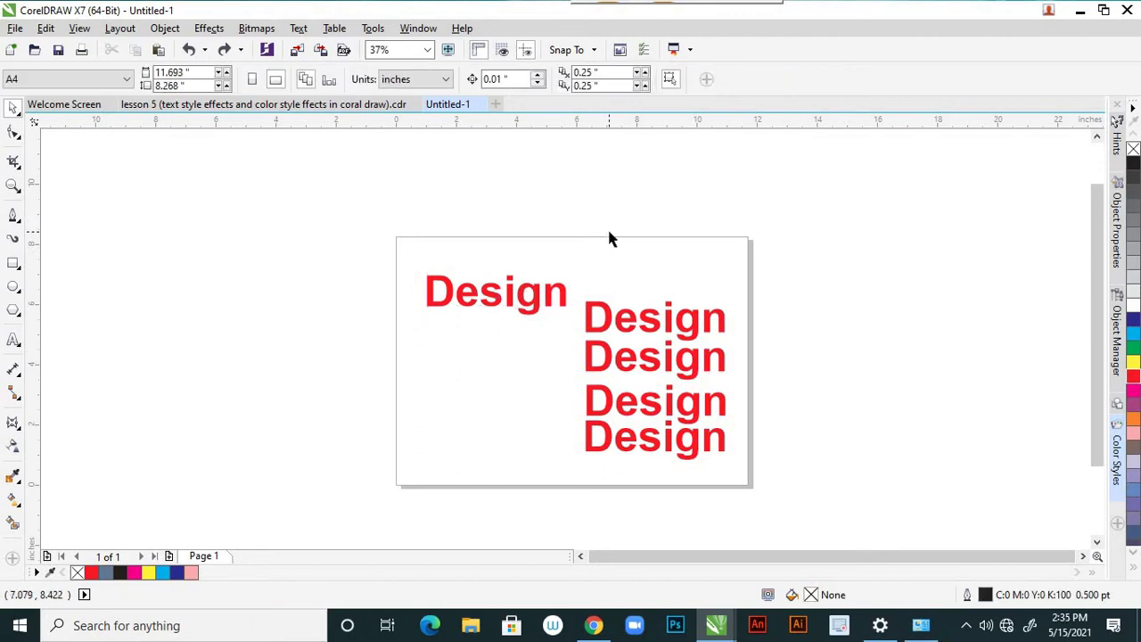
{"action": "left_click", "coordinate": [13, 421]}
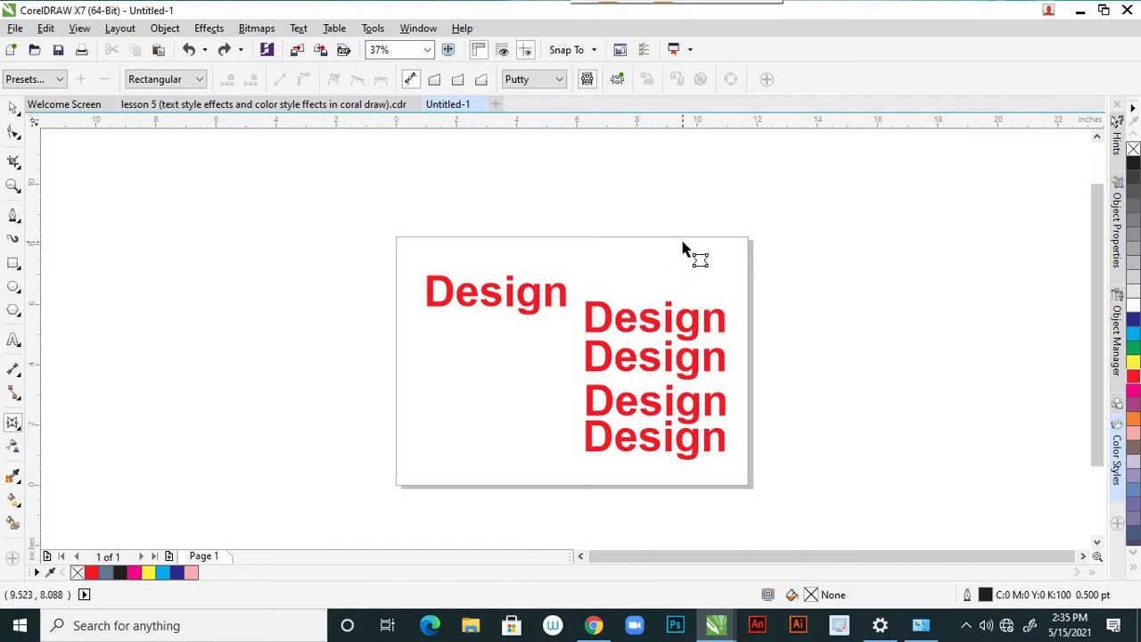
{"action": "key", "text": "ctrl+F7"}
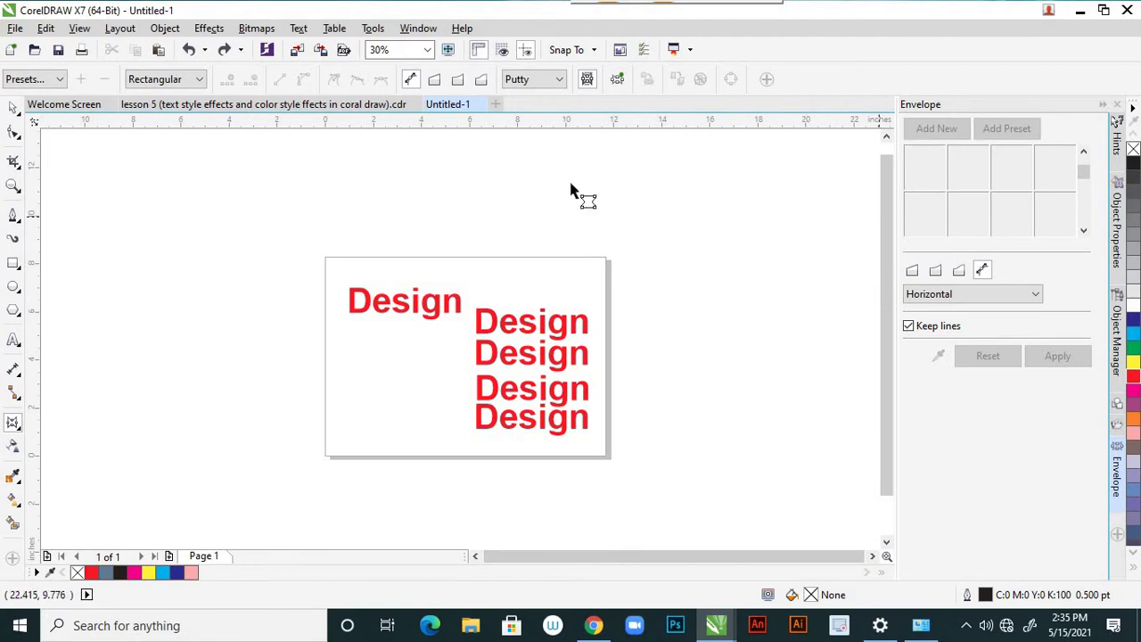
{"action": "left_click", "coordinate": [436, 308]}
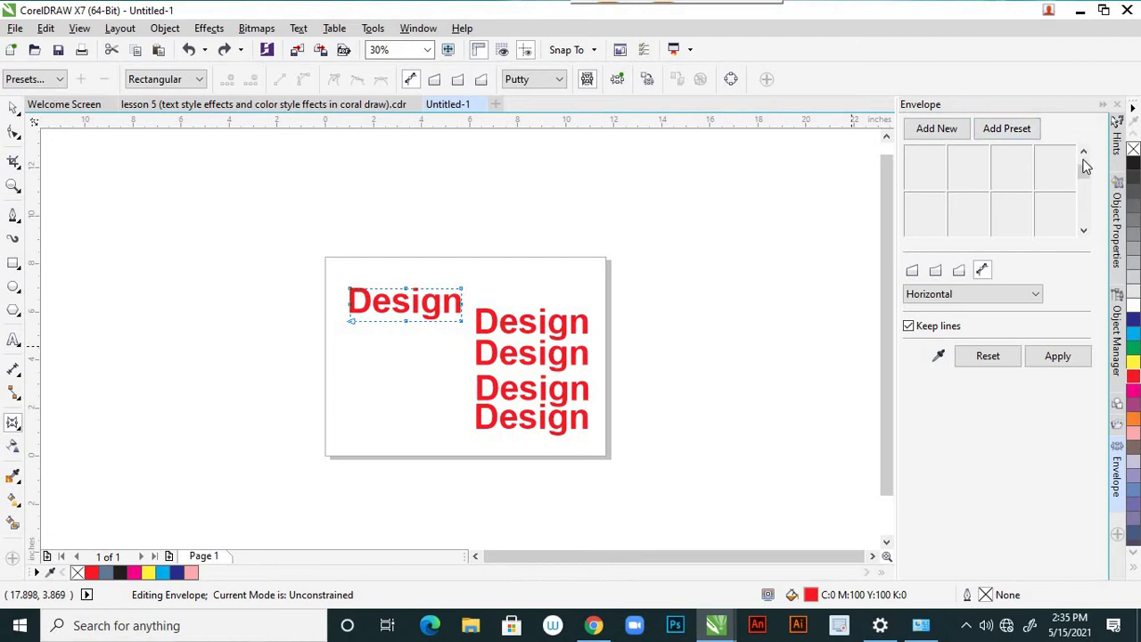
{"action": "left_click", "coordinate": [1044, 356]}
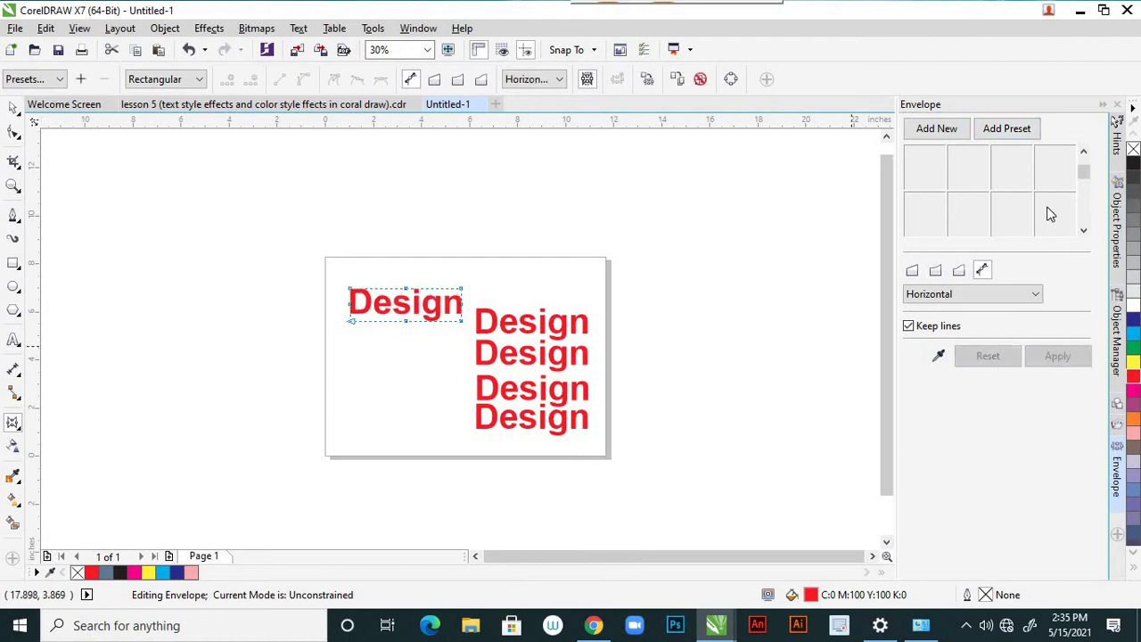
Try the parallelogram and flattened hexagon envelope presets on the upper-left Design word, and undo the applied hexagon
{"action": "left_click", "coordinate": [1014, 136]}
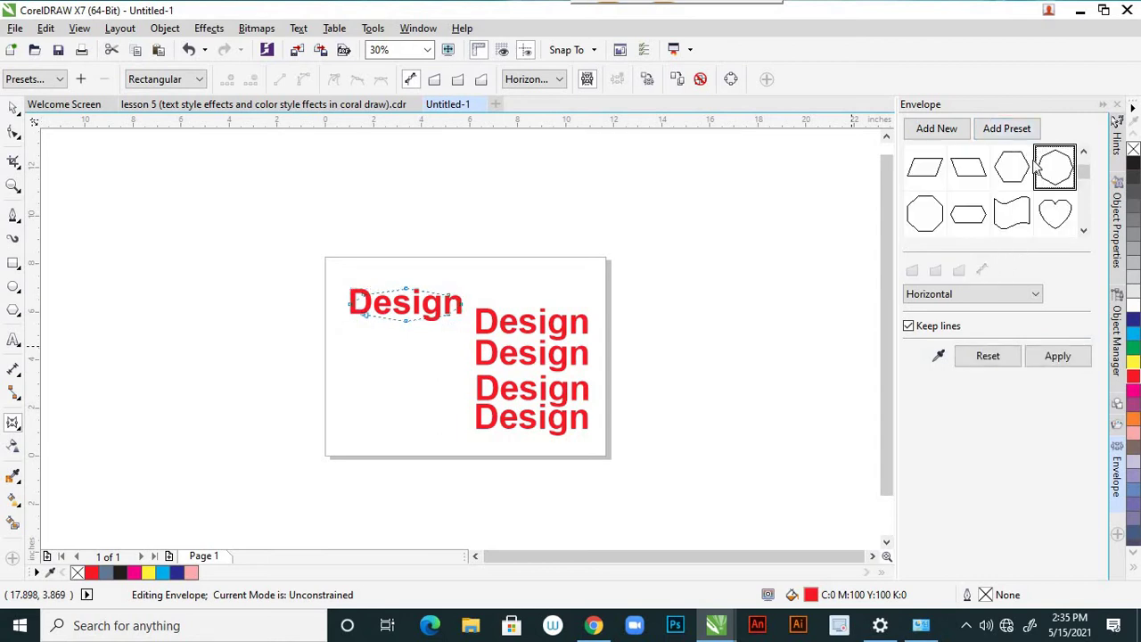
{"action": "left_click", "coordinate": [981, 182]}
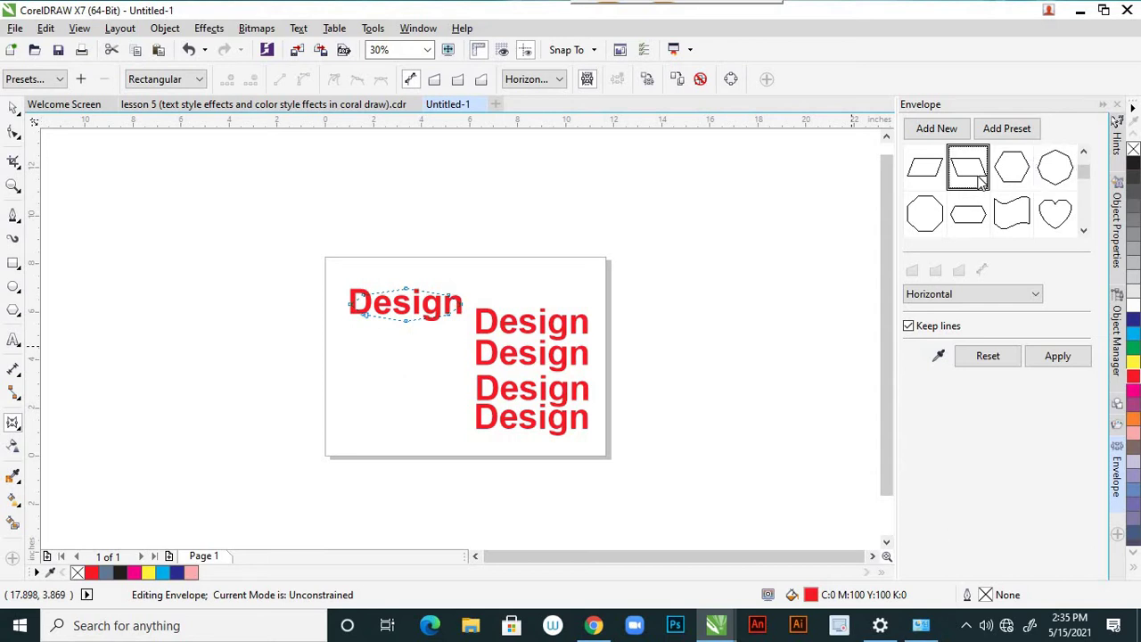
{"action": "left_click", "coordinate": [932, 178]}
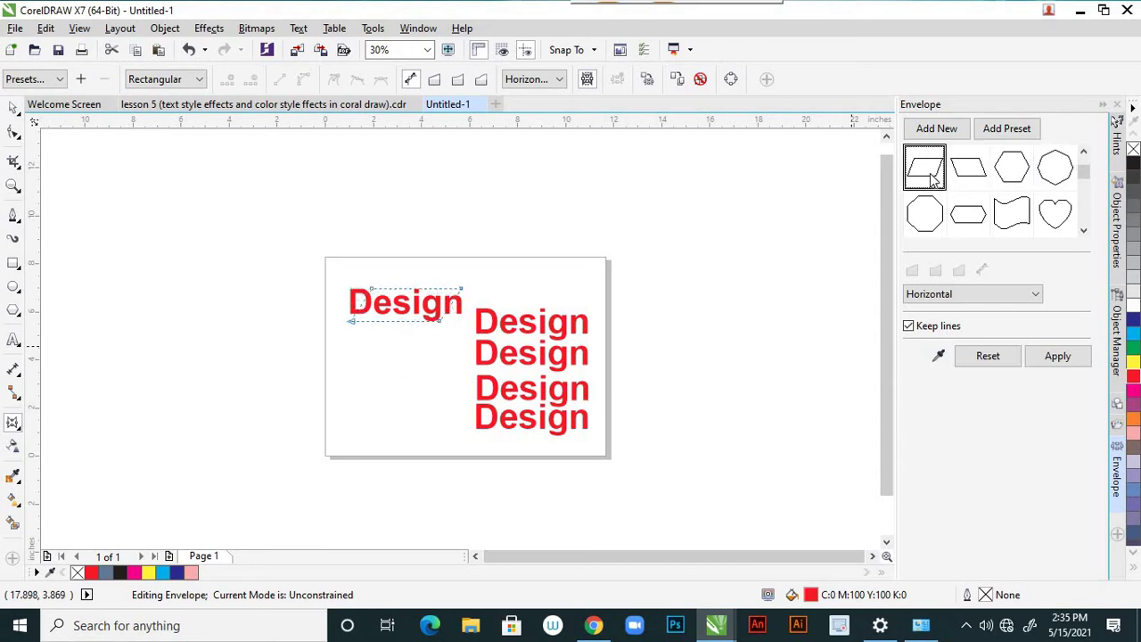
{"action": "left_click", "coordinate": [972, 230]}
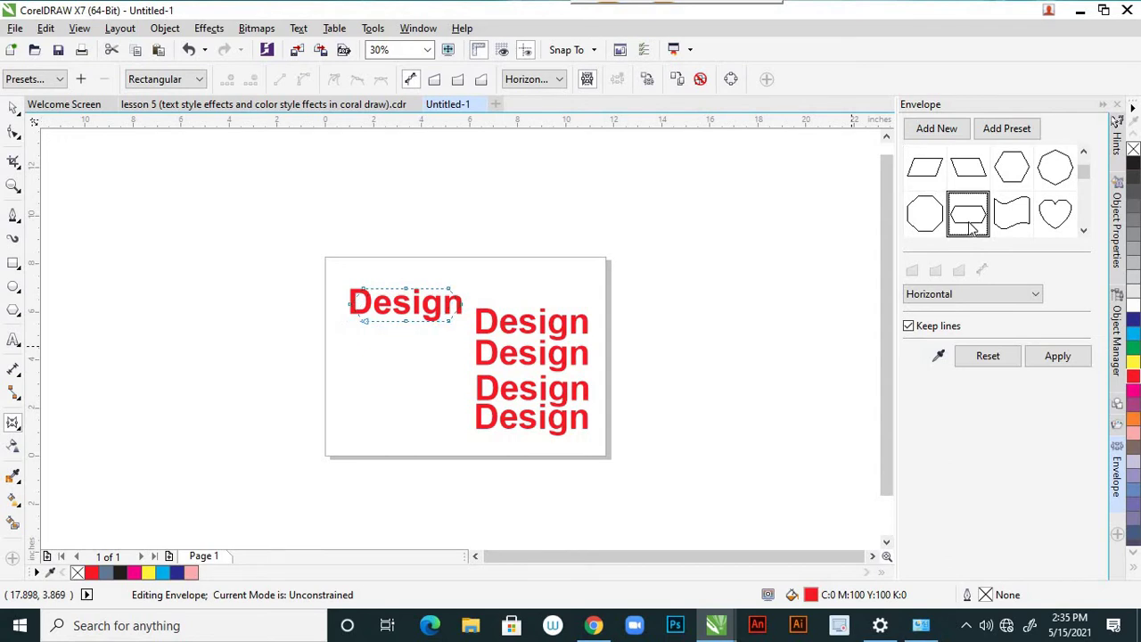
{"action": "left_click", "coordinate": [1059, 356]}
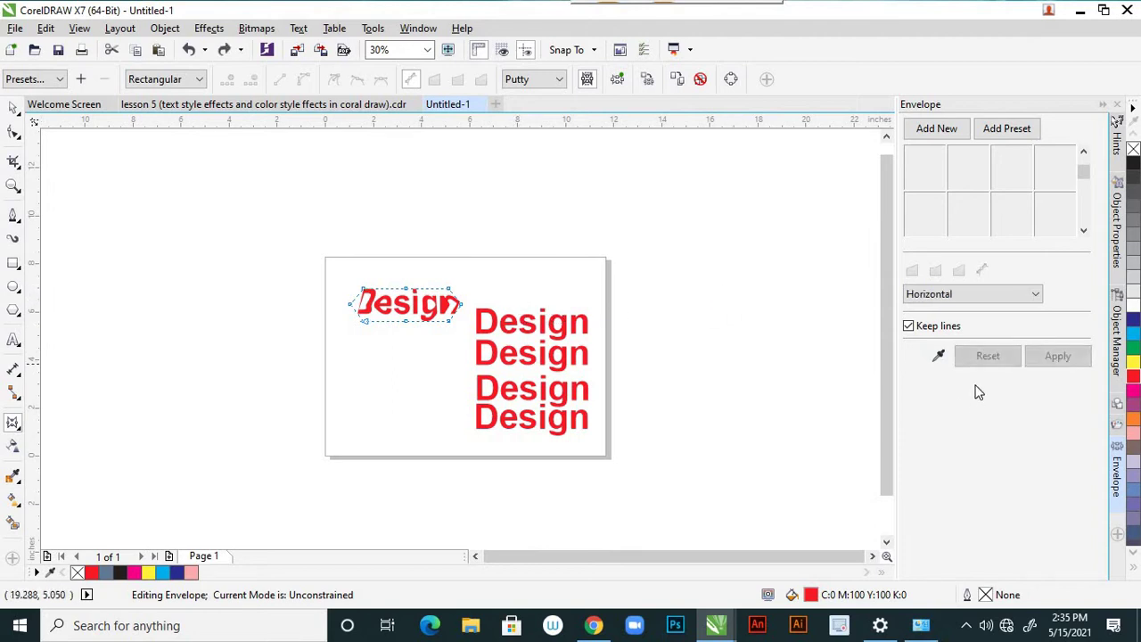
{"action": "left_click", "coordinate": [13, 108]}
{"action": "left_click", "coordinate": [199, 203]}
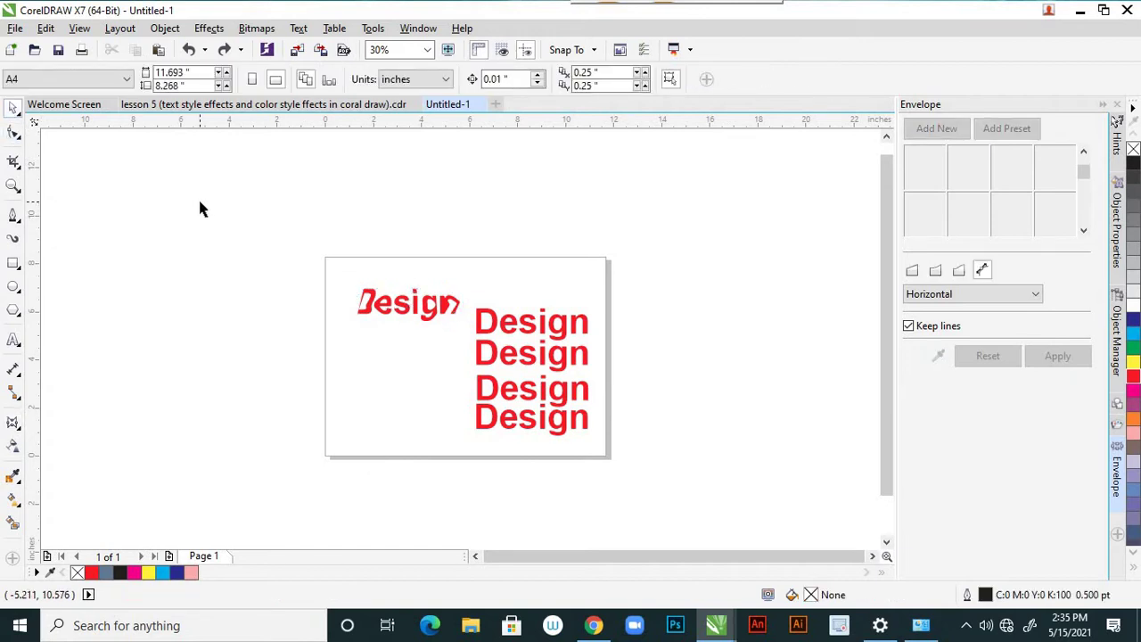
{"action": "key", "text": "ctrl+z"}
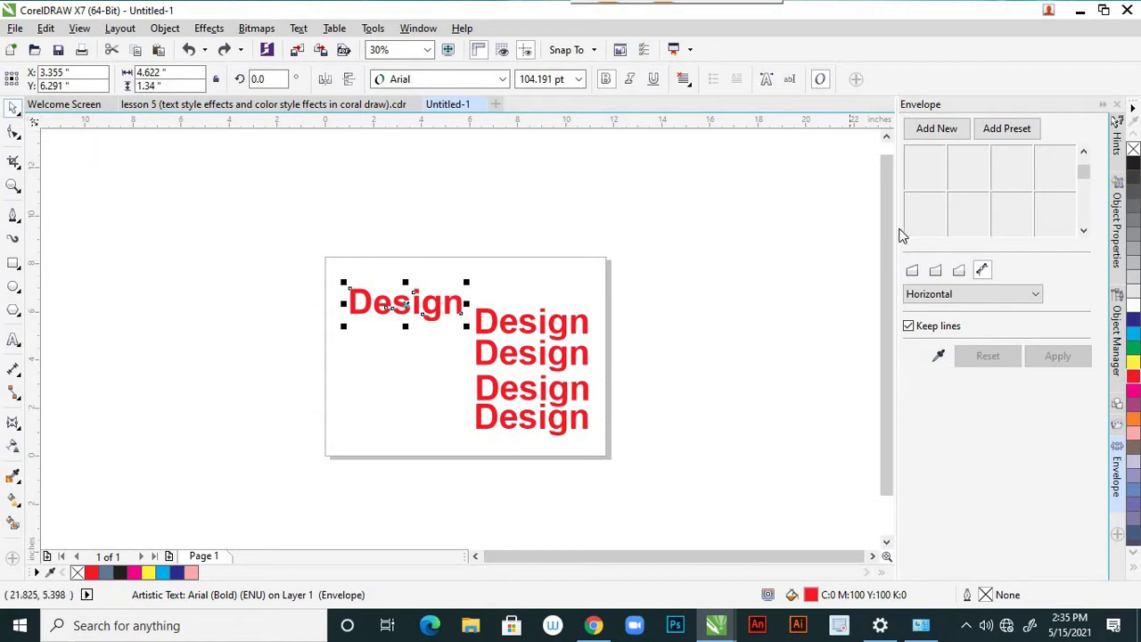
Apply the envelope preset shaped like a rectangle with notched, inward-curved corners to the upper-left Design word
{"action": "left_click", "coordinate": [1010, 132]}
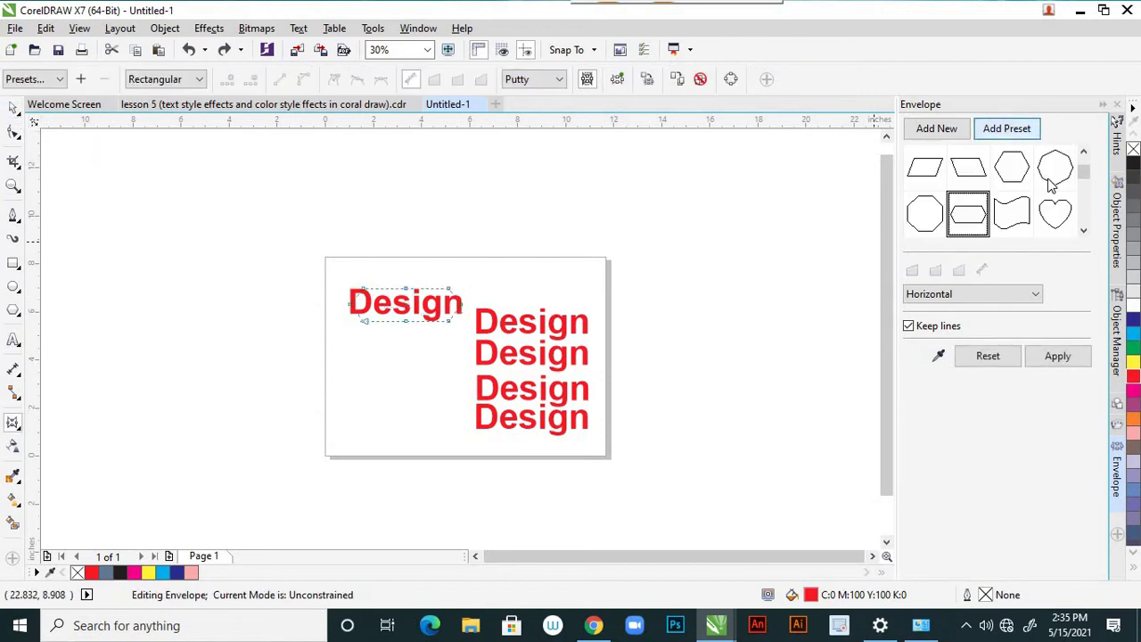
{"action": "left_click_drag", "start_coordinate": [1086, 187], "coordinate": [1087, 193]}
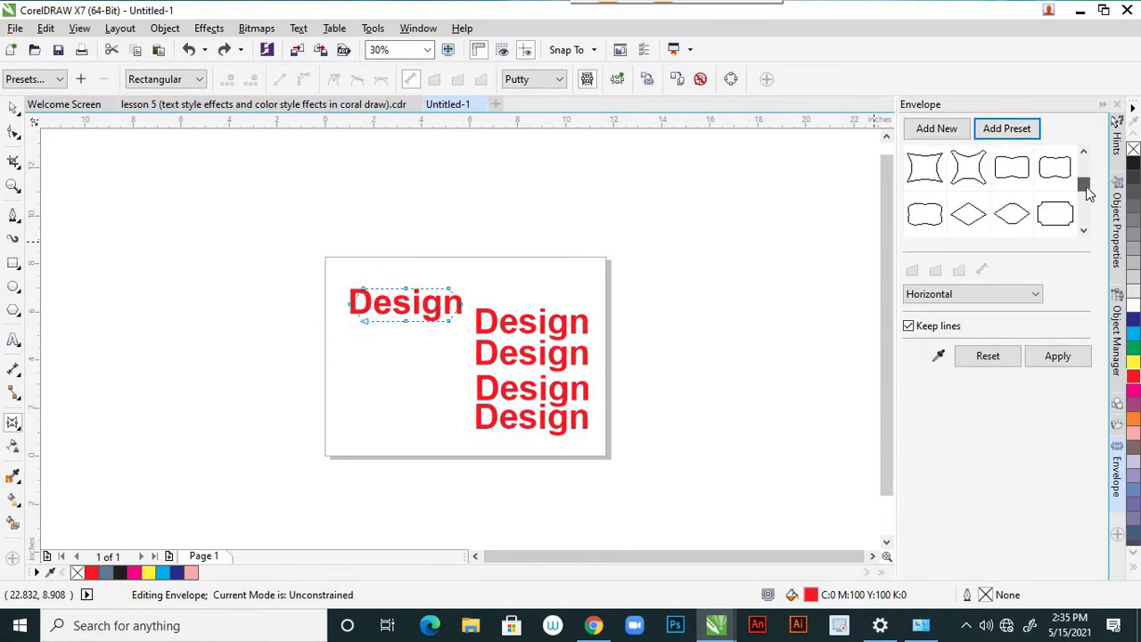
{"action": "left_click", "coordinate": [1047, 222]}
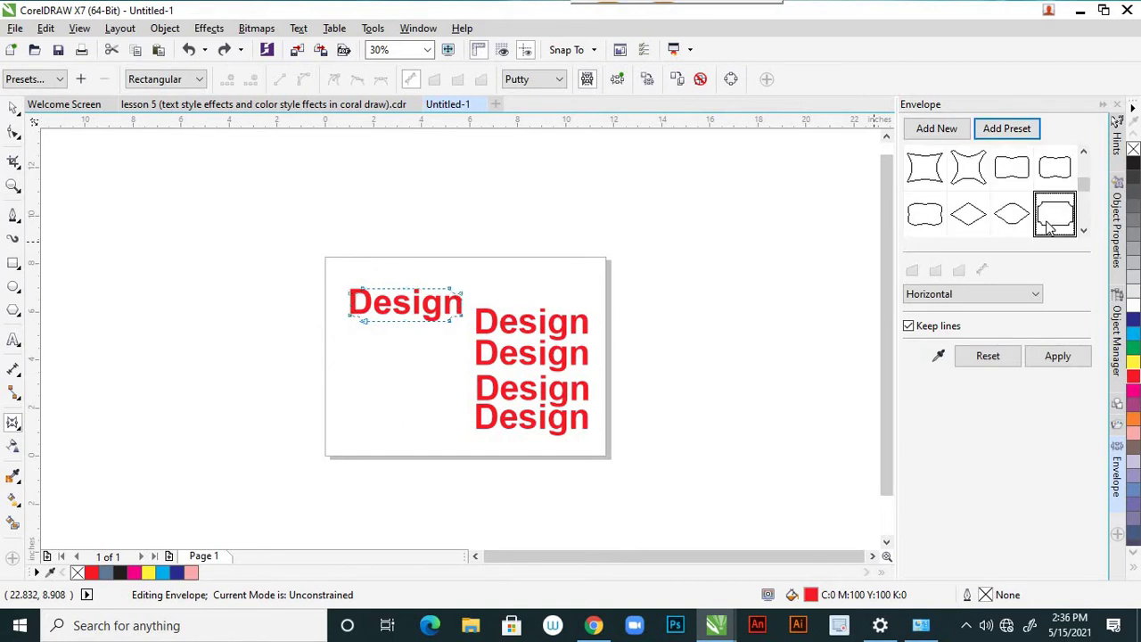
{"action": "left_click", "coordinate": [1060, 356]}
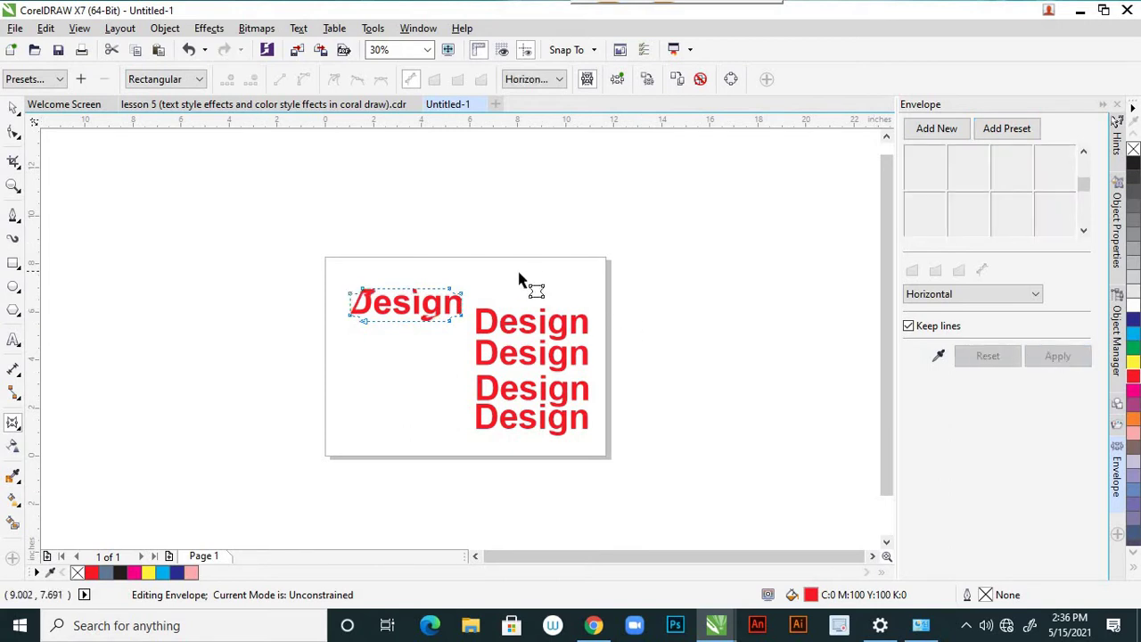
{"action": "scroll", "coordinate": [419, 296], "scroll_direction": "up", "scroll_amount": 4}
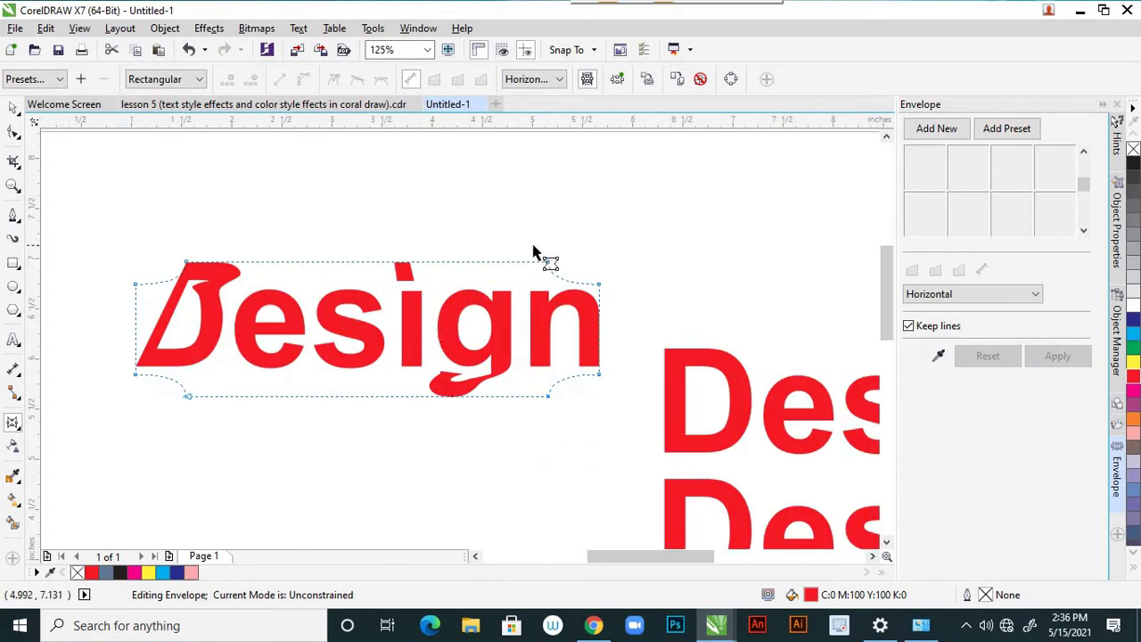
Leave envelope editing and undo the notched-corner envelope preset on the upper-left Design word
{"action": "scroll", "coordinate": [533, 252], "scroll_direction": "down", "scroll_amount": 2}
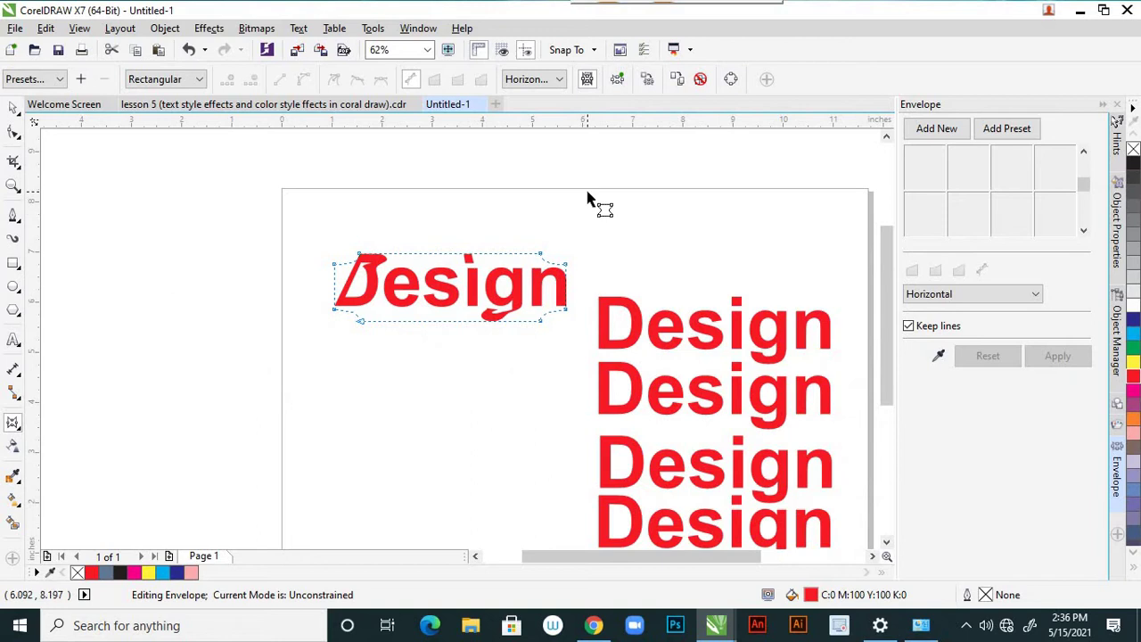
{"action": "left_click", "coordinate": [13, 107]}
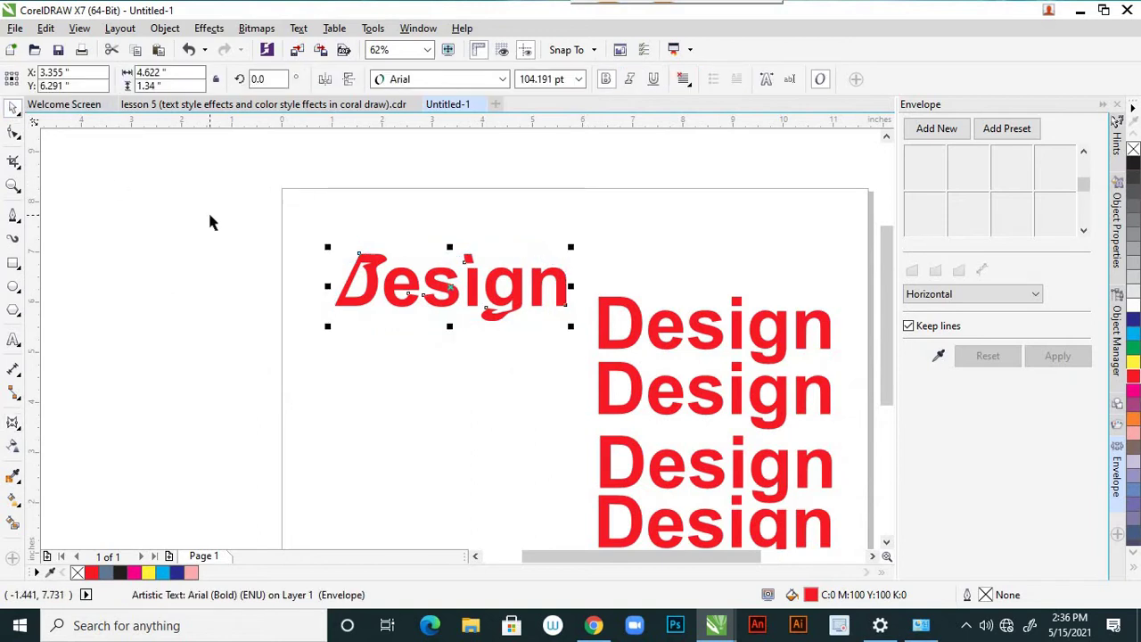
{"action": "left_click", "coordinate": [210, 222]}
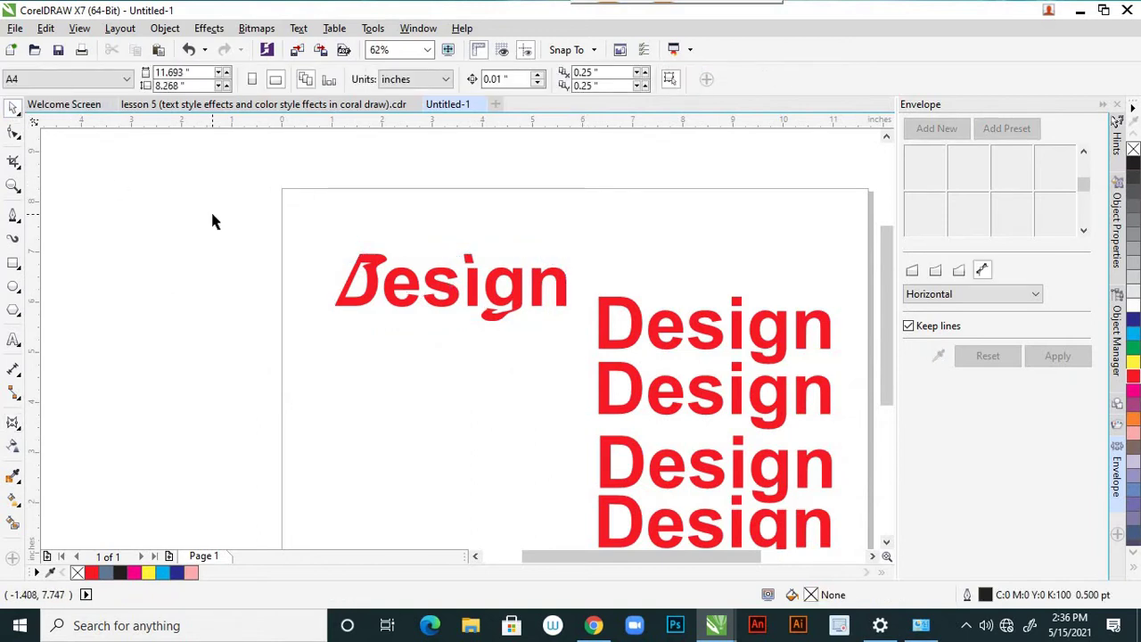
{"action": "key", "text": "ctrl+z"}
{"action": "scroll", "coordinate": [259, 279], "scroll_direction": "down", "scroll_amount": 2}
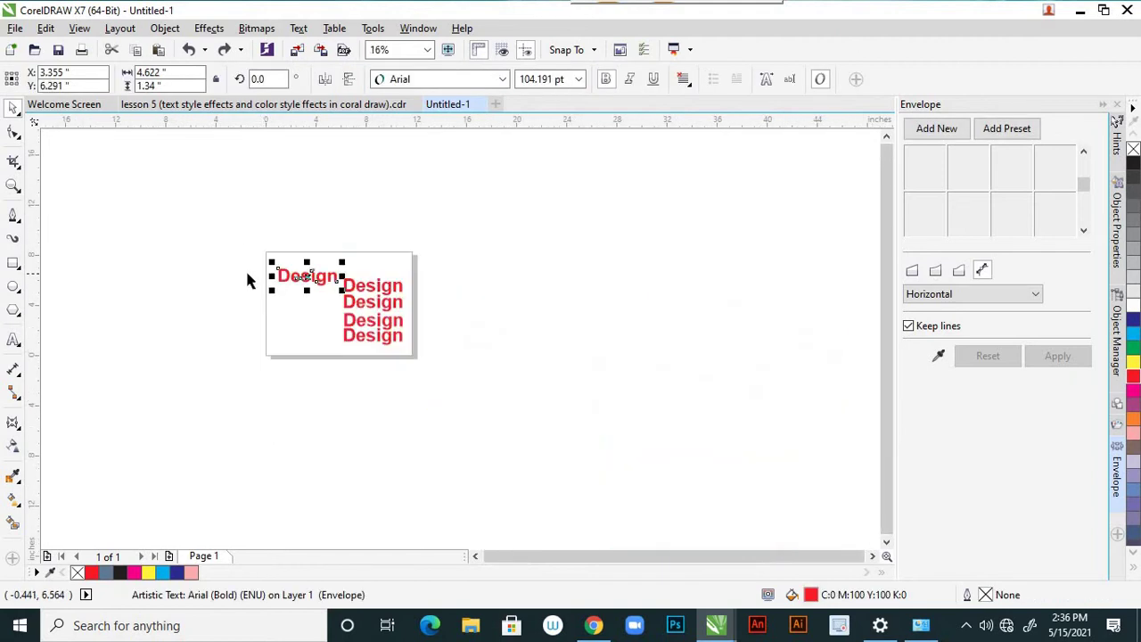
{"action": "scroll", "coordinate": [242, 279], "scroll_direction": "up", "scroll_amount": 1}
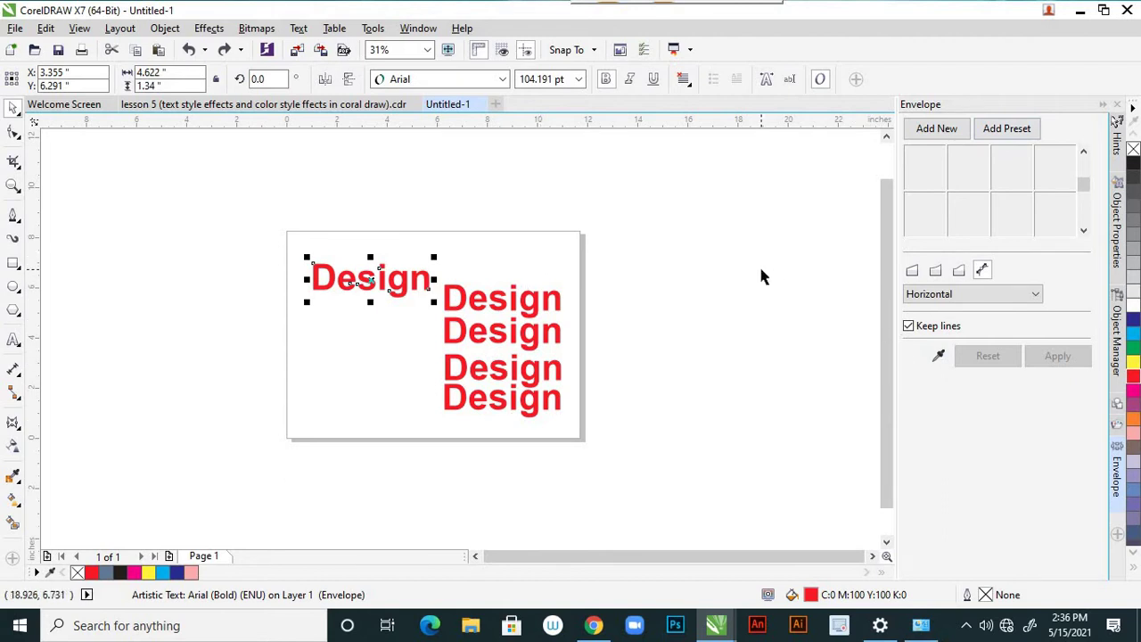
Apply the five-pointed star envelope preset with Vertical mapping and Keep lines to the upper-left Design word
{"action": "left_click", "coordinate": [999, 302]}
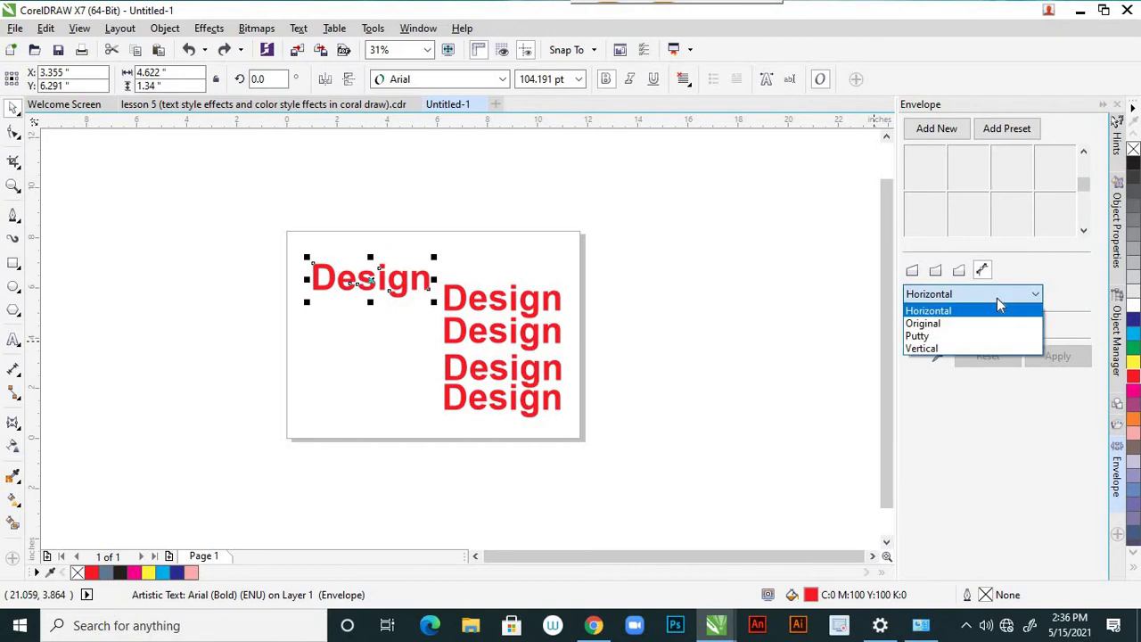
{"action": "left_click", "coordinate": [956, 322]}
{"action": "left_click", "coordinate": [1007, 130]}
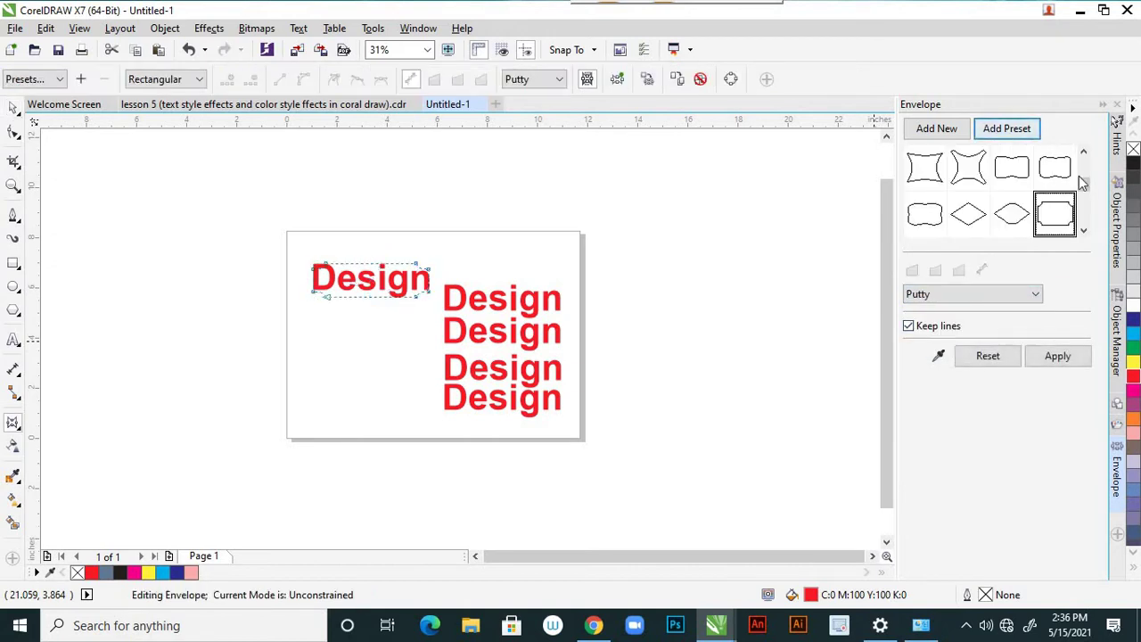
{"action": "left_click_drag", "start_coordinate": [1085, 194], "coordinate": [1086, 217]}
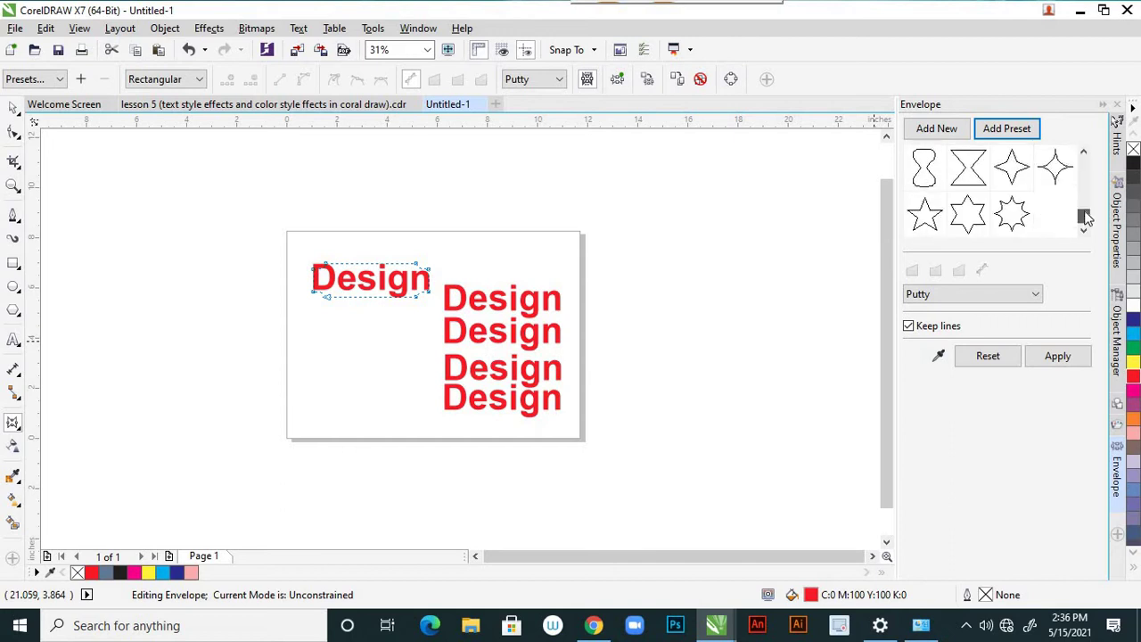
{"action": "left_click", "coordinate": [1035, 295]}
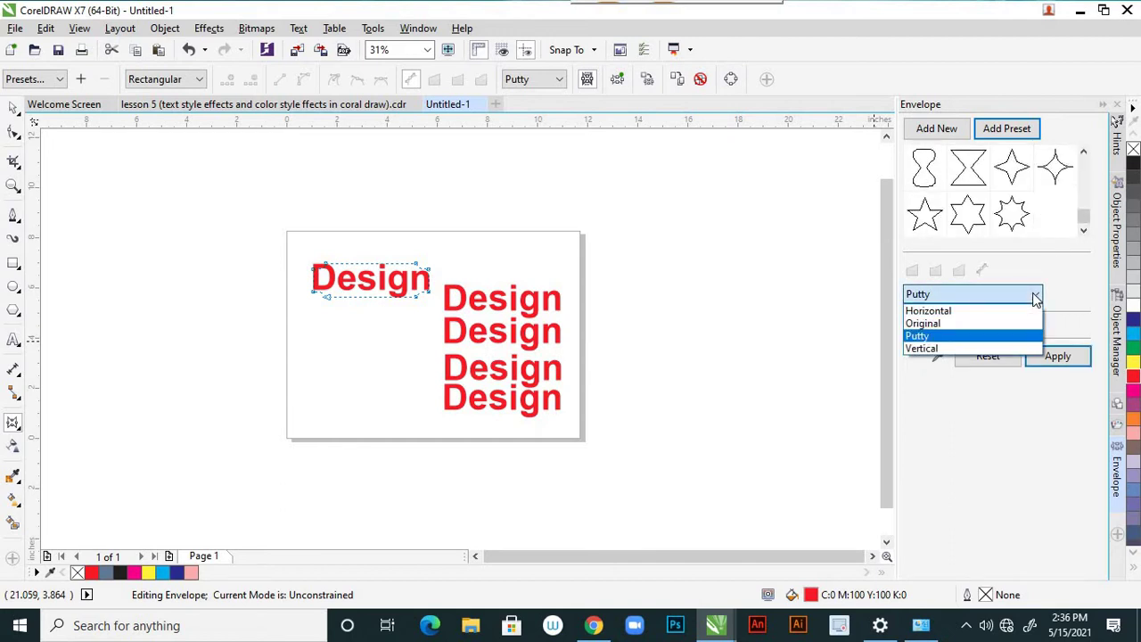
{"action": "left_click", "coordinate": [950, 349]}
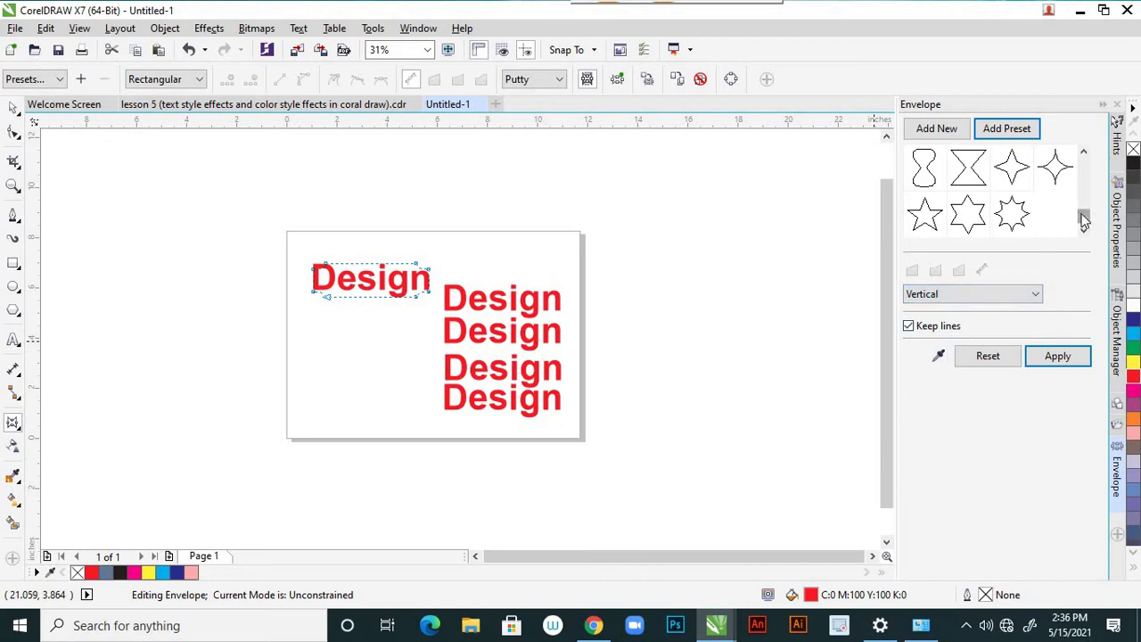
{"action": "scroll", "coordinate": [1074, 216], "scroll_direction": "up", "scroll_amount": 5}
{"action": "scroll", "coordinate": [1075, 215], "scroll_direction": "down", "scroll_amount": 5}
{"action": "left_click", "coordinate": [927, 223]}
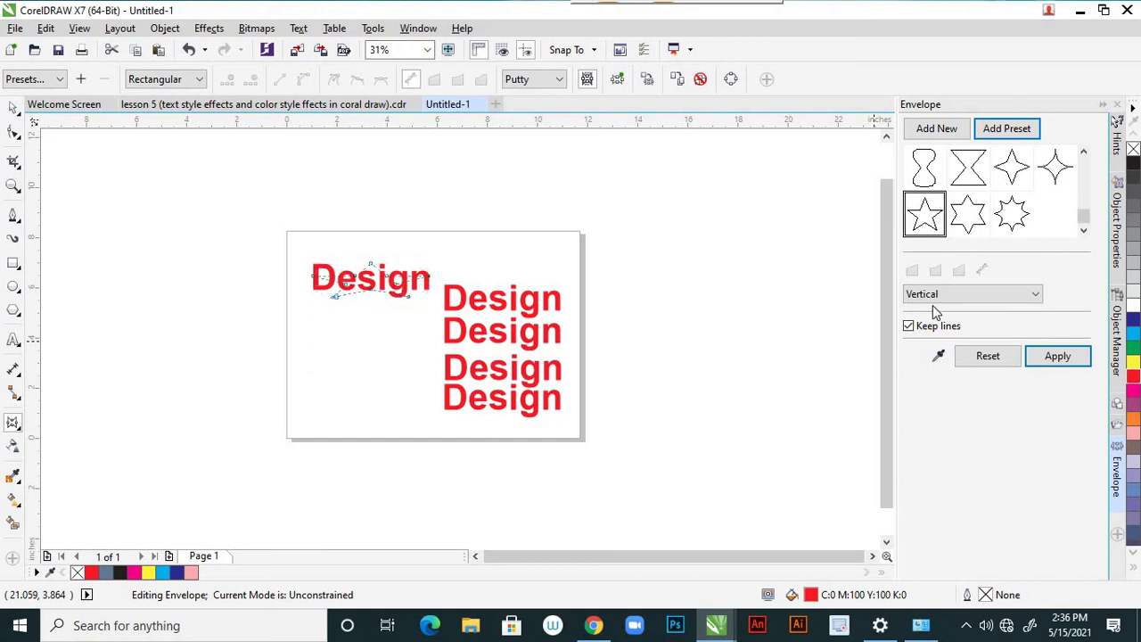
{"action": "left_click", "coordinate": [1037, 356]}
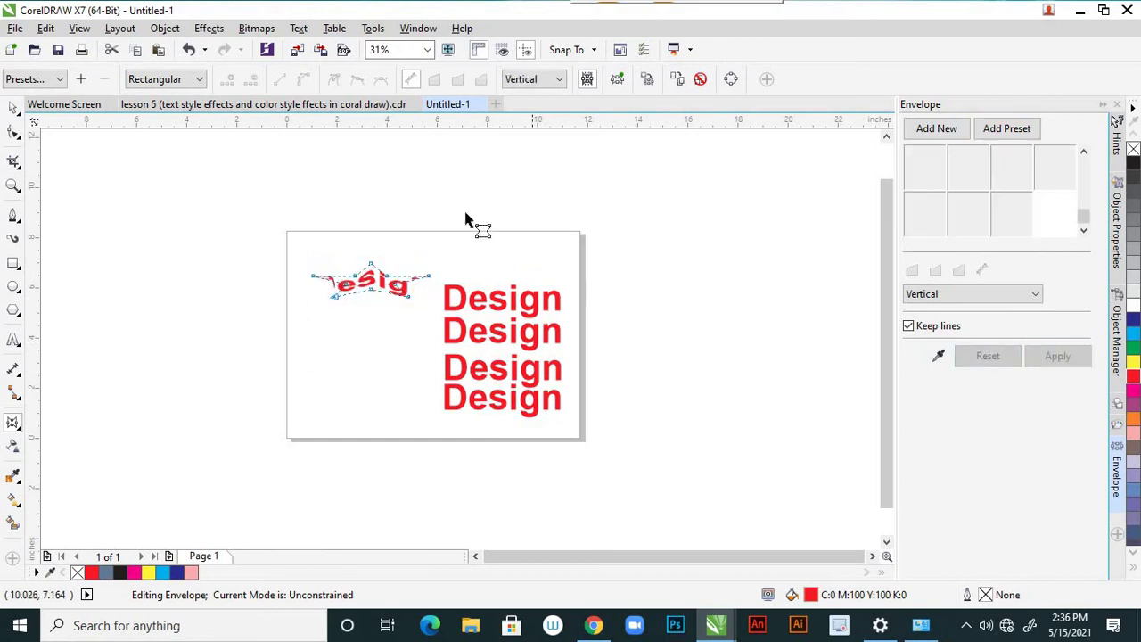
Undo the star envelope on the upper-left Design word and move the word off the page, above its upper edge
{"action": "left_click", "coordinate": [13, 107]}
{"action": "left_click", "coordinate": [359, 300]}
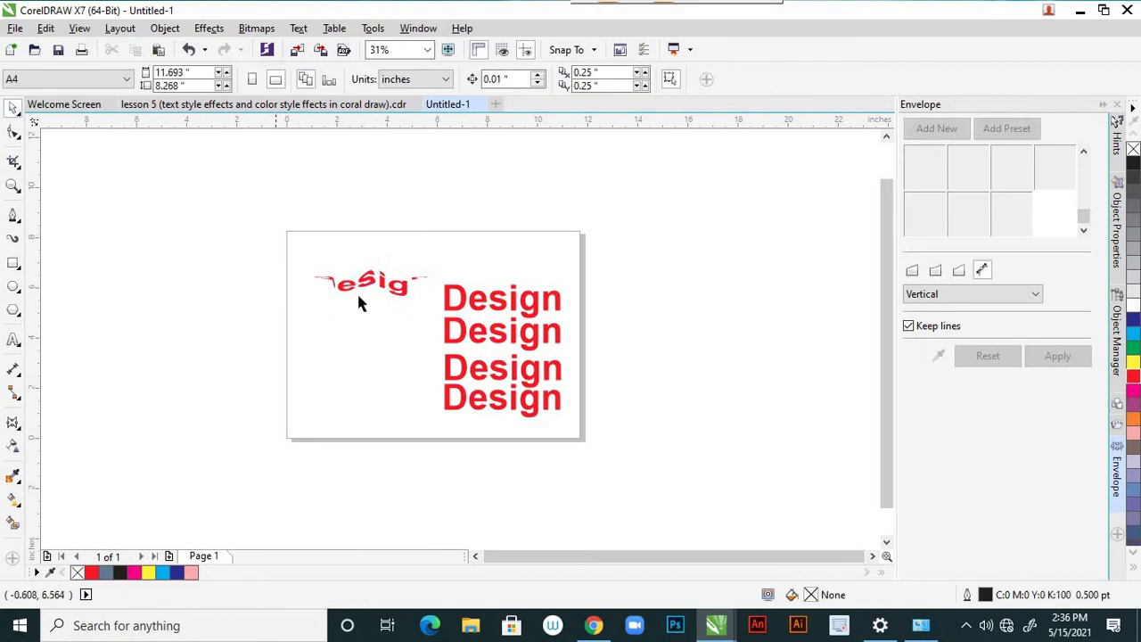
{"action": "scroll", "coordinate": [361, 298], "scroll_direction": "up", "scroll_amount": 3}
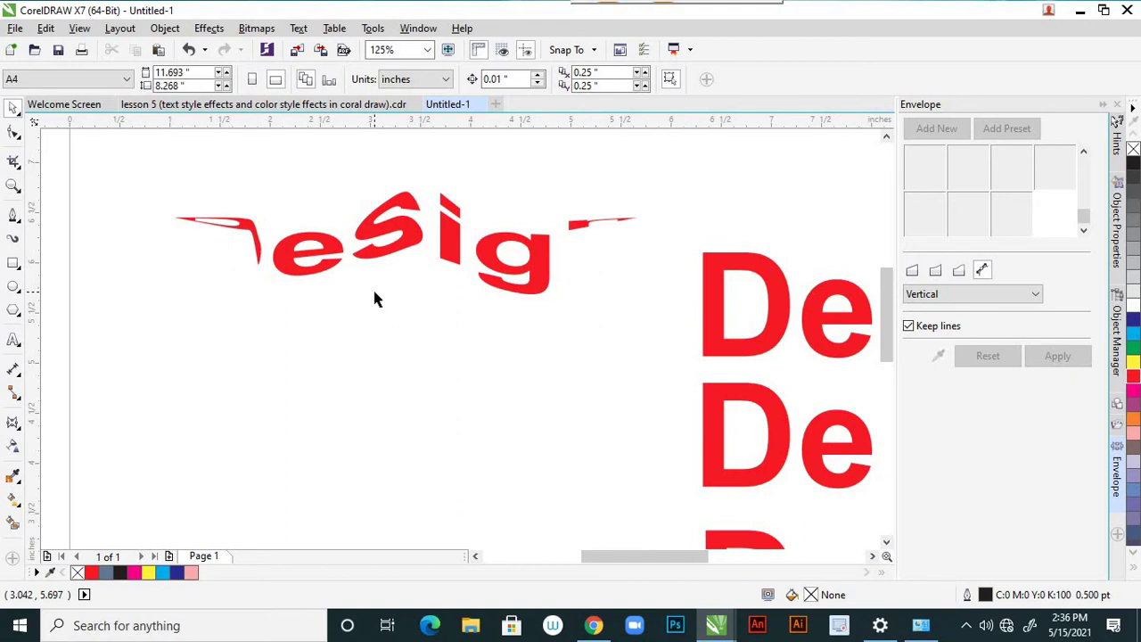
{"action": "key", "text": "ctrl+z"}
{"action": "scroll", "coordinate": [395, 312], "scroll_direction": "down", "scroll_amount": 3}
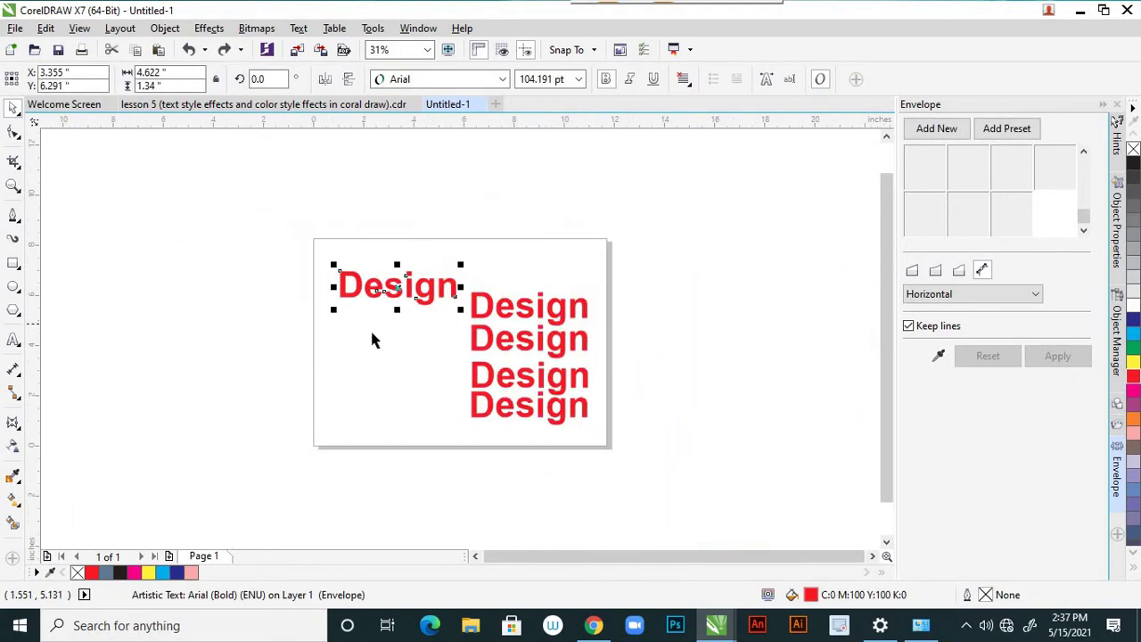
{"action": "left_click_drag", "start_coordinate": [432, 289], "coordinate": [424, 176]}
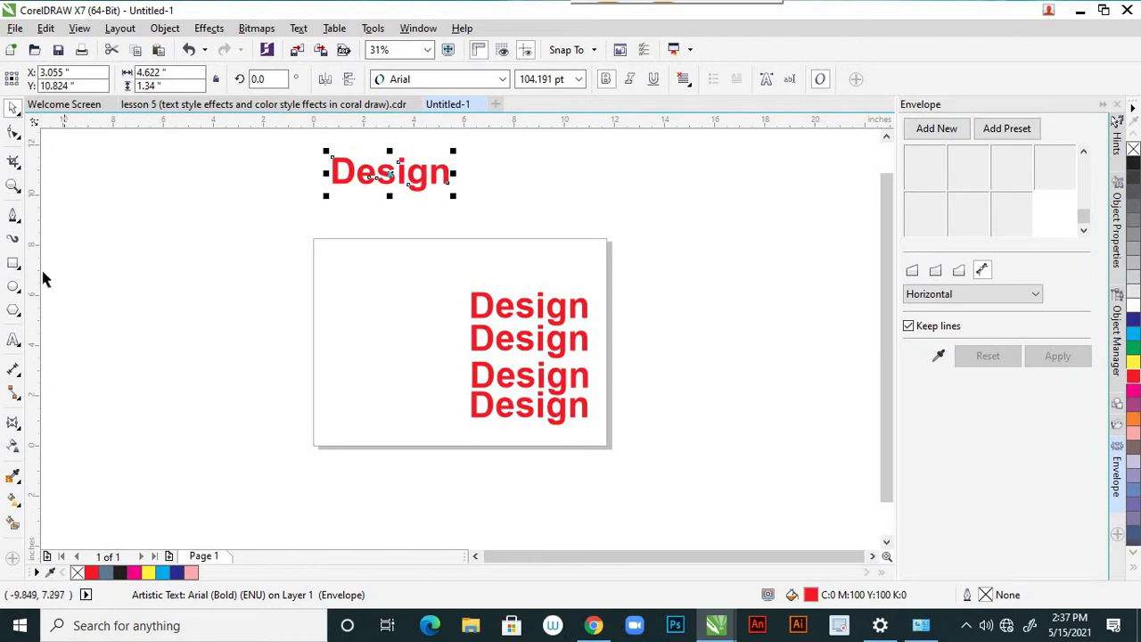
{"action": "left_click", "coordinate": [14, 218]}
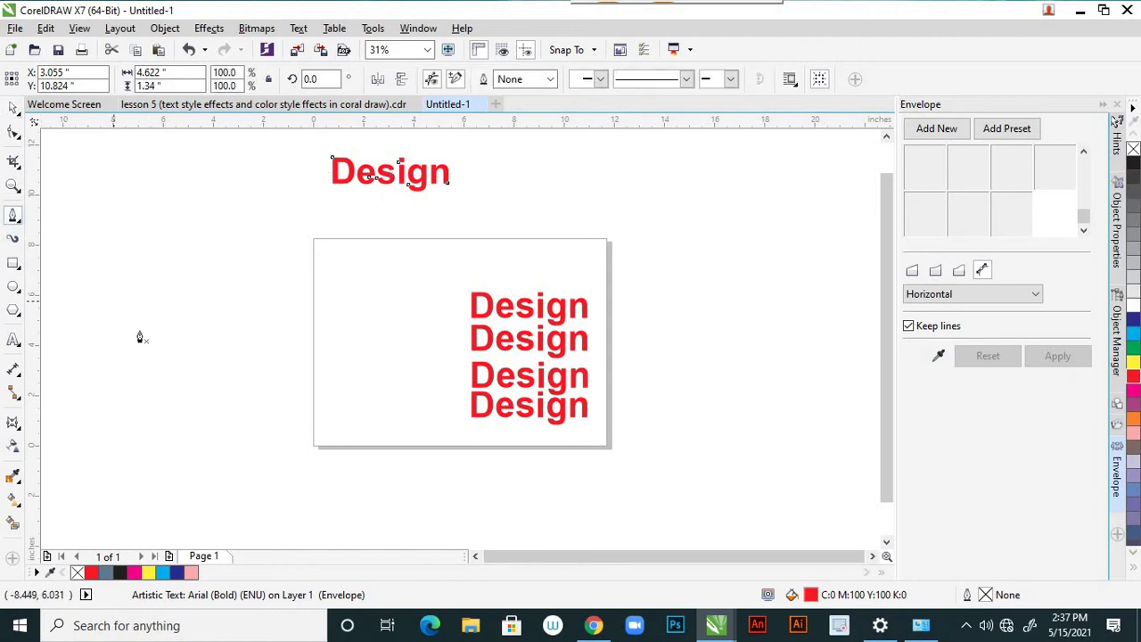
{"action": "left_click", "coordinate": [137, 358]}
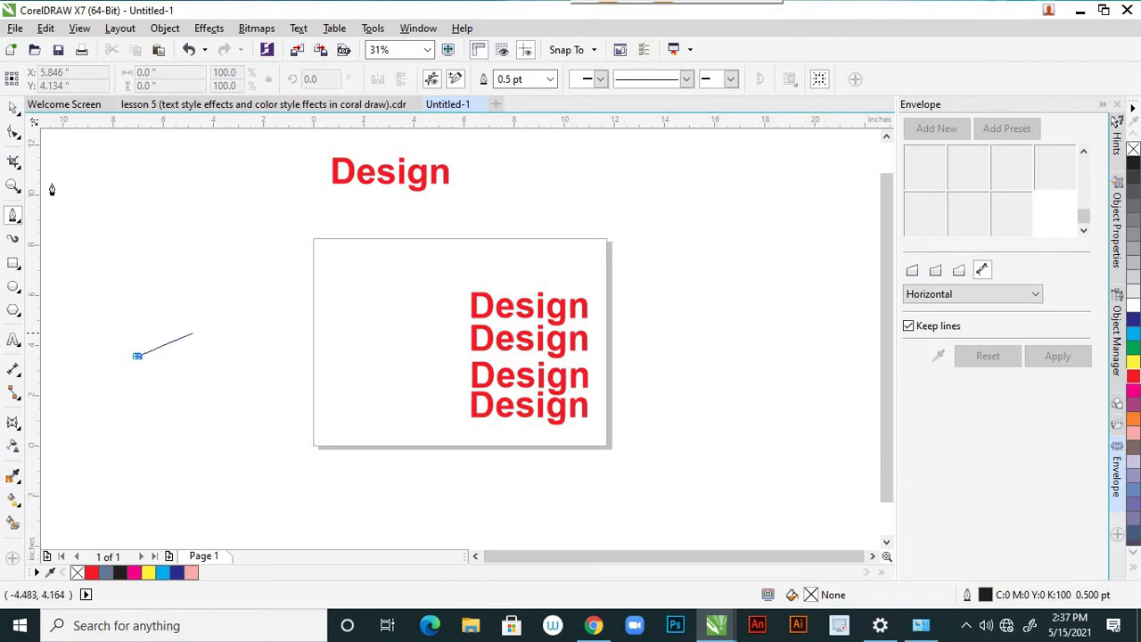
{"action": "left_click", "coordinate": [13, 109]}
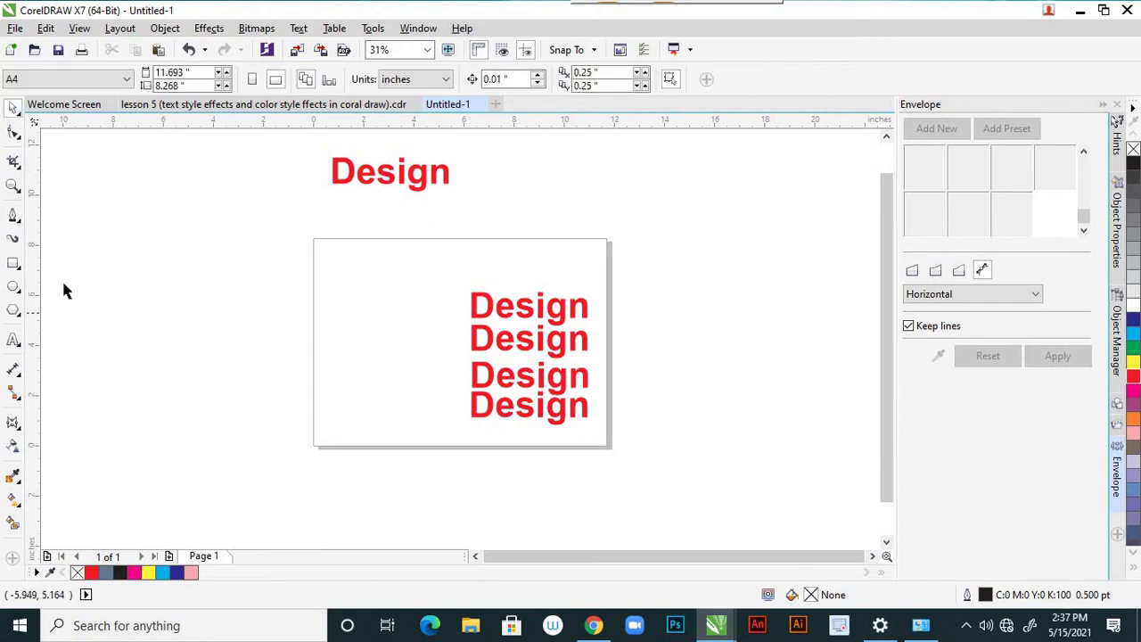
Draw a rectangle about 5.5 by 2.07 inches beside the page's left edge and round its upper-right corner to about 1.03 inches
{"action": "left_click", "coordinate": [18, 265]}
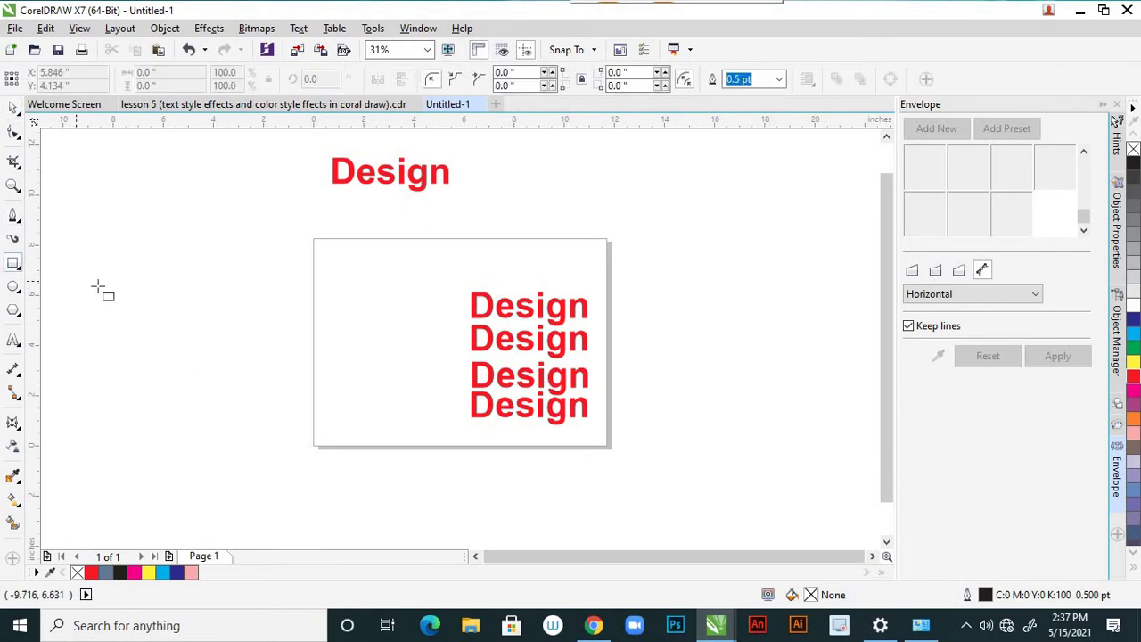
{"action": "left_click_drag", "start_coordinate": [114, 291], "coordinate": [252, 345]}
{"action": "left_click", "coordinate": [13, 133]}
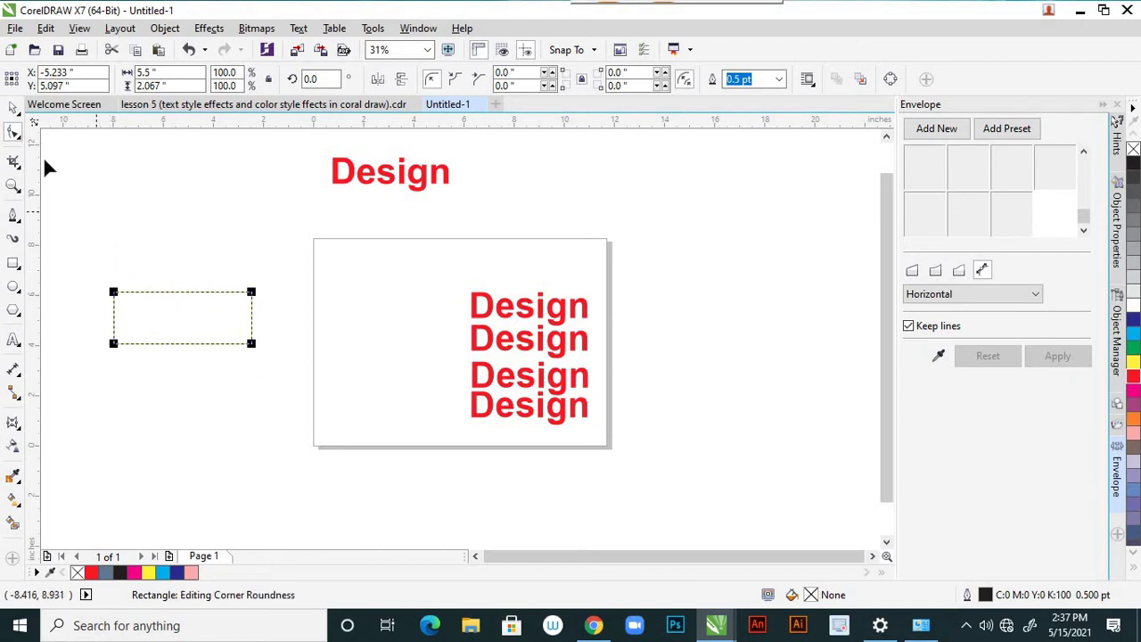
{"action": "left_click", "coordinate": [114, 295]}
{"action": "left_click", "coordinate": [18, 139]}
{"action": "left_click", "coordinate": [65, 127]}
{"action": "left_click_drag", "start_coordinate": [240, 299], "coordinate": [219, 299]}
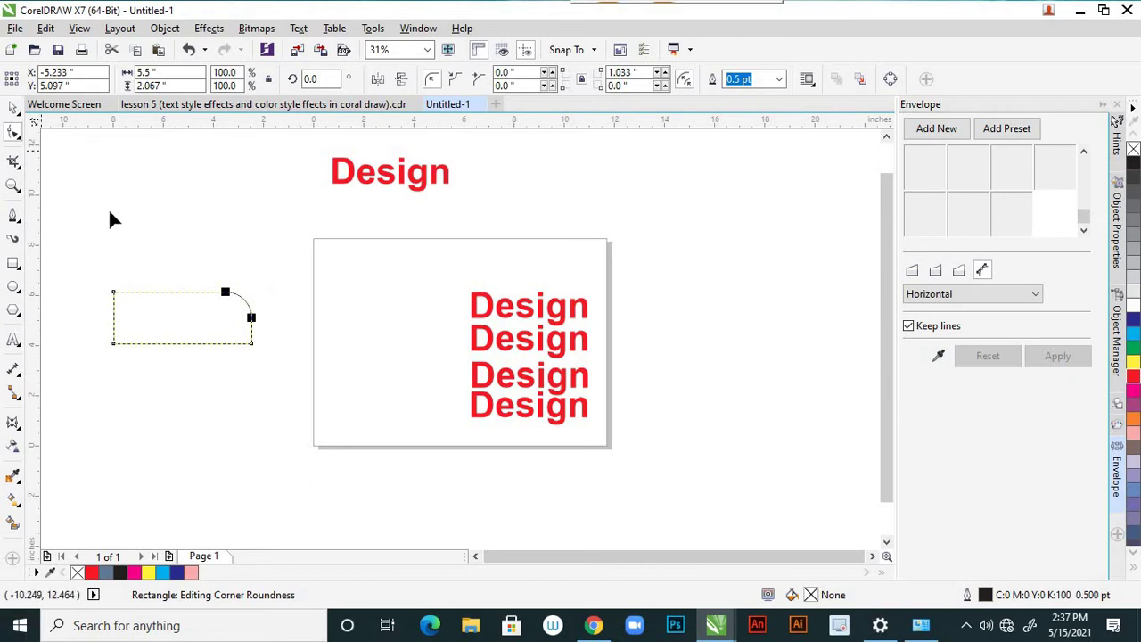
{"action": "left_click", "coordinate": [479, 81]}
{"action": "left_click", "coordinate": [431, 80]}
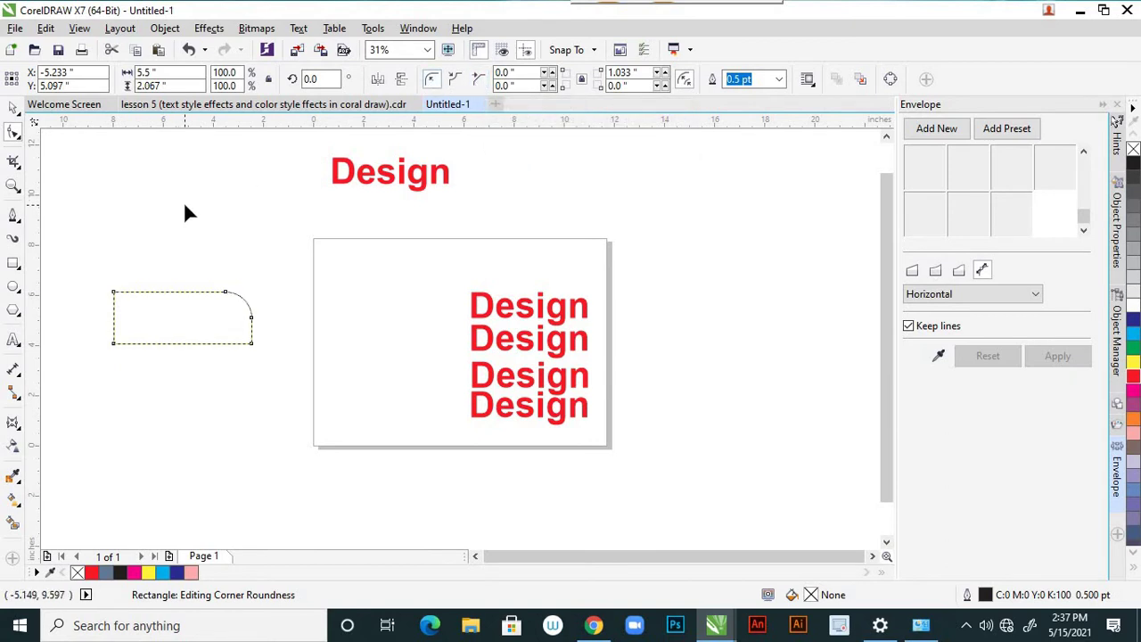
Undo the corner rounding and the rectangle drawn beside the page
{"action": "key", "text": "ctrl+z"}
{"action": "key", "text": "ctrl+z"}
{"action": "key", "text": "ctrl+z"}
{"action": "key", "text": "ctrl+z"}
{"action": "key", "text": "ctrl+z"}
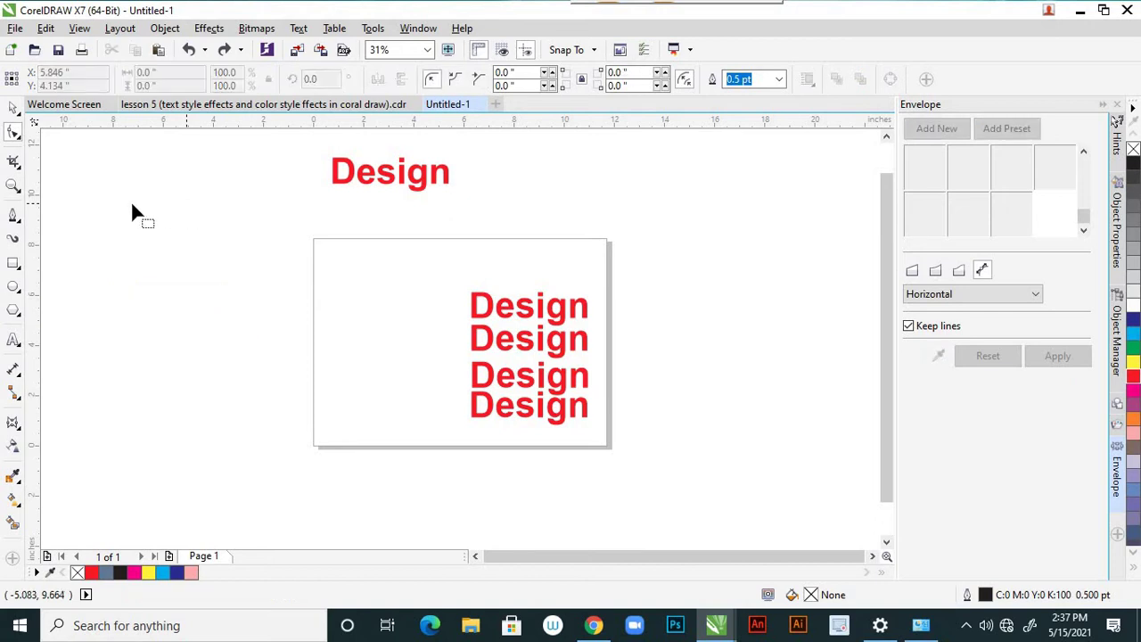
Draw a closed Pen shape about 6.3 by 2.13 inches with a wavy upper edge left of the page, and move it up and left
{"action": "left_click", "coordinate": [14, 218]}
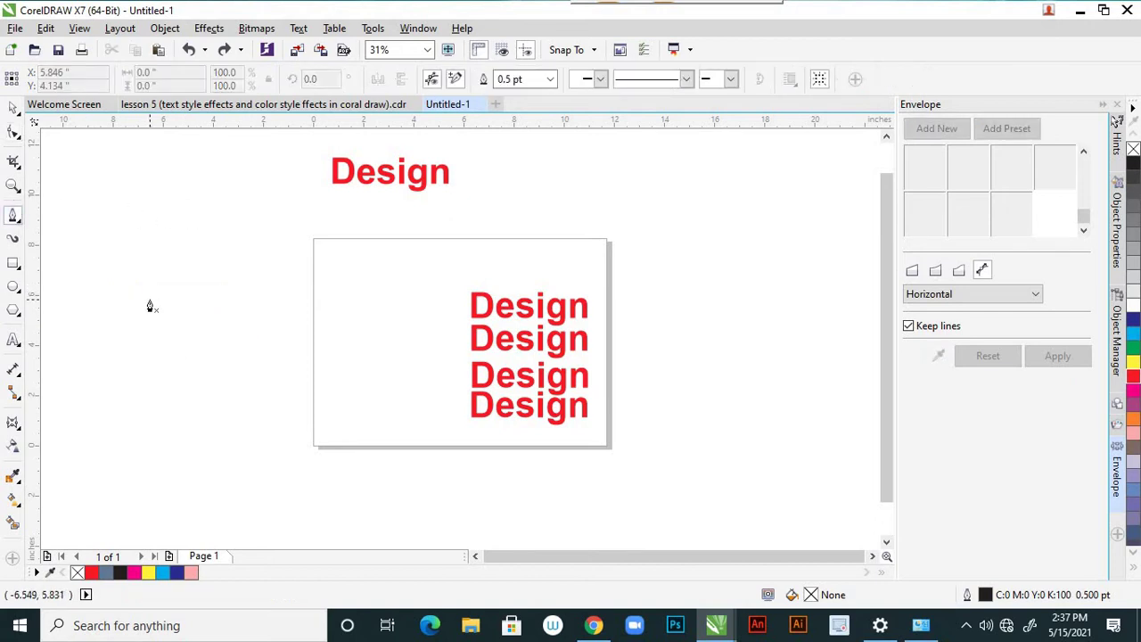
{"action": "left_click", "coordinate": [150, 354]}
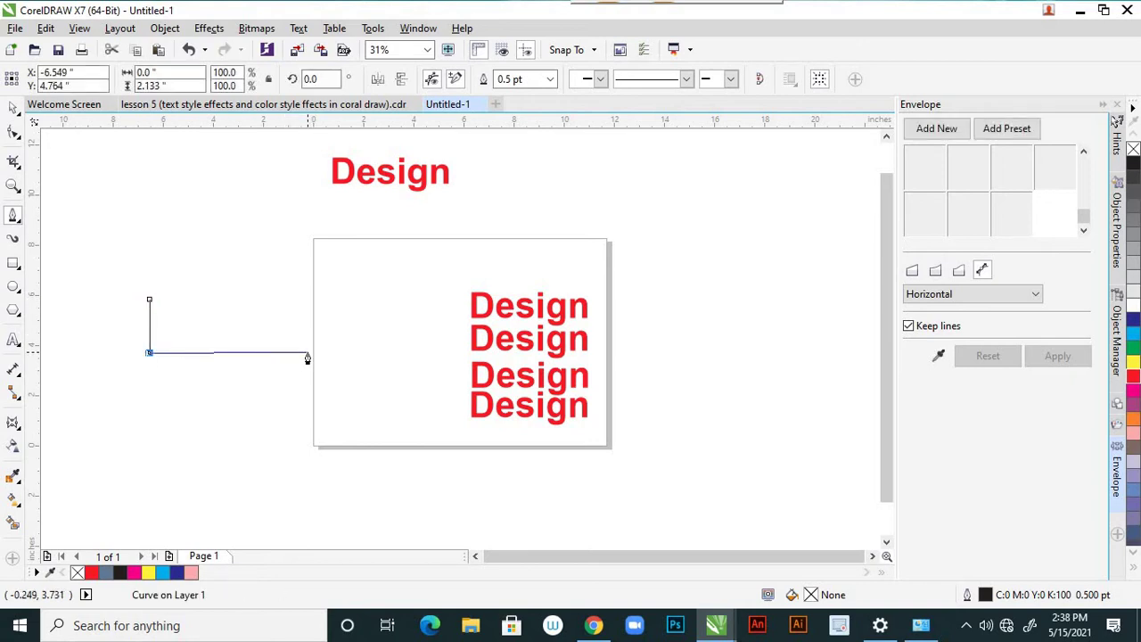
{"action": "left_click", "coordinate": [306, 353]}
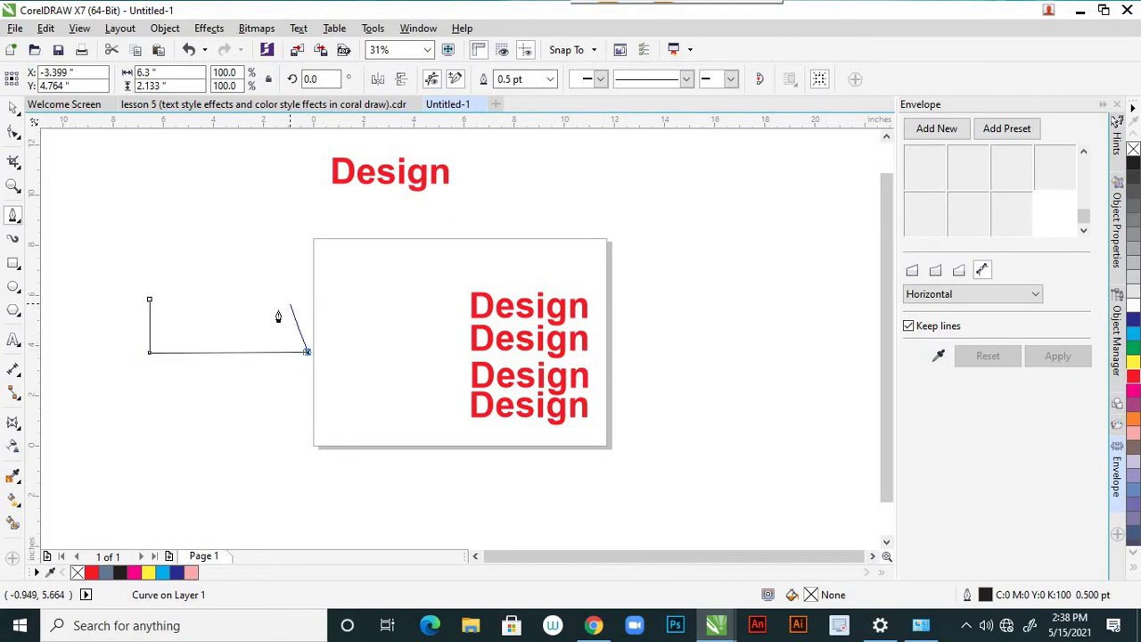
{"action": "left_click_drag", "start_coordinate": [264, 328], "coordinate": [224, 332]}
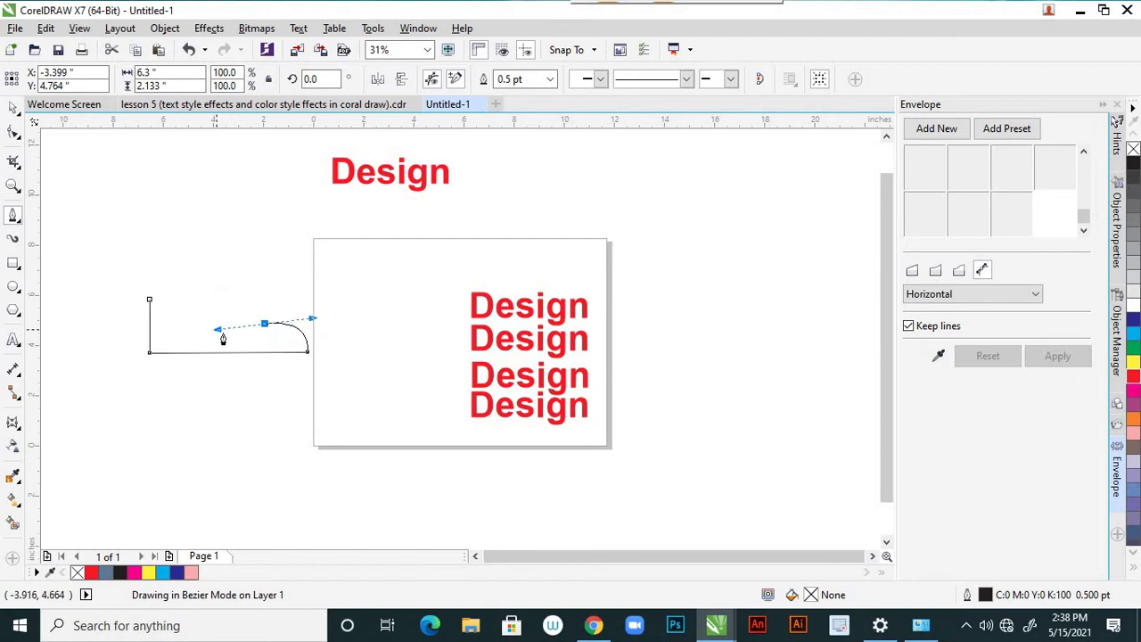
{"action": "left_click", "coordinate": [151, 301]}
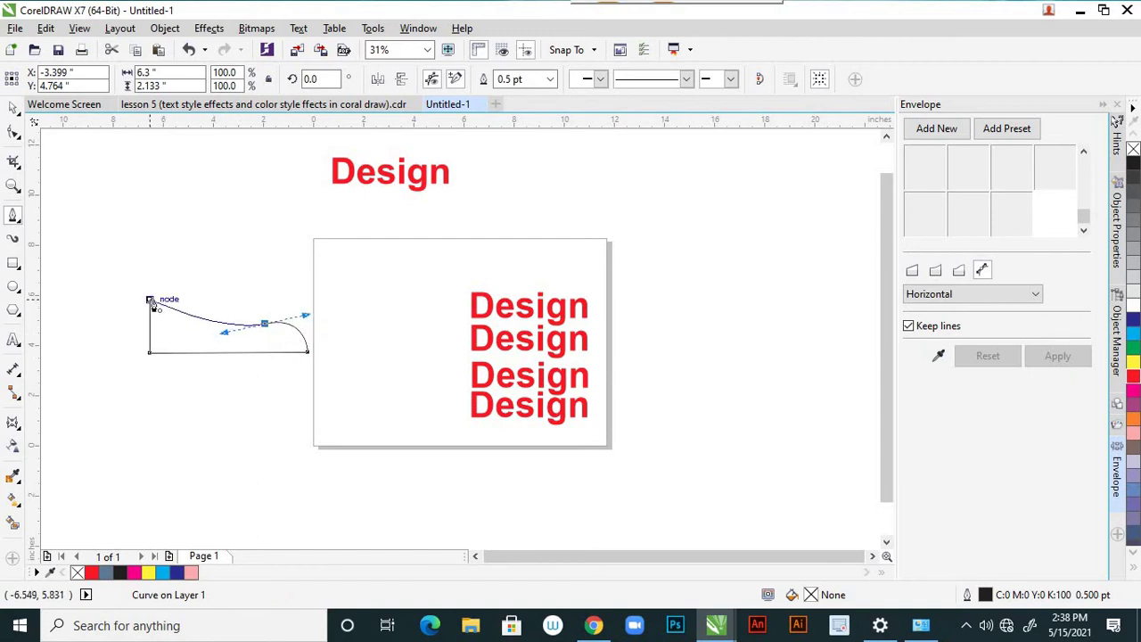
{"action": "left_click_drag", "start_coordinate": [152, 303], "coordinate": [154, 199]}
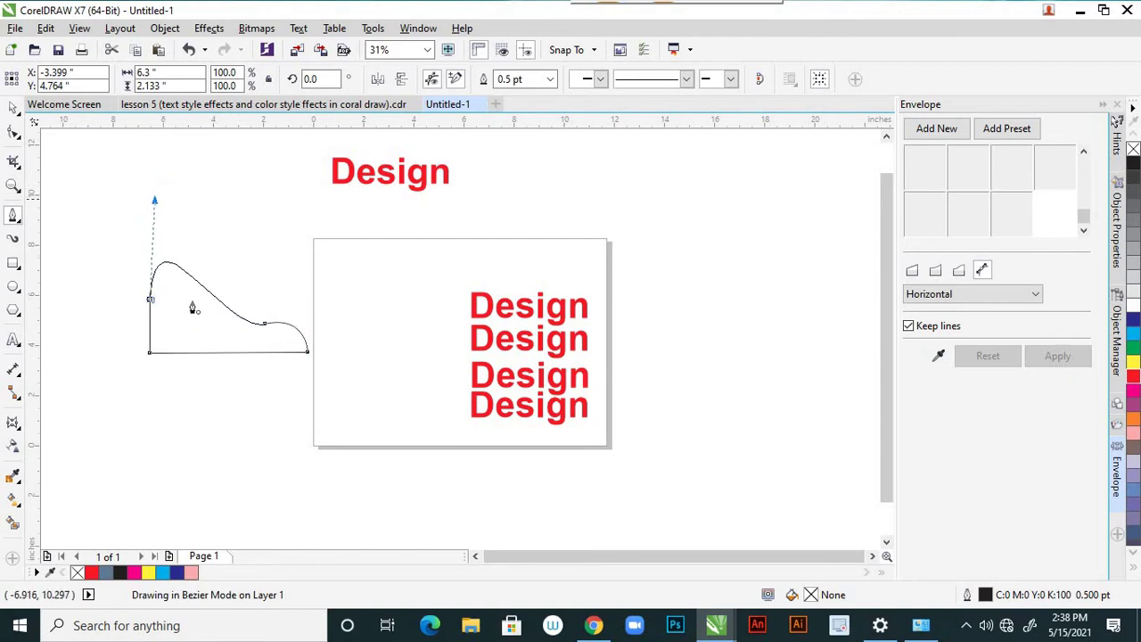
{"action": "left_click_drag", "start_coordinate": [192, 308], "coordinate": [225, 365]}
{"action": "left_click", "coordinate": [12, 108]}
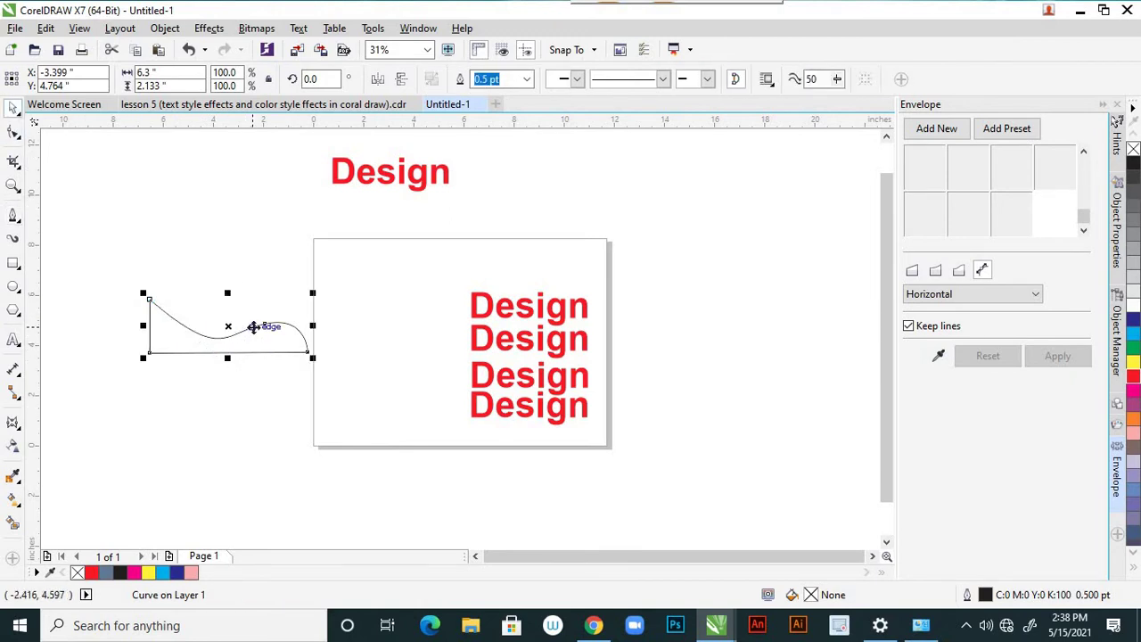
{"action": "left_click_drag", "start_coordinate": [236, 298], "coordinate": [211, 245]}
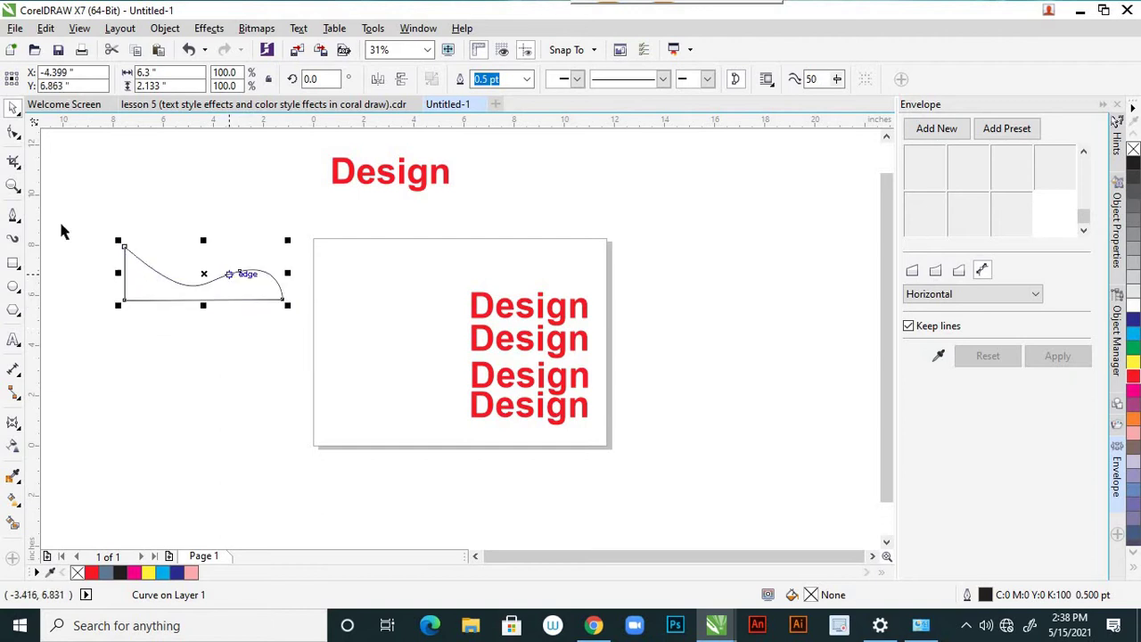
Draw a closed Pen shape about 7.87 by 3.19 inches with curved upper and lower edges, below the first wavy shape beside the page
{"action": "left_click", "coordinate": [14, 216]}
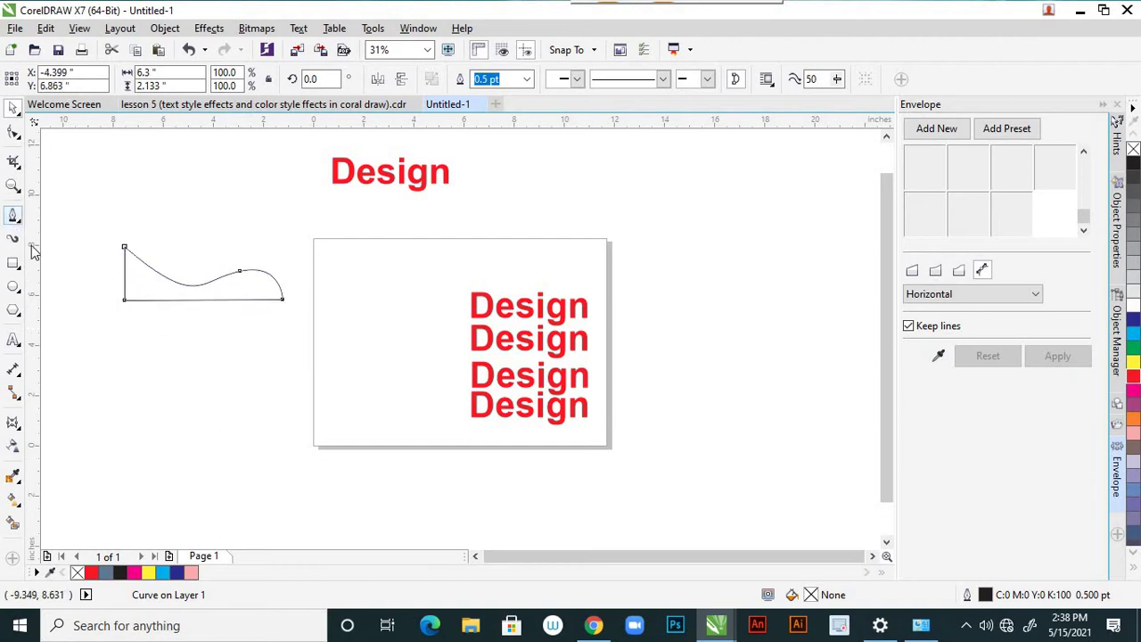
{"action": "left_click", "coordinate": [113, 381]}
{"action": "left_click_drag", "start_coordinate": [169, 345], "coordinate": [197, 366]}
{"action": "left_click_drag", "start_coordinate": [287, 353], "coordinate": [295, 375]}
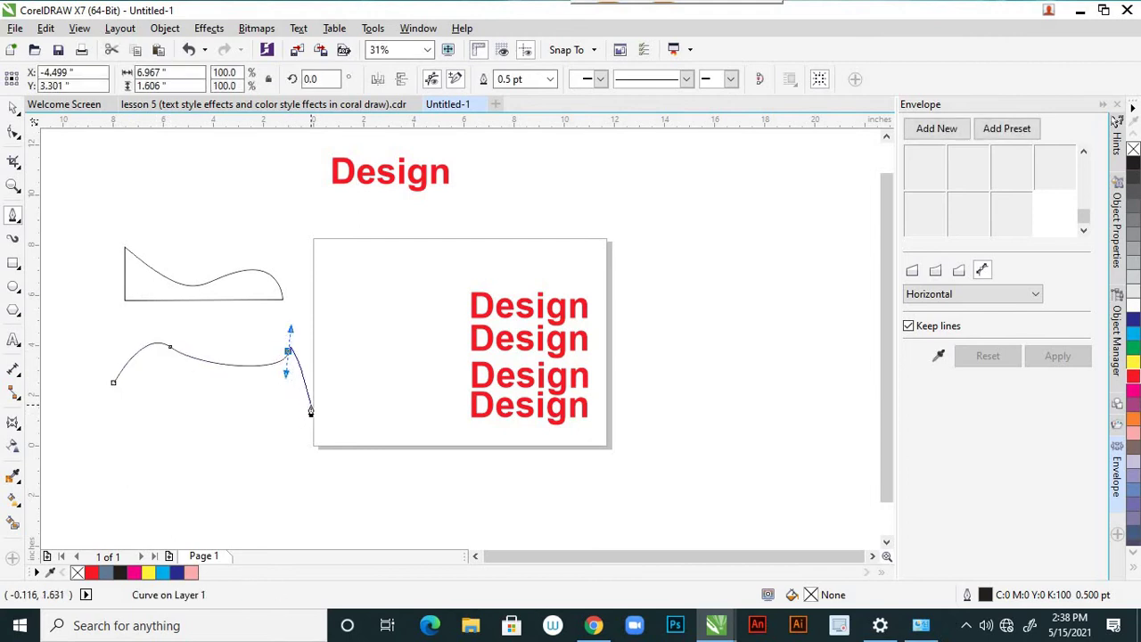
{"action": "left_click", "coordinate": [311, 404]}
{"action": "left_click_drag", "start_coordinate": [167, 410], "coordinate": [143, 382]}
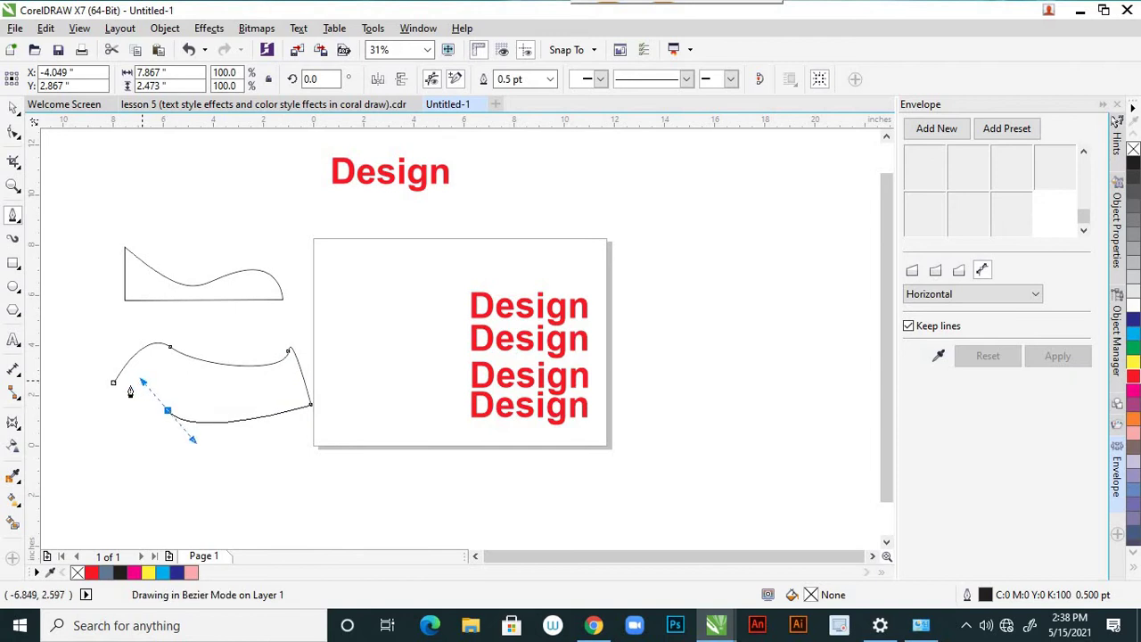
{"action": "left_click", "coordinate": [114, 385]}
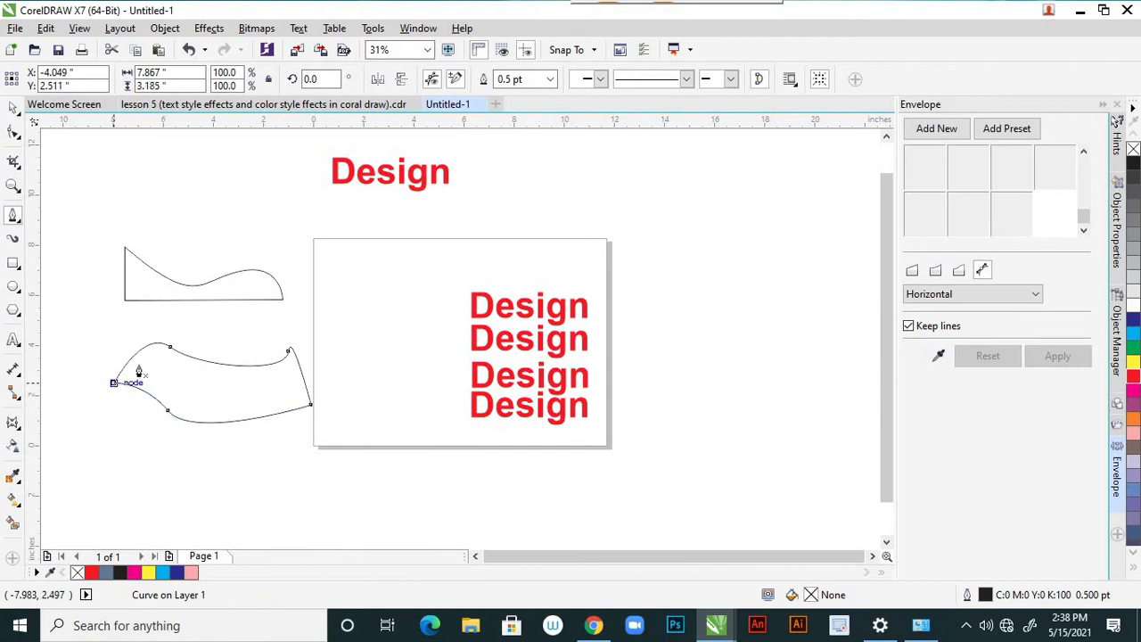
Reshape the lower Pen shape's nodes and curve handles into a flowing wave about 8.03 by 3.46 inches
{"action": "left_click", "coordinate": [16, 134]}
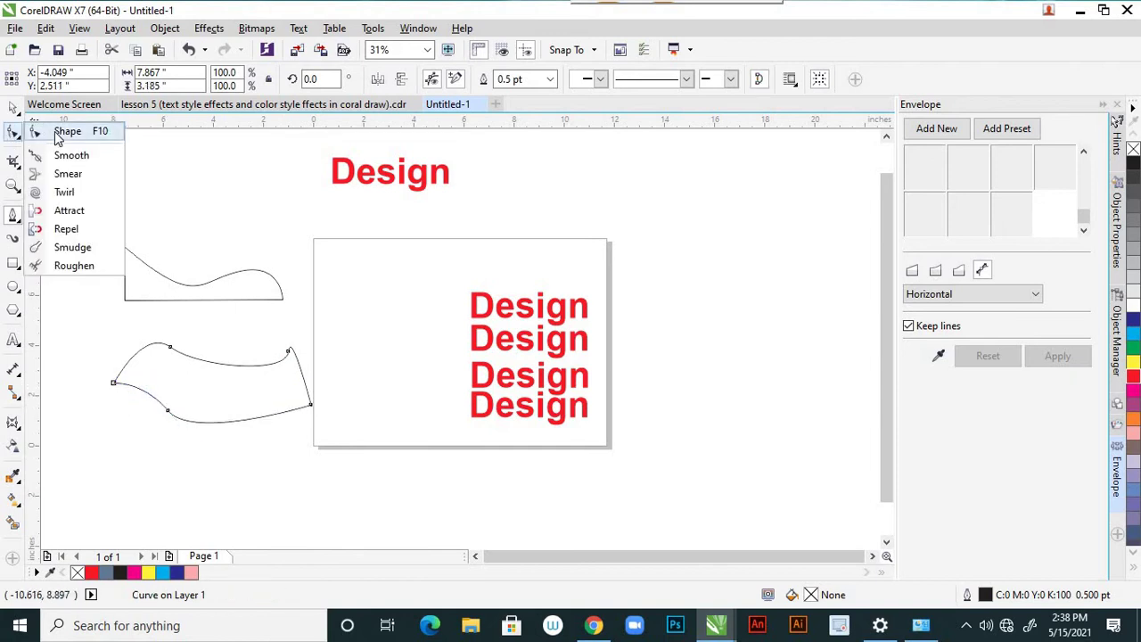
{"action": "left_click", "coordinate": [67, 132]}
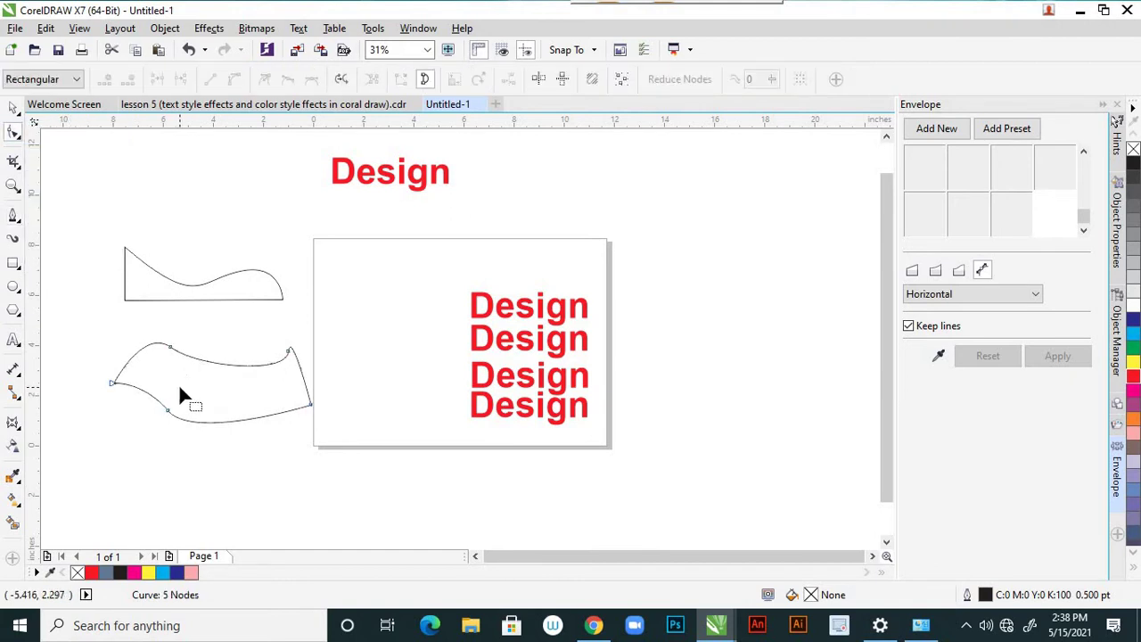
{"action": "left_click_drag", "start_coordinate": [178, 384], "coordinate": [136, 455]}
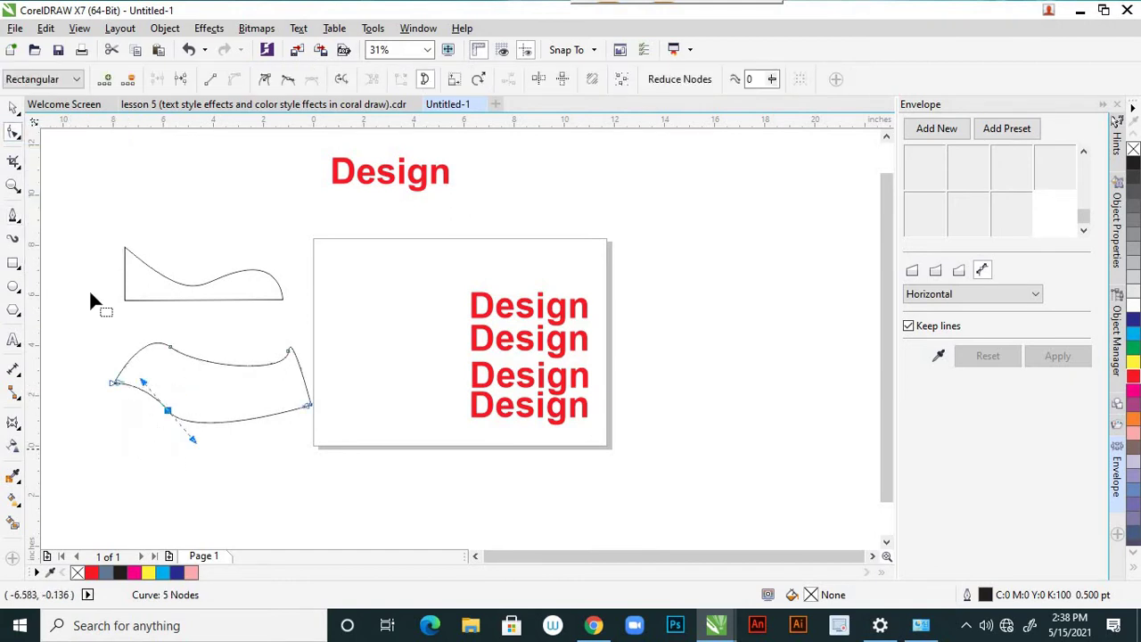
{"action": "left_click", "coordinate": [13, 107]}
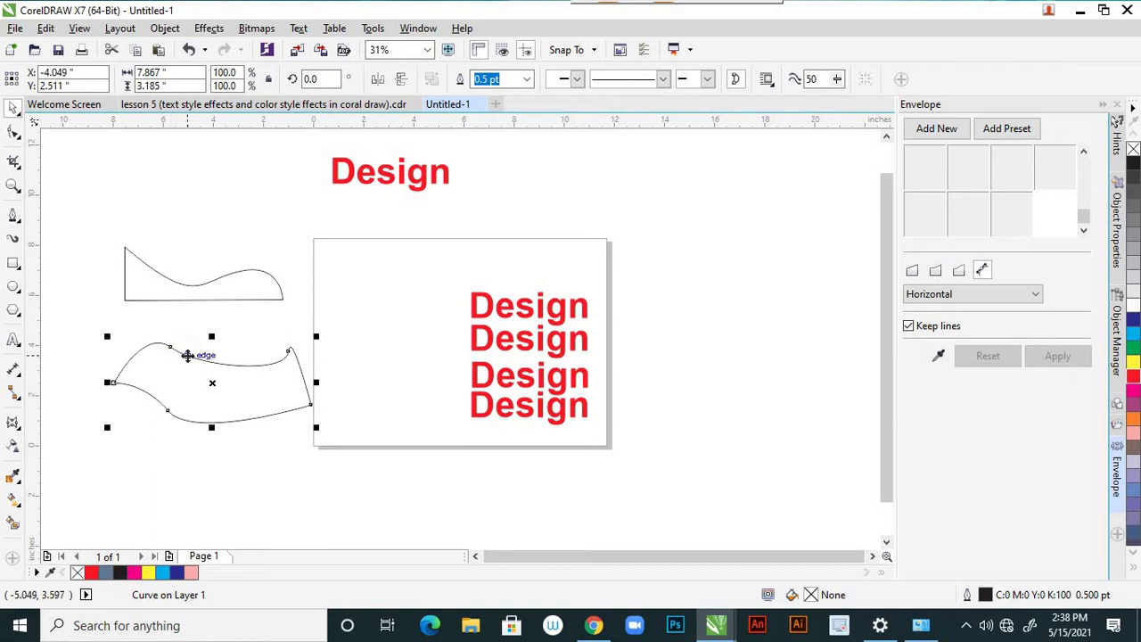
{"action": "left_click", "coordinate": [13, 131]}
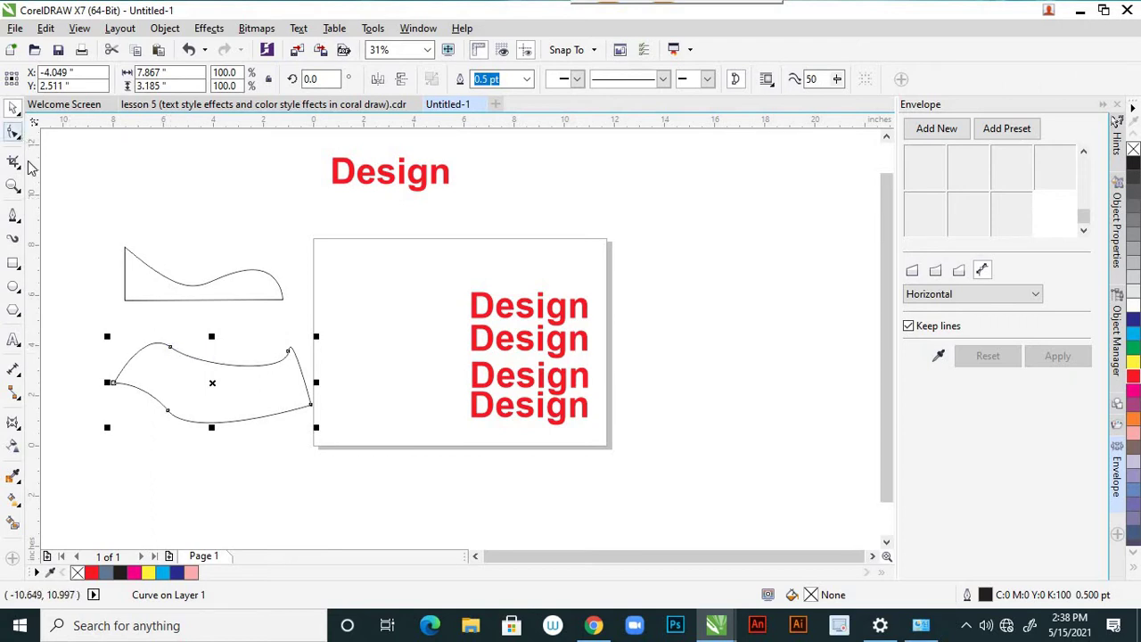
{"action": "left_click_drag", "start_coordinate": [138, 446], "coordinate": [221, 451]}
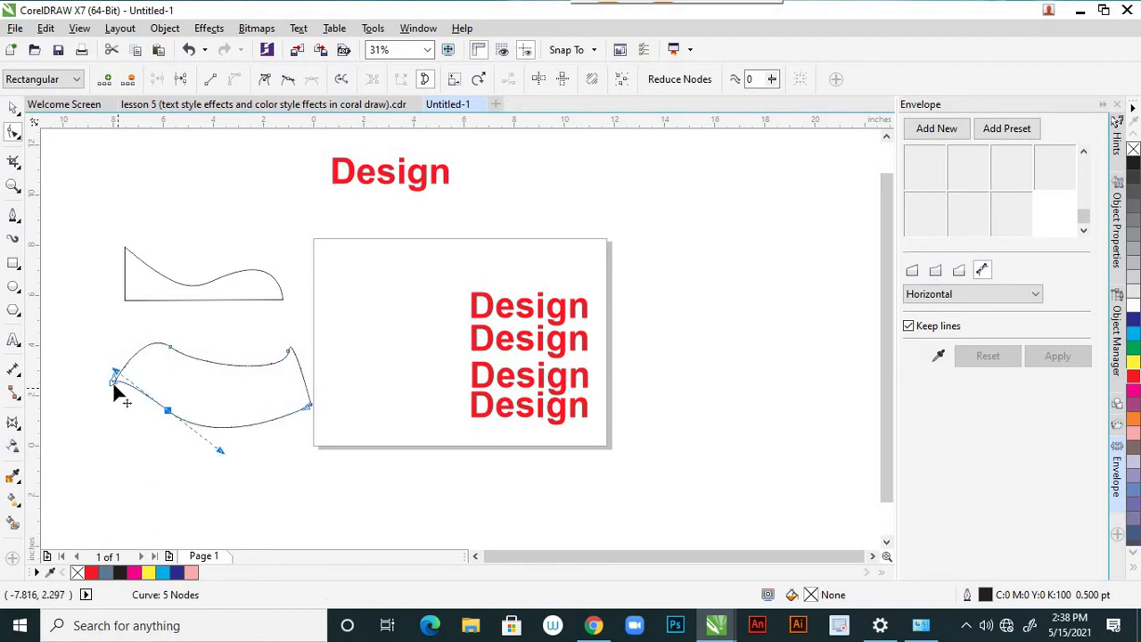
{"action": "mouse_move", "coordinate": [113, 381]}
{"action": "left_mouse_down"}
{"action": "mouse_move", "coordinate": [108, 411]}
{"action": "mouse_move", "coordinate": [111, 390]}
{"action": "left_mouse_up"}
{"action": "left_click_drag", "start_coordinate": [146, 329], "coordinate": [110, 316]}
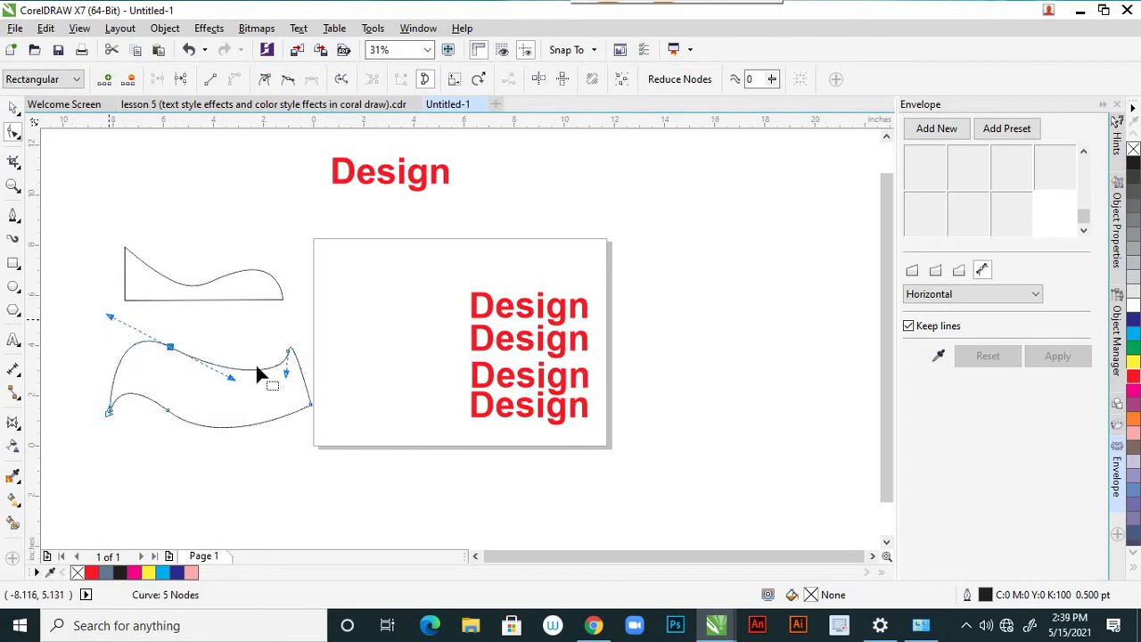
{"action": "left_click", "coordinate": [150, 246]}
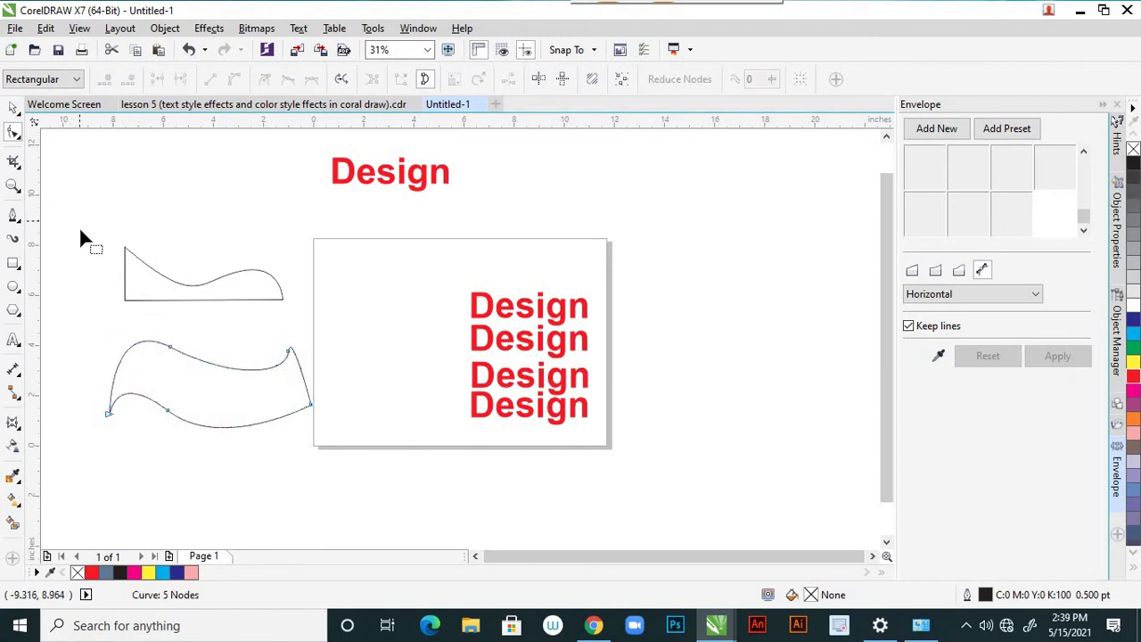
Draw a closed teardrop-like Pen shape about 6.04 by 2.47 inches below the page's lower-left corner
{"action": "left_click", "coordinate": [14, 215]}
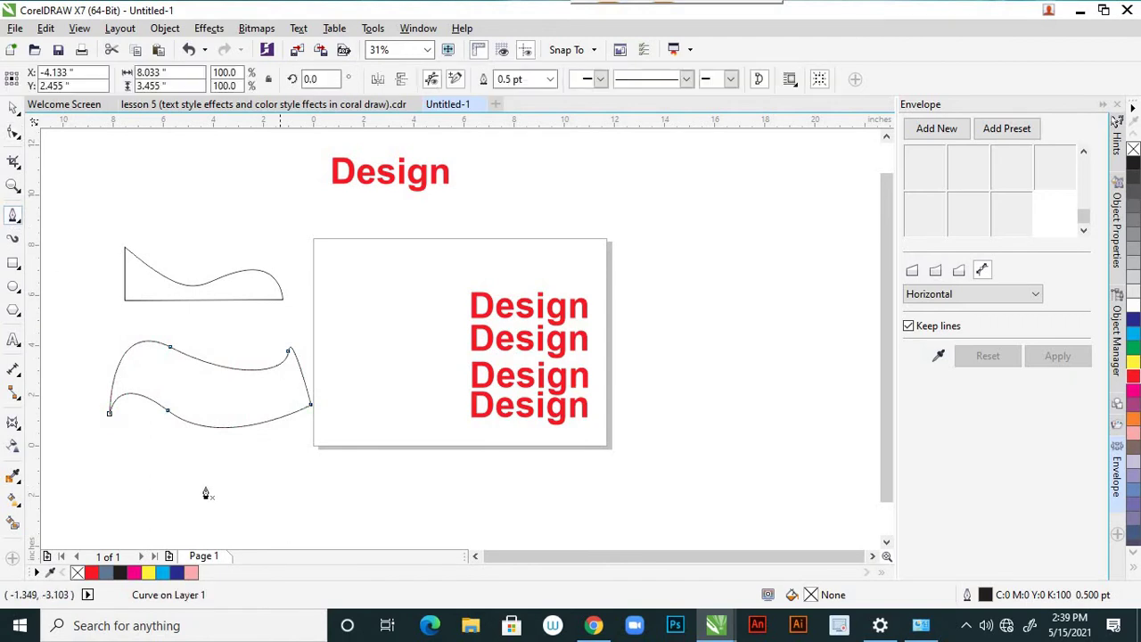
{"action": "left_click", "coordinate": [196, 458]}
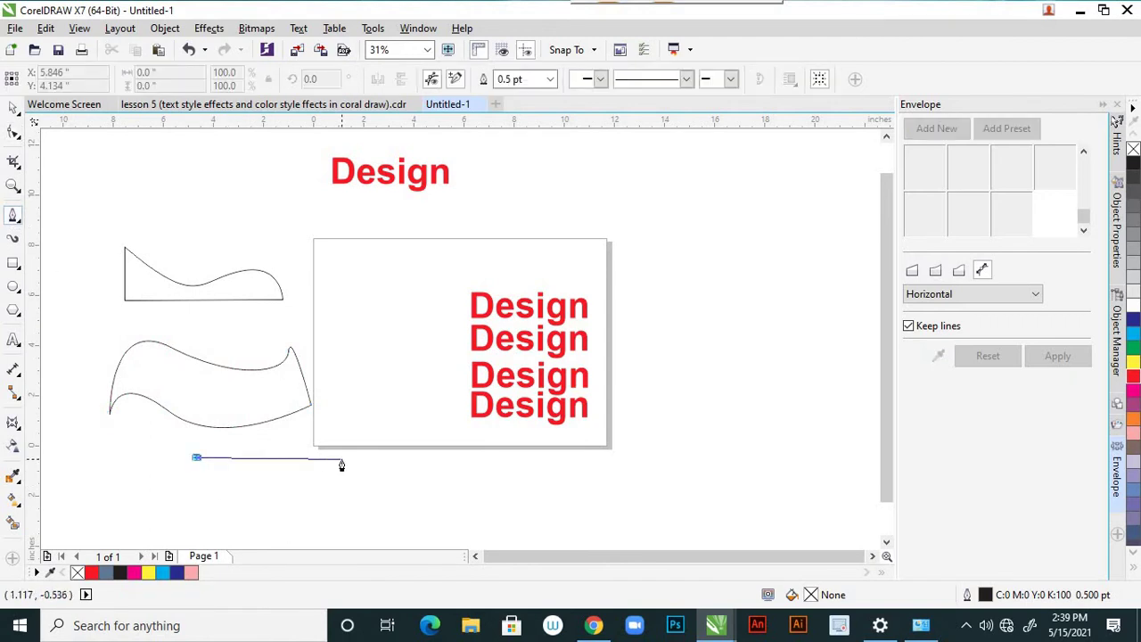
{"action": "left_click_drag", "start_coordinate": [341, 458], "coordinate": [363, 487]}
{"action": "left_click", "coordinate": [297, 505]}
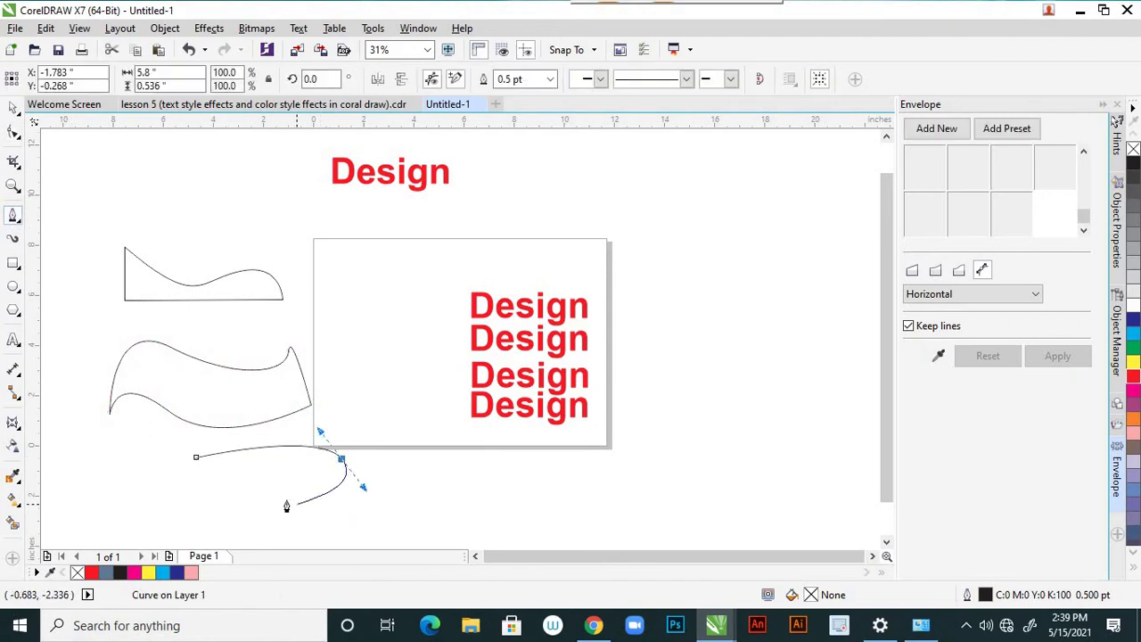
{"action": "left_click", "coordinate": [271, 477]}
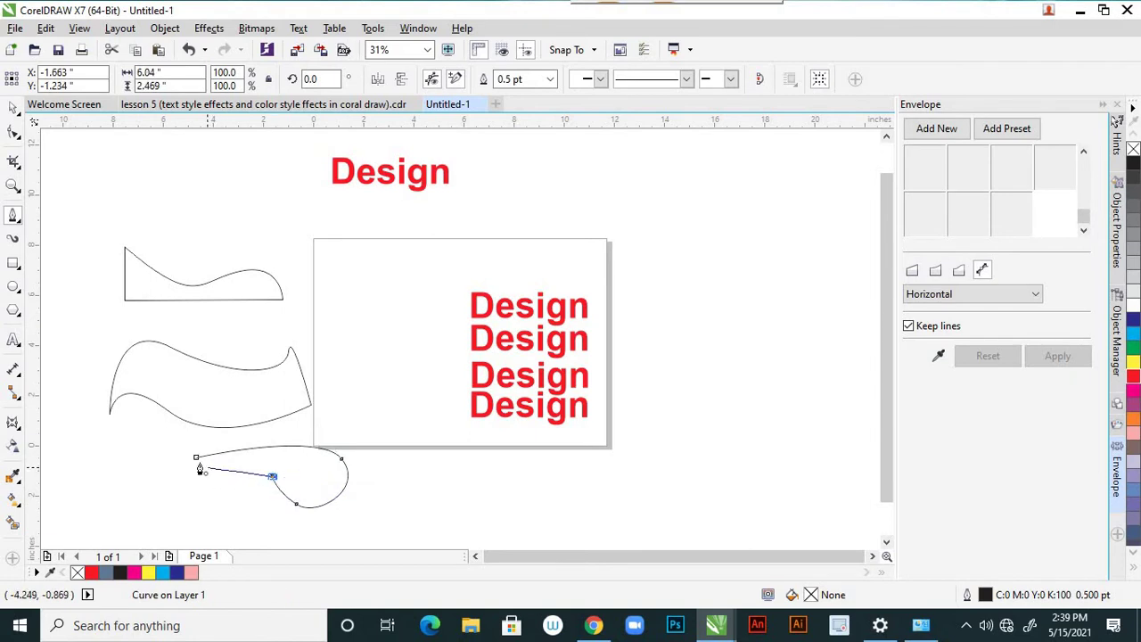
{"action": "left_click_drag", "start_coordinate": [209, 451], "coordinate": [241, 458]}
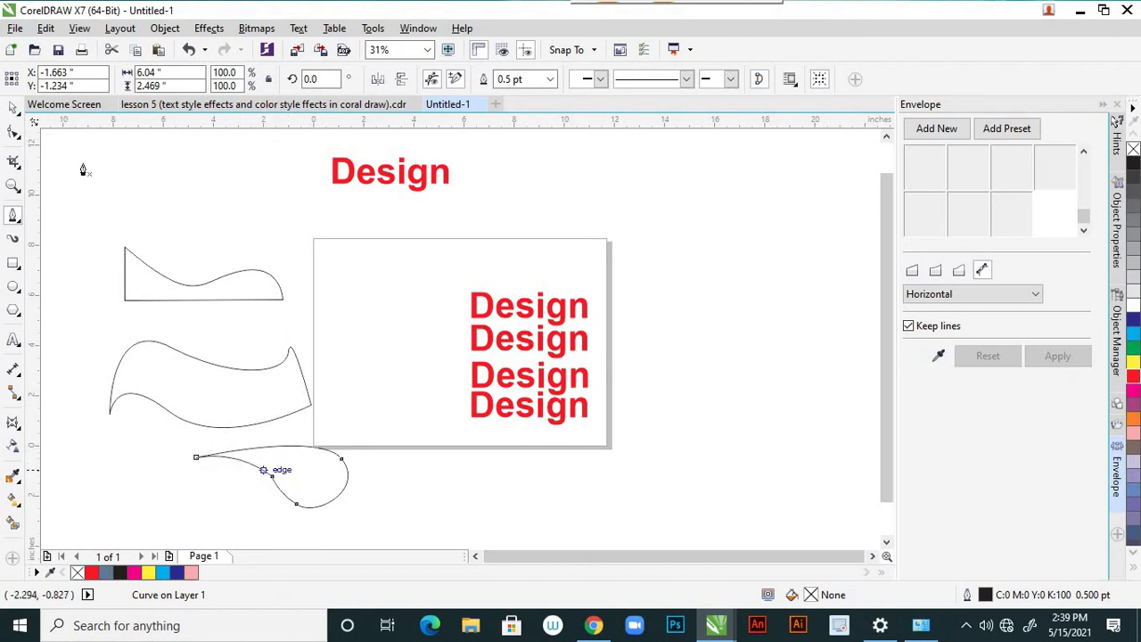
{"action": "left_click", "coordinate": [12, 108]}
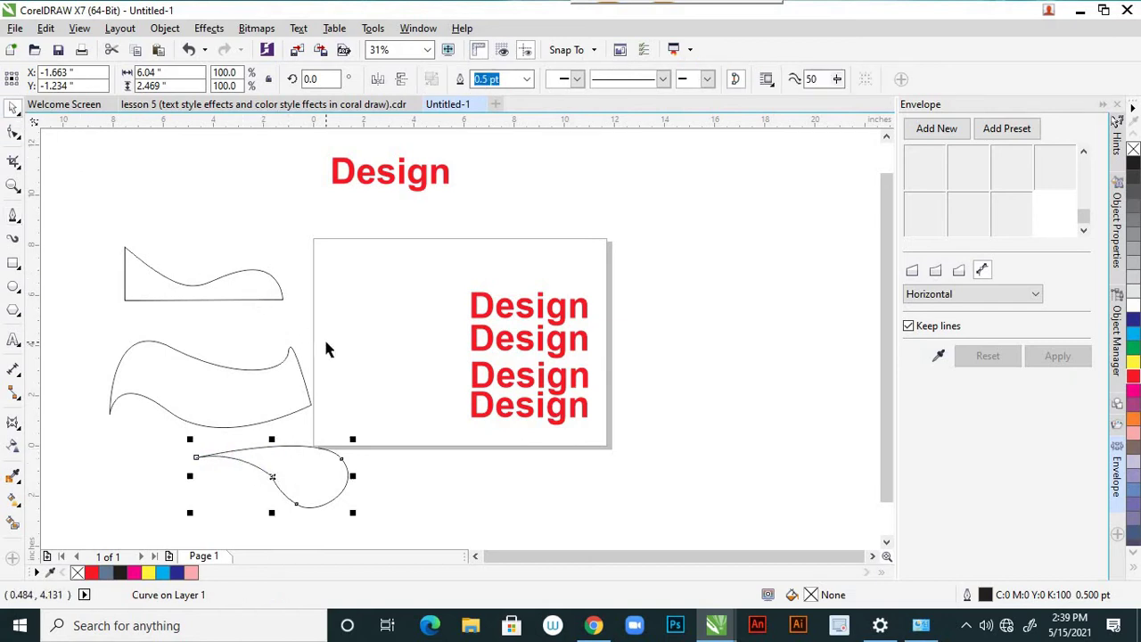
Draw a closed Pen shape about 6.26 by 4.97 inches, with a deep wave along its lower edge, beside the page's right edge
{"action": "left_click", "coordinate": [13, 215]}
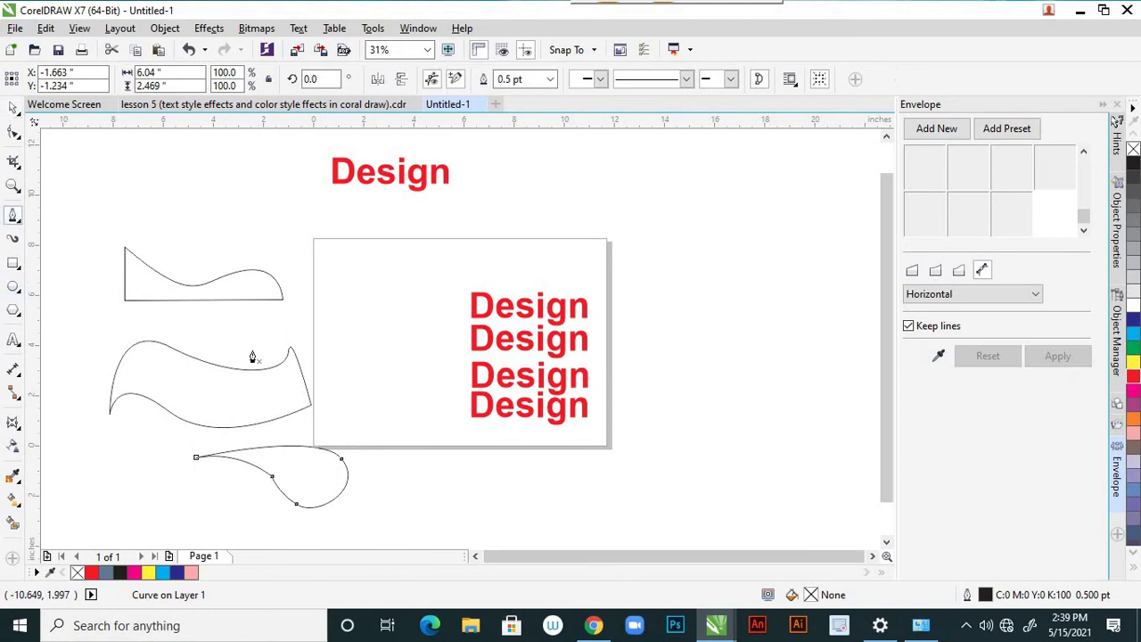
{"action": "left_click", "coordinate": [655, 288]}
{"action": "left_click", "coordinate": [649, 354]}
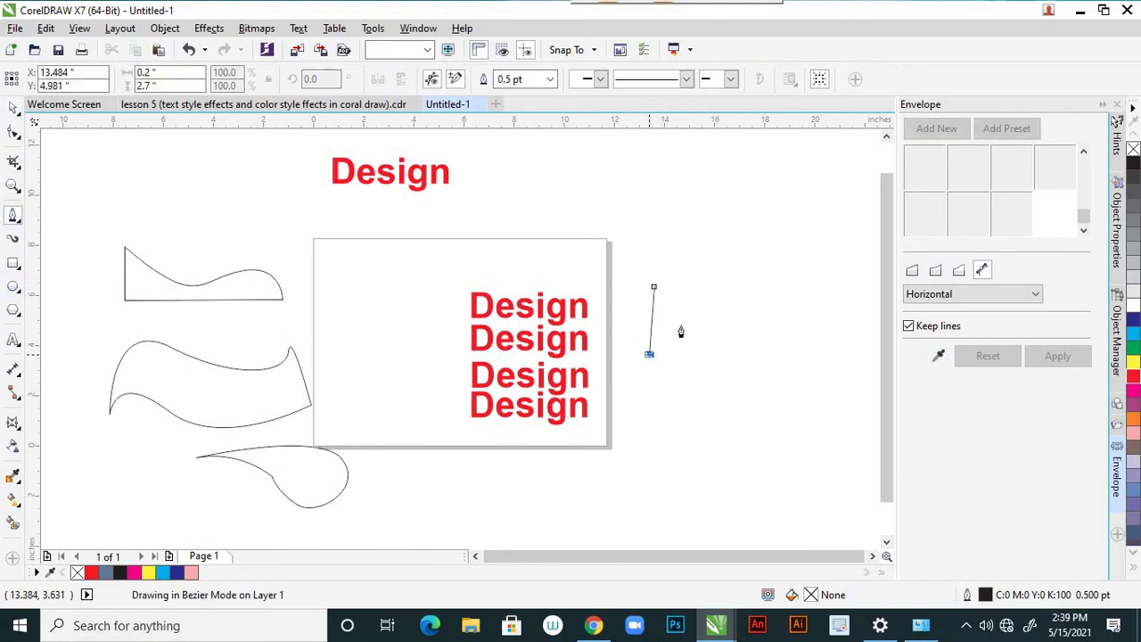
{"action": "left_click_drag", "start_coordinate": [707, 312], "coordinate": [740, 344]}
{"action": "left_click_drag", "start_coordinate": [794, 388], "coordinate": [810, 361]}
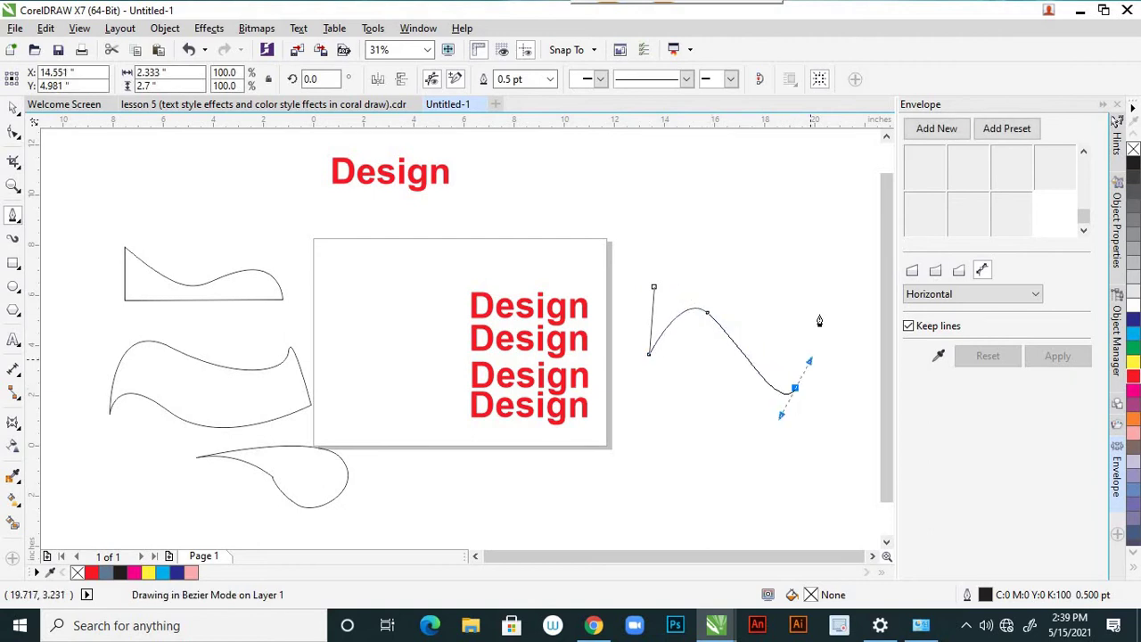
{"action": "left_click_drag", "start_coordinate": [819, 321], "coordinate": [818, 314]}
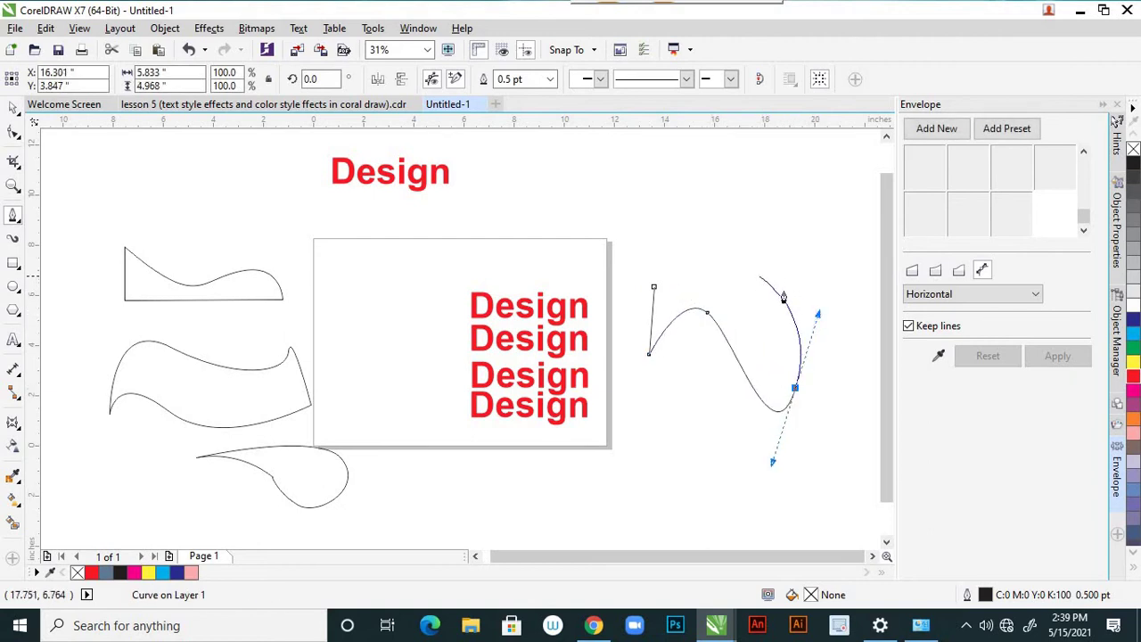
{"action": "left_click", "coordinate": [796, 296]}
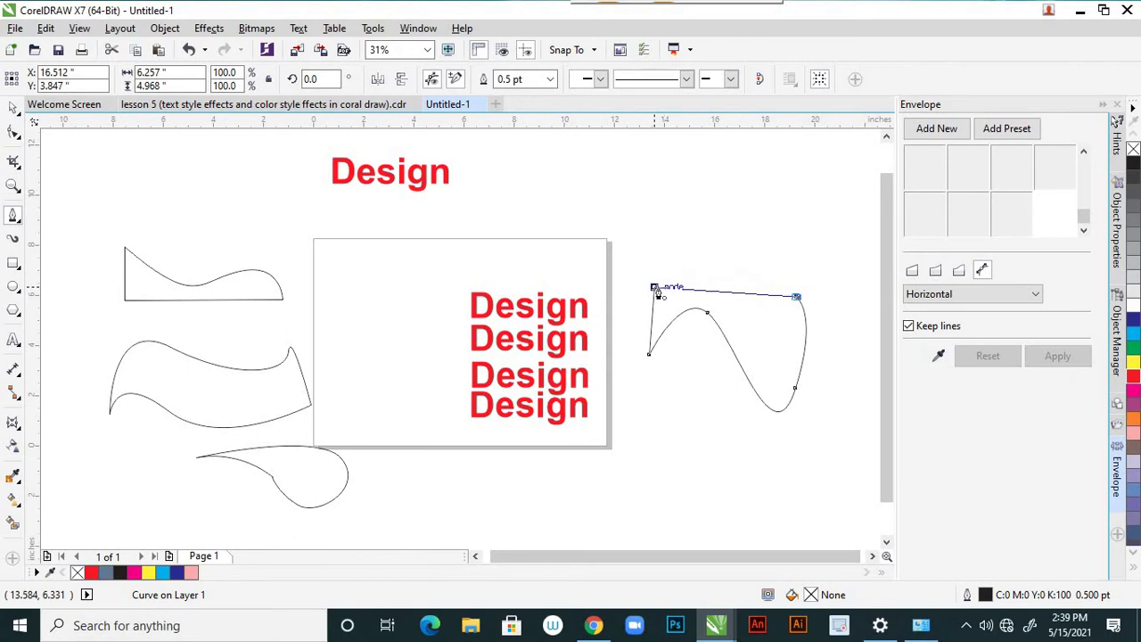
{"action": "mouse_move", "coordinate": [657, 293]}
{"action": "left_mouse_down"}
{"action": "mouse_move", "coordinate": [625, 216]}
{"action": "mouse_move", "coordinate": [805, 318]}
{"action": "mouse_move", "coordinate": [792, 327]}
{"action": "left_mouse_up"}
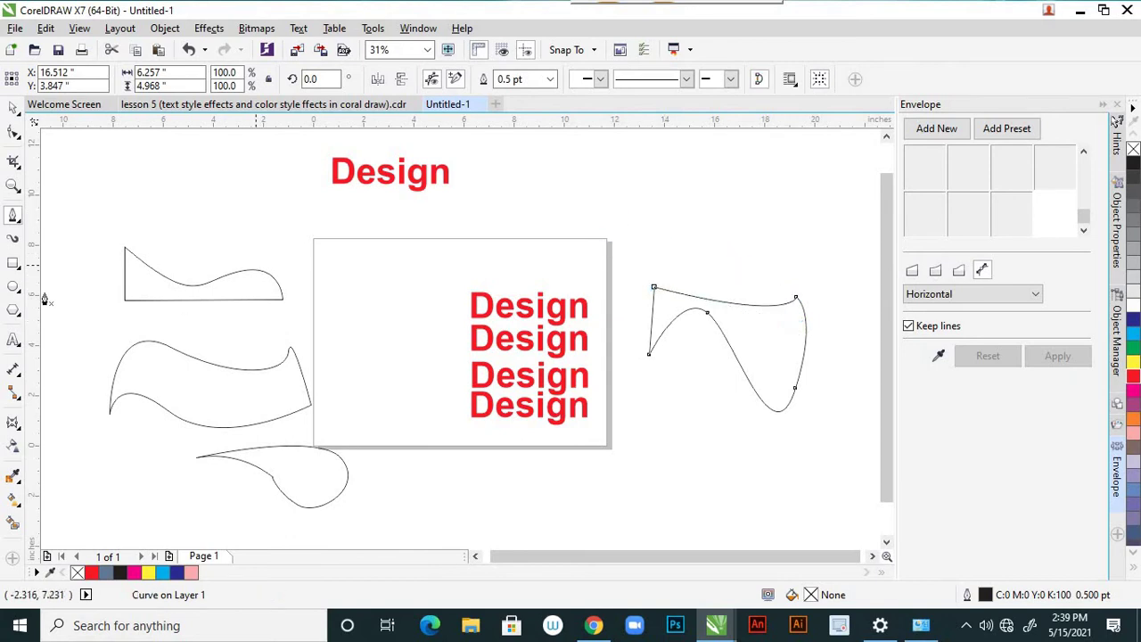
Draw a closed Pen shape about 5.7 by 2.65 inches with inward-curving upper and lower edges above the page's upper-right corner, and deselect it
{"action": "left_click", "coordinate": [575, 159]}
{"action": "left_click", "coordinate": [574, 197]}
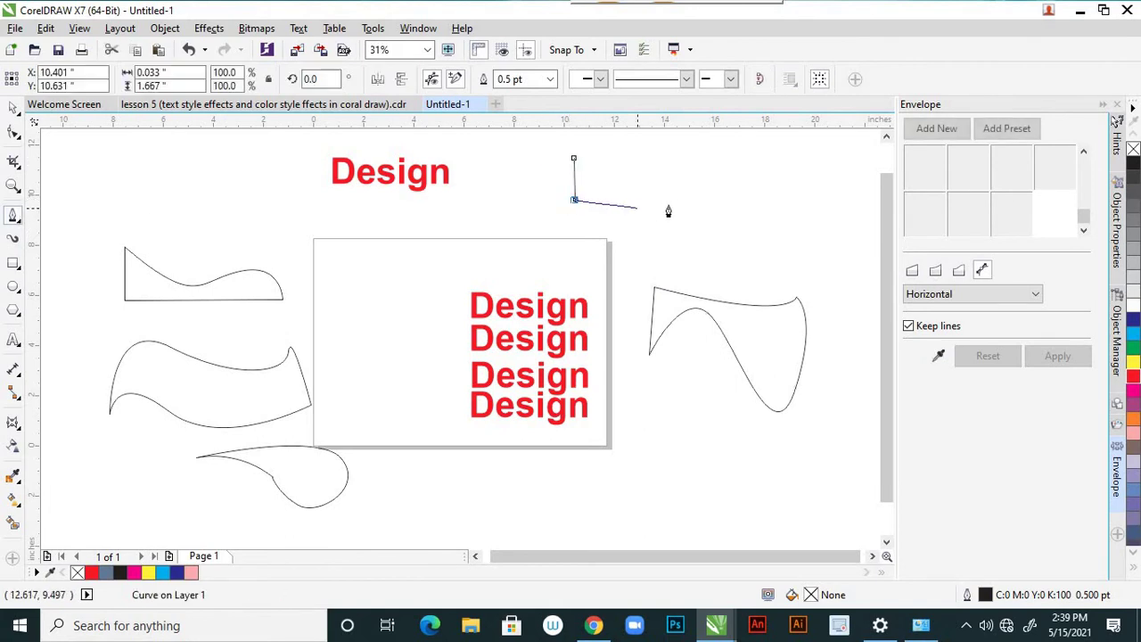
{"action": "left_click_drag", "start_coordinate": [703, 197], "coordinate": [728, 230]}
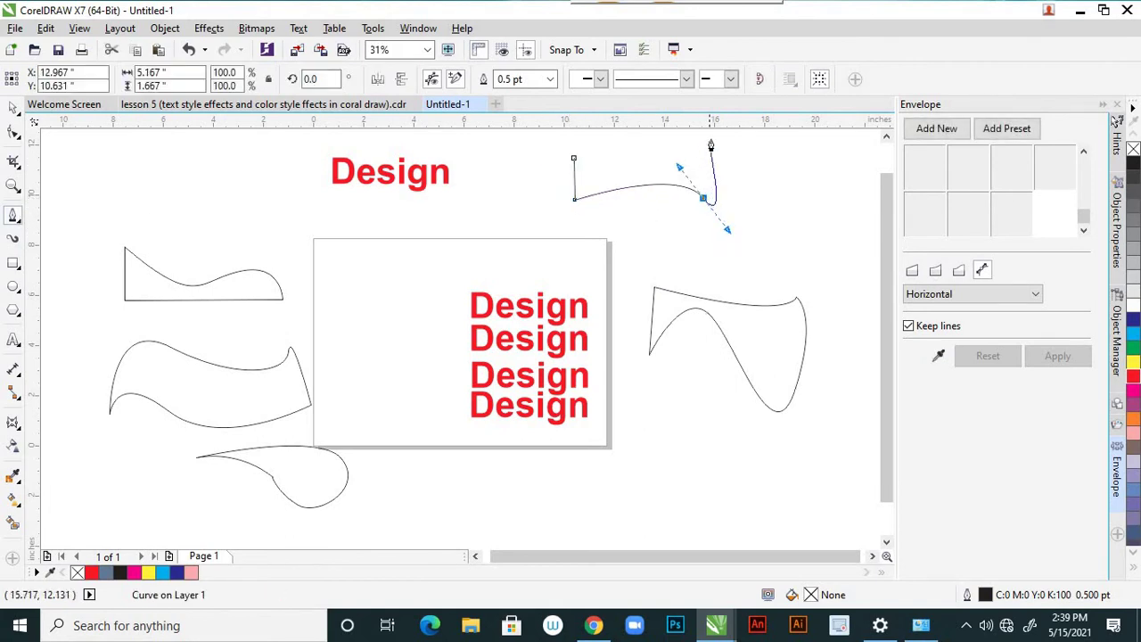
{"action": "left_click", "coordinate": [710, 140]}
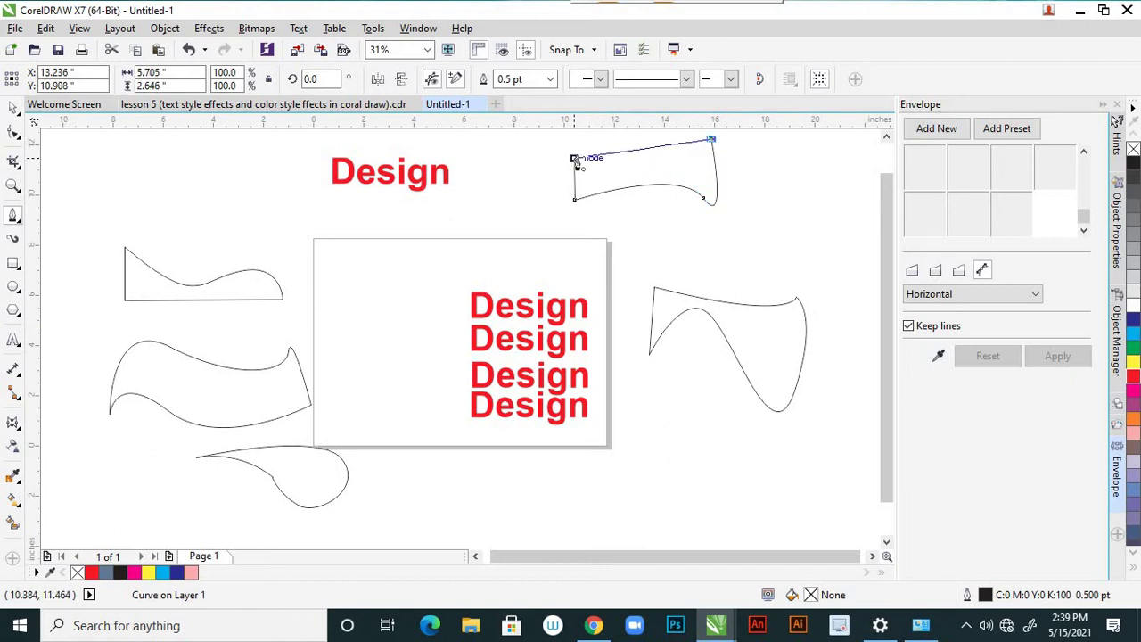
{"action": "left_click_drag", "start_coordinate": [574, 159], "coordinate": [684, 189]}
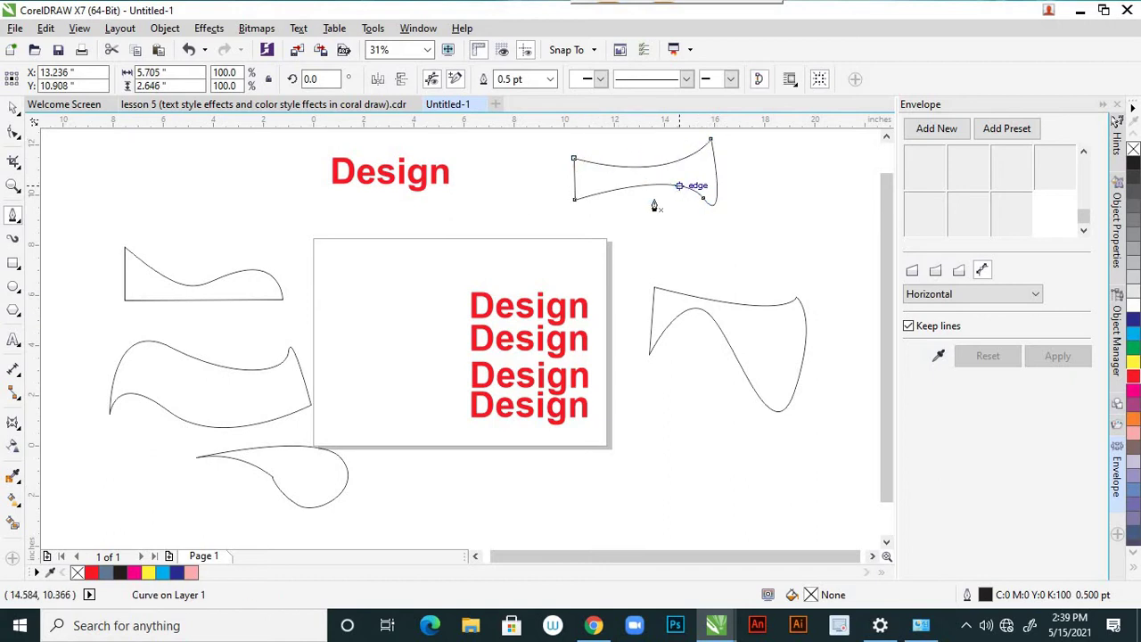
{"action": "left_click", "coordinate": [15, 115]}
{"action": "left_click", "coordinate": [236, 205]}
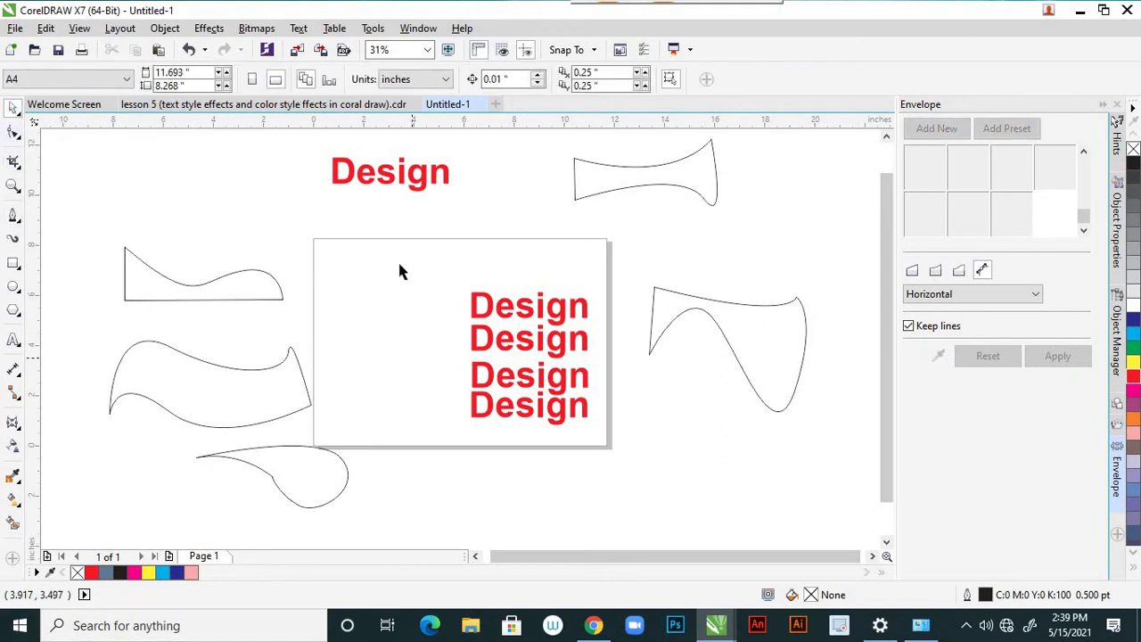
Apply an envelope to the Design word above the page, picking its form from the first wavy shape with the flat base
{"action": "left_click", "coordinate": [426, 183]}
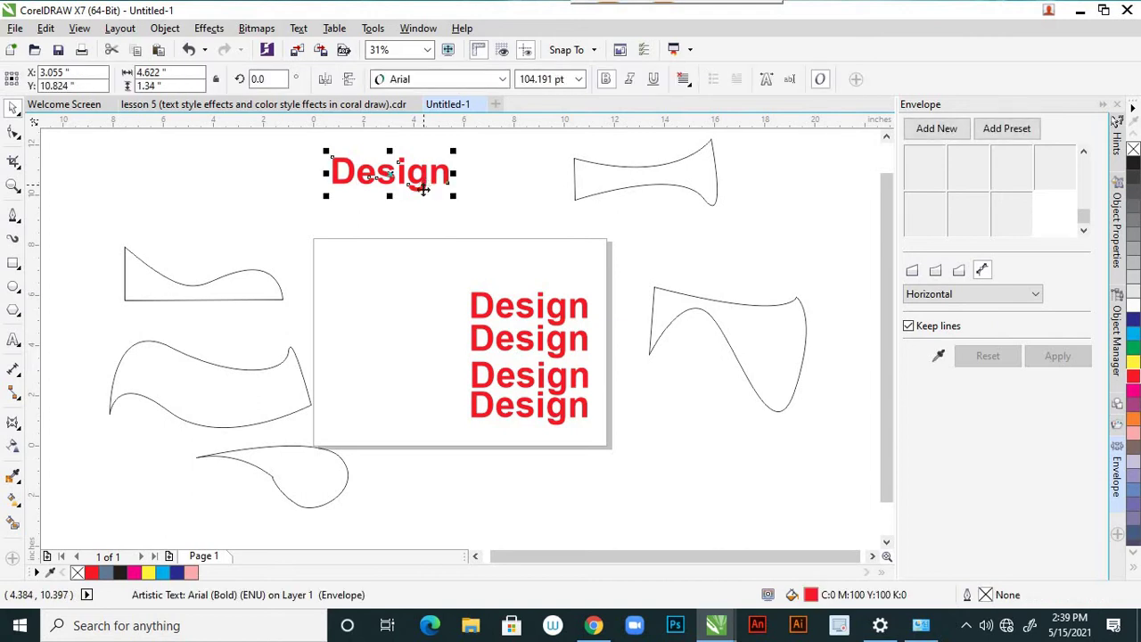
{"action": "left_click", "coordinate": [938, 357]}
{"action": "left_click", "coordinate": [250, 292]}
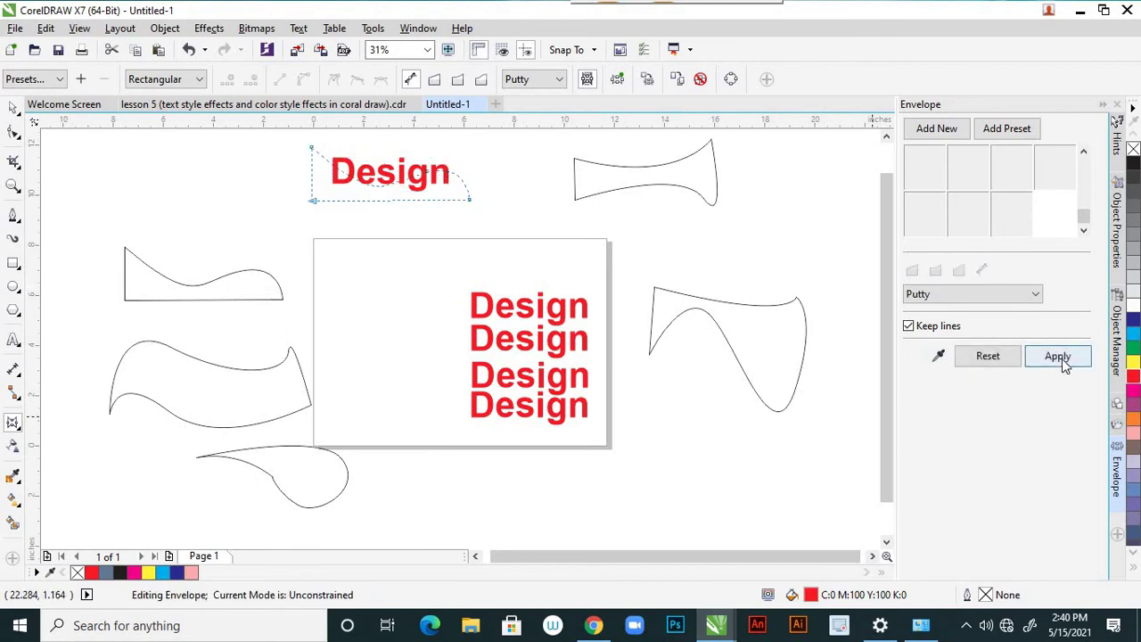
{"action": "left_click", "coordinate": [1062, 358]}
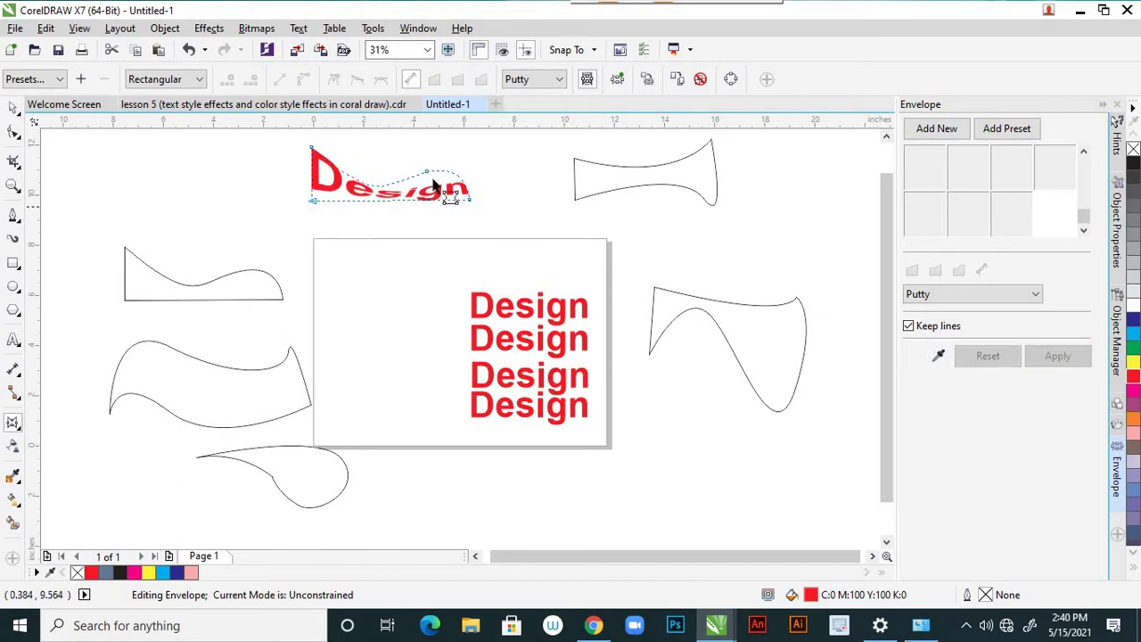
{"action": "left_click", "coordinate": [14, 109]}
{"action": "left_click", "coordinate": [178, 196]}
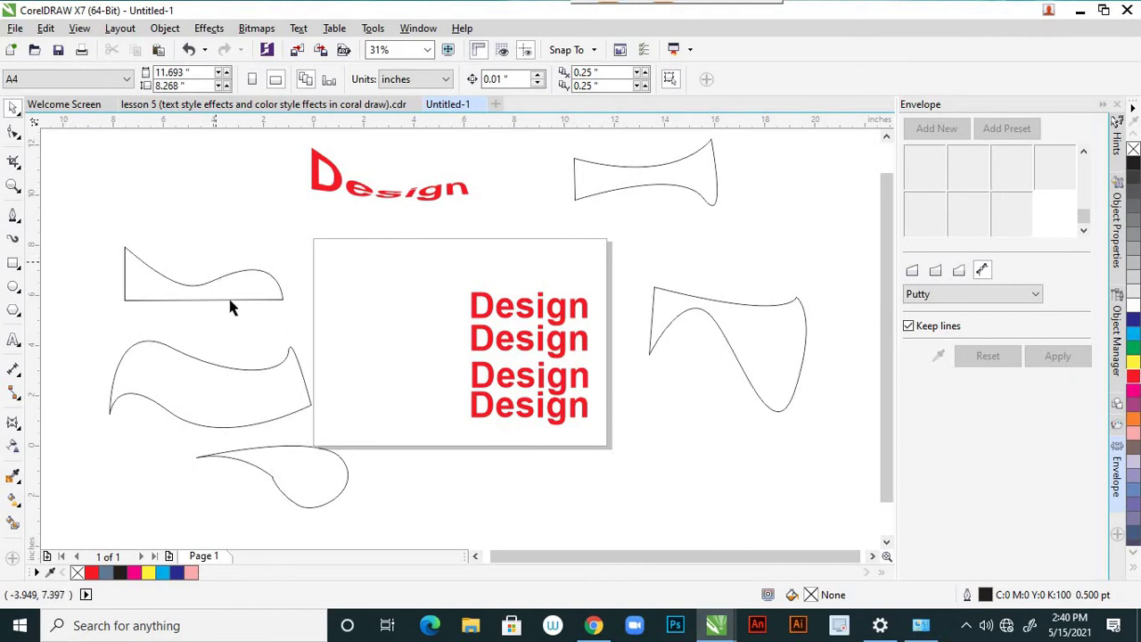
Try an envelope from the flat-based wavy shape on the topmost Design word on the page, then undo the last two envelopes
{"action": "left_click", "coordinate": [277, 281]}
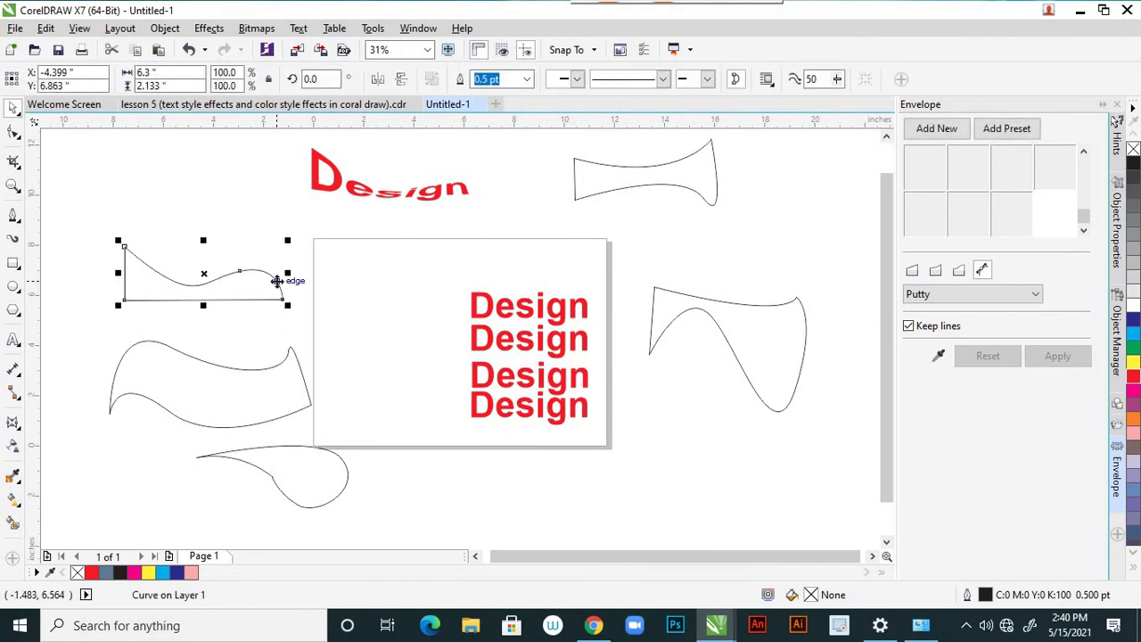
{"action": "left_click", "coordinate": [266, 205]}
{"action": "left_click", "coordinate": [492, 305]}
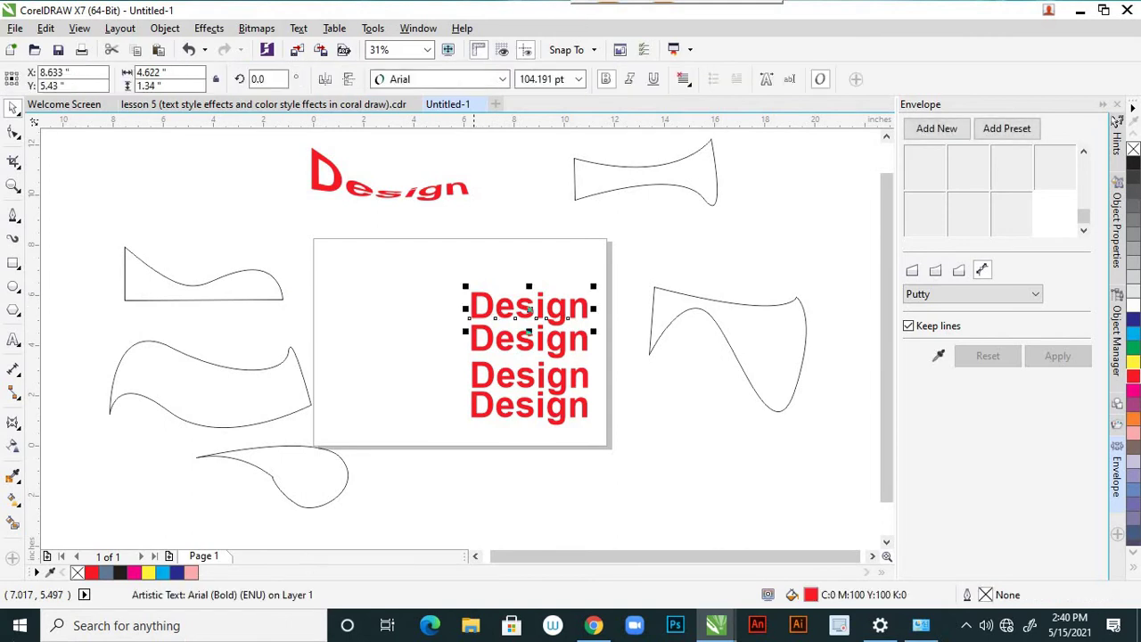
{"action": "left_click", "coordinate": [941, 357]}
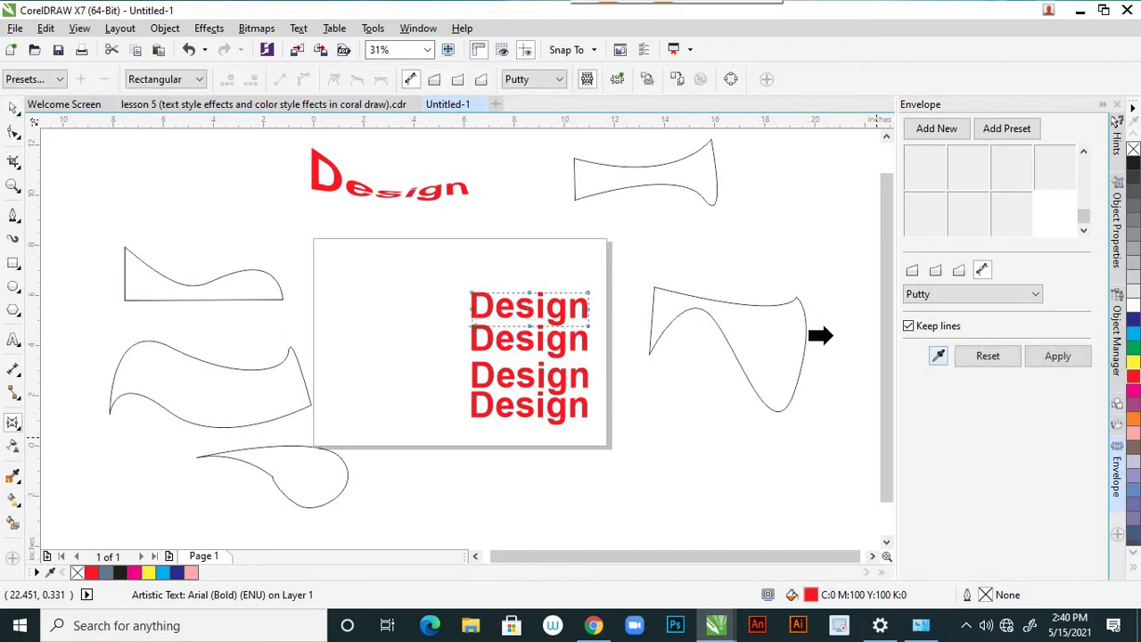
{"action": "left_click", "coordinate": [241, 299]}
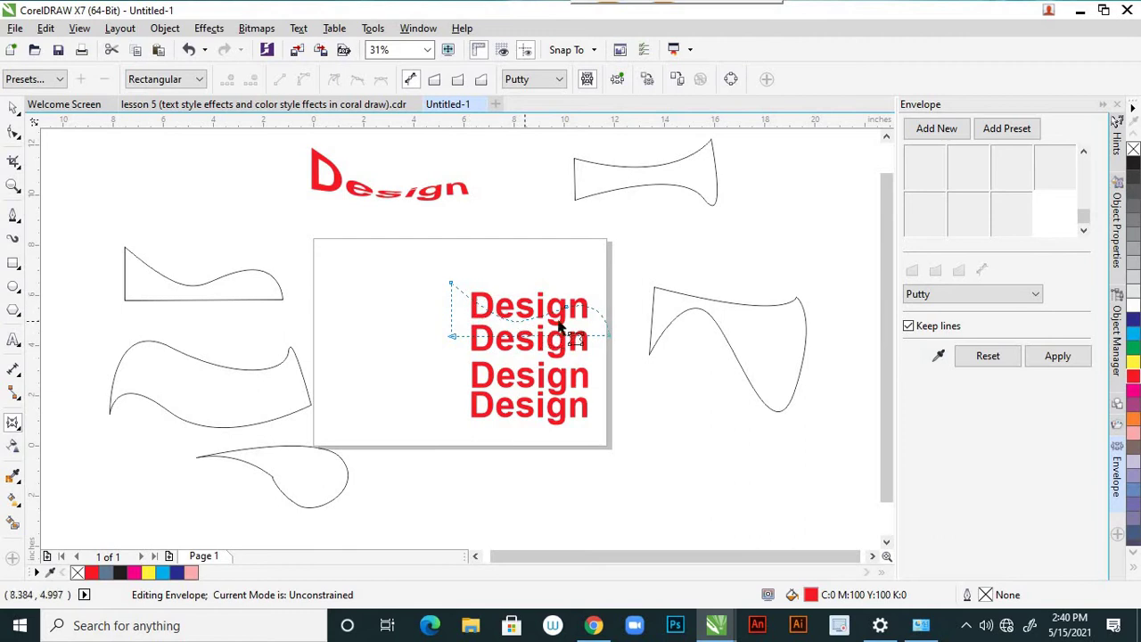
{"action": "left_click", "coordinate": [1058, 358]}
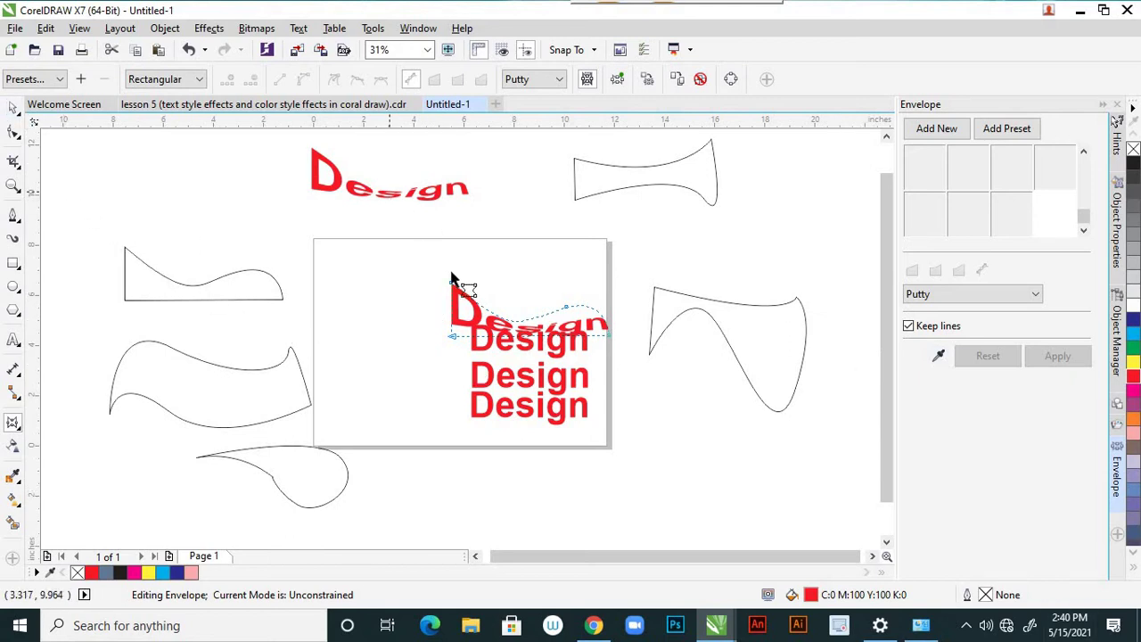
{"action": "key", "text": "ctrl+z"}
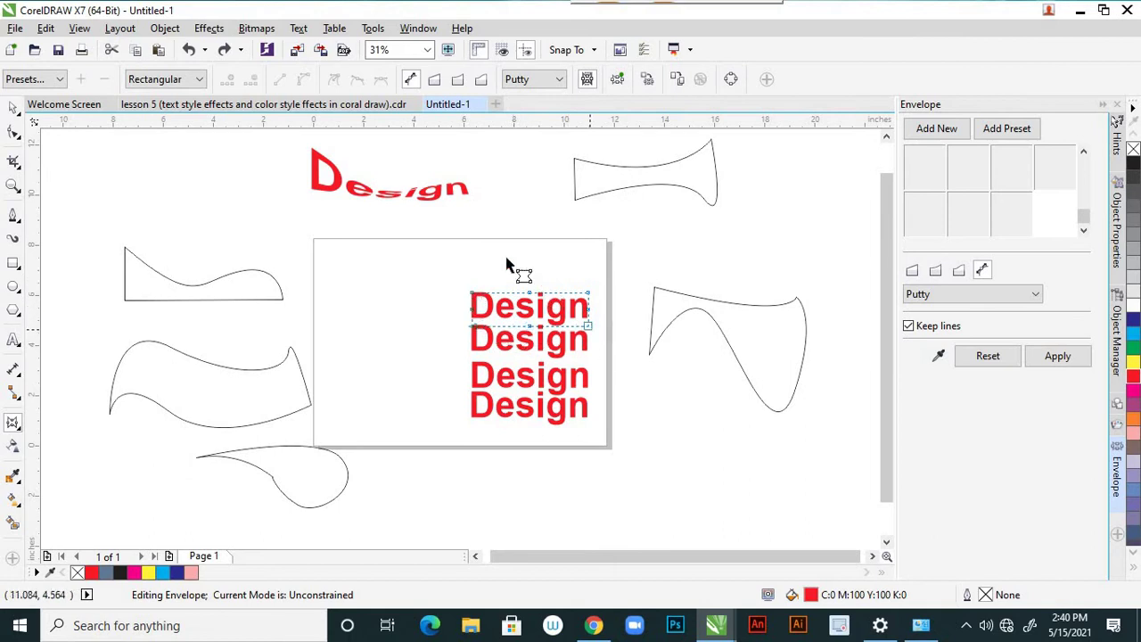
{"action": "key", "text": "ctrl+z"}
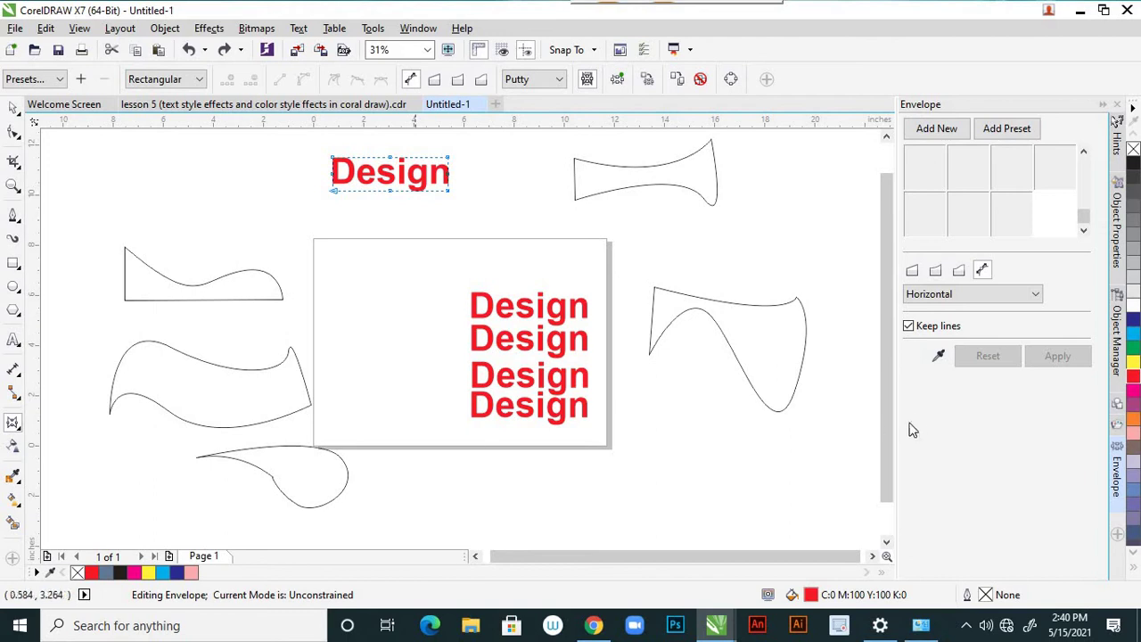
Try the flat-based wavy envelope with Horizontal mapping on the Design word above the page, and undo it
{"action": "left_click", "coordinate": [939, 357]}
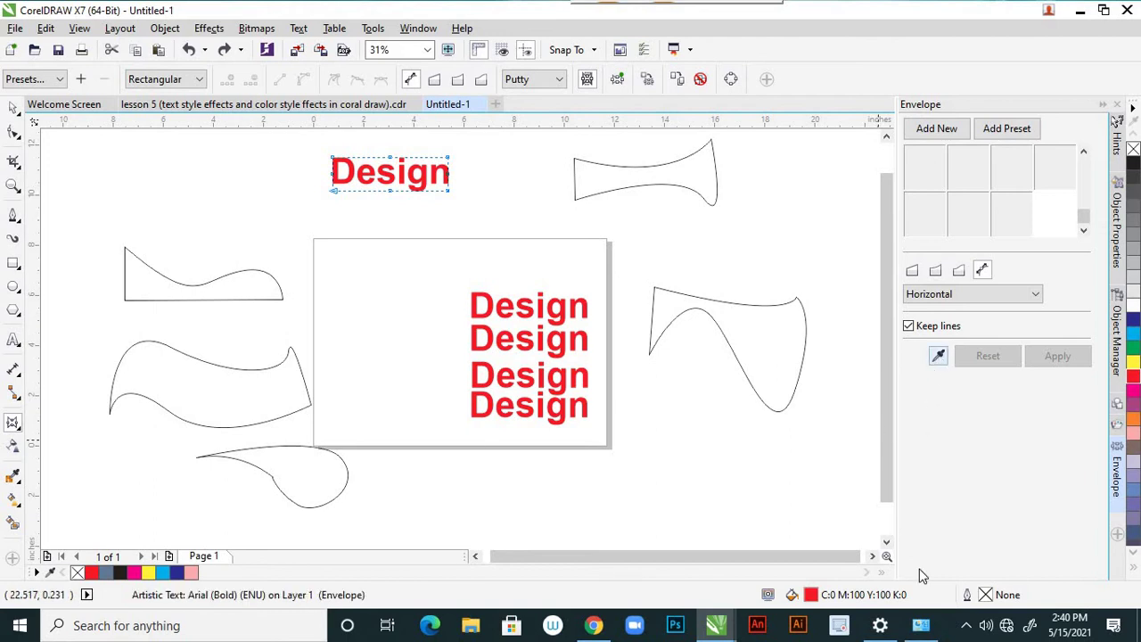
{"action": "left_click", "coordinate": [252, 285]}
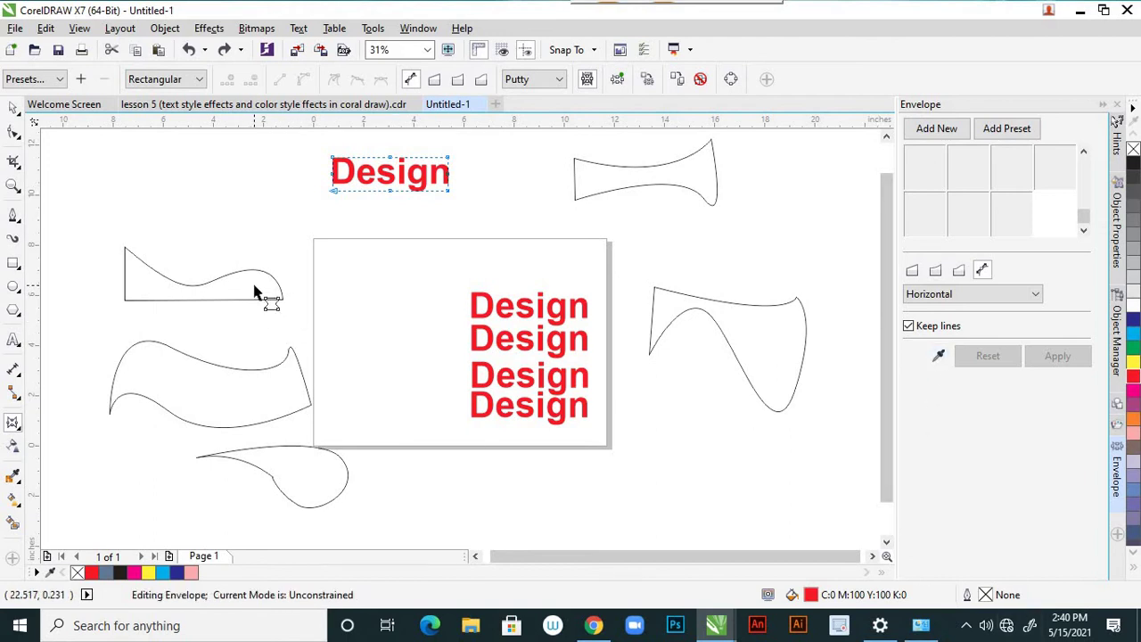
{"action": "left_click", "coordinate": [1057, 356]}
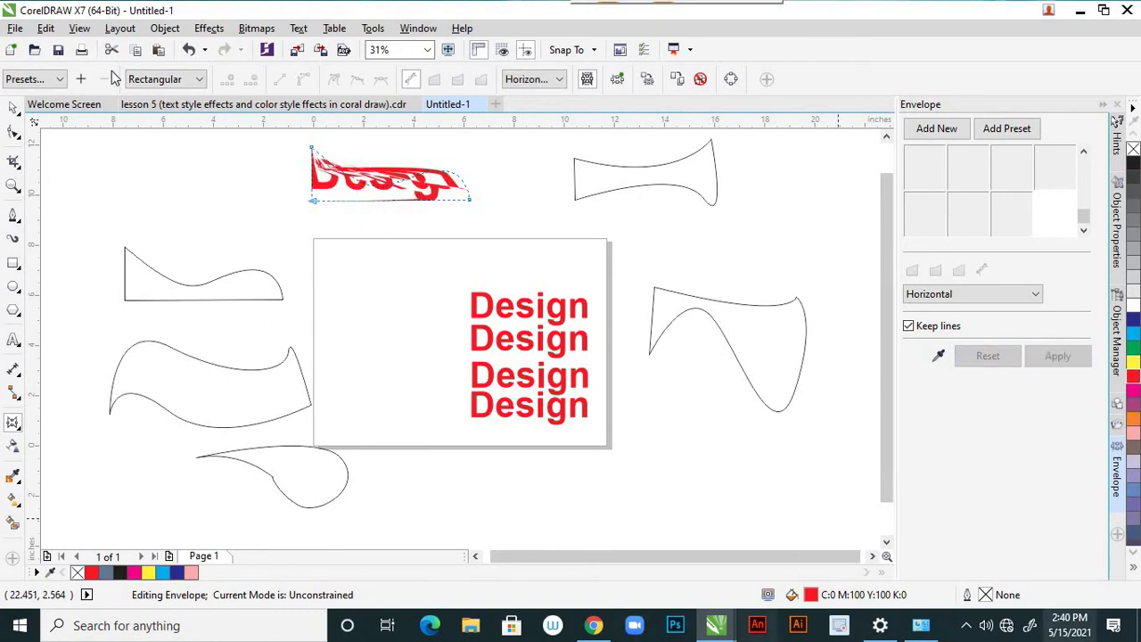
{"action": "left_click", "coordinate": [14, 108]}
{"action": "left_click", "coordinate": [427, 208]}
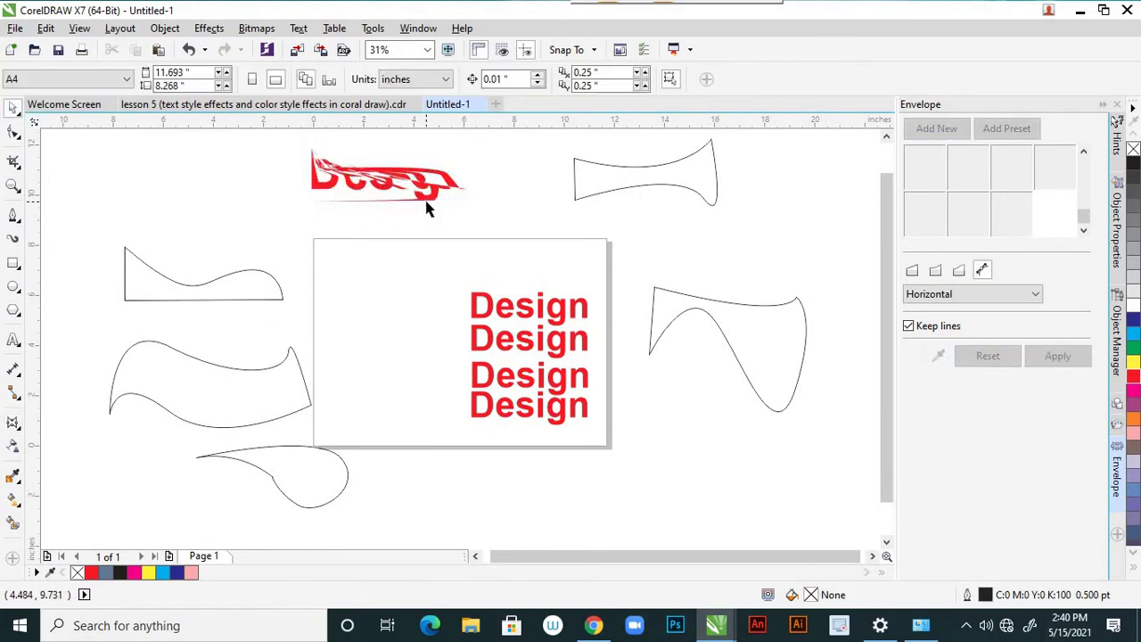
{"action": "key", "text": "ctrl+z"}
{"action": "key", "text": "ctrl+z"}
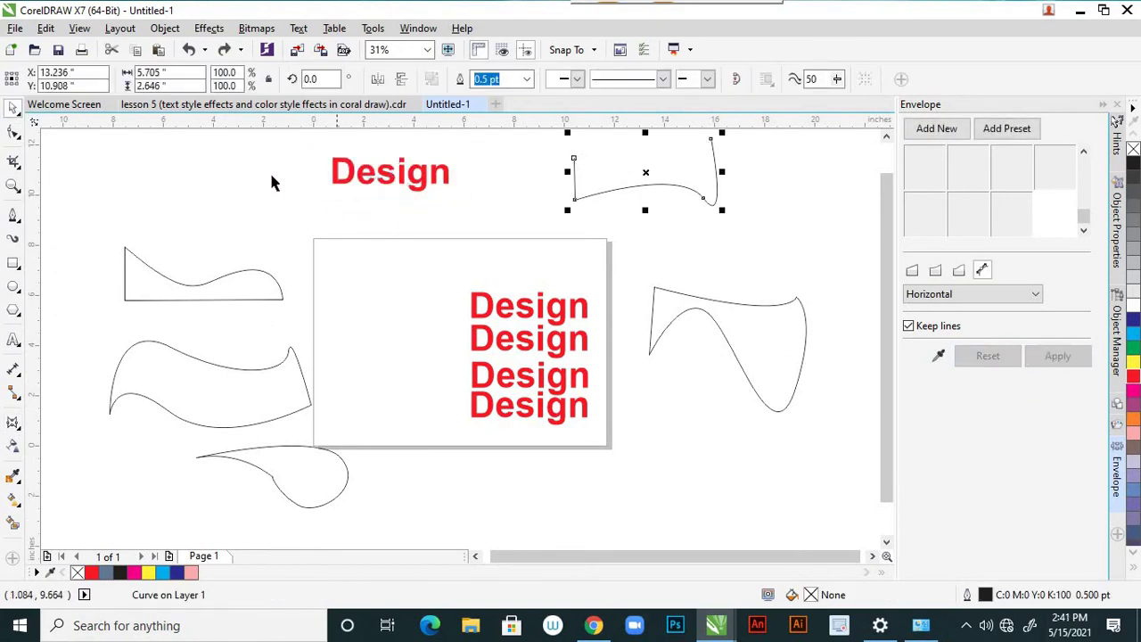
Delete the open-topped Pen curve above the page's upper-right corner
{"action": "left_click", "coordinate": [204, 235]}
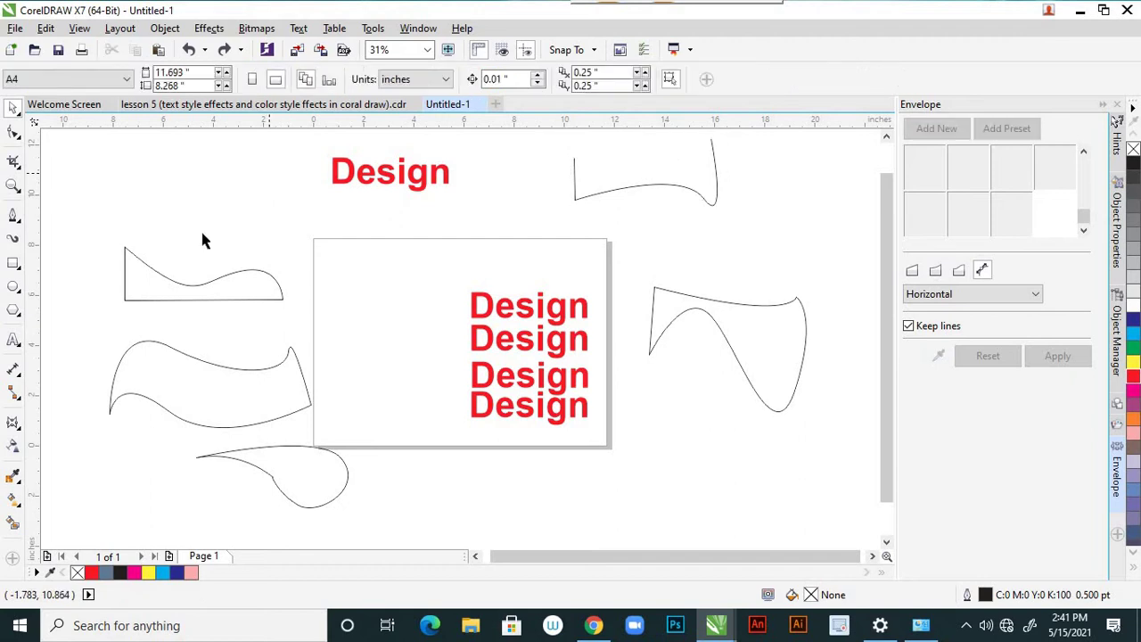
{"action": "left_click", "coordinate": [640, 188]}
{"action": "key", "text": "Delete"}
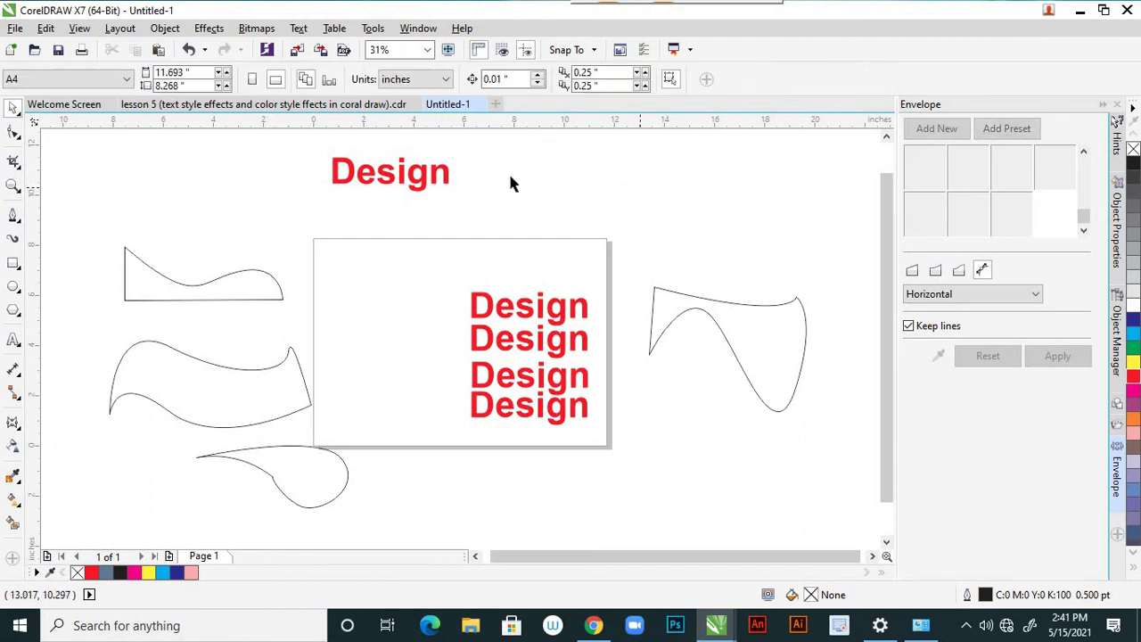
Apply a Putty envelope to the Design word above the page, picking its form from the flat-based wavy shape, and deselect it
{"action": "left_click", "coordinate": [406, 181]}
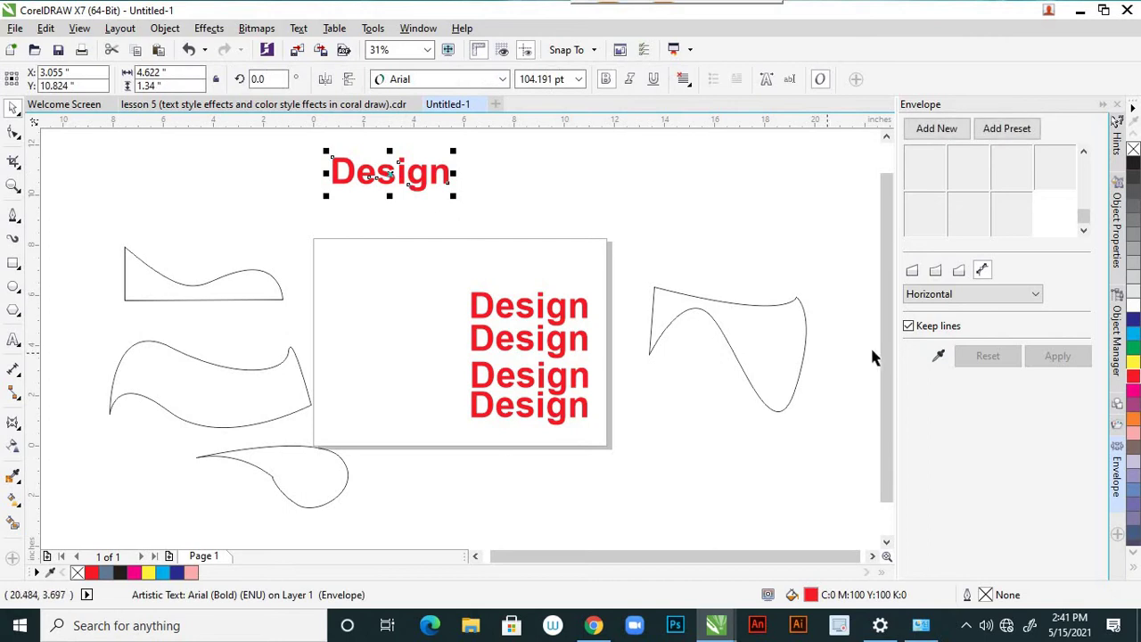
{"action": "left_click", "coordinate": [938, 356]}
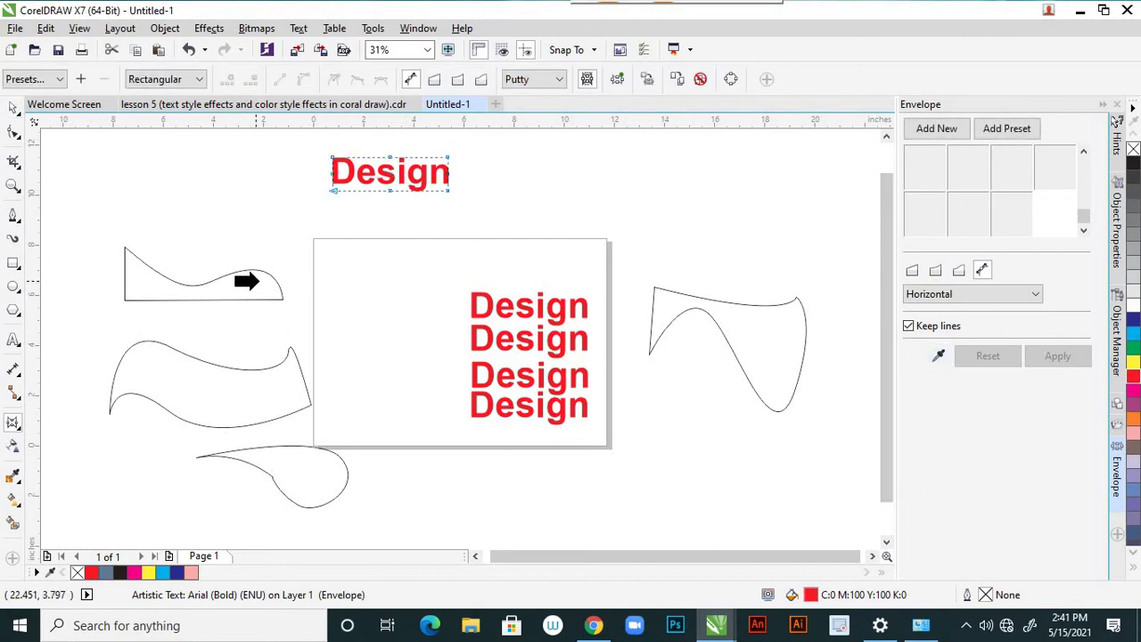
{"action": "left_click", "coordinate": [273, 293]}
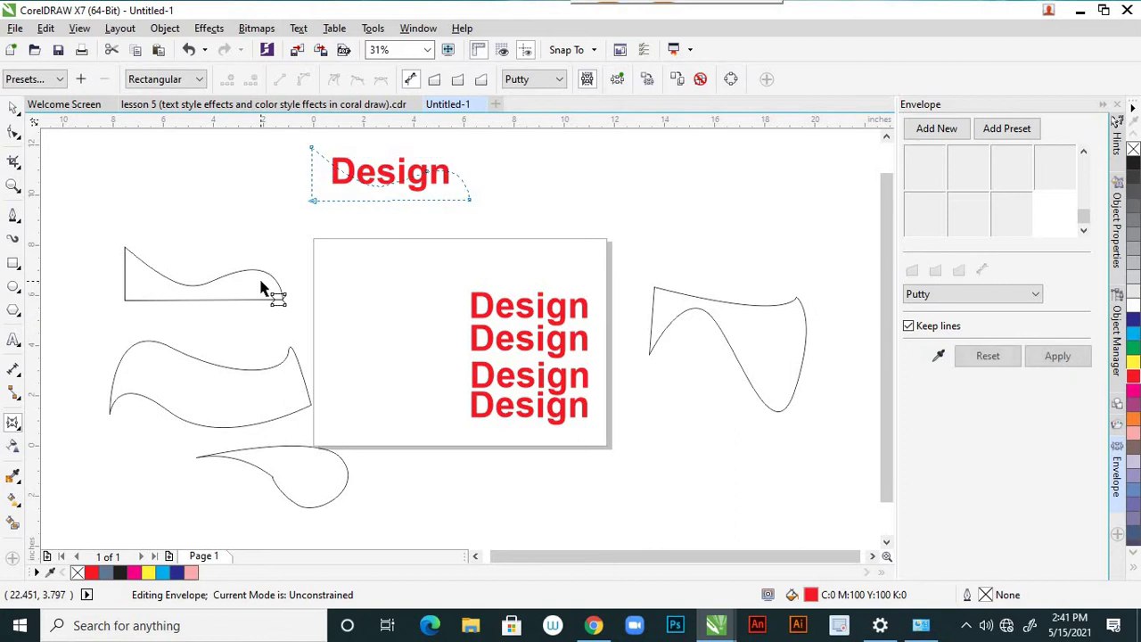
{"action": "left_click", "coordinate": [1058, 357]}
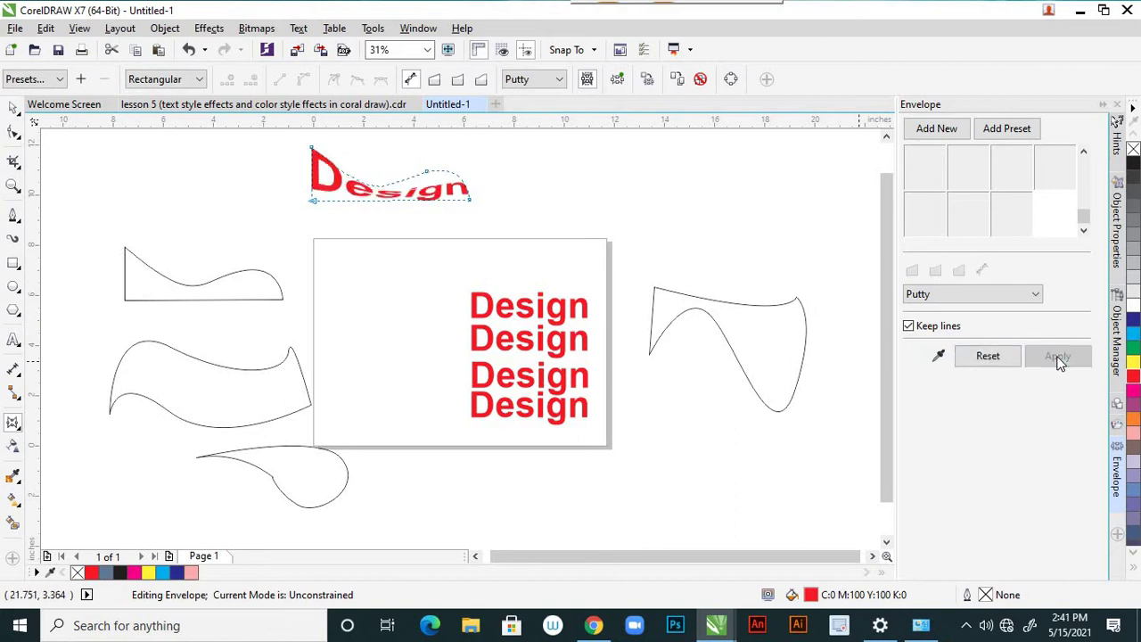
{"action": "left_click", "coordinate": [12, 109]}
{"action": "left_click", "coordinate": [151, 201]}
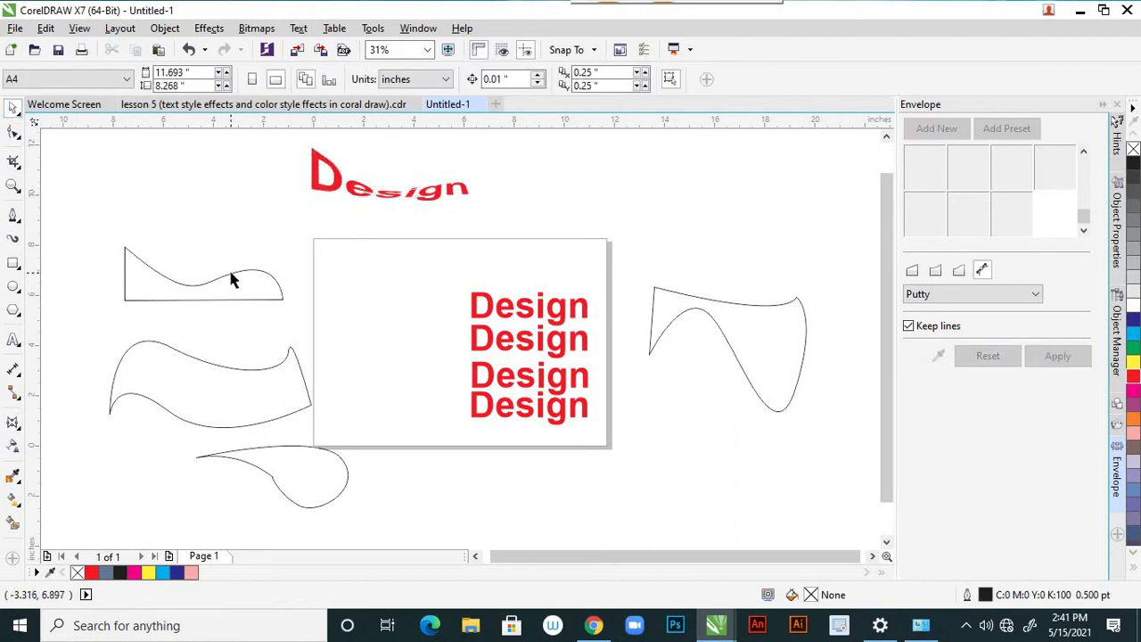
Move the flat-based wavy shape up beside the Design word above the page, and move the second wavy shape up too
{"action": "left_click_drag", "start_coordinate": [231, 280], "coordinate": [214, 171]}
{"action": "left_click", "coordinate": [274, 362]}
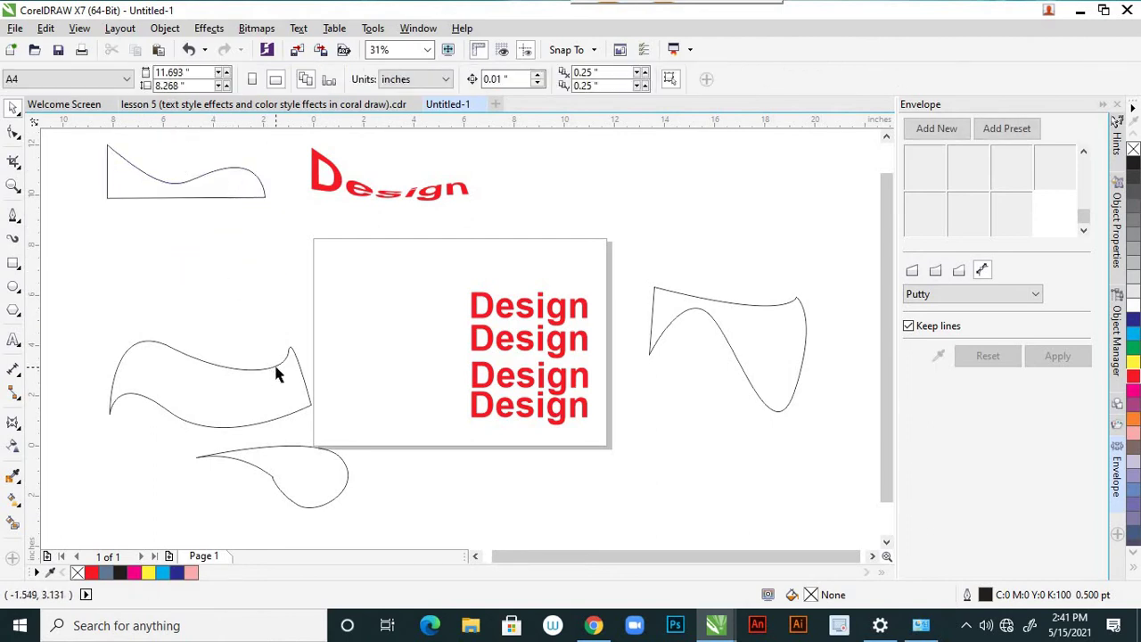
{"action": "left_click", "coordinate": [275, 365]}
{"action": "left_click_drag", "start_coordinate": [276, 365], "coordinate": [277, 307]}
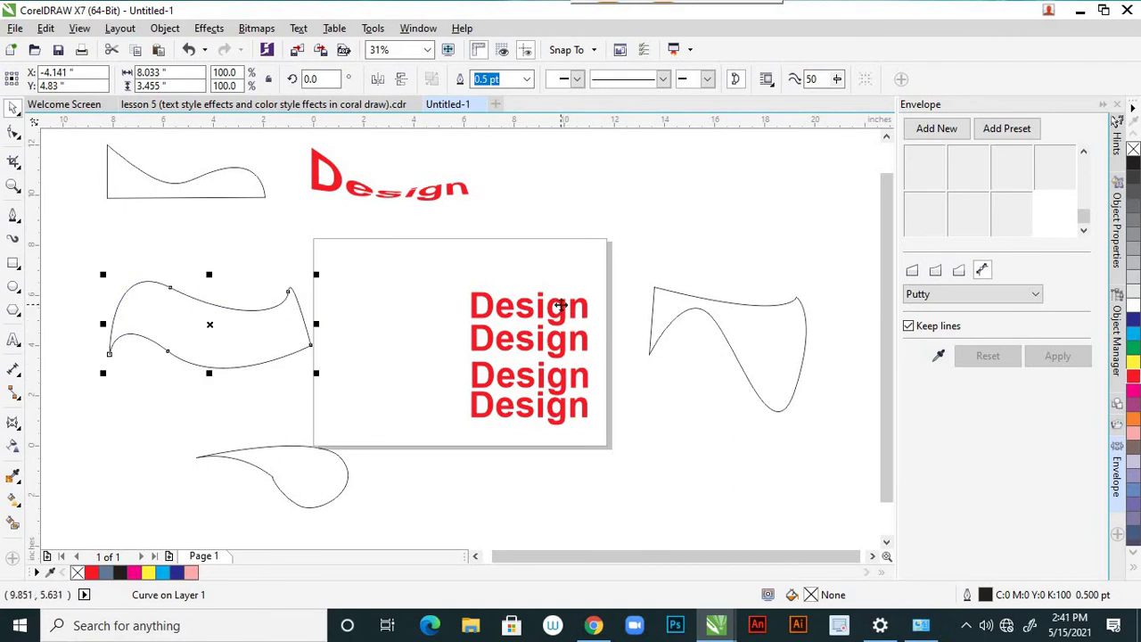
Spread out the Design words on the page, moving the topmost one up and the two lowest ones down
{"action": "left_click_drag", "start_coordinate": [563, 308], "coordinate": [554, 266]}
{"action": "left_click_drag", "start_coordinate": [561, 419], "coordinate": [556, 475]}
{"action": "left_click", "coordinate": [565, 383]}
{"action": "left_click_drag", "start_coordinate": [565, 383], "coordinate": [563, 402]}
Apply a Putty envelope to the topmost Design word on the page from the double-waved shape beside the page, and deselect it
{"action": "left_click", "coordinate": [558, 275]}
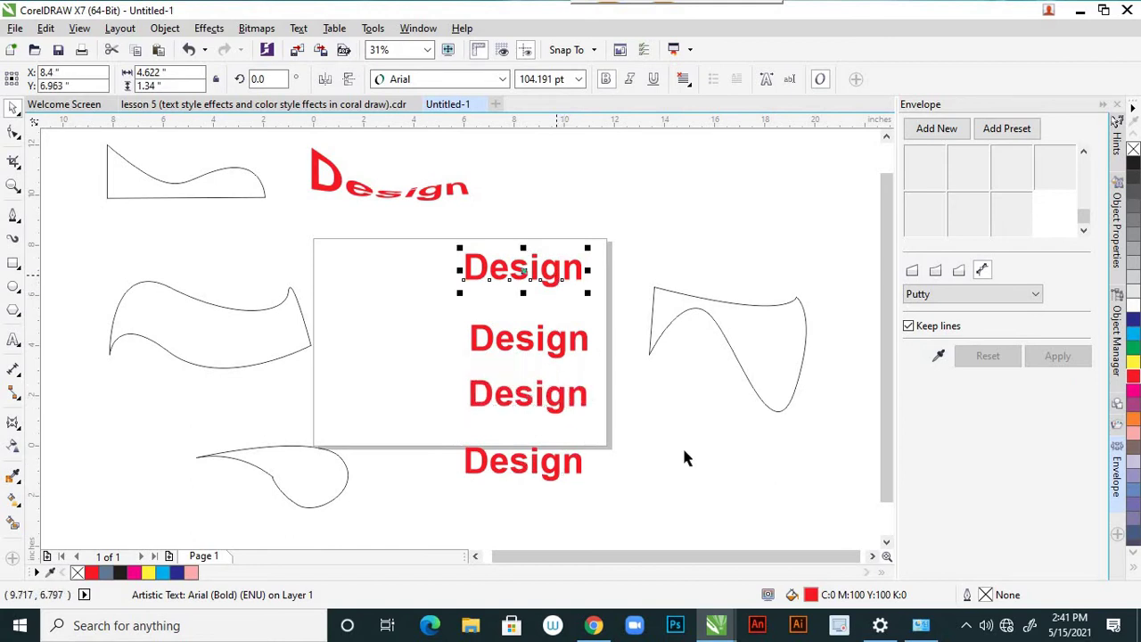
{"action": "left_click", "coordinate": [936, 359]}
{"action": "left_click", "coordinate": [261, 344]}
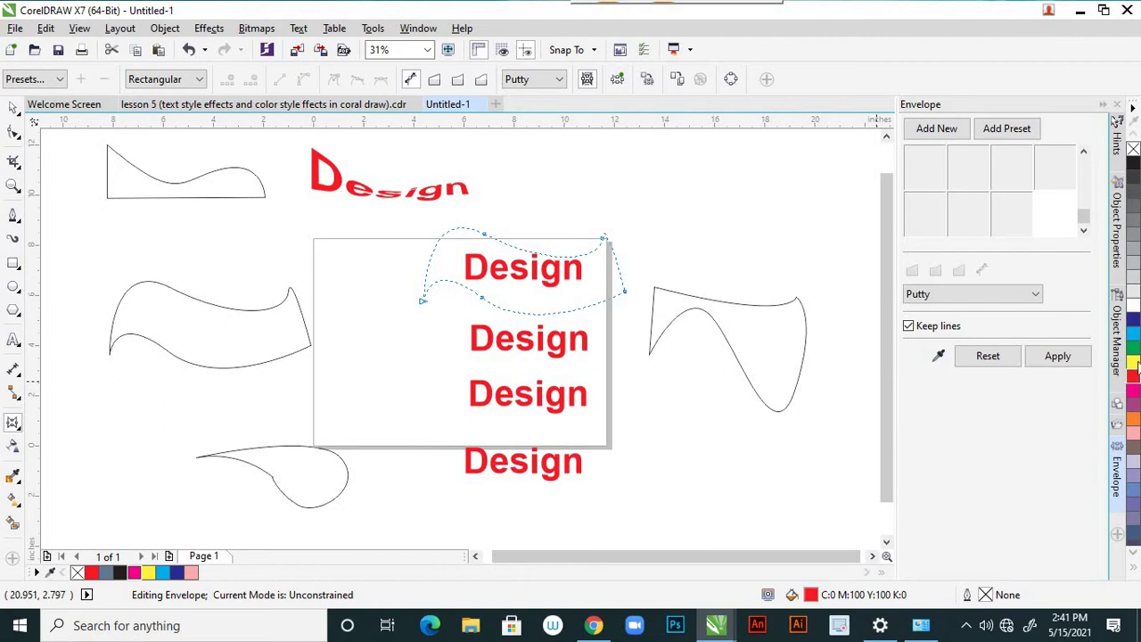
{"action": "left_click", "coordinate": [1057, 356]}
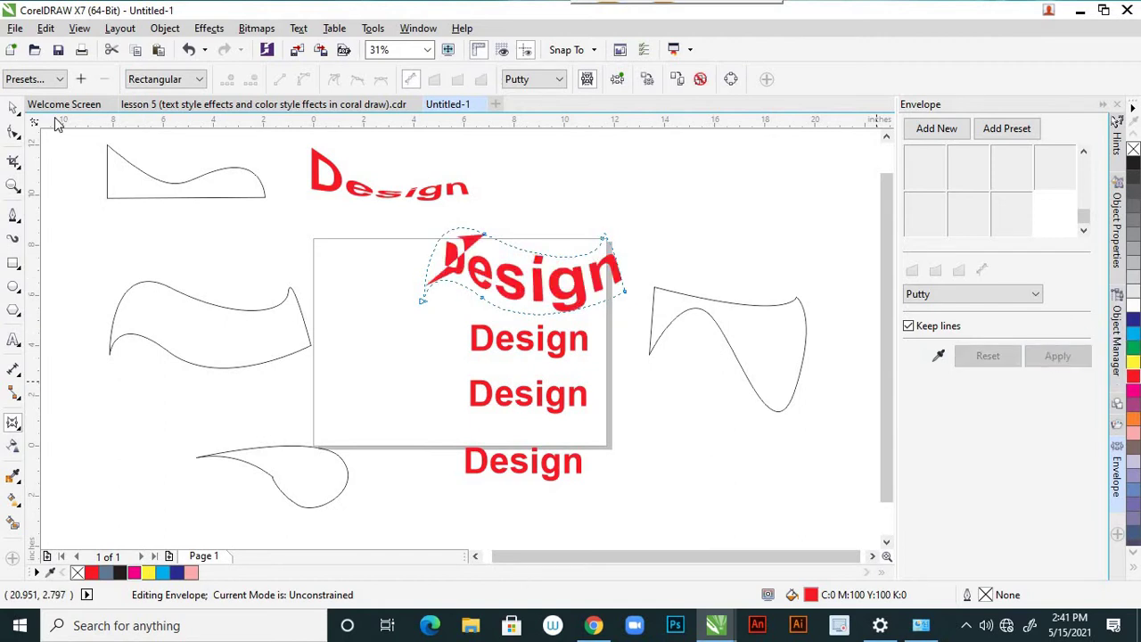
{"action": "left_click", "coordinate": [14, 107]}
{"action": "left_click", "coordinate": [243, 299]}
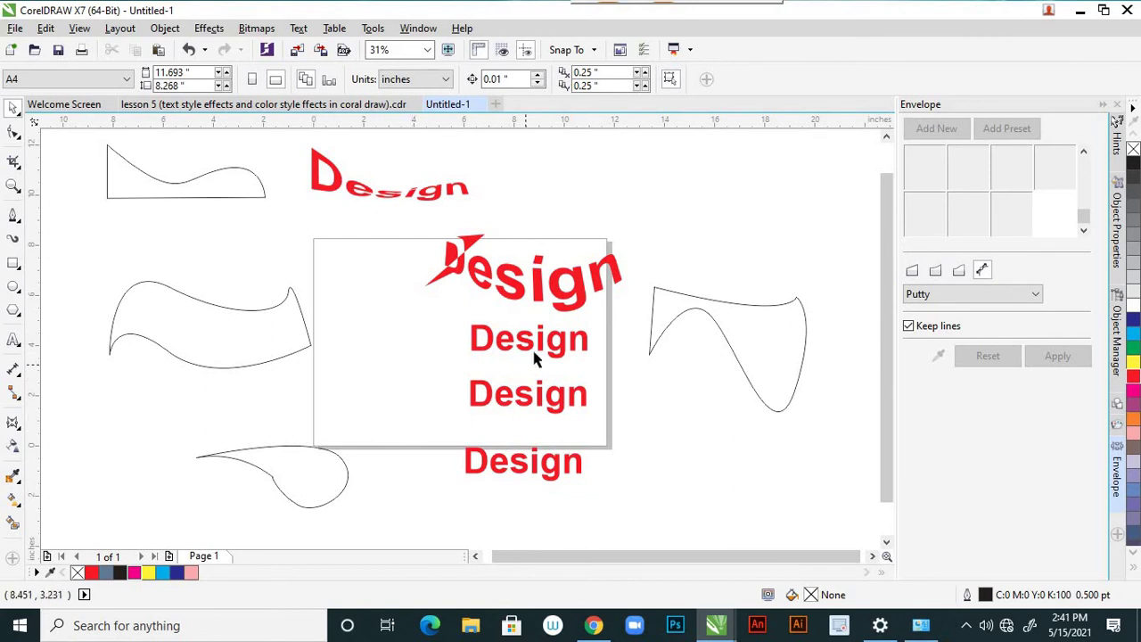
Apply a Putty envelope to the second Design word on the page, picking its form from the teardrop-like shape
{"action": "left_click", "coordinate": [564, 347]}
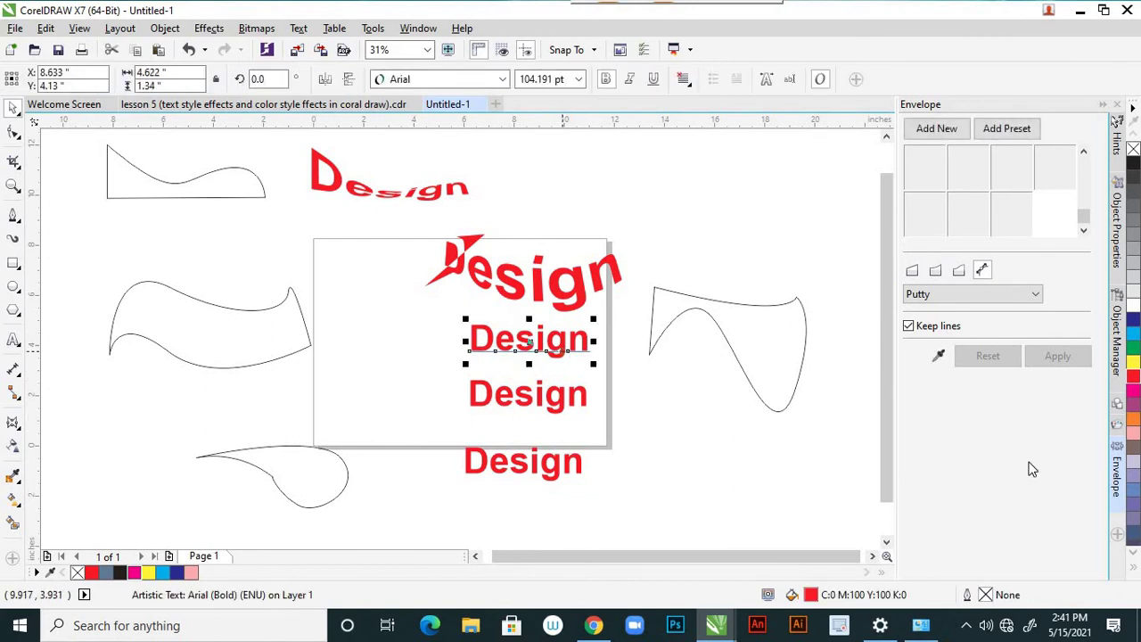
{"action": "left_click", "coordinate": [939, 356]}
{"action": "left_click", "coordinate": [285, 477]}
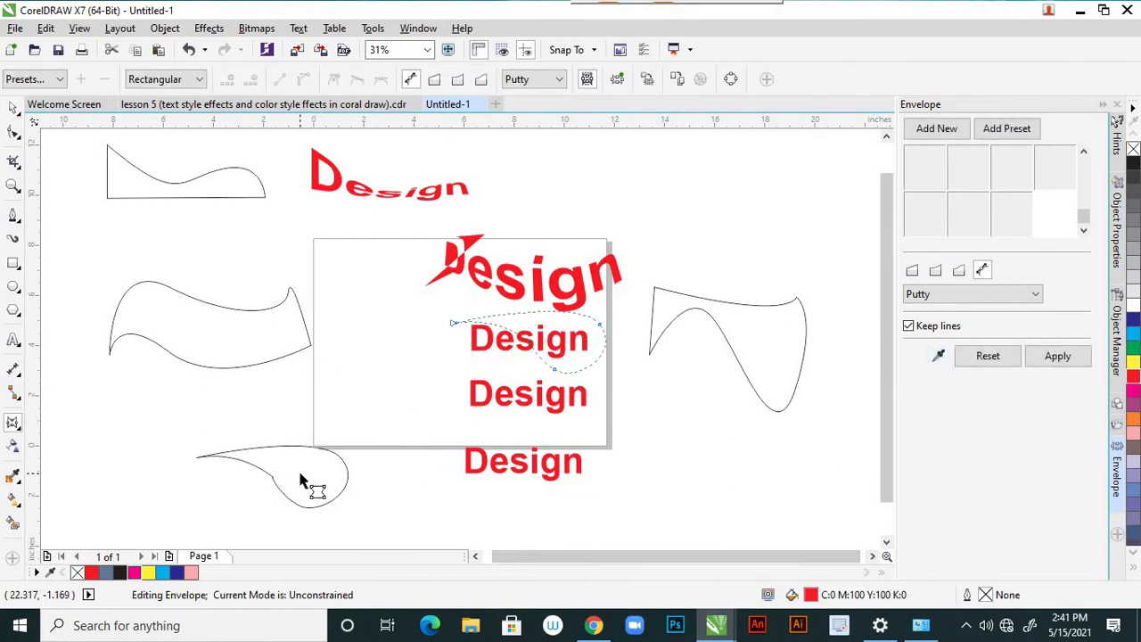
{"action": "left_click", "coordinate": [1056, 357]}
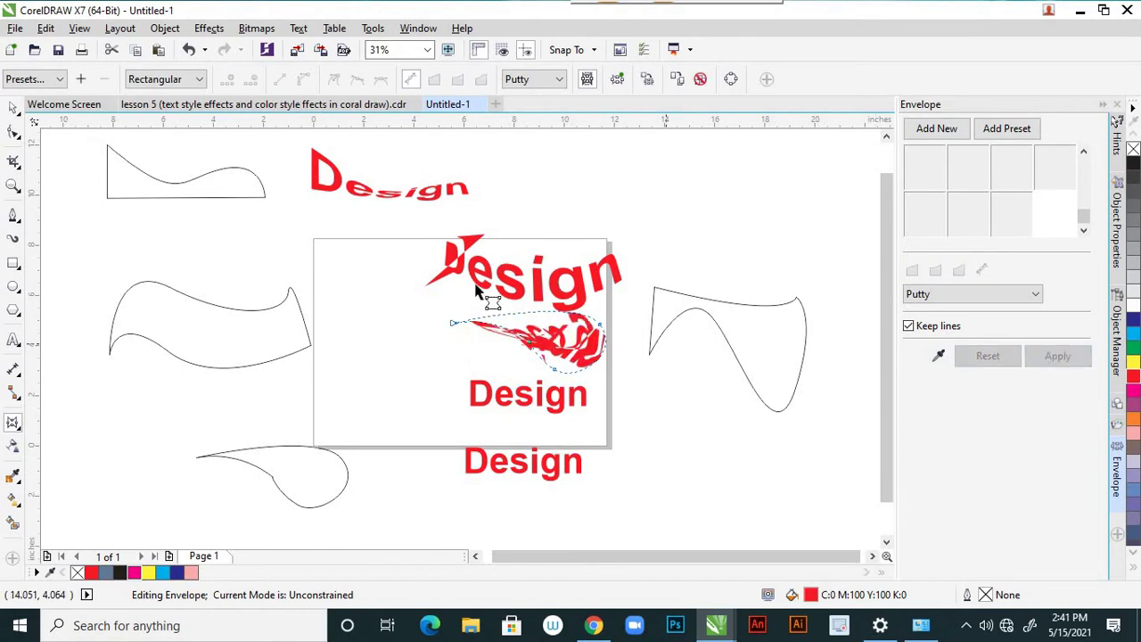
Reshape the second Design word's teardrop envelope by flattening the curve through its bottom node, and deselect the node
{"action": "scroll", "coordinate": [565, 352], "scroll_direction": "up", "scroll_amount": 4}
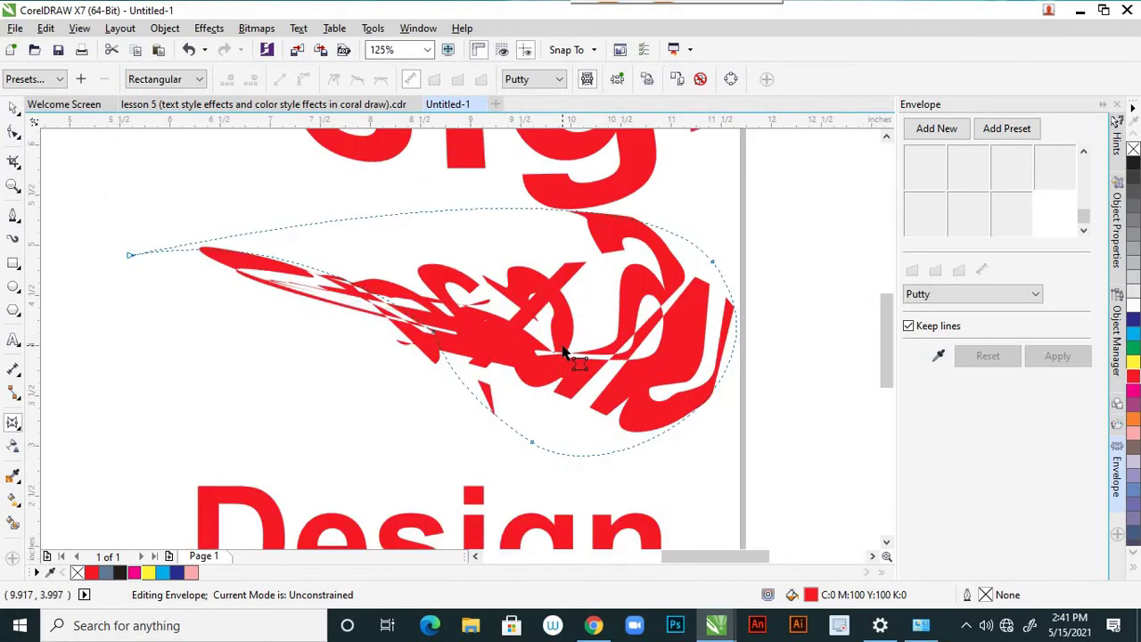
{"action": "scroll", "coordinate": [568, 350], "scroll_direction": "down", "scroll_amount": 4}
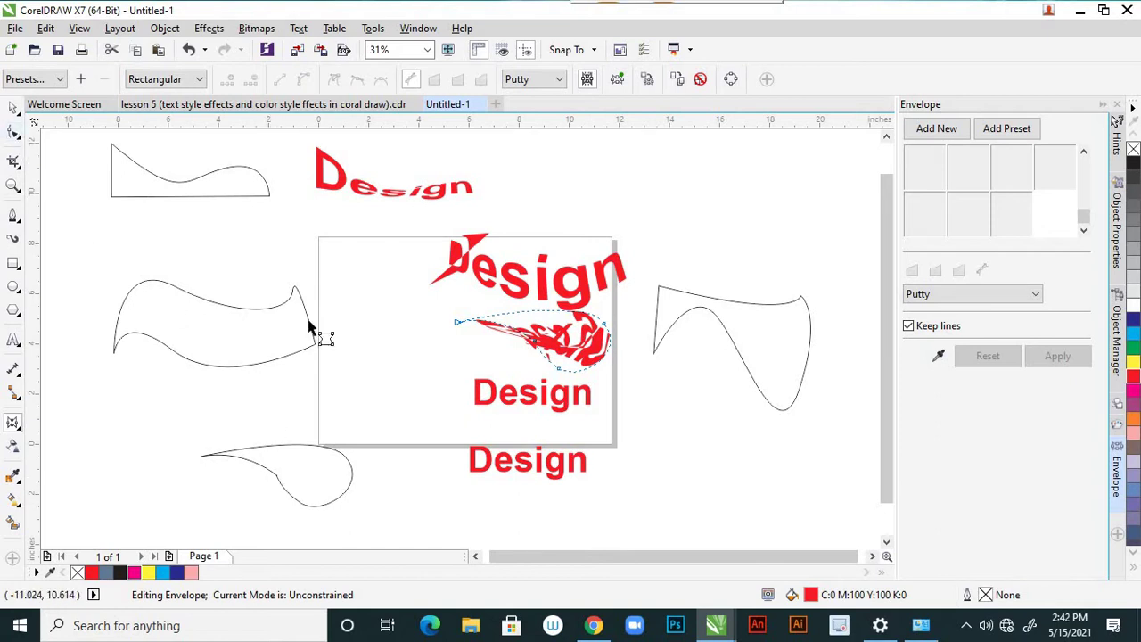
{"action": "scroll", "coordinate": [530, 350], "scroll_direction": "up", "scroll_amount": 2}
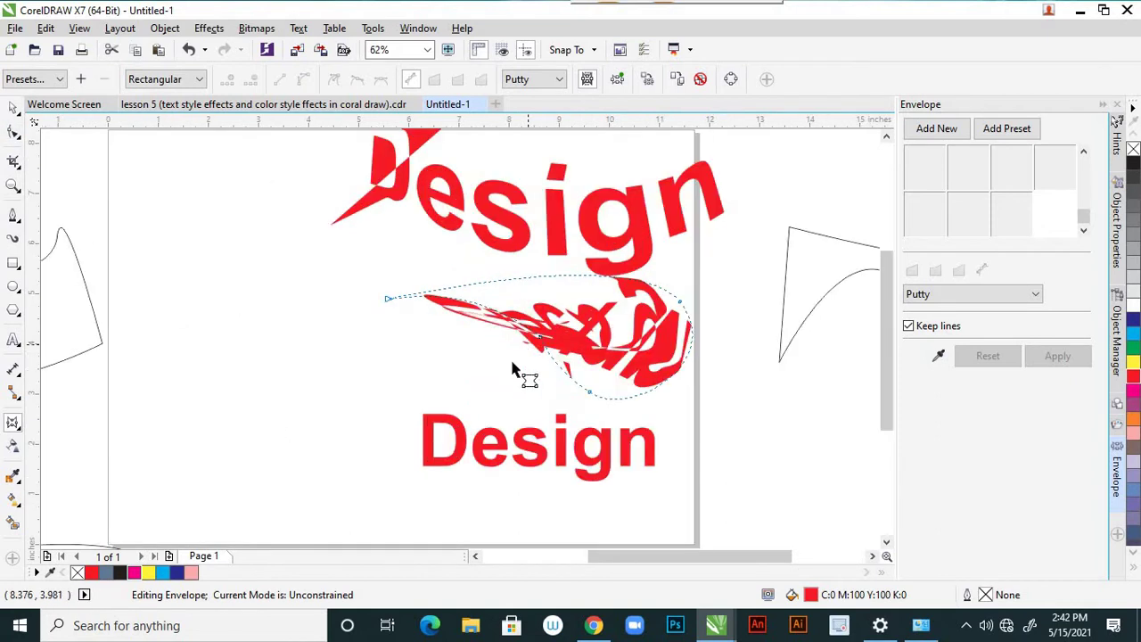
{"action": "left_click", "coordinate": [589, 392]}
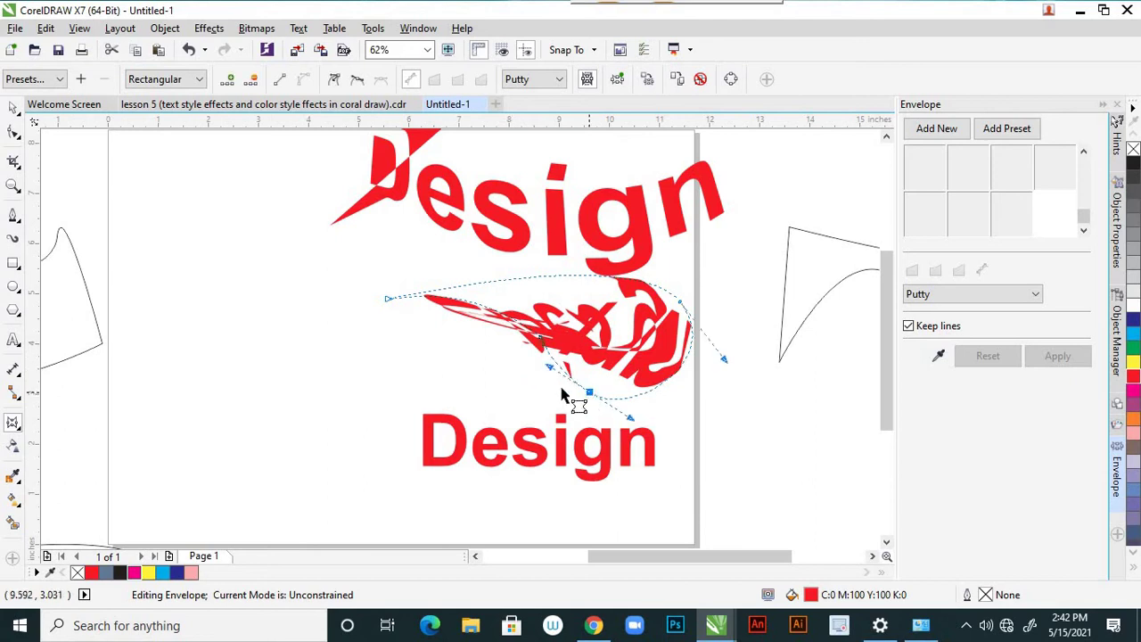
{"action": "left_click_drag", "start_coordinate": [547, 371], "coordinate": [521, 381]}
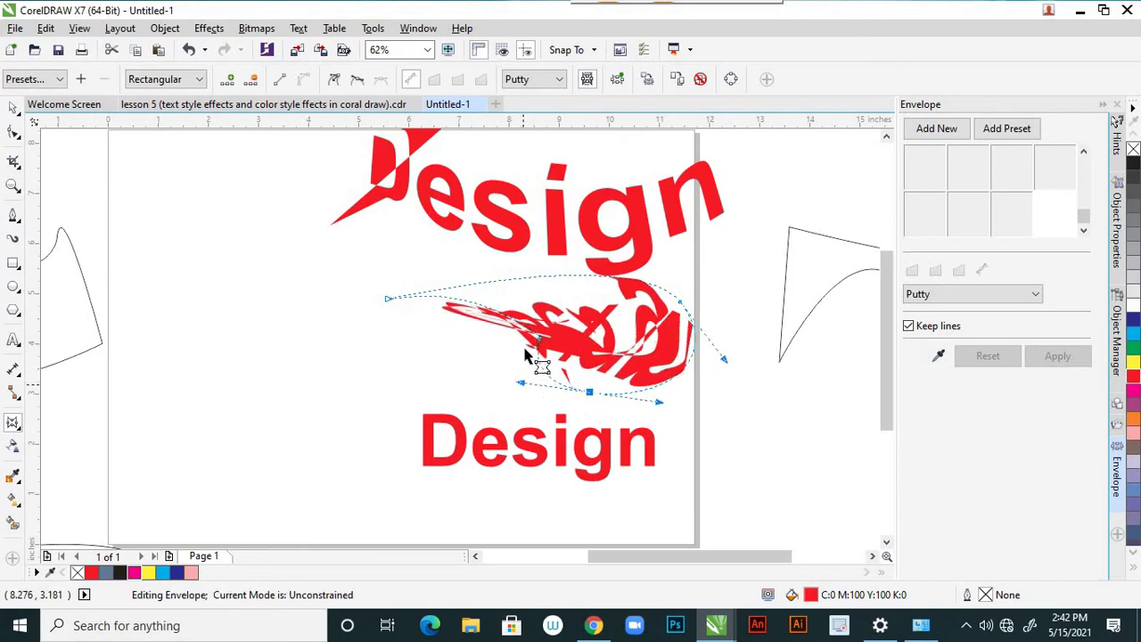
{"action": "left_click", "coordinate": [497, 364]}
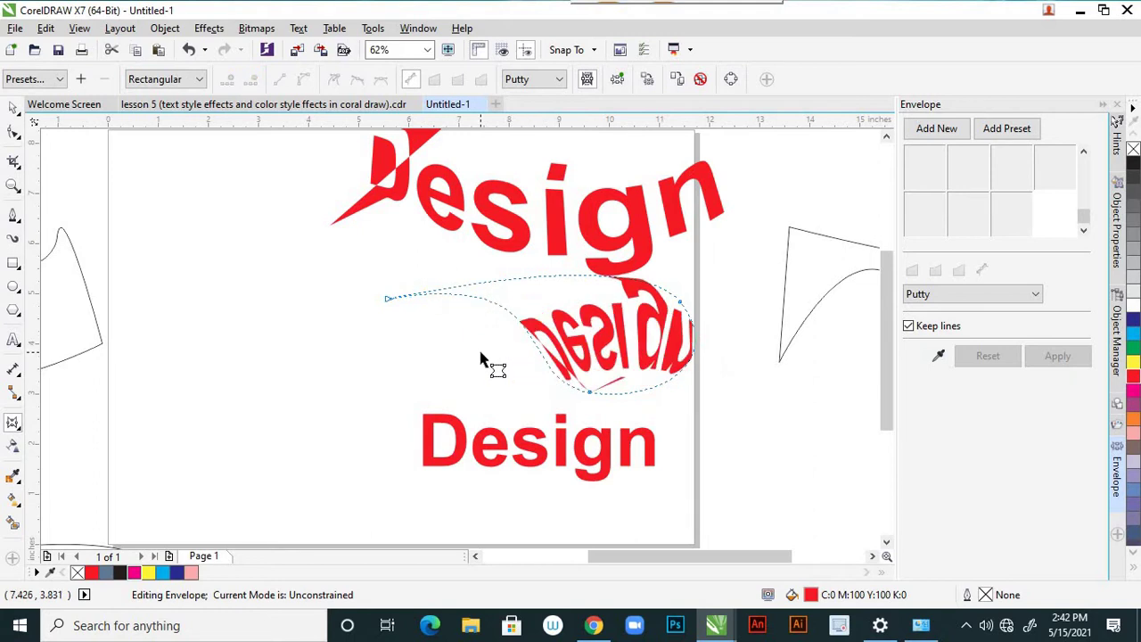
Widen the same envelope by swinging its pointed end's curve outward and down, move its bottom node up, and deselect the word
{"action": "left_click", "coordinate": [389, 298]}
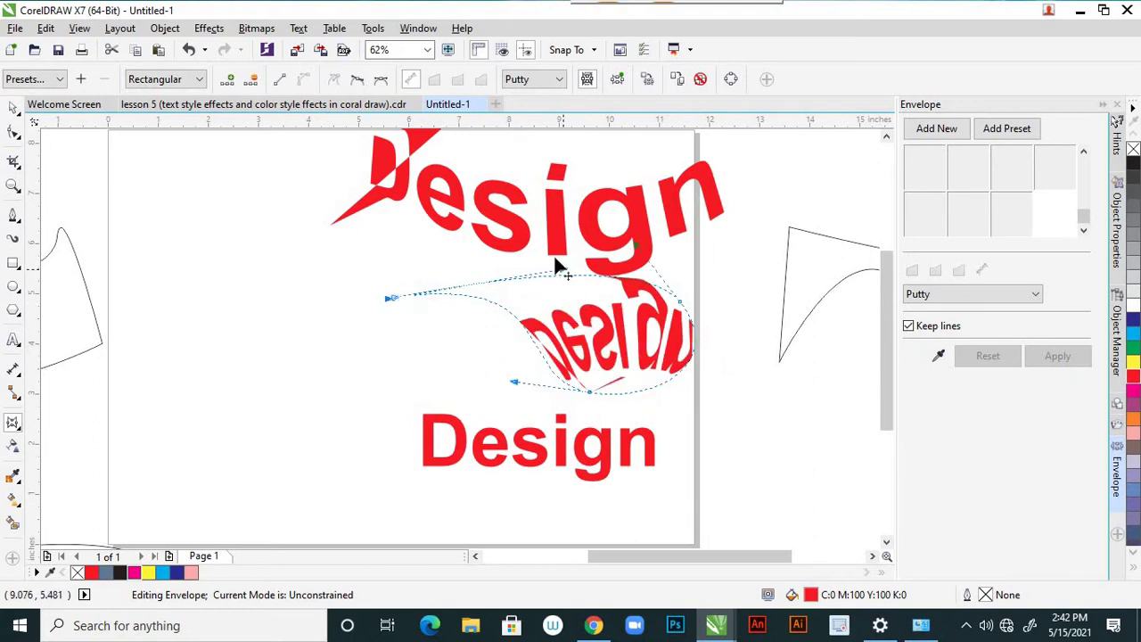
{"action": "left_click_drag", "start_coordinate": [562, 267], "coordinate": [269, 407]}
{"action": "left_click", "coordinate": [587, 392]}
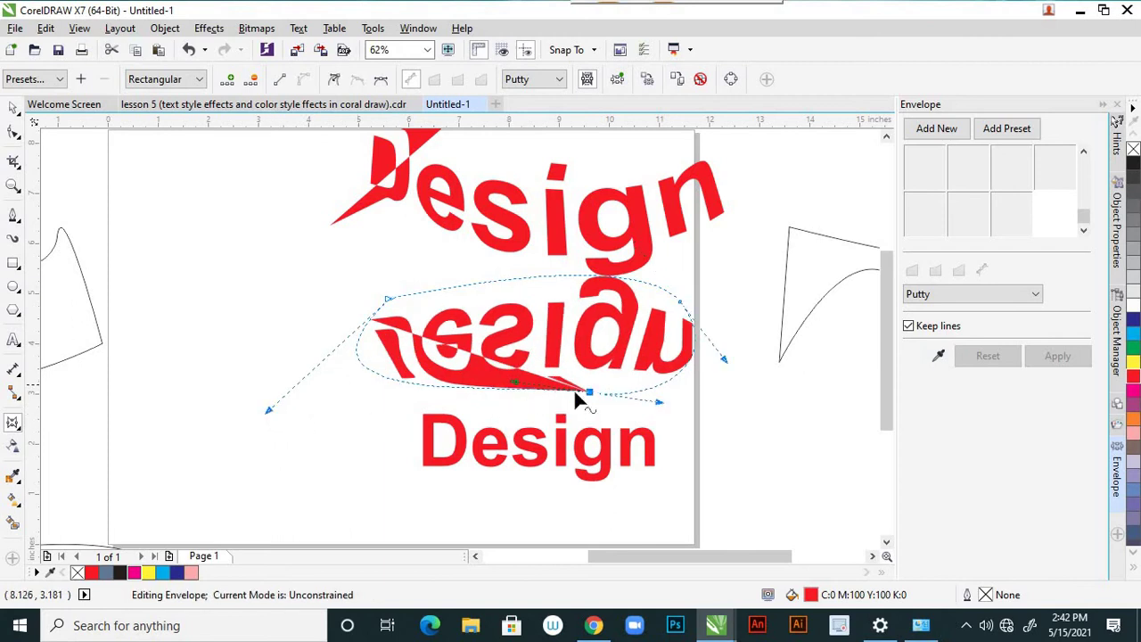
{"action": "left_click_drag", "start_coordinate": [578, 432], "coordinate": [579, 360]}
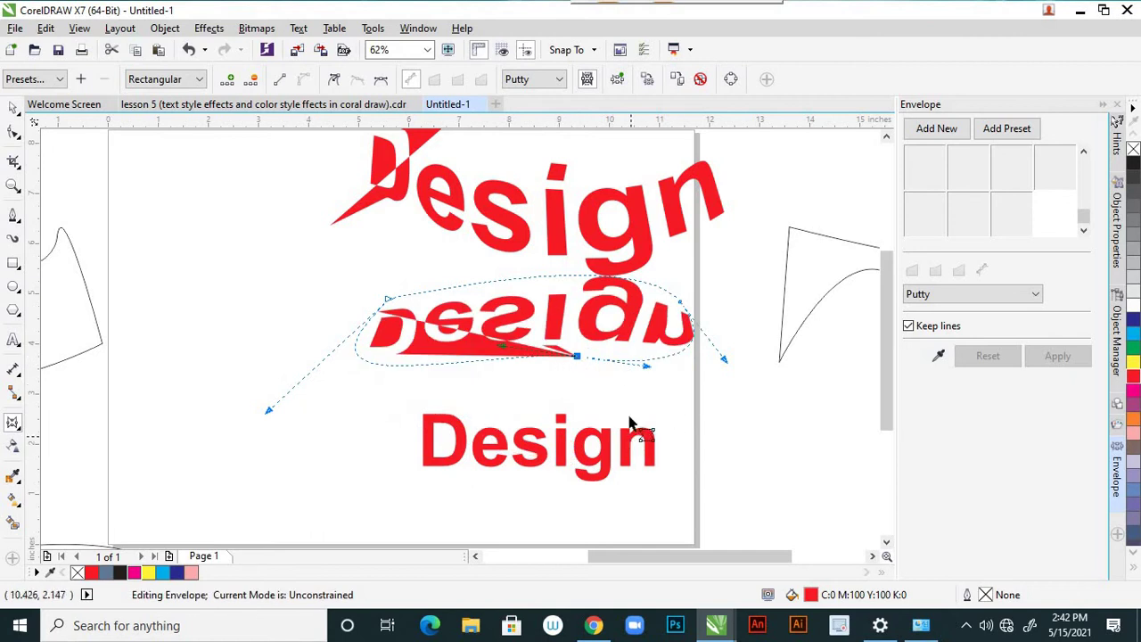
{"action": "scroll", "coordinate": [626, 348], "scroll_direction": "down", "scroll_amount": 1}
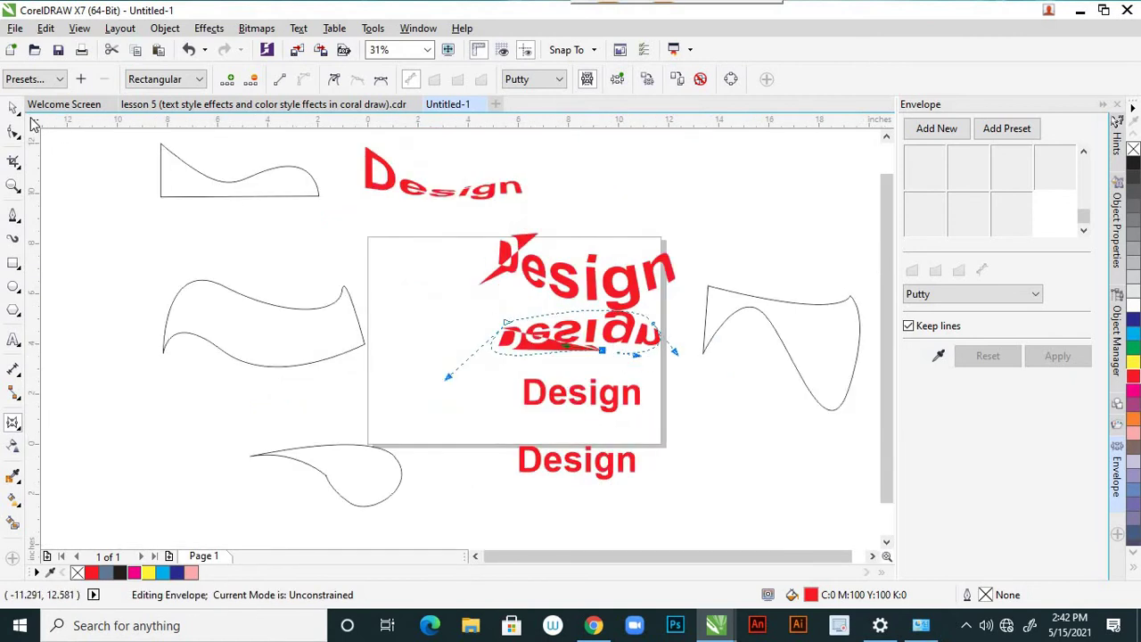
{"action": "left_click", "coordinate": [14, 108]}
{"action": "left_click", "coordinate": [60, 199]}
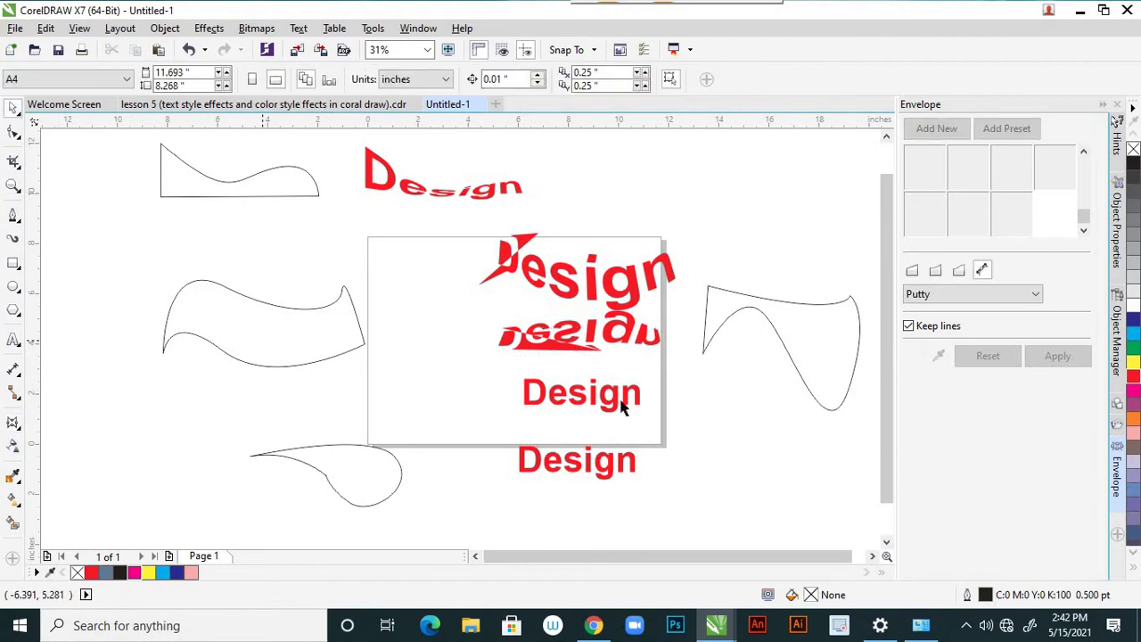
Move the third Design word left on the page, apply a Putty envelope from the deep-waved shape beside the page, and deselect it
{"action": "left_click", "coordinate": [603, 400]}
{"action": "left_click_drag", "start_coordinate": [600, 403], "coordinate": [516, 412]}
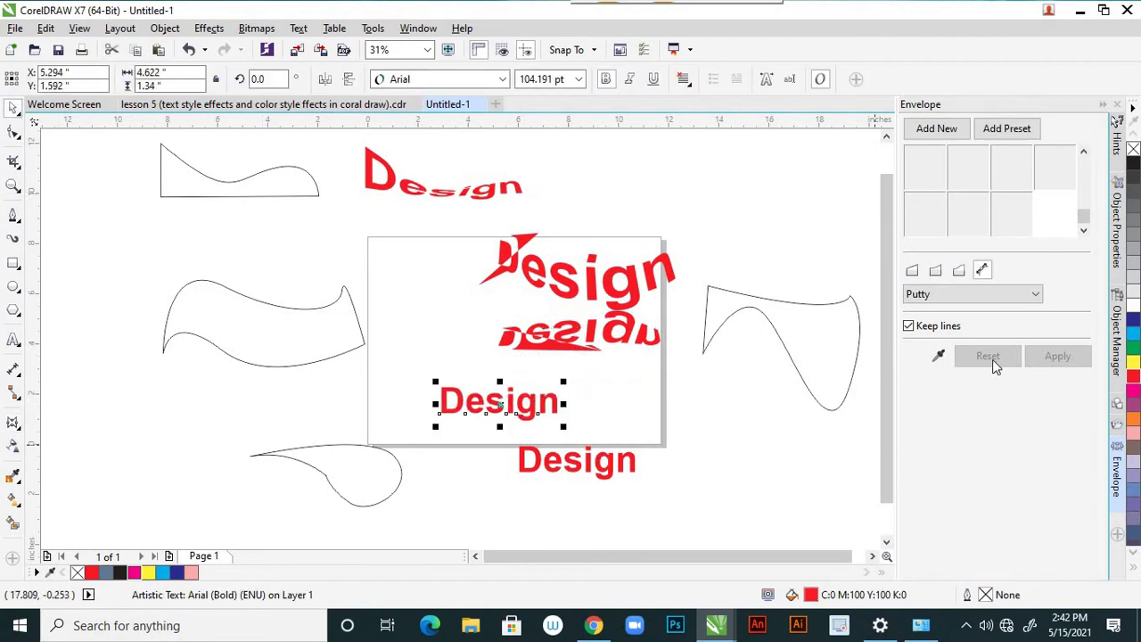
{"action": "left_click", "coordinate": [939, 357]}
{"action": "left_click", "coordinate": [855, 352]}
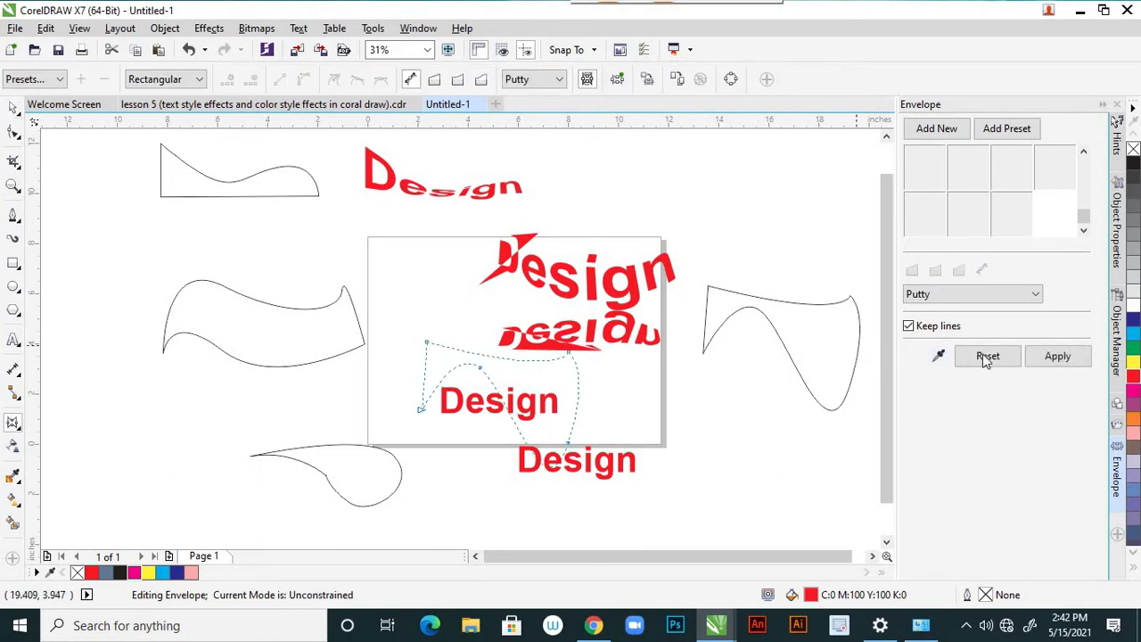
{"action": "left_click", "coordinate": [1058, 357]}
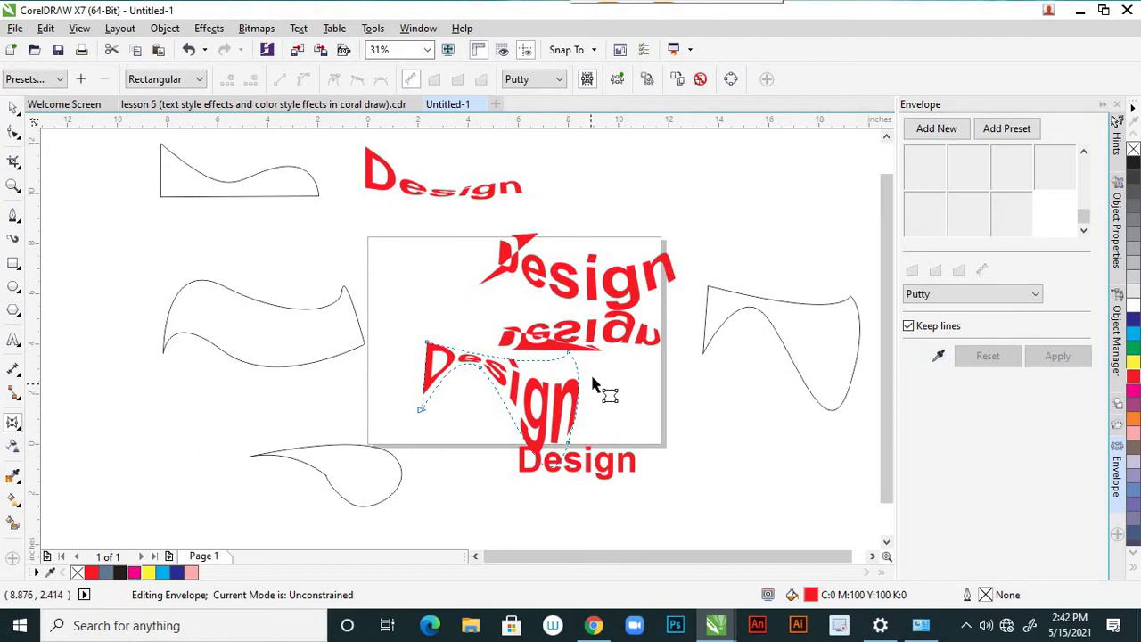
{"action": "left_click", "coordinate": [15, 108]}
{"action": "left_click", "coordinate": [646, 289]}
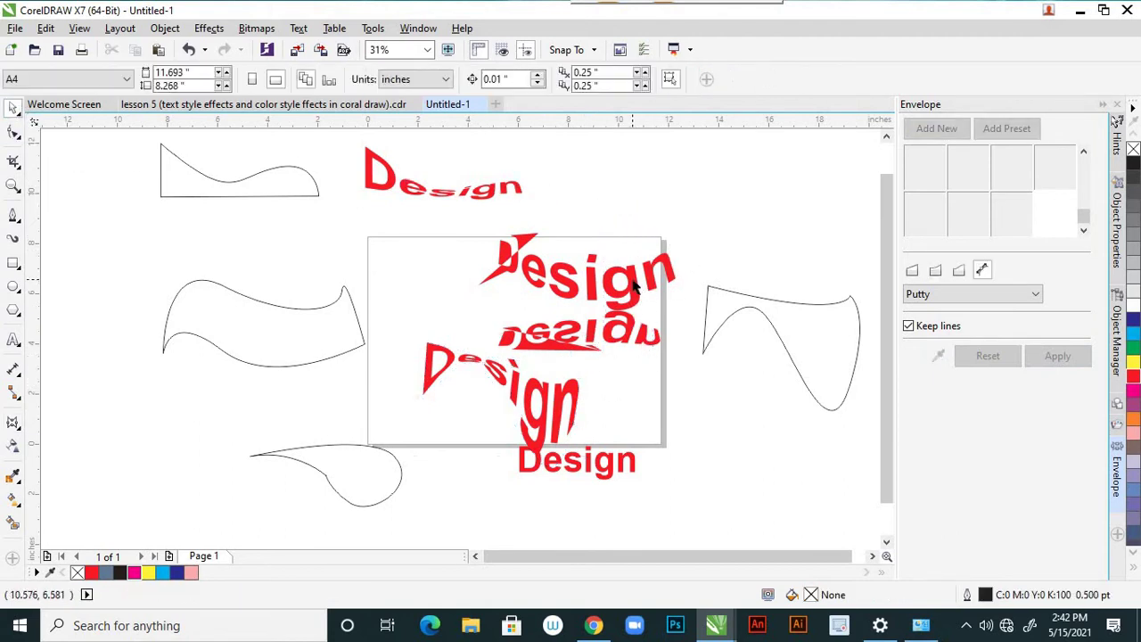
Spread out the Design words, moving the two upper enveloped ones up and the plain one off the page's lower right corner
{"action": "left_click_drag", "start_coordinate": [657, 288], "coordinate": [700, 194]}
{"action": "left_click", "coordinate": [611, 332]}
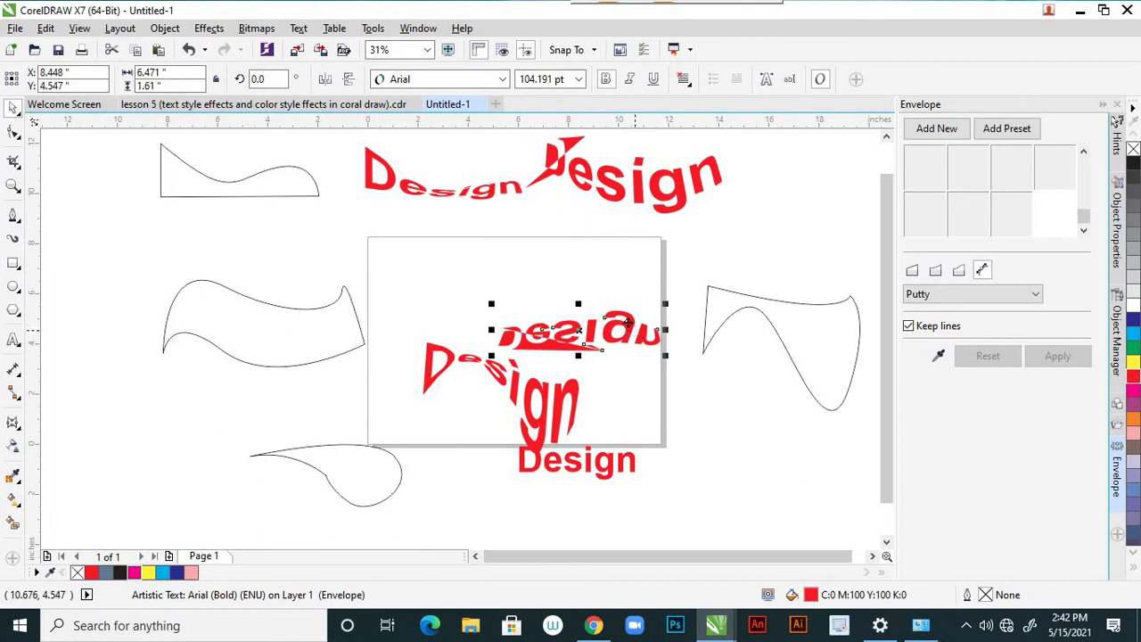
{"action": "left_click_drag", "start_coordinate": [611, 333], "coordinate": [610, 241]}
{"action": "left_click", "coordinate": [603, 476]}
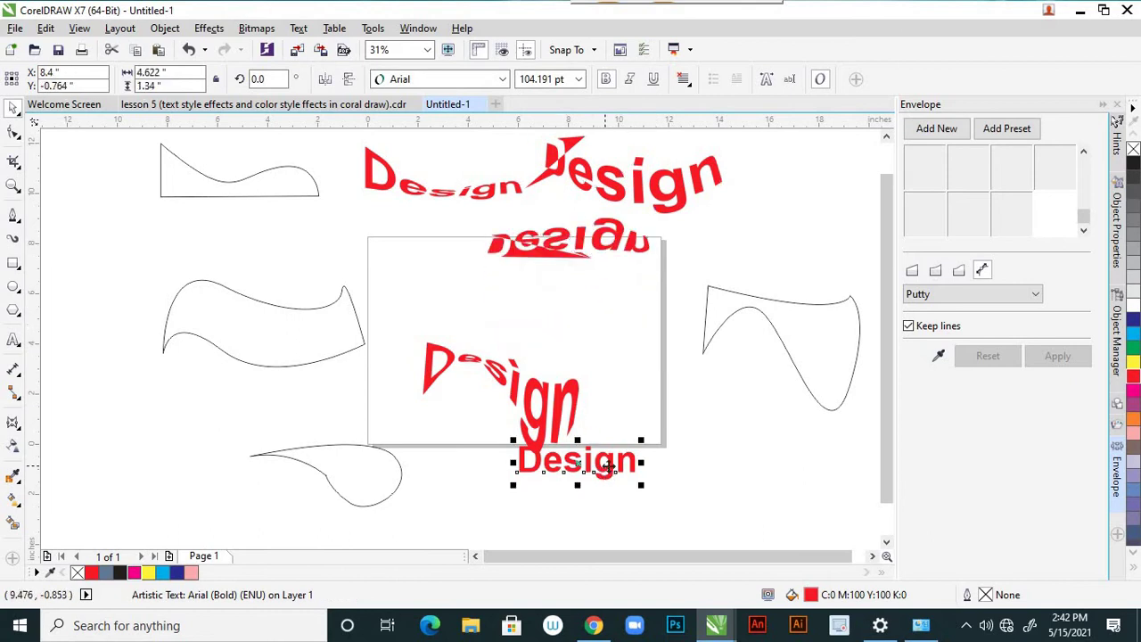
{"action": "left_click_drag", "start_coordinate": [602, 476], "coordinate": [757, 481]}
Move the deep-waved Design word slightly up and right so it lies fully on the page
{"action": "left_click", "coordinate": [539, 404]}
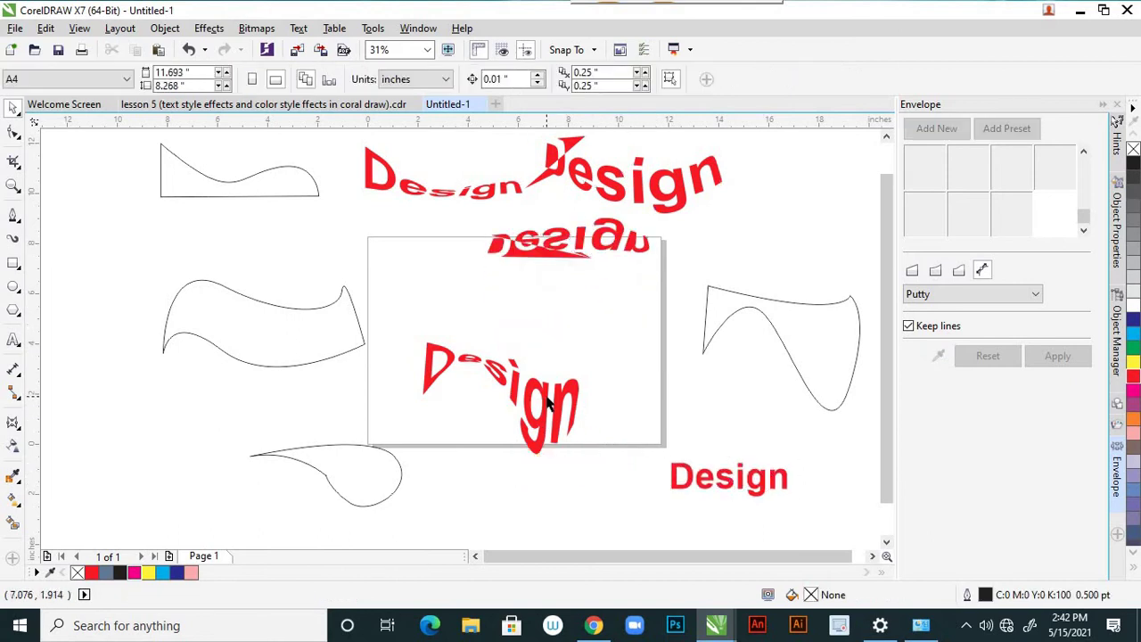
{"action": "left_click", "coordinate": [542, 400]}
{"action": "left_click_drag", "start_coordinate": [542, 400], "coordinate": [564, 374]}
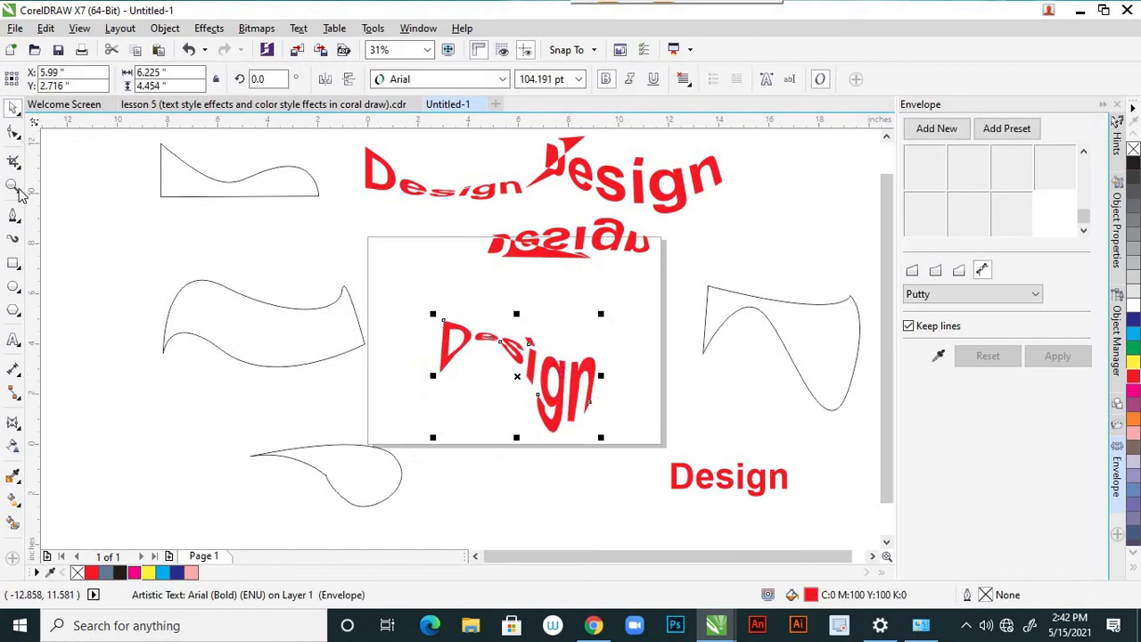
Edit the deep-waved Design word's envelope, bulging its top edge upward from the upper-left node
{"action": "left_click", "coordinate": [13, 132]}
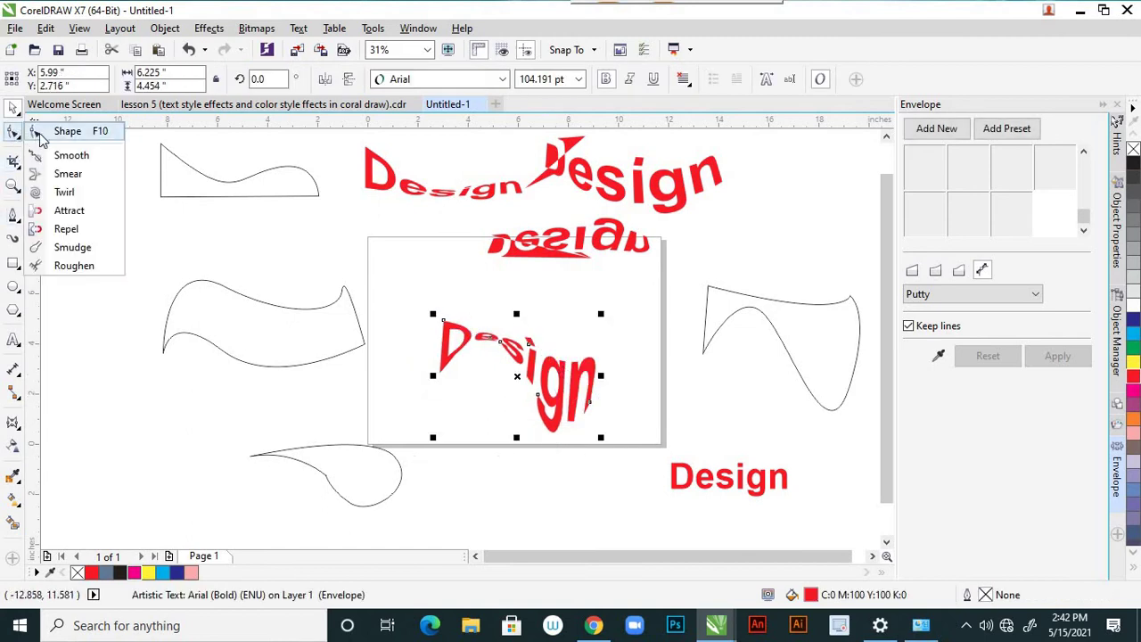
{"action": "left_click", "coordinate": [433, 382]}
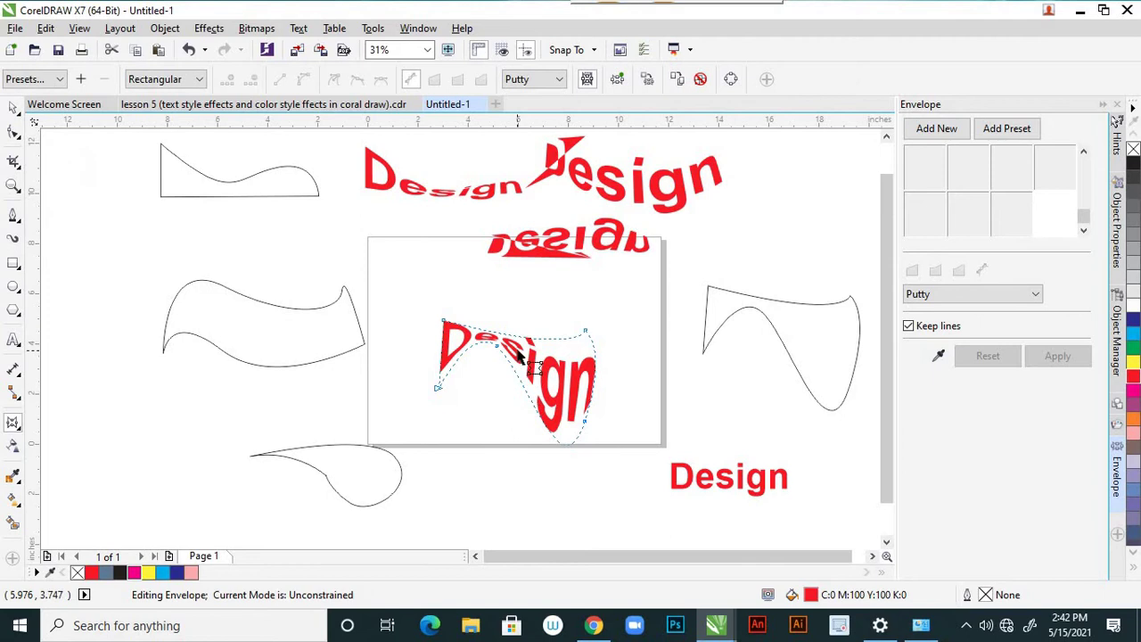
{"action": "left_click", "coordinate": [443, 321]}
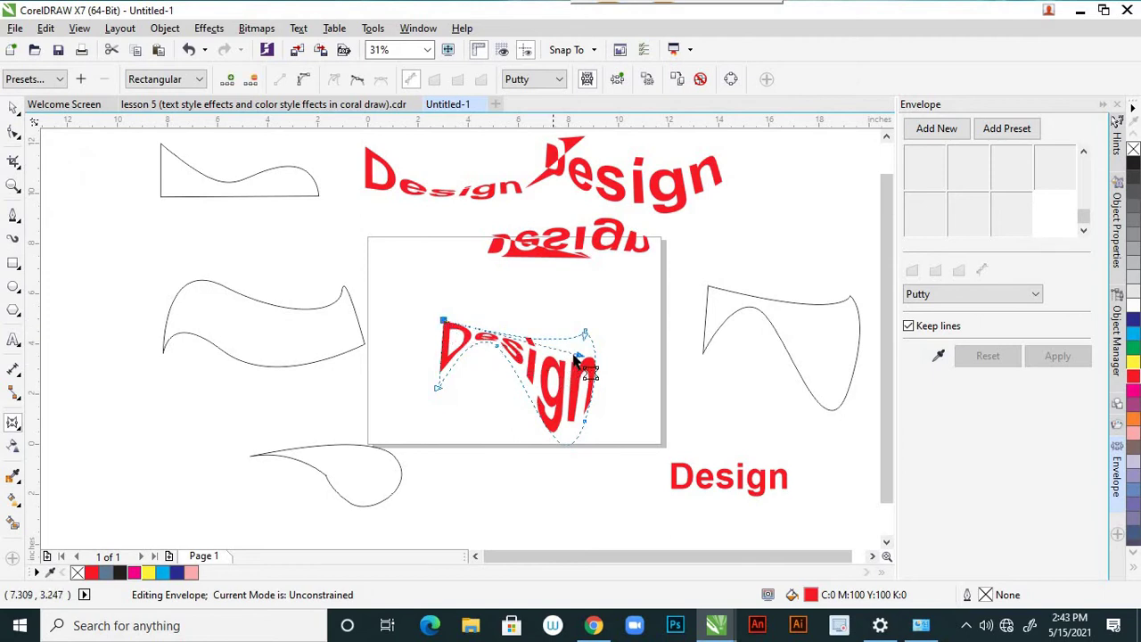
{"action": "left_click_drag", "start_coordinate": [535, 330], "coordinate": [470, 253]}
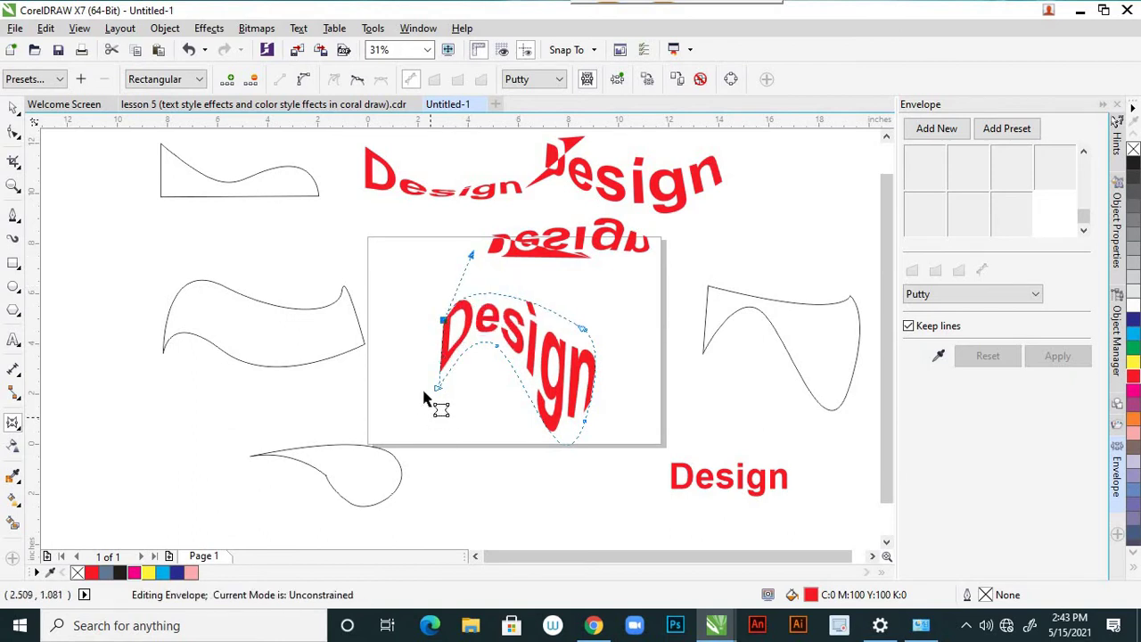
Reshape the envelope's lower edge so it dips under the first letters, delete its upper-right node, and deselect the word
{"action": "left_click", "coordinate": [438, 388]}
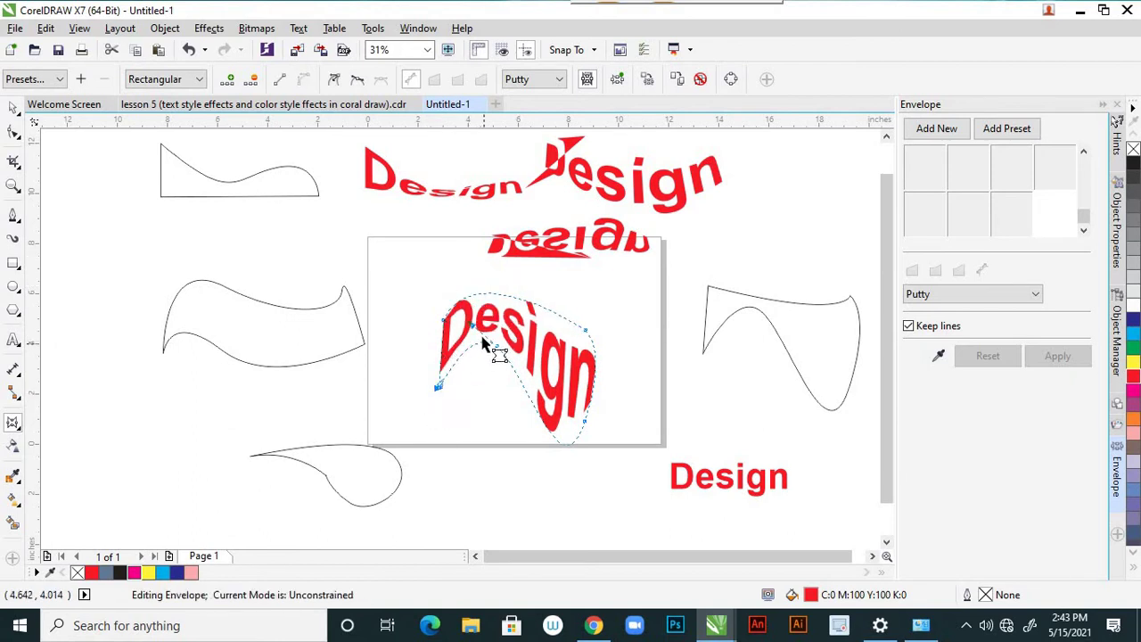
{"action": "left_click_drag", "start_coordinate": [500, 354], "coordinate": [527, 328]}
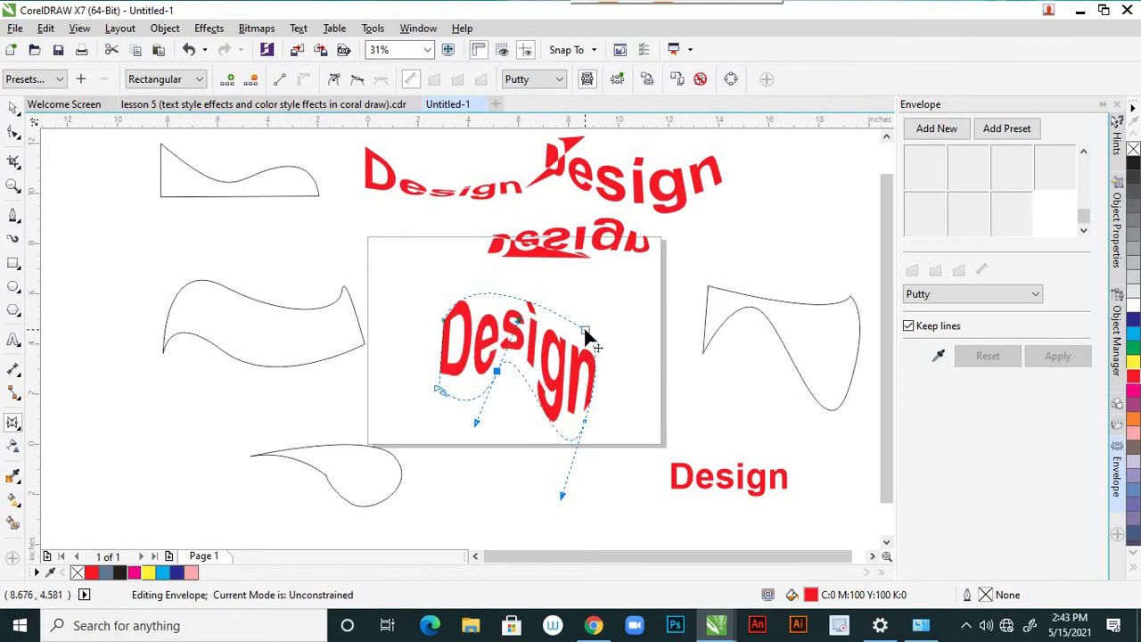
{"action": "left_click", "coordinate": [584, 327]}
{"action": "key", "text": "Delete"}
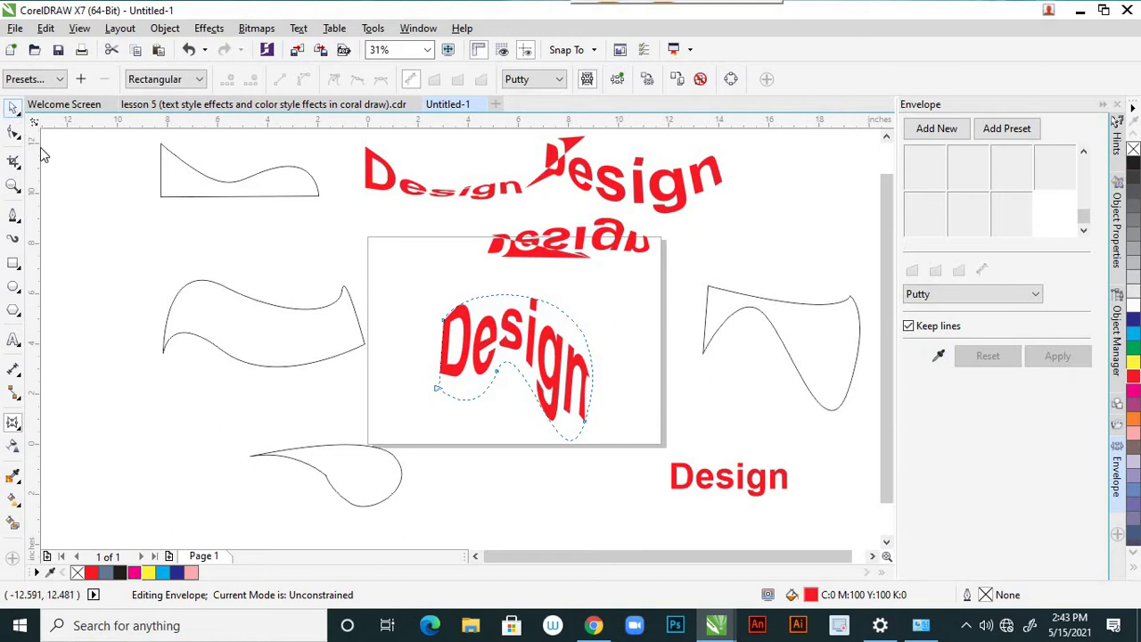
{"action": "key", "text": "space"}
{"action": "left_click", "coordinate": [111, 191]}
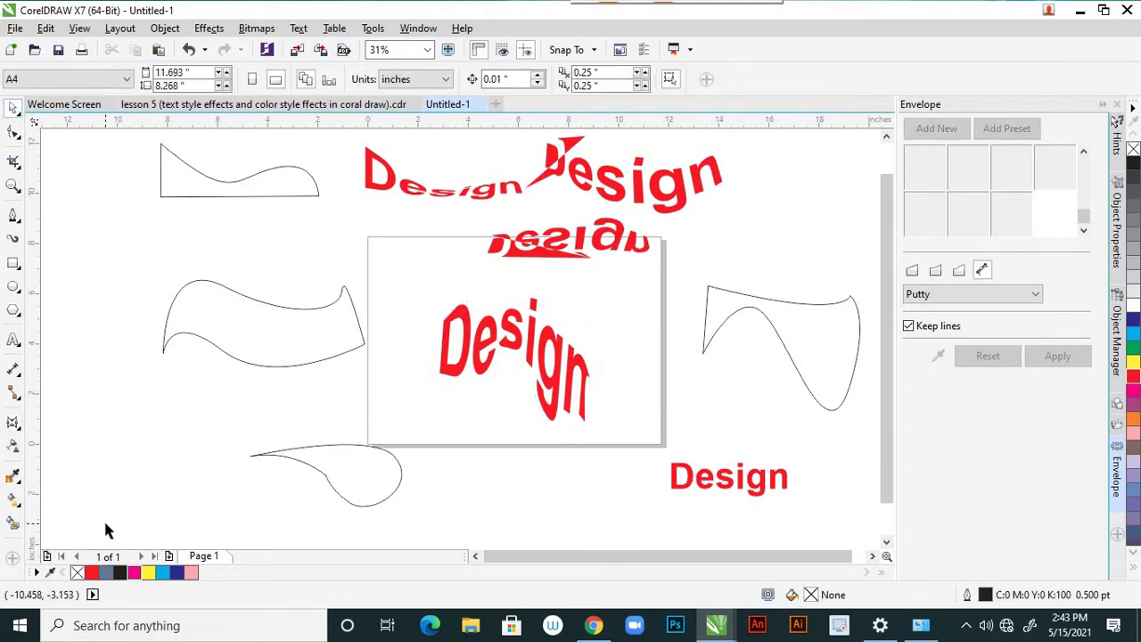
Review the topic list in the lesson 5 document, and create a new A4 portrait document in CMYK at 300 dpi
{"action": "left_click", "coordinate": [254, 107]}
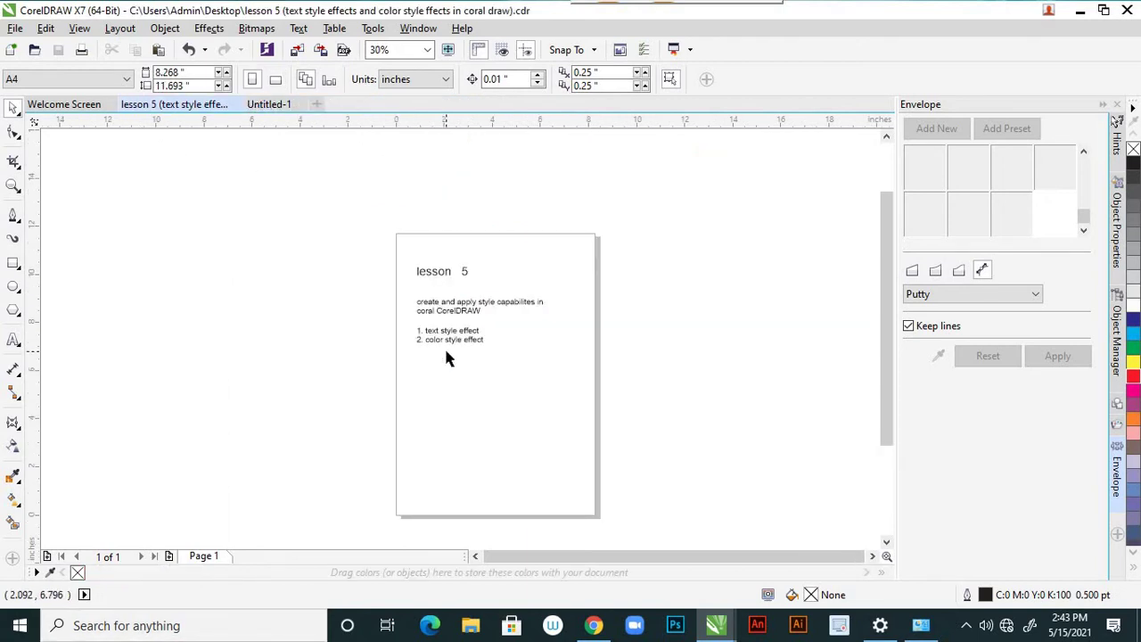
{"action": "scroll", "coordinate": [411, 331], "scroll_direction": "up", "scroll_amount": 3}
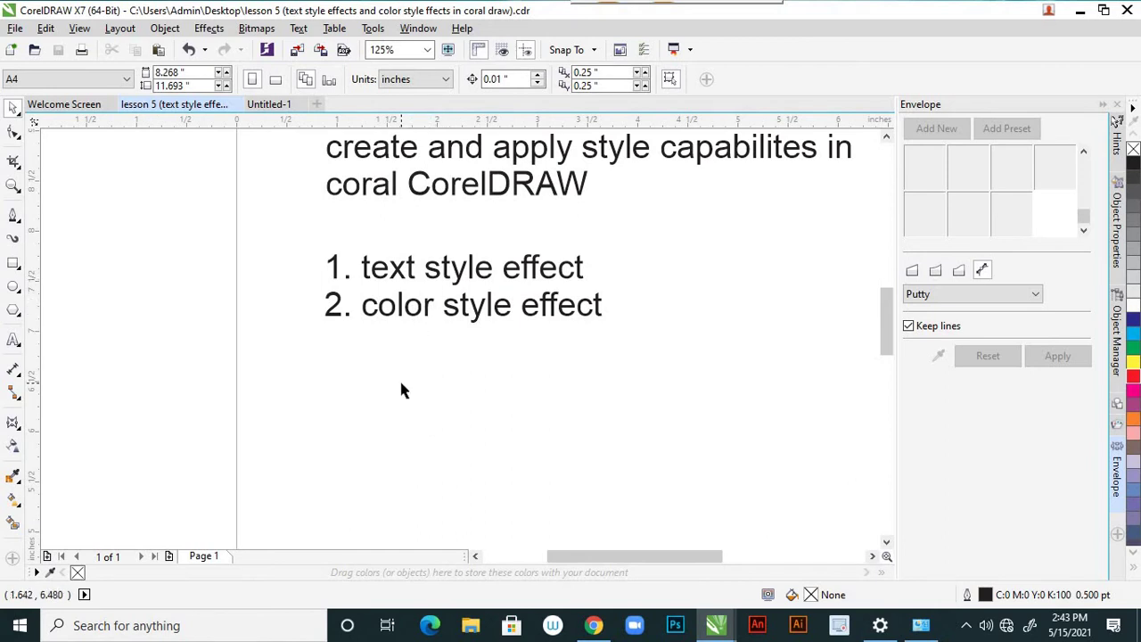
{"action": "scroll", "coordinate": [400, 378], "scroll_direction": "down", "scroll_amount": 2}
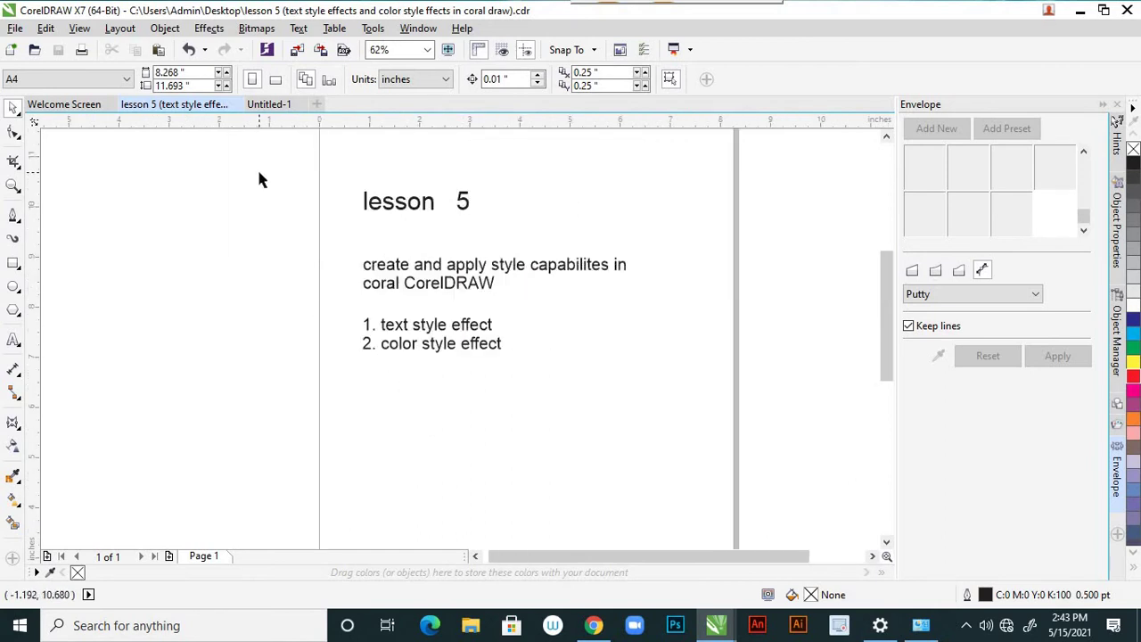
{"action": "left_click", "coordinate": [18, 29]}
{"action": "left_click", "coordinate": [40, 47]}
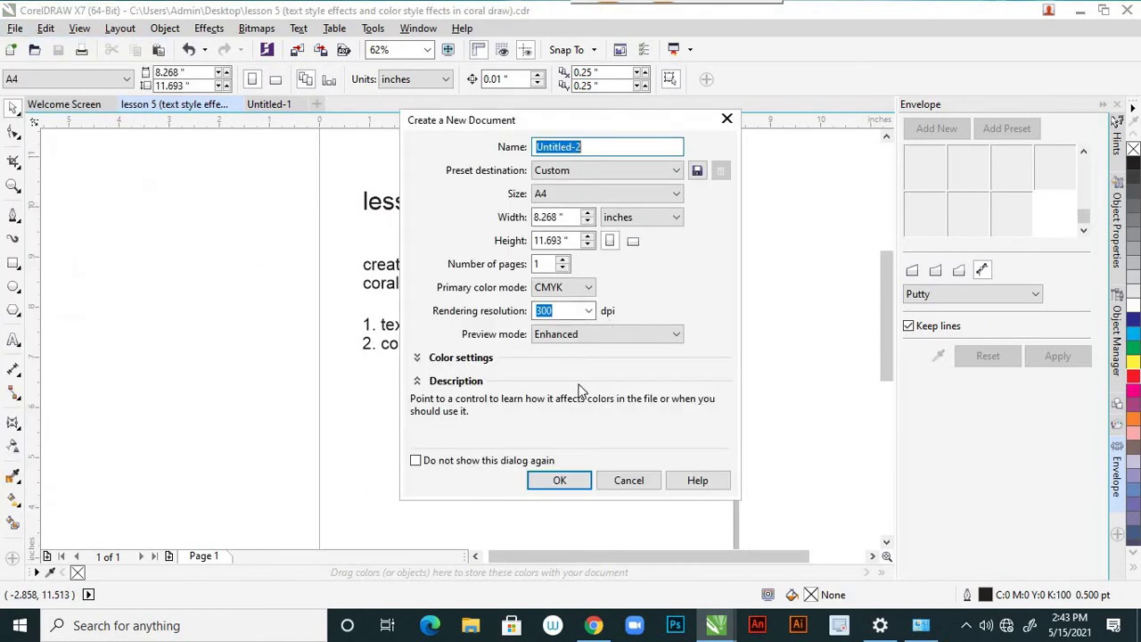
{"action": "left_click", "coordinate": [559, 480]}
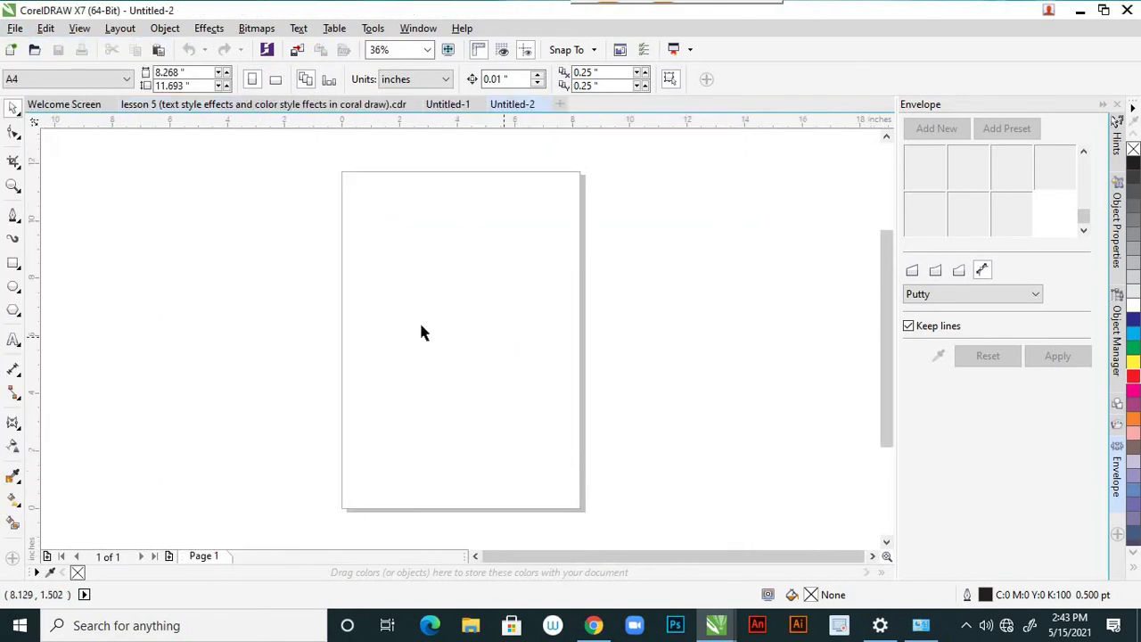
{"action": "left_click", "coordinate": [17, 217]}
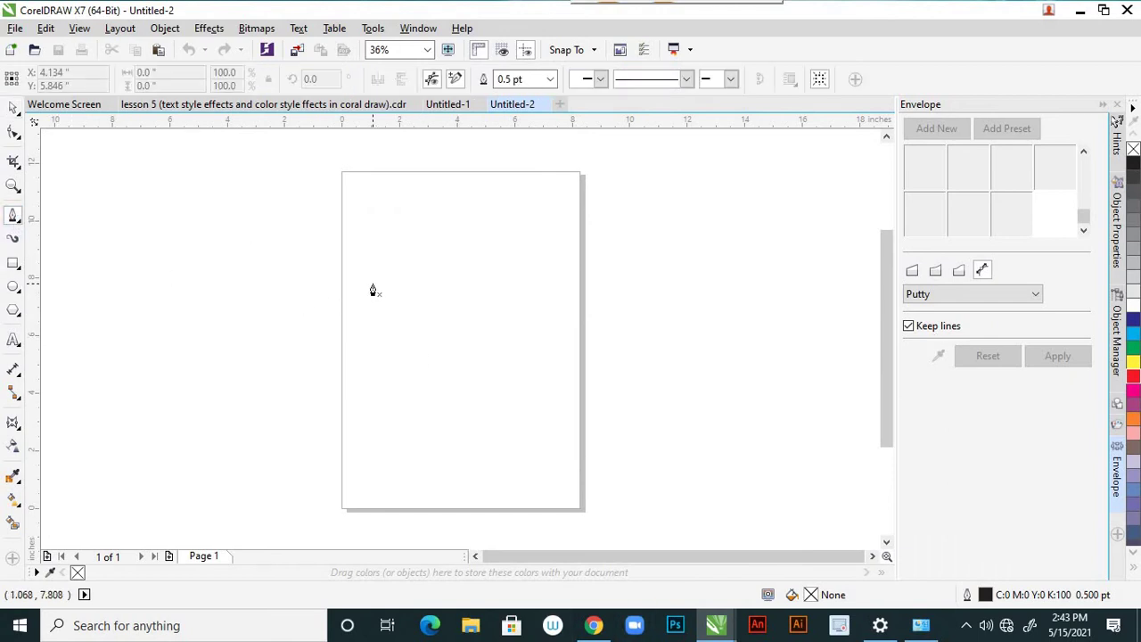
{"action": "left_click", "coordinate": [372, 284]}
{"action": "left_click_drag", "start_coordinate": [382, 318], "coordinate": [371, 343]}
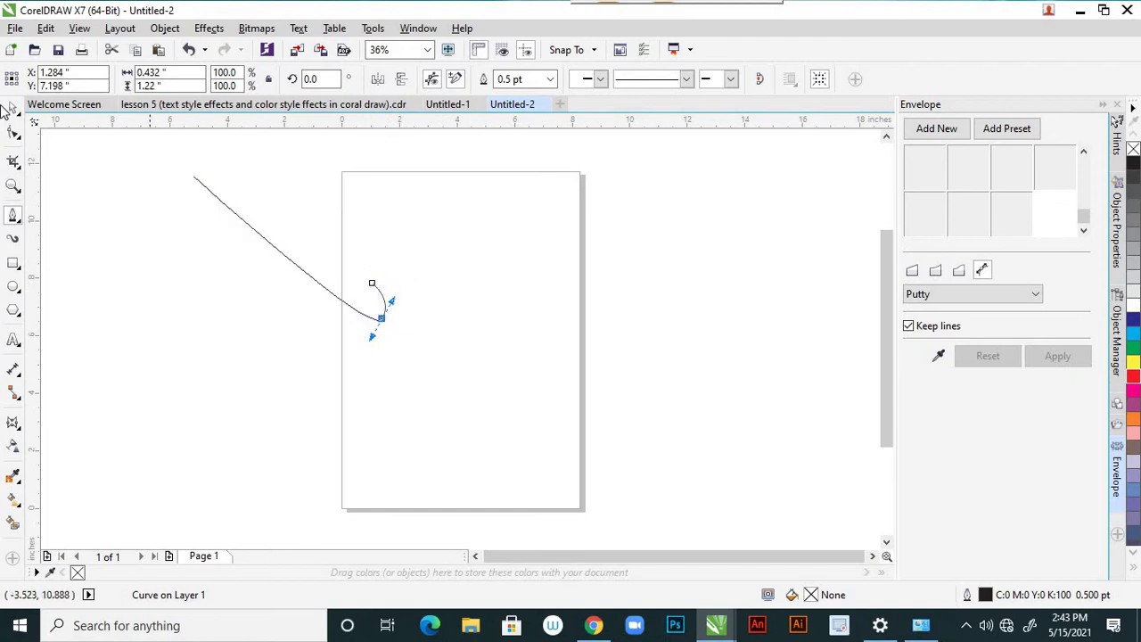
{"action": "left_click", "coordinate": [14, 108]}
{"action": "key", "text": "Delete"}
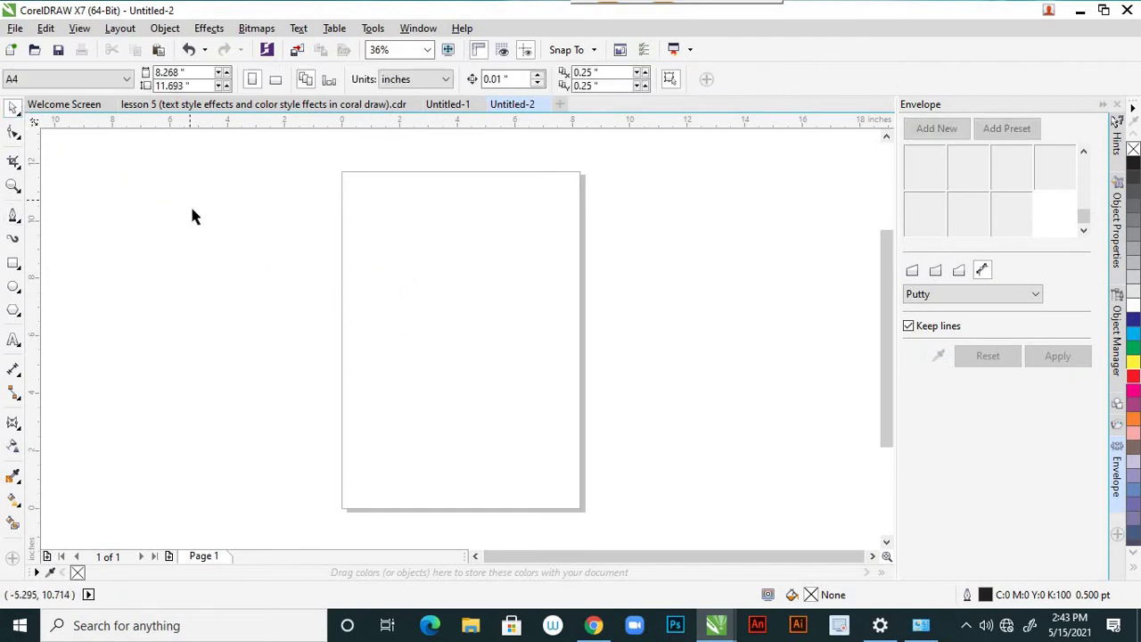
Draw a near-square rectangle about 4.3 by 4.4 inches just outside the page's left edge
{"action": "left_click", "coordinate": [14, 264]}
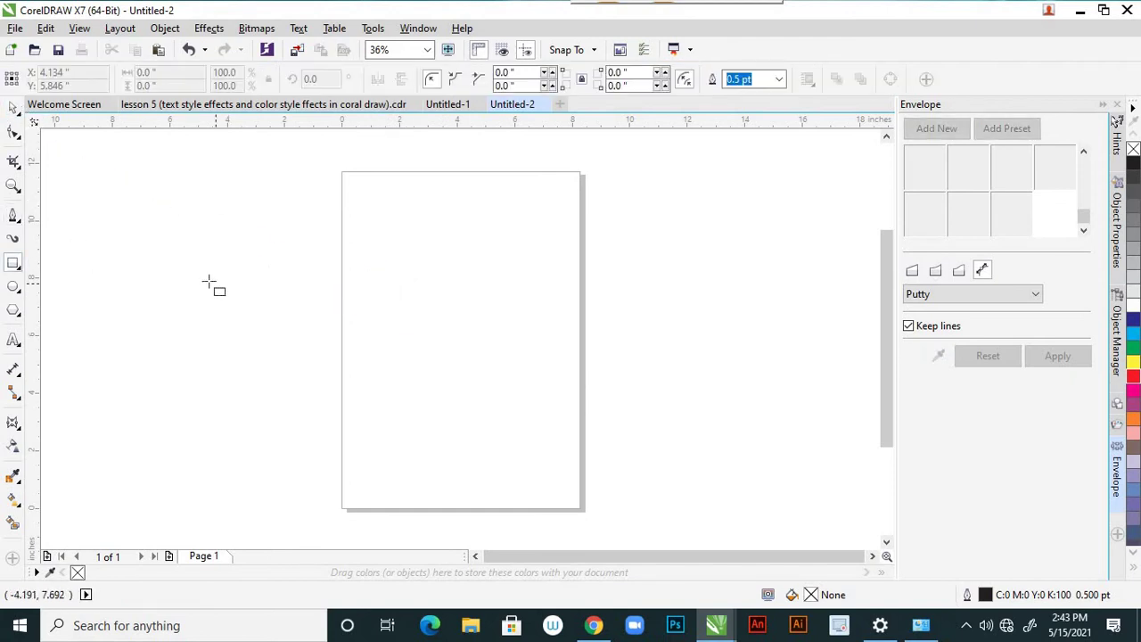
{"action": "left_click_drag", "start_coordinate": [209, 281], "coordinate": [334, 410]}
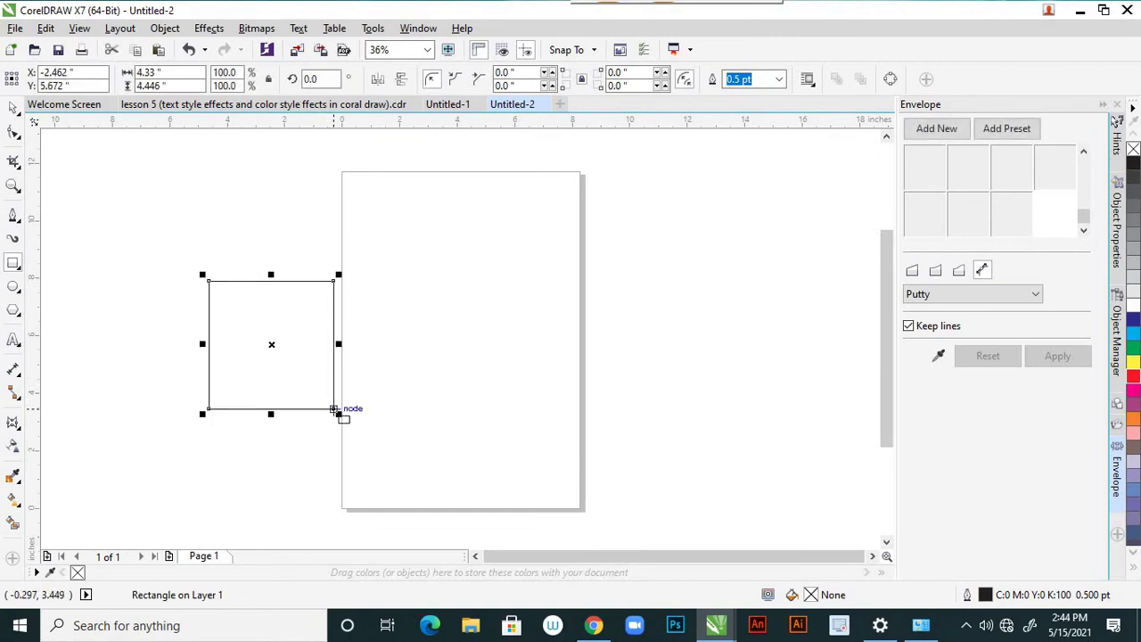
{"action": "left_click", "coordinate": [13, 108]}
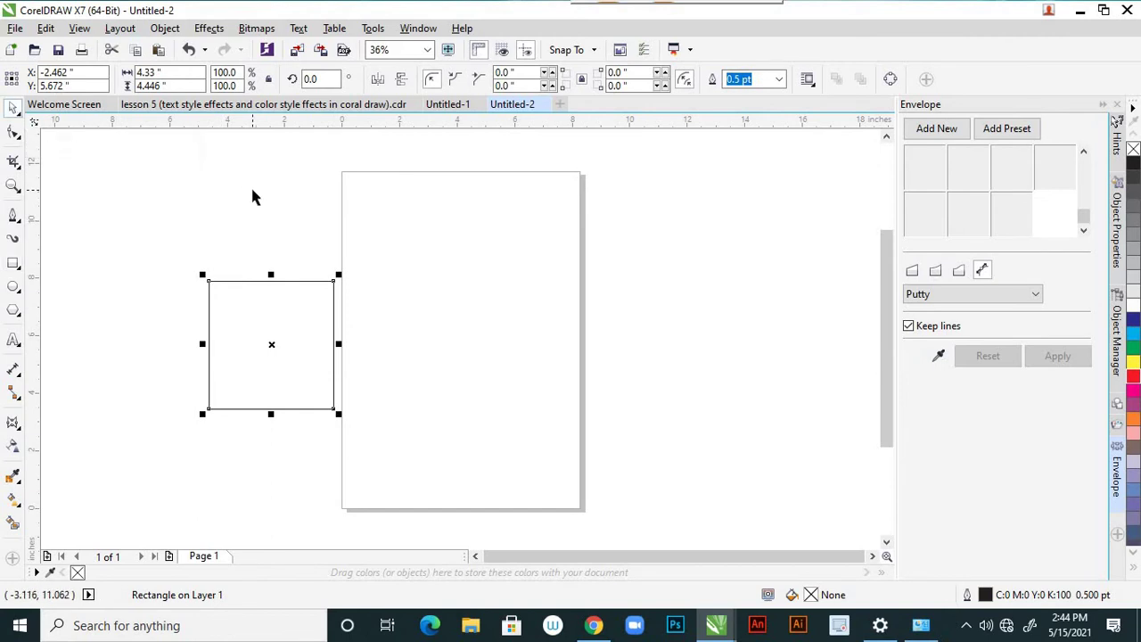
Rotate a duplicate of the rectangle about 36 degrees clockwise around its centre, keeping the original, and select the rotated copy
{"action": "left_click", "coordinate": [332, 287]}
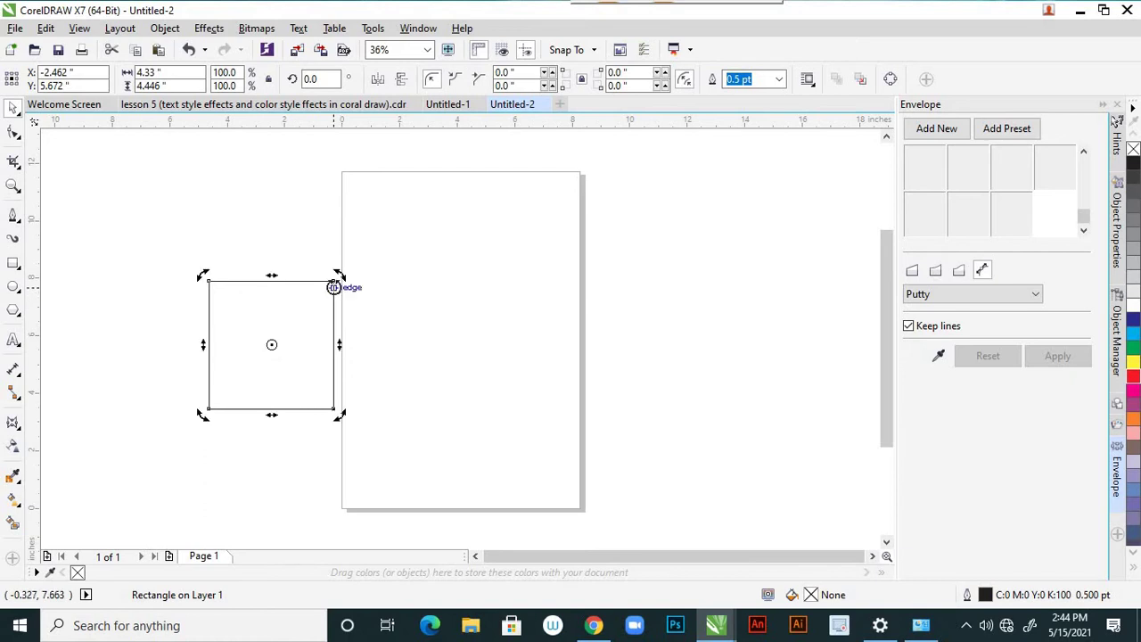
{"action": "left_click_drag", "start_coordinate": [345, 279], "coordinate": [344, 334]}
{"action": "left_click", "coordinate": [329, 186]}
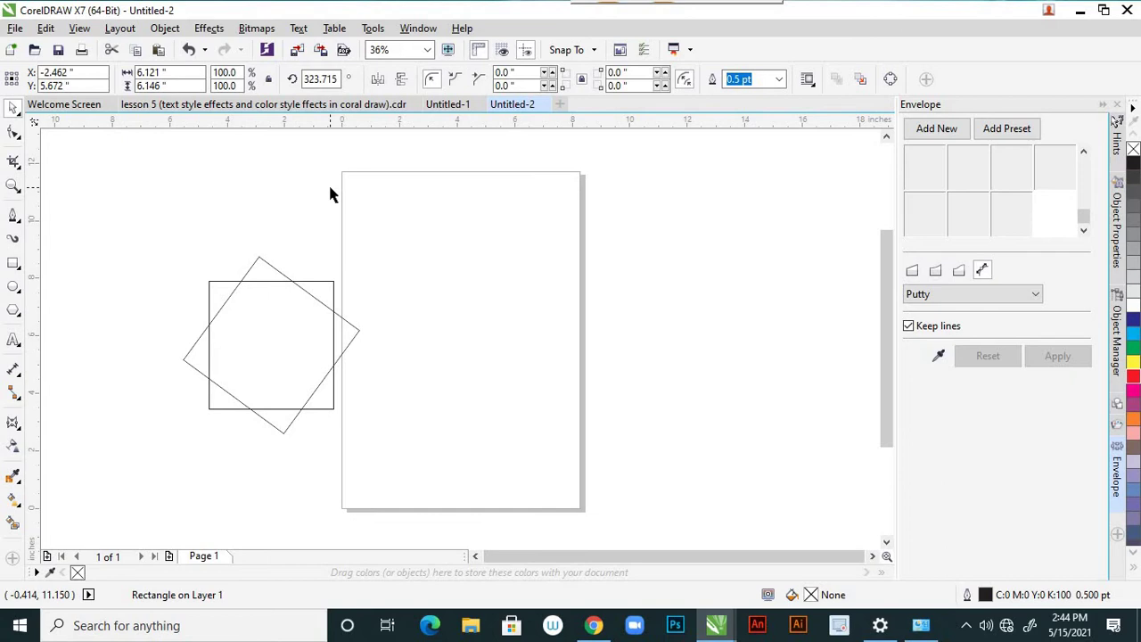
{"action": "left_click", "coordinate": [356, 327]}
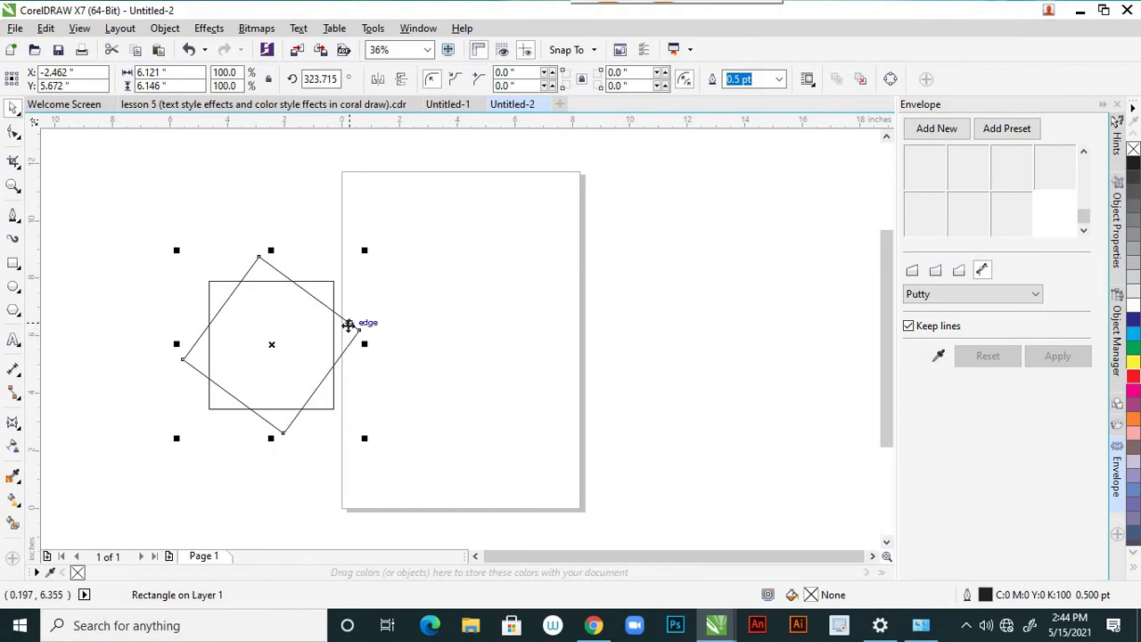
Add a copy of the tilted square rotated to about 290° around the shared centre
{"action": "left_click", "coordinate": [348, 323]}
{"action": "left_click_drag", "start_coordinate": [367, 440], "coordinate": [295, 471]}
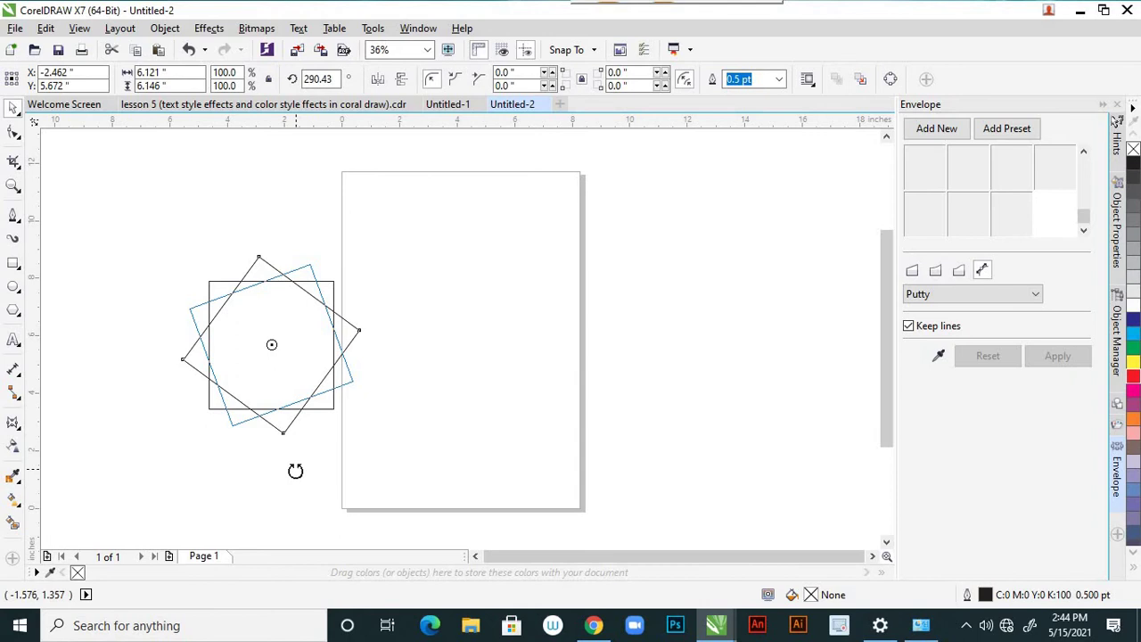
{"action": "left_click_drag", "start_coordinate": [295, 471], "coordinate": [295, 470]}
{"action": "left_click", "coordinate": [424, 347]}
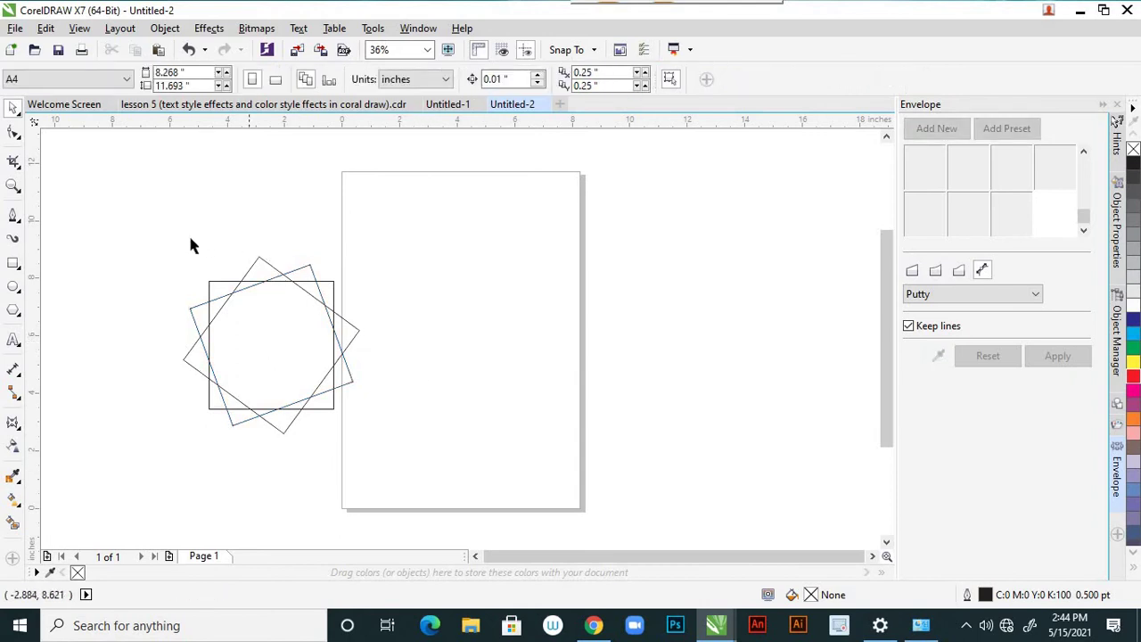
Select all three overlapping squares and group them
{"action": "left_click_drag", "start_coordinate": [184, 239], "coordinate": [379, 450]}
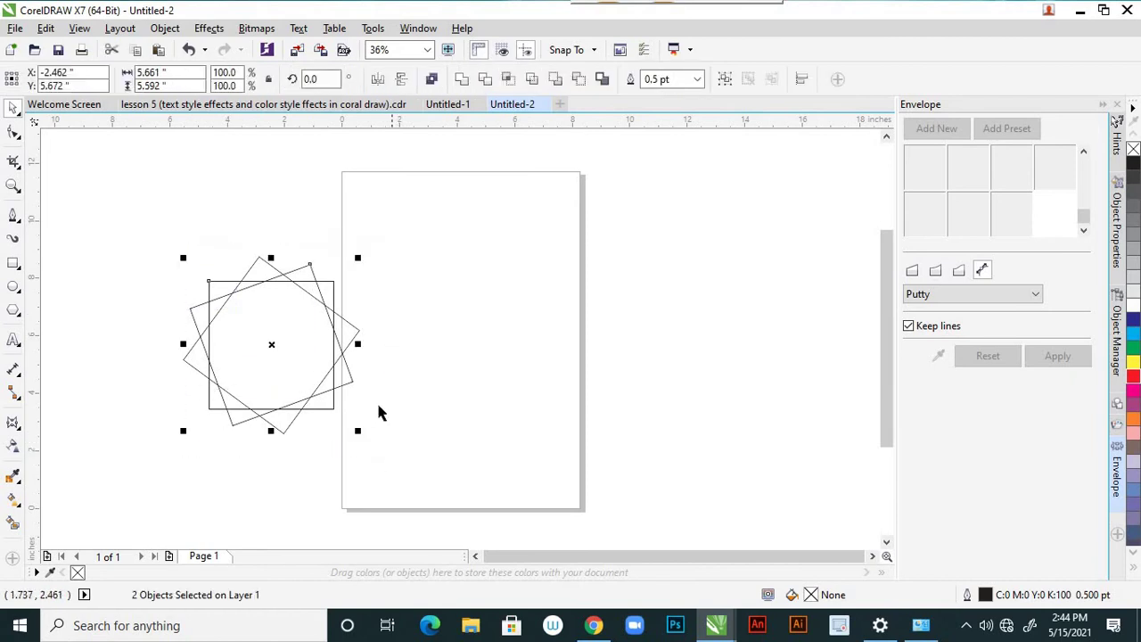
{"action": "left_click", "coordinate": [300, 221]}
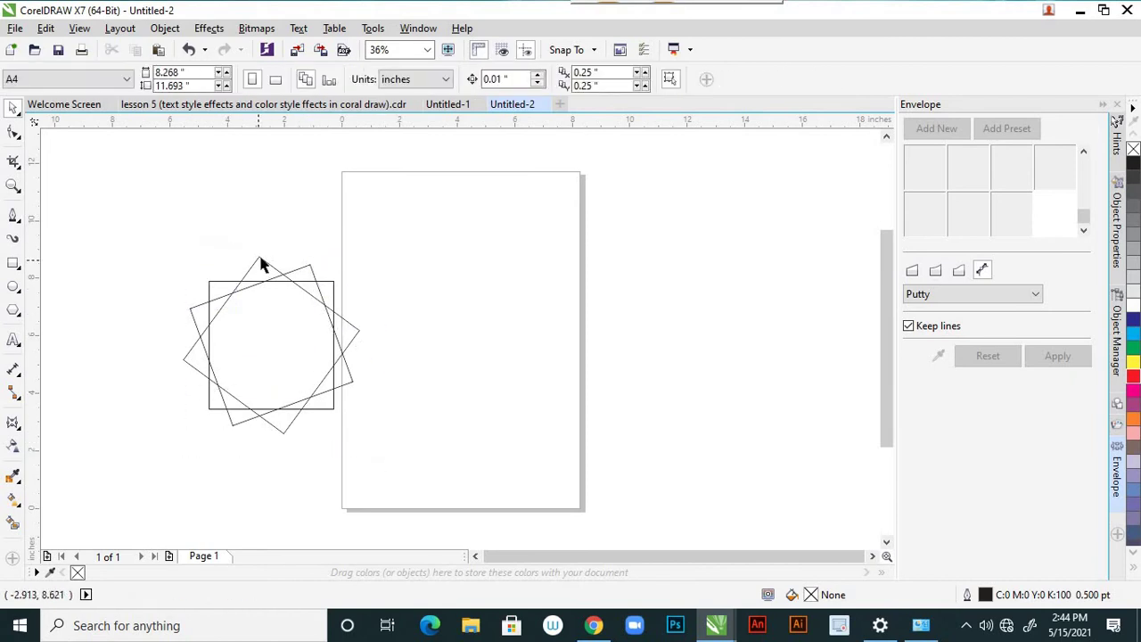
{"action": "left_click", "coordinate": [260, 258]}
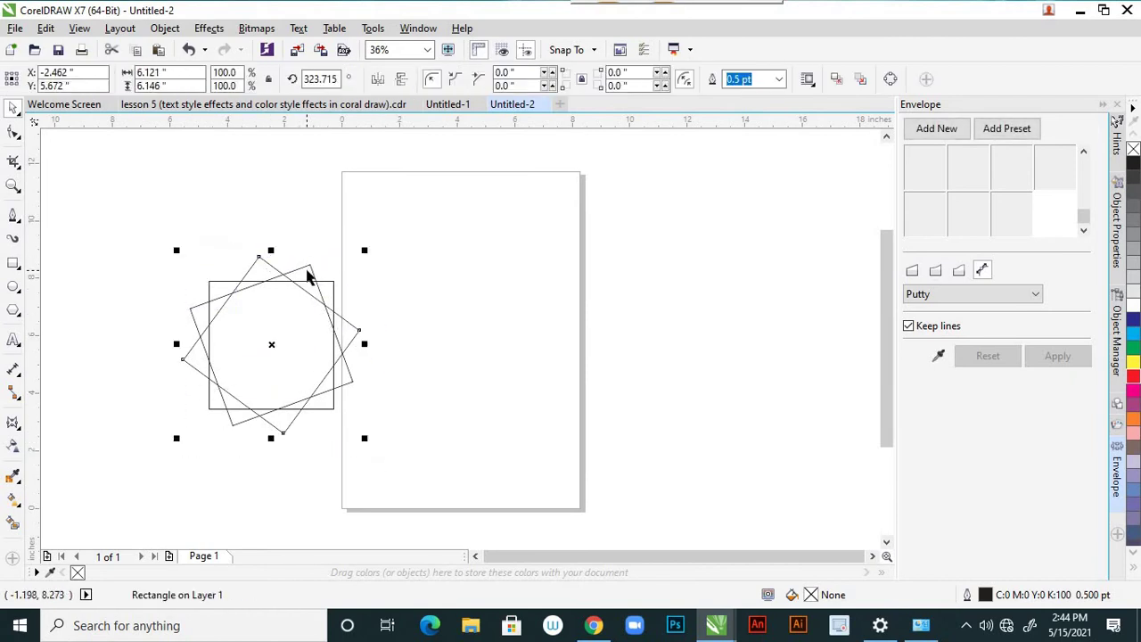
{"action": "left_click", "coordinate": [311, 267], "text": "shift"}
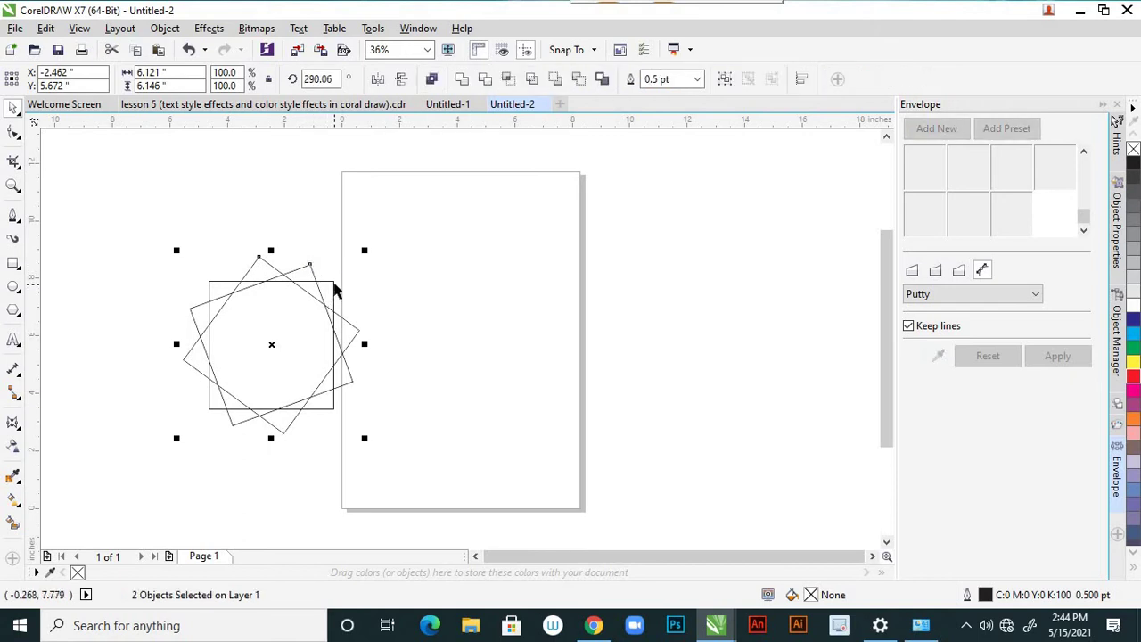
{"action": "left_click", "coordinate": [334, 283], "text": "shift"}
{"action": "key", "text": "ctrl+g"}
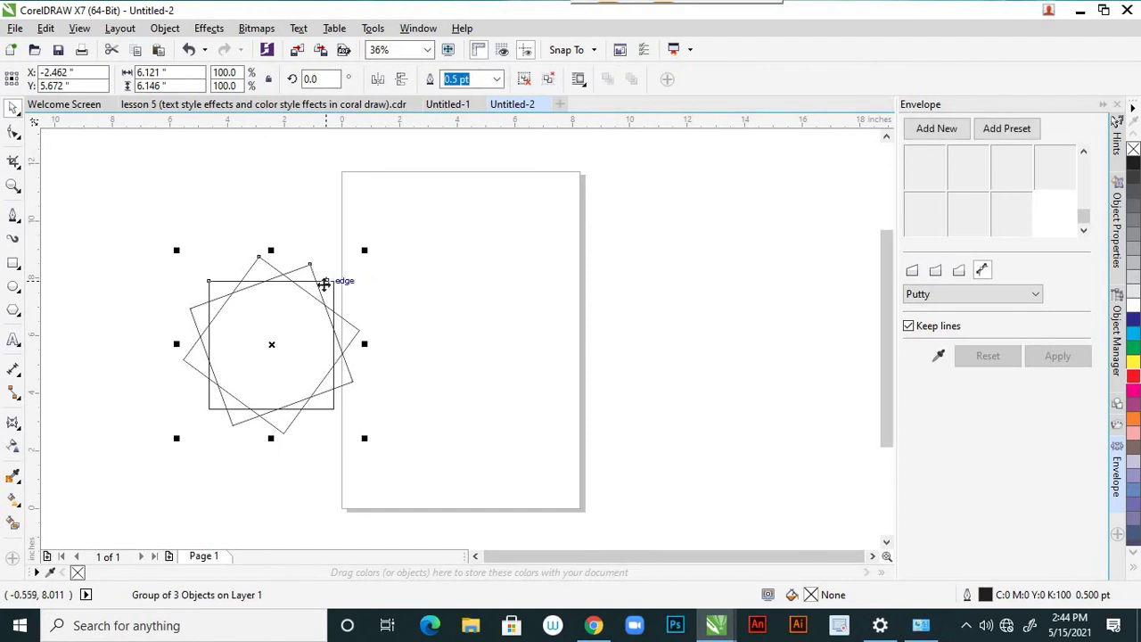
Move the grouped squares onto the middle of the page and add a copy of the group rotated to about 347°
{"action": "left_click_drag", "start_coordinate": [327, 291], "coordinate": [502, 285]}
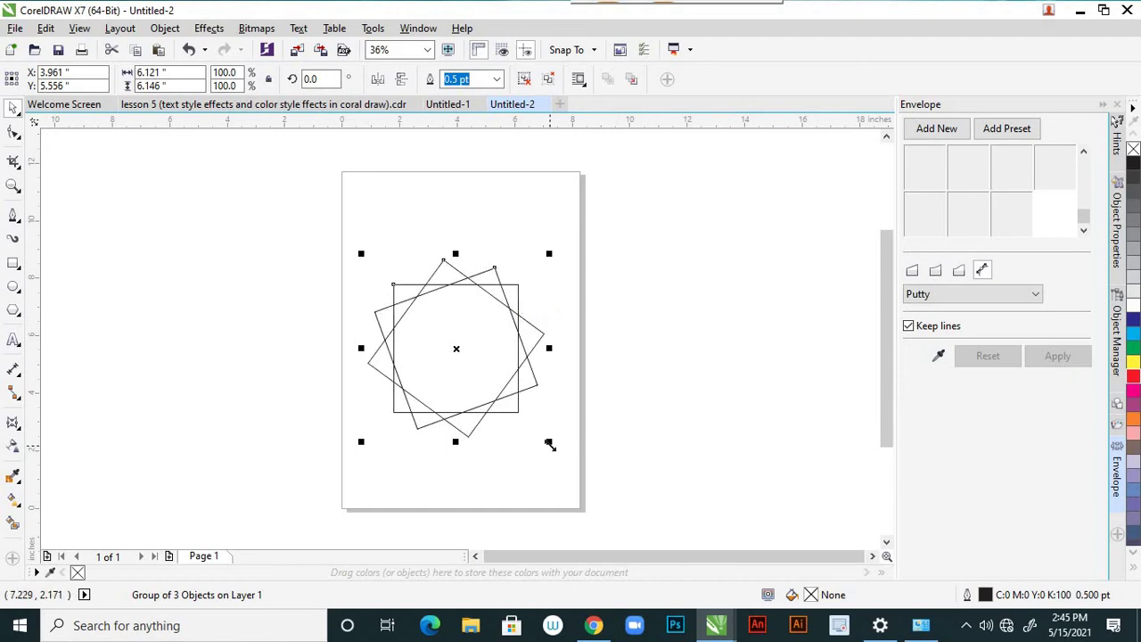
{"action": "left_click", "coordinate": [519, 370]}
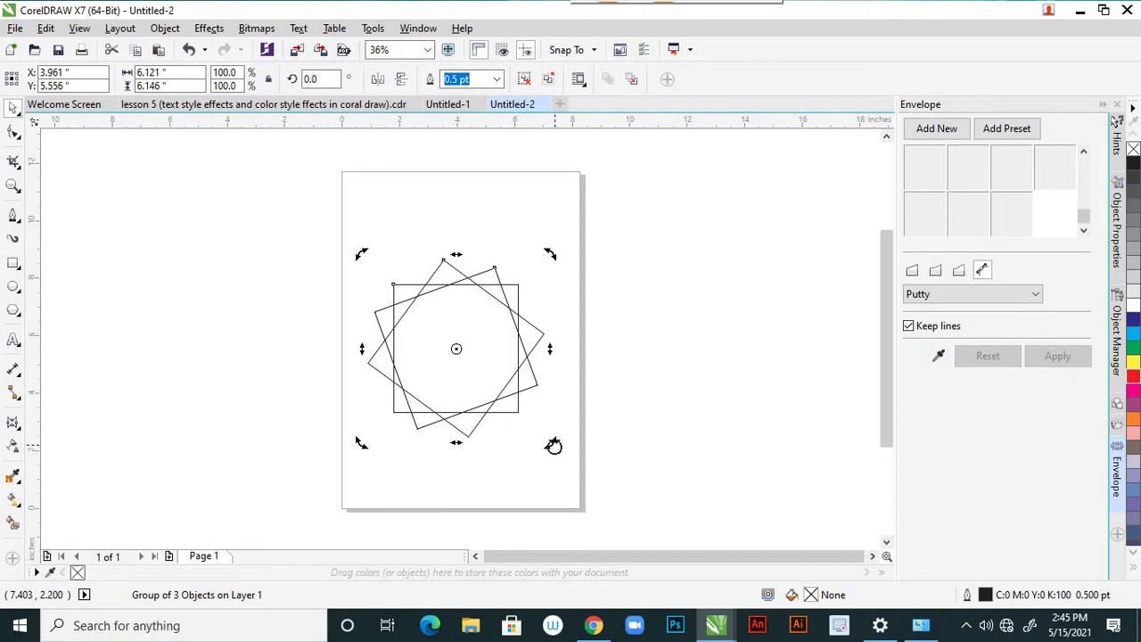
{"action": "left_click_drag", "start_coordinate": [552, 445], "coordinate": [525, 459]}
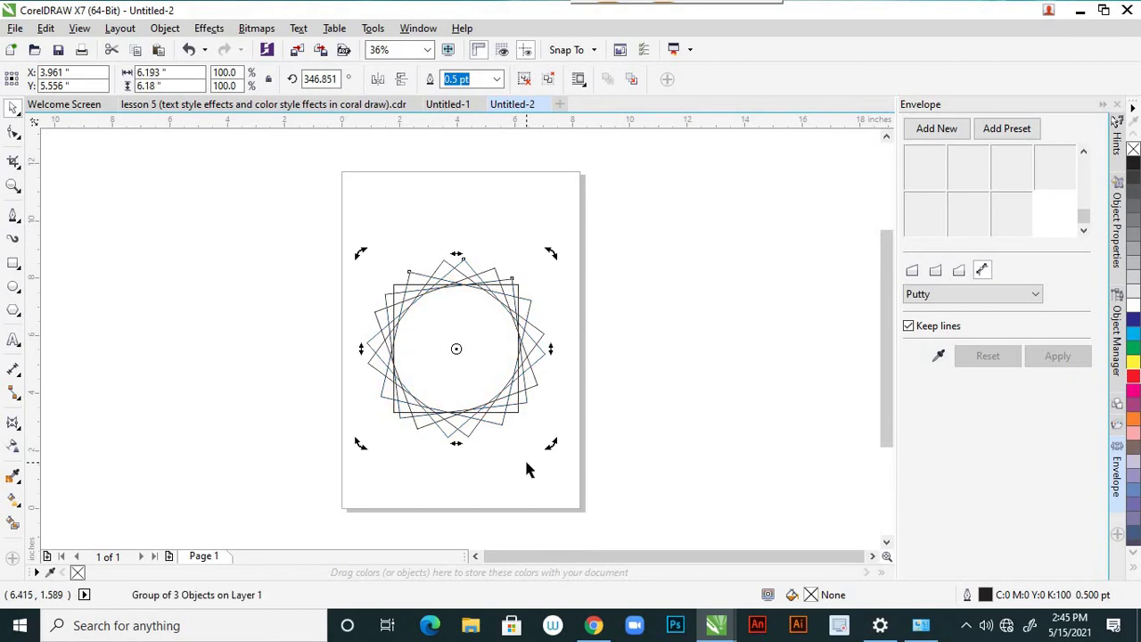
Shrink the original, unrotated group of squares to about 62% around its centre, inside the rotated copy
{"action": "left_click", "coordinate": [504, 455]}
{"action": "left_click", "coordinate": [477, 435]}
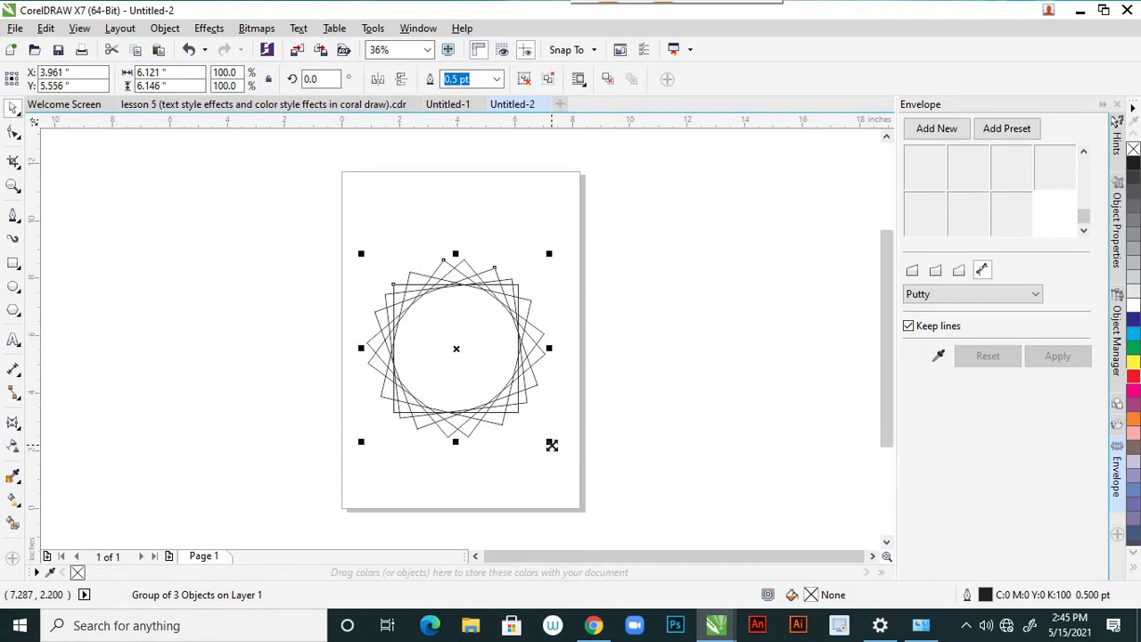
{"action": "left_click_drag", "start_coordinate": [552, 445], "coordinate": [525, 413]}
{"action": "left_click", "coordinate": [558, 313]}
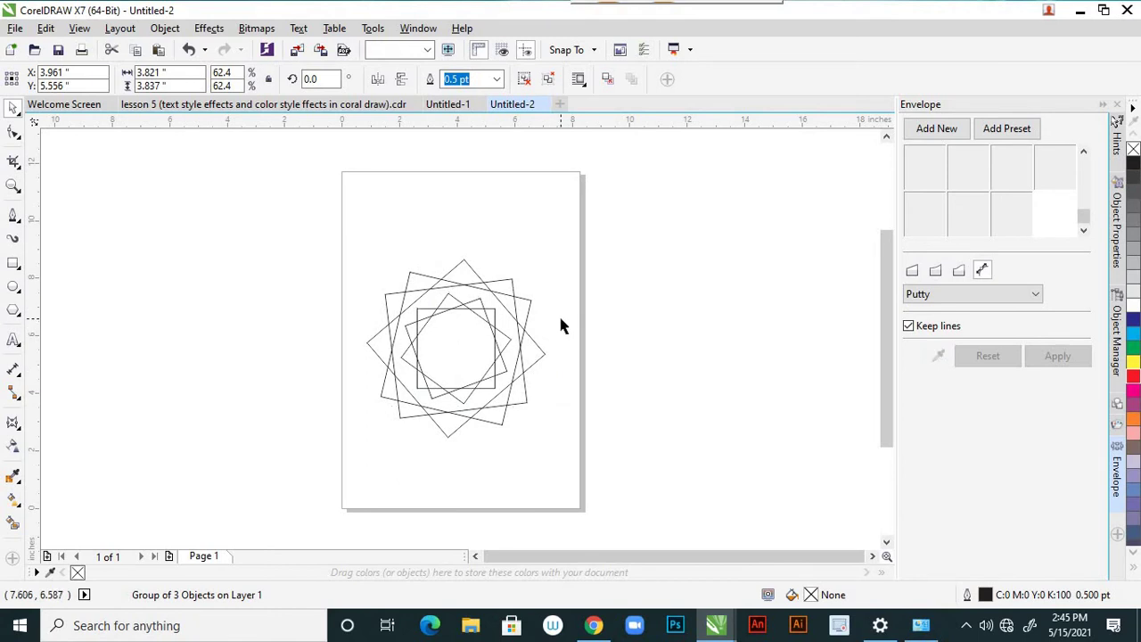
{"action": "scroll", "coordinate": [500, 337], "scroll_direction": "up", "scroll_amount": 2}
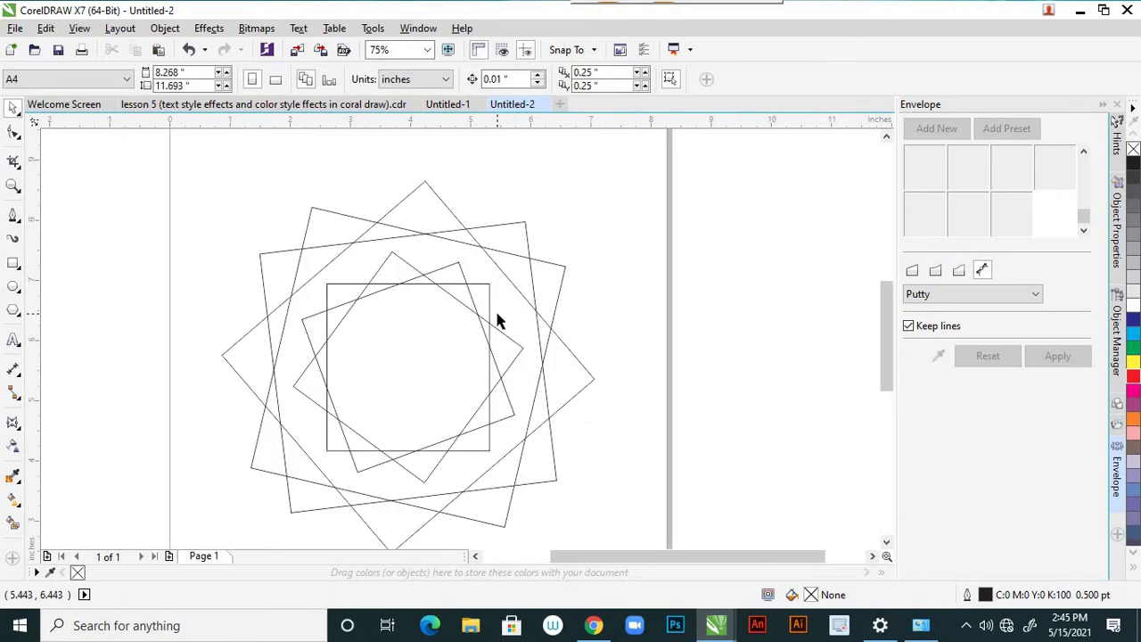
{"action": "scroll", "coordinate": [498, 321], "scroll_direction": "down", "scroll_amount": 2}
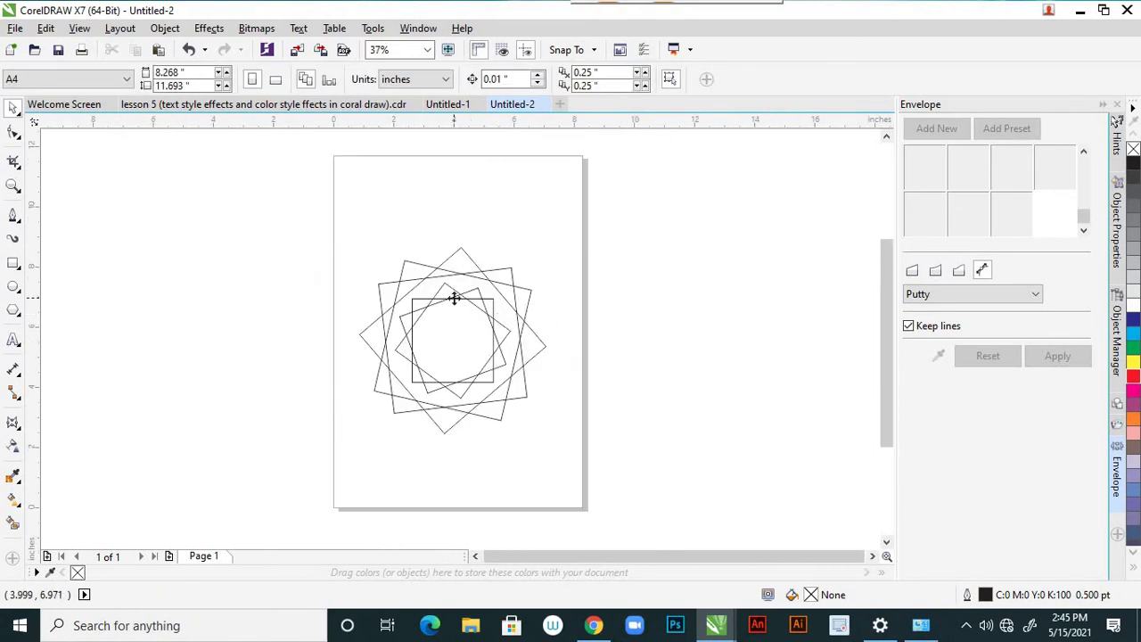
Try moving the outer star group off the page and undo the move
{"action": "left_click", "coordinate": [454, 299]}
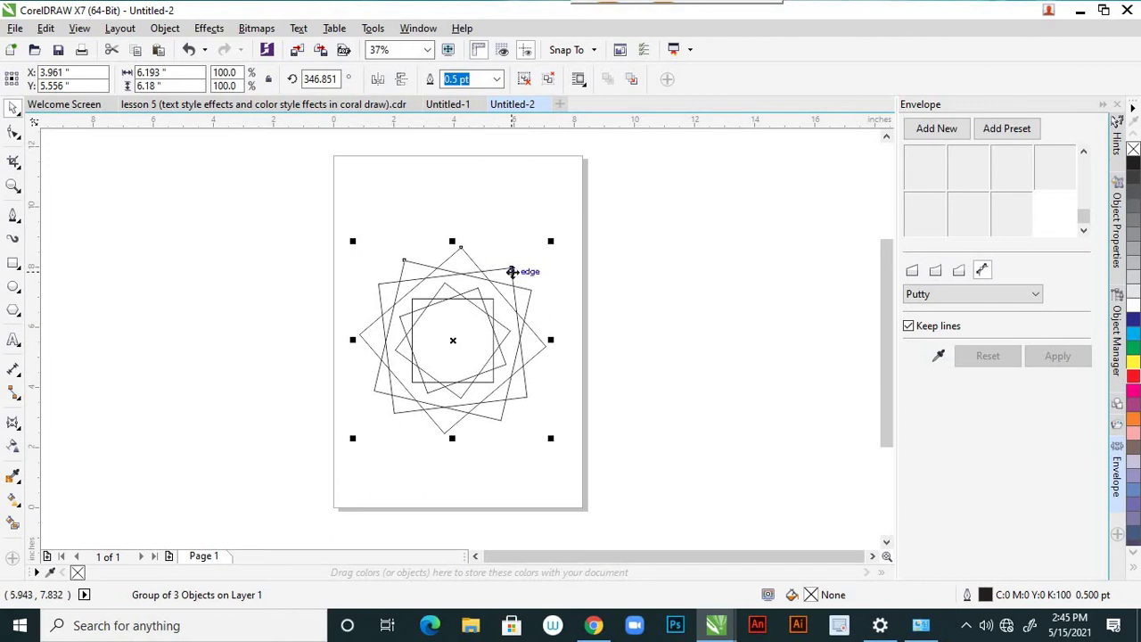
{"action": "left_click", "coordinate": [510, 279]}
{"action": "left_click", "coordinate": [509, 273]}
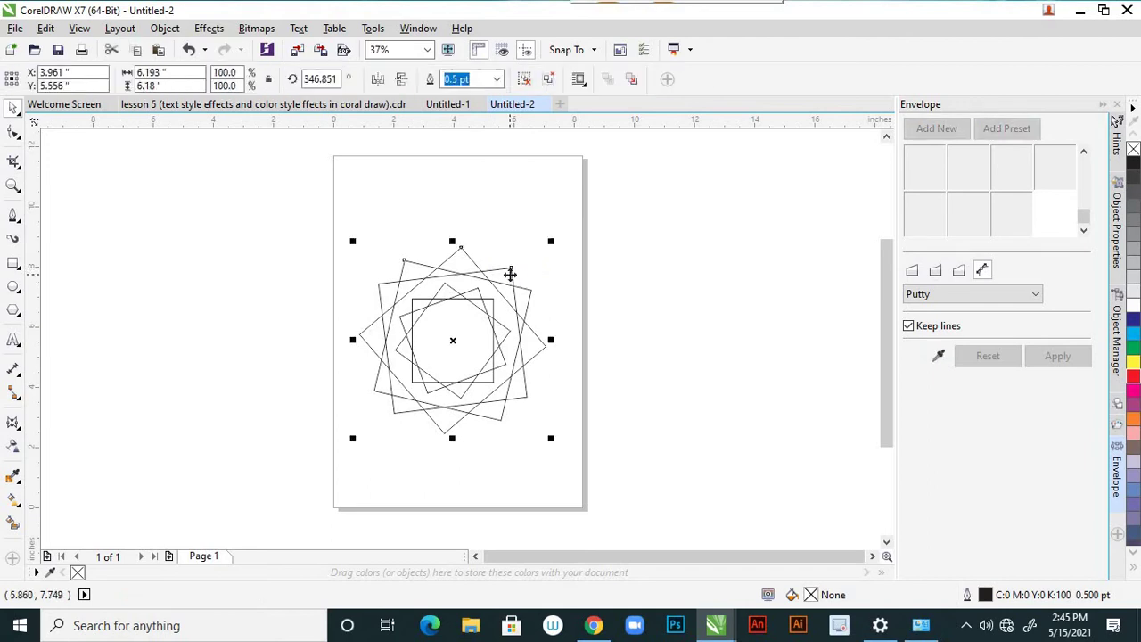
{"action": "left_click", "coordinate": [478, 308]}
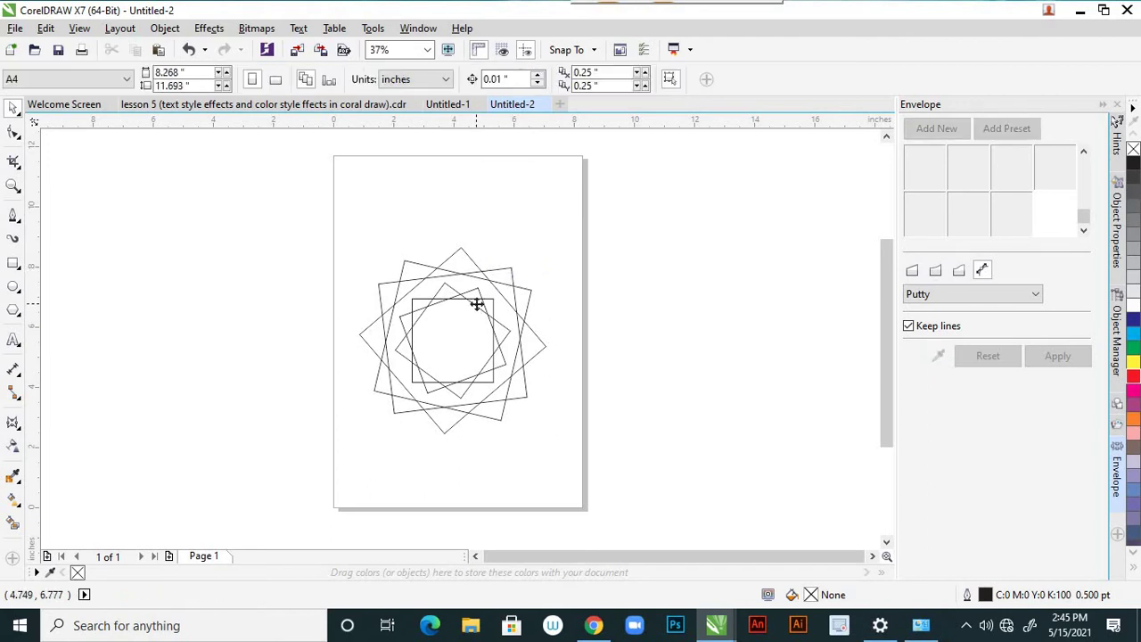
{"action": "left_click", "coordinate": [478, 305]}
{"action": "left_click_drag", "start_coordinate": [468, 306], "coordinate": [278, 335]}
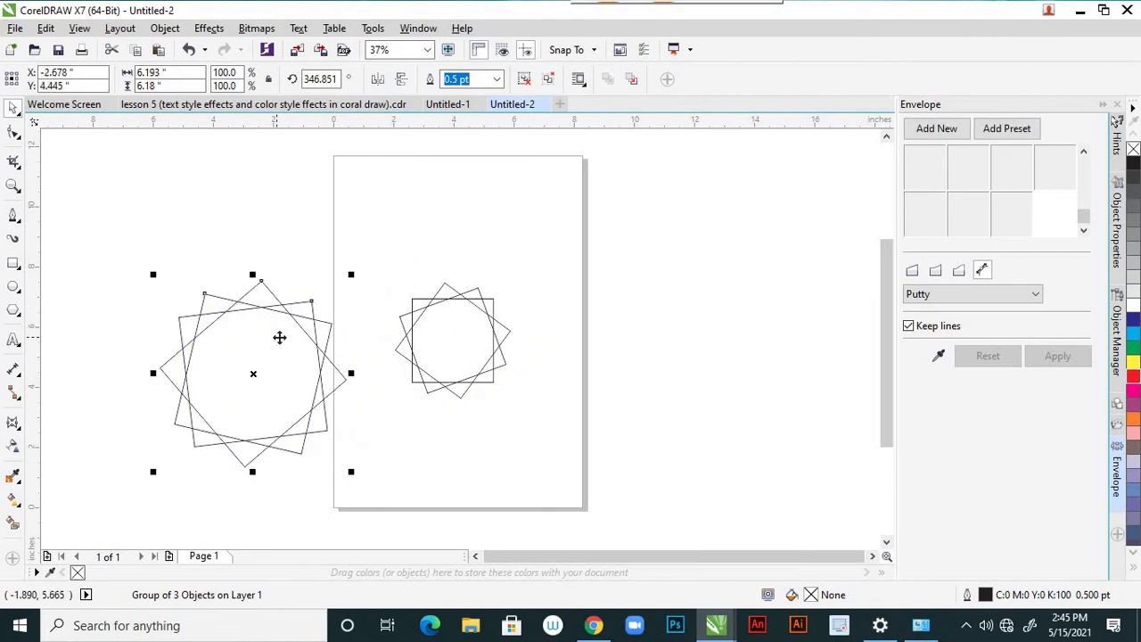
{"action": "key", "text": "ctrl+z"}
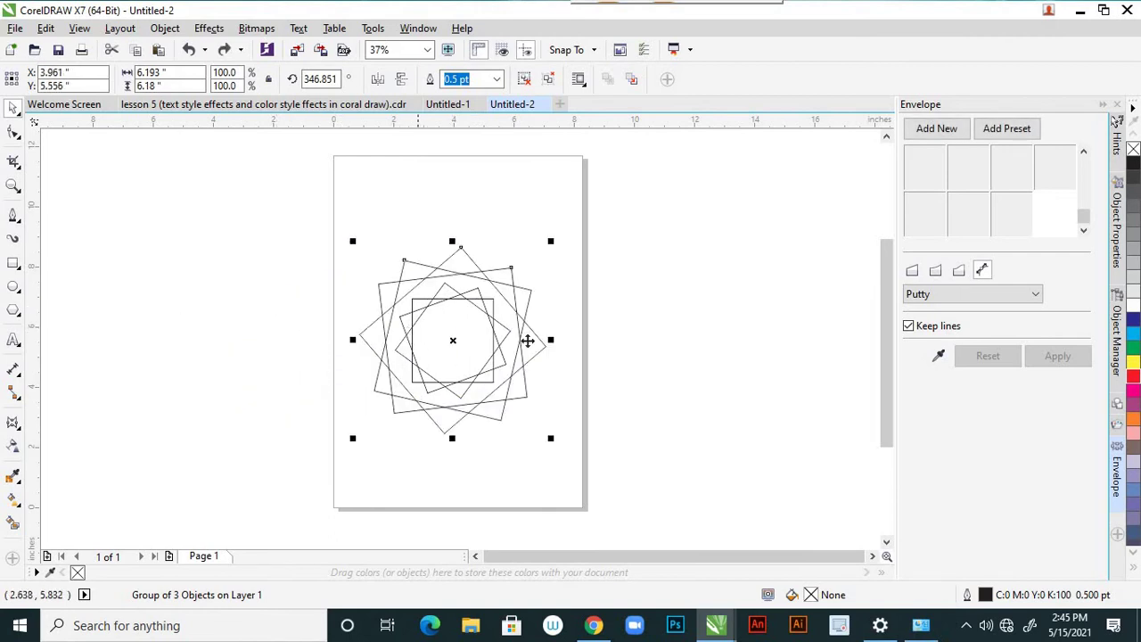
Group the inner and outer stars together and place the combined group around the middle of the page
{"action": "left_click", "coordinate": [669, 339]}
{"action": "left_click", "coordinate": [494, 361]}
{"action": "left_click", "coordinate": [539, 346]}
{"action": "left_click", "coordinate": [533, 349]}
{"action": "left_click", "coordinate": [496, 359]}
{"action": "left_click_drag", "start_coordinate": [553, 254], "coordinate": [395, 437]}
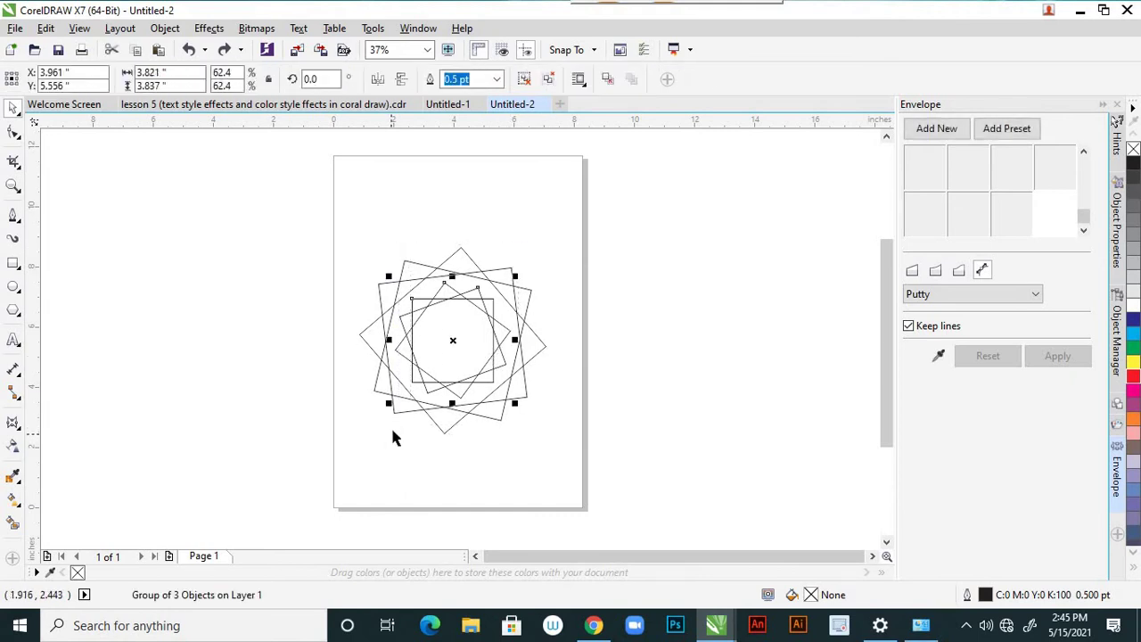
{"action": "left_click", "coordinate": [441, 431], "text": "shift"}
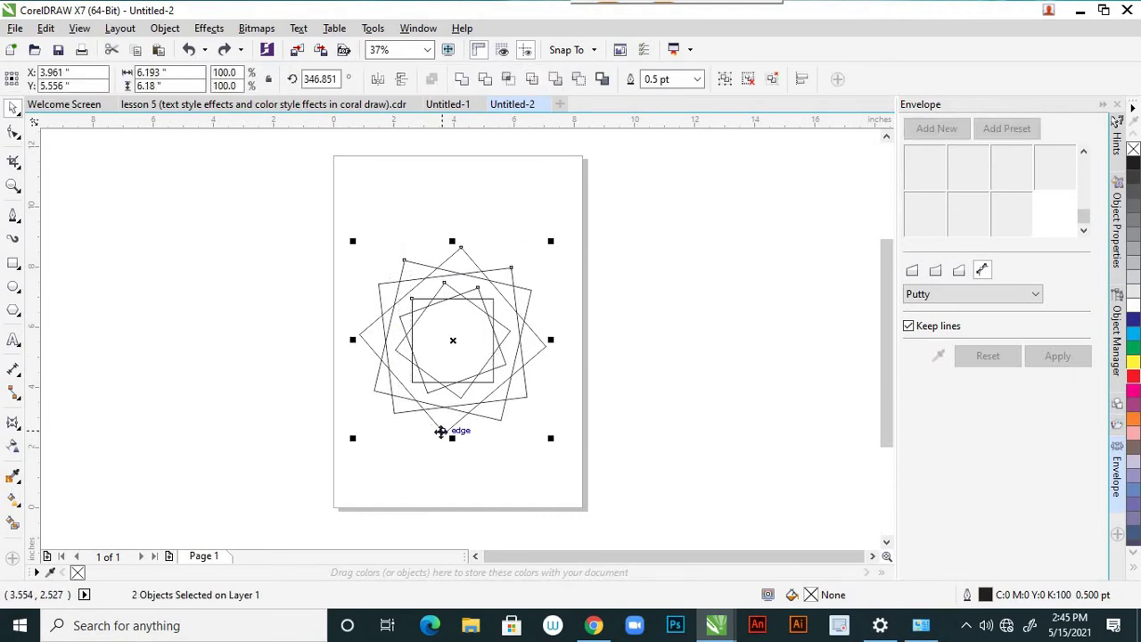
{"action": "left_click_drag", "start_coordinate": [473, 376], "coordinate": [349, 403]}
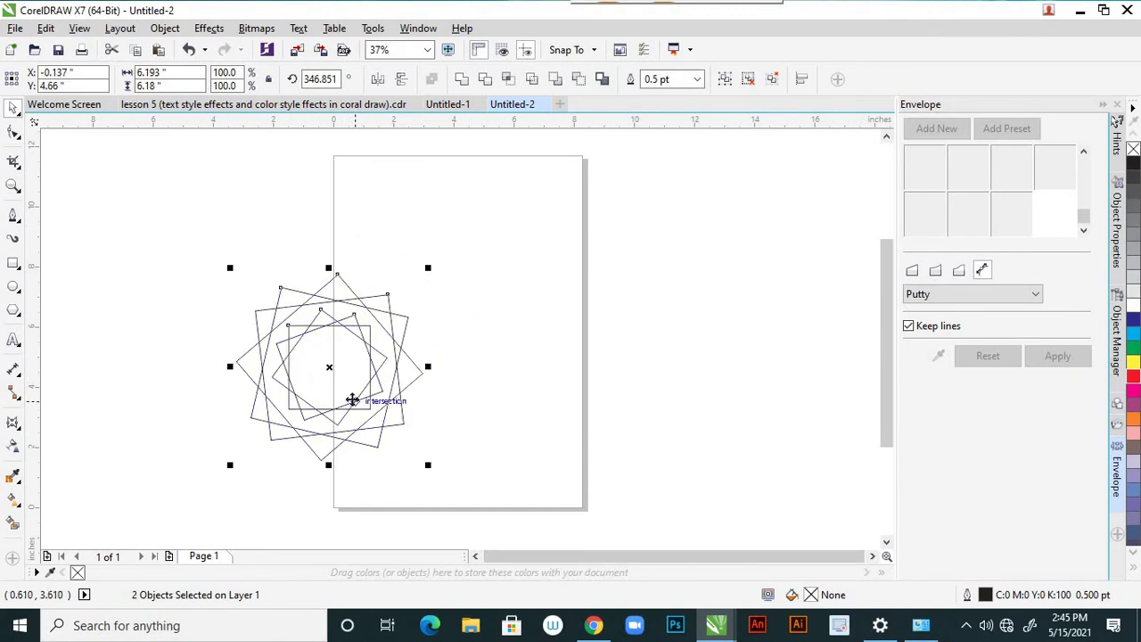
{"action": "left_click", "coordinate": [408, 351]}
{"action": "left_click", "coordinate": [476, 324]}
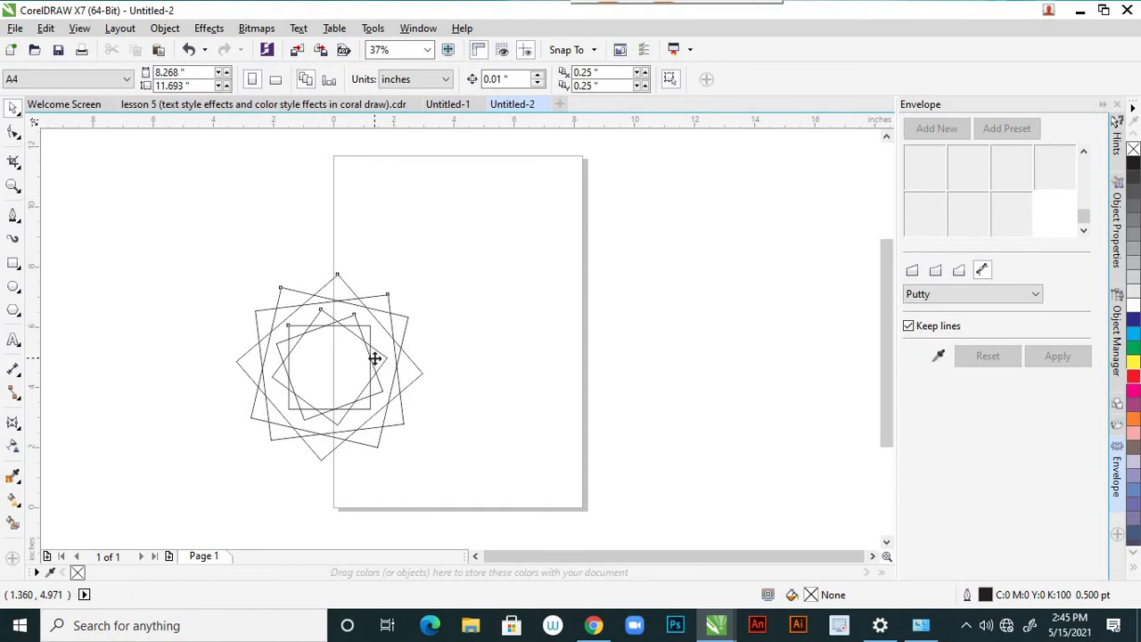
{"action": "left_click_drag", "start_coordinate": [374, 359], "coordinate": [498, 344]}
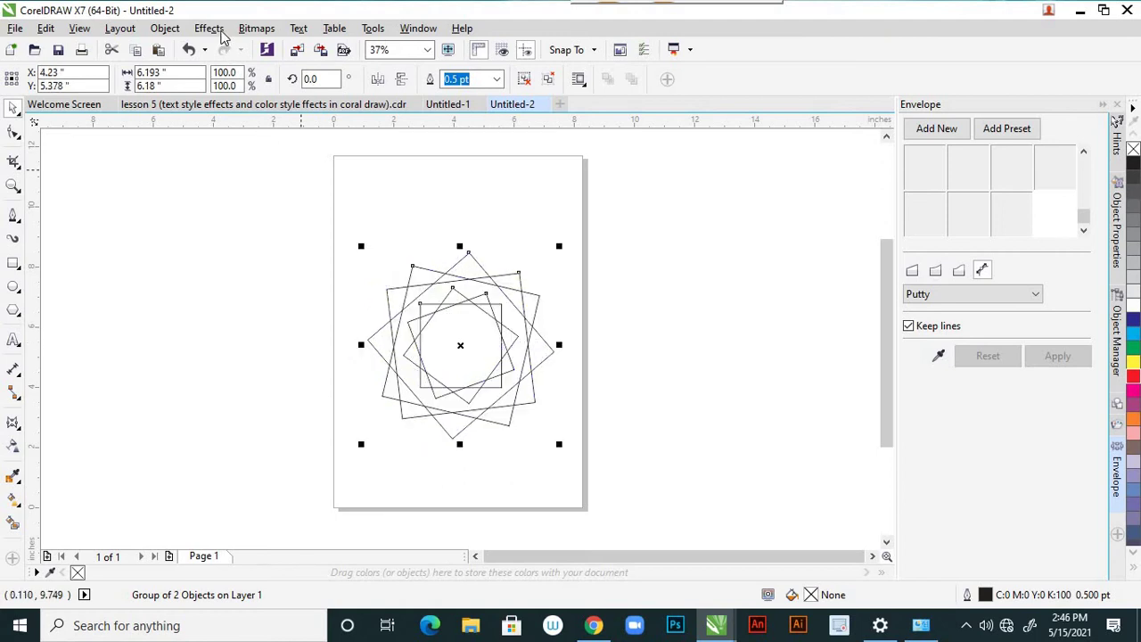
{"action": "left_click", "coordinate": [166, 29]}
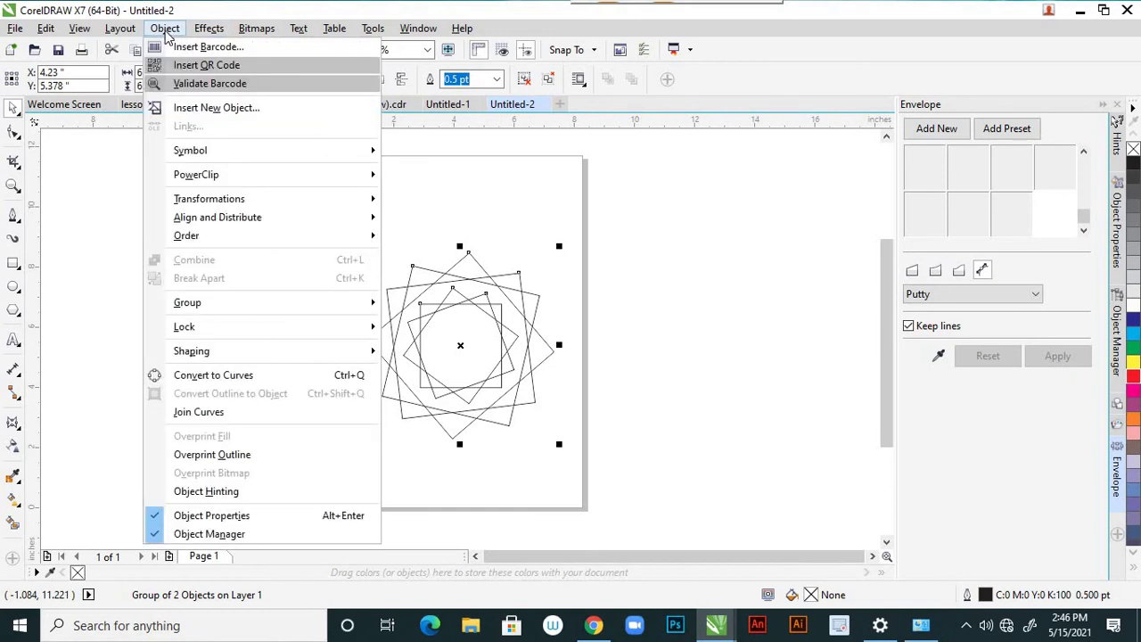
{"action": "mouse_move", "coordinate": [48, 32]}
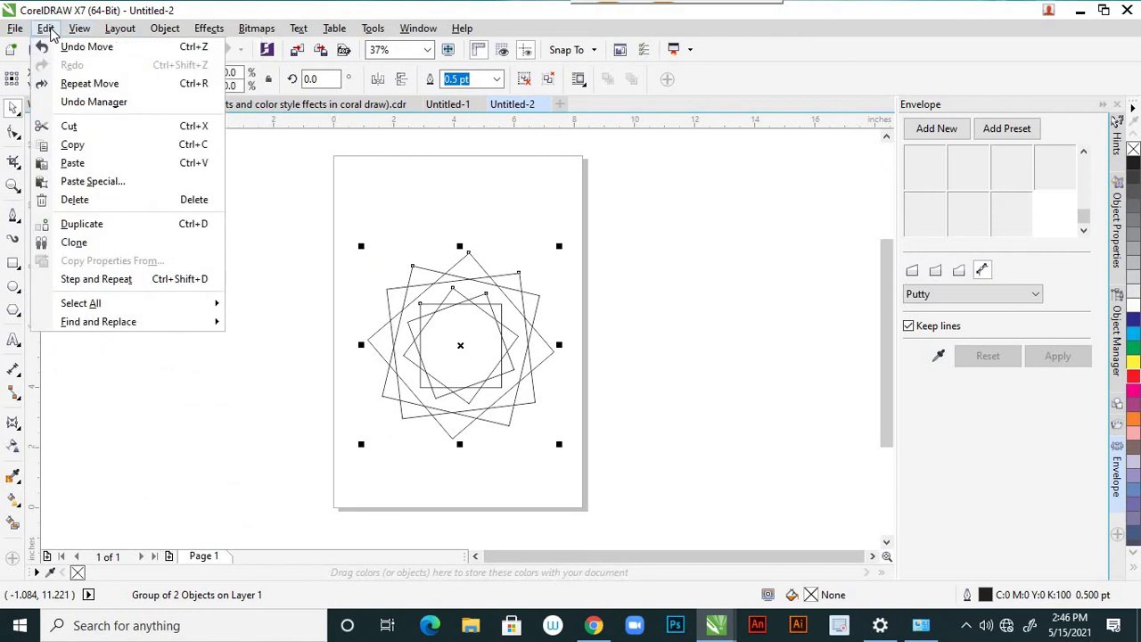
{"action": "left_click", "coordinate": [303, 128]}
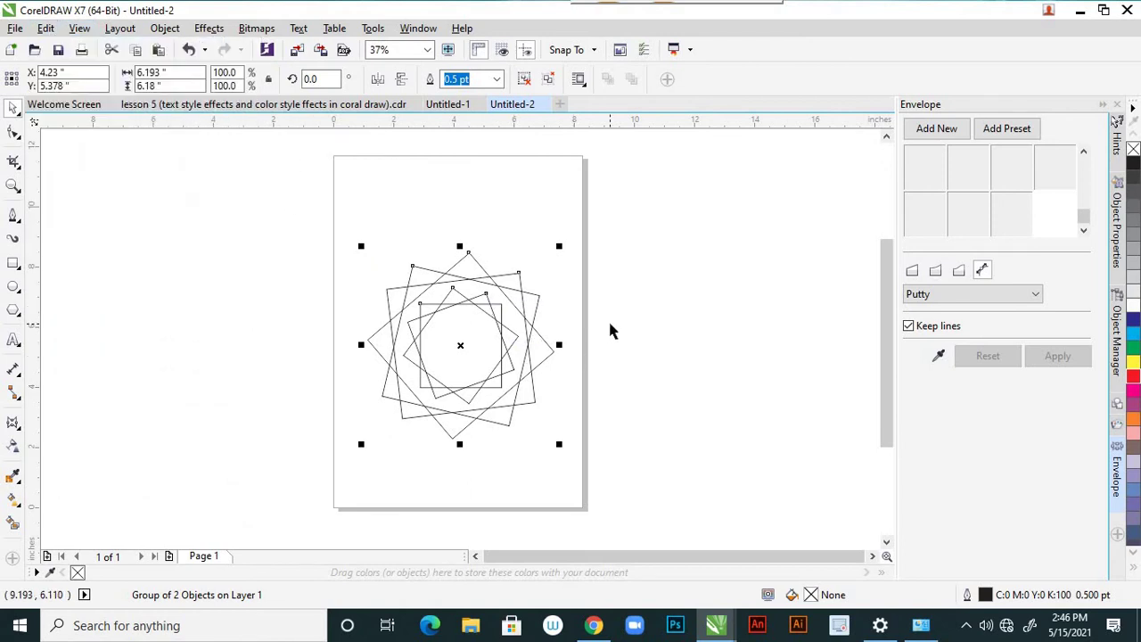
{"action": "right_click", "coordinate": [500, 326]}
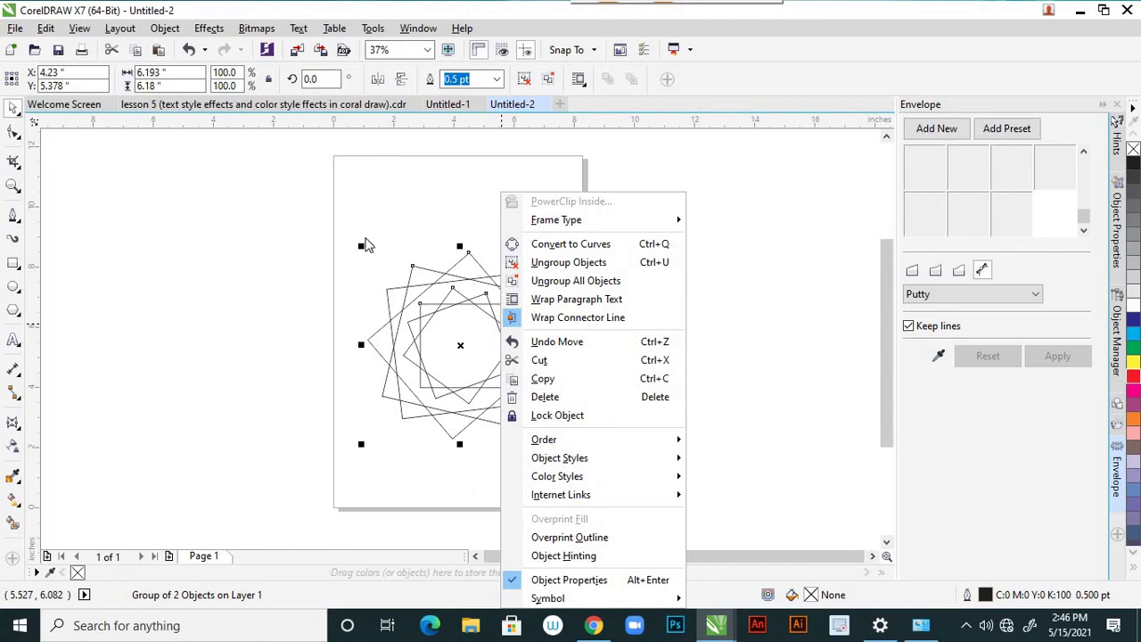
{"action": "left_click", "coordinate": [308, 201]}
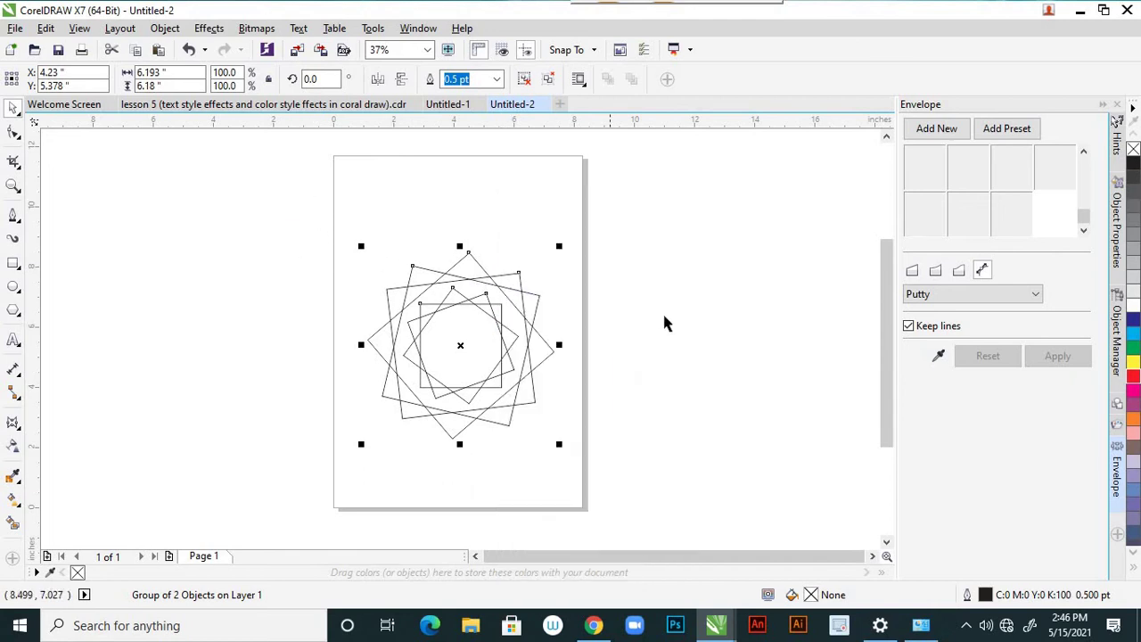
{"action": "left_click", "coordinate": [547, 301]}
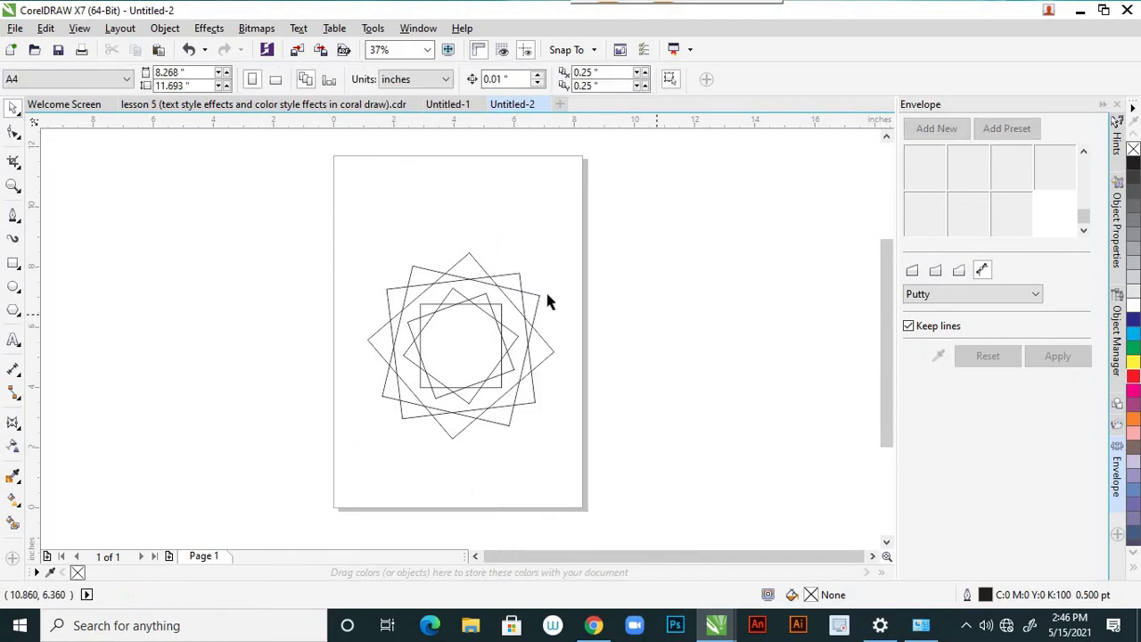
Try filling the whole star group with yellow and undo the fill
{"action": "left_click", "coordinate": [500, 327]}
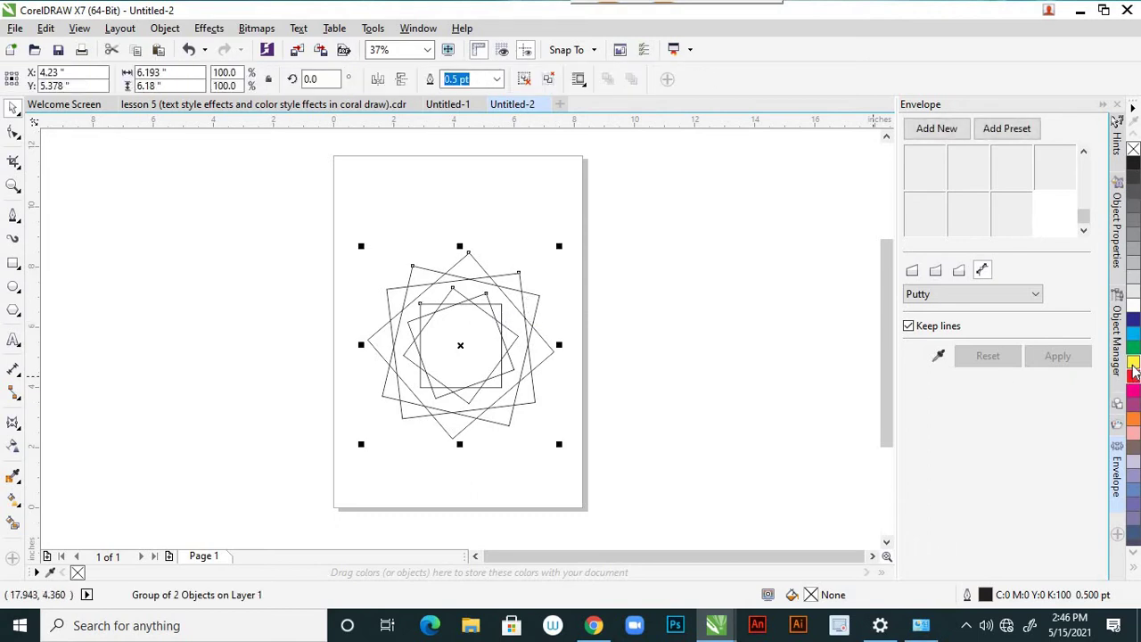
{"action": "left_click", "coordinate": [1133, 365]}
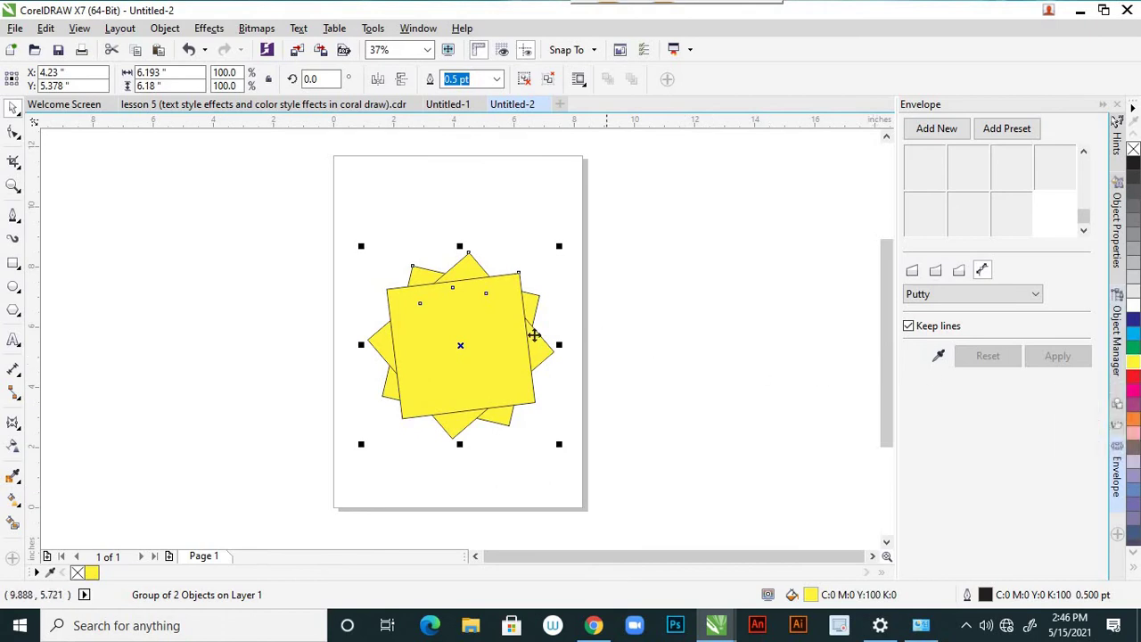
{"action": "key", "text": "ctrl+z"}
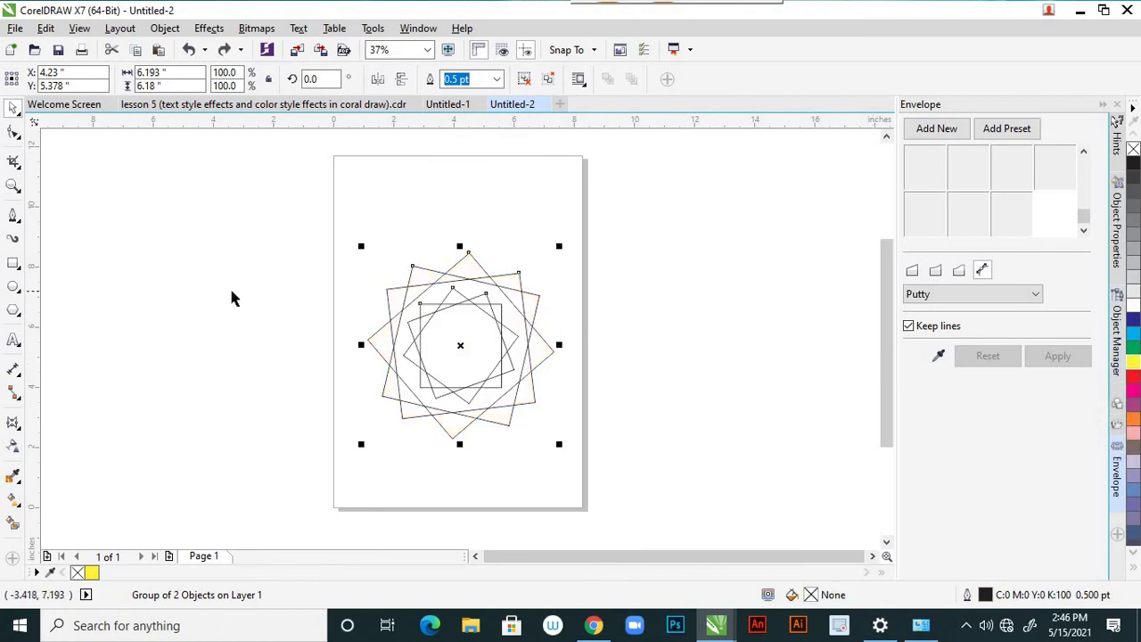
{"action": "left_click", "coordinate": [298, 173]}
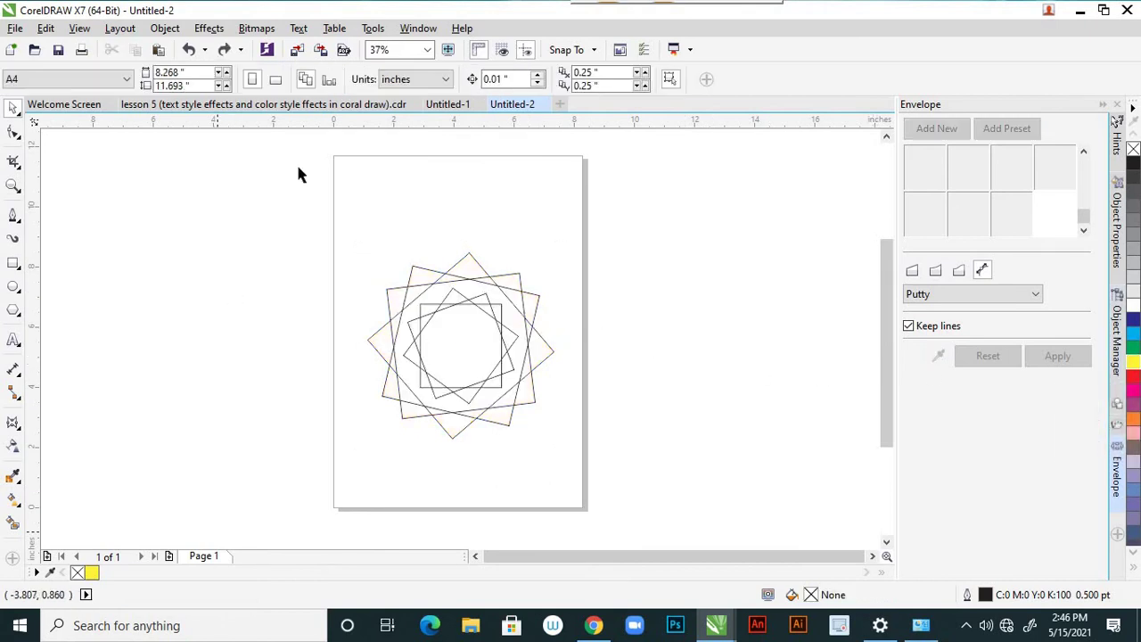
Use Smart Fill to colour the star's topmost outer point yellow and the adjacent upper-left point red
{"action": "left_click", "coordinate": [13, 525]}
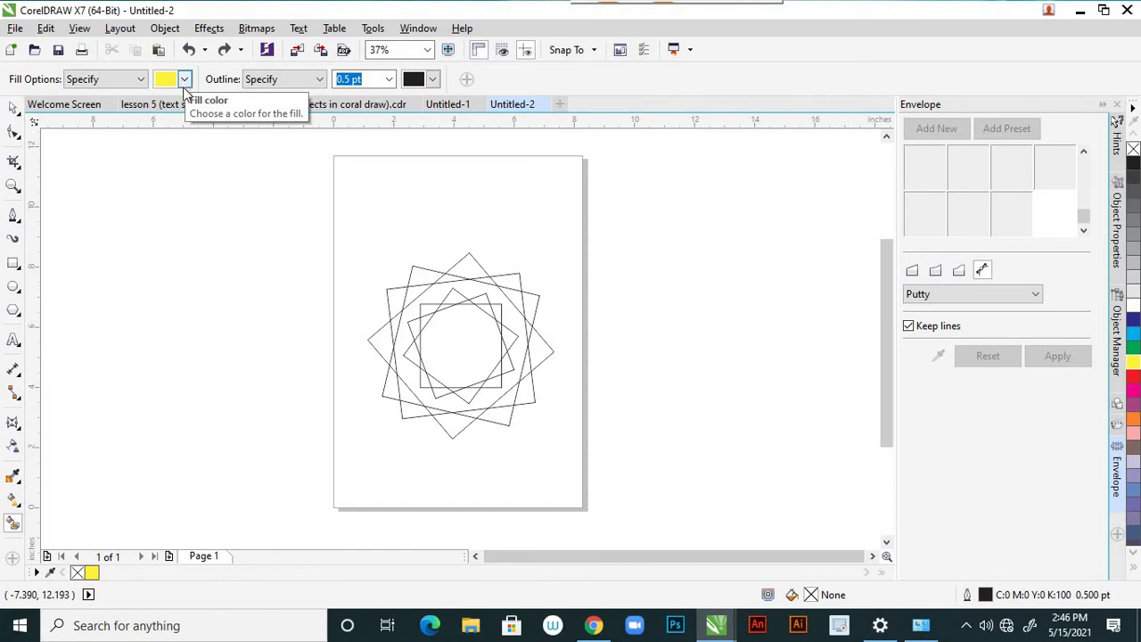
{"action": "scroll", "coordinate": [497, 301], "scroll_direction": "up", "scroll_amount": 2}
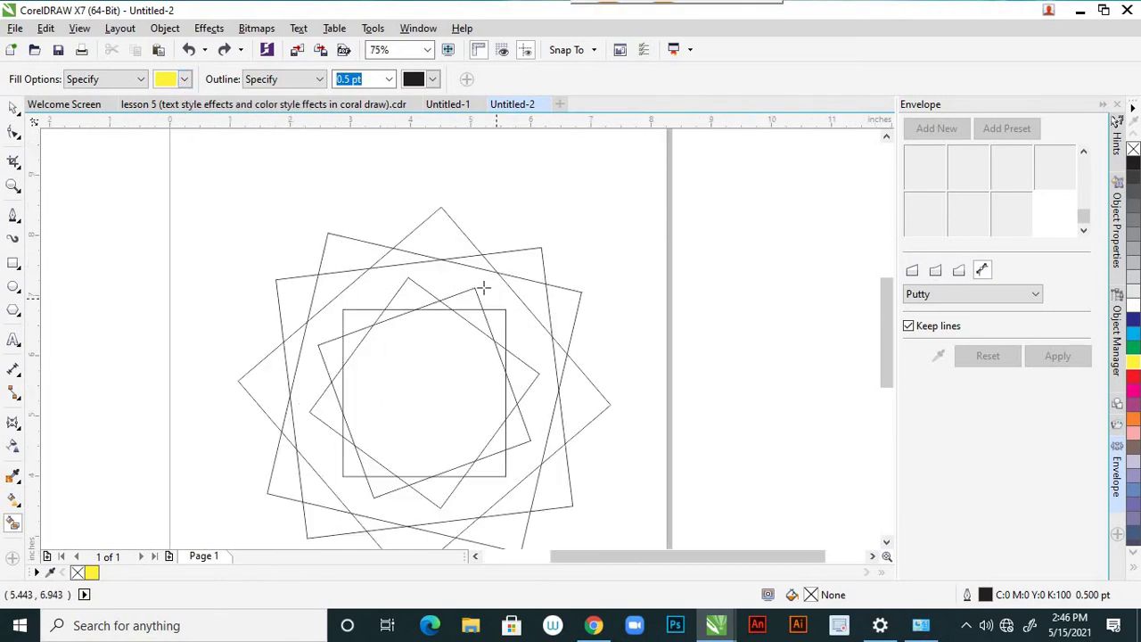
{"action": "left_click", "coordinate": [447, 241]}
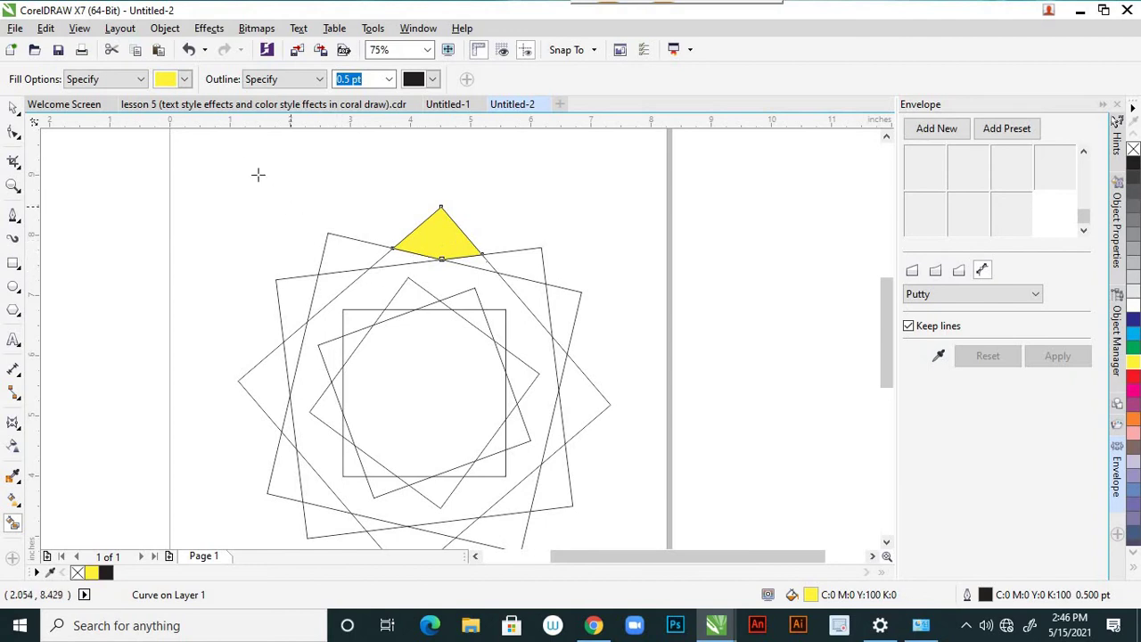
{"action": "left_click", "coordinate": [186, 80]}
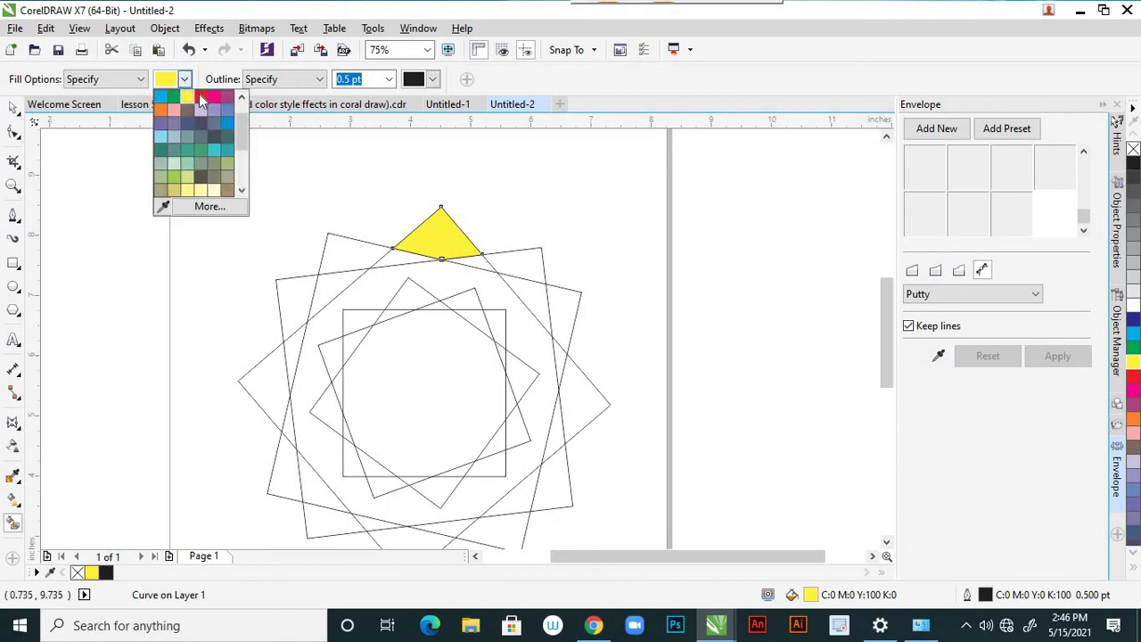
{"action": "left_click", "coordinate": [200, 95]}
{"action": "left_click", "coordinate": [348, 253]}
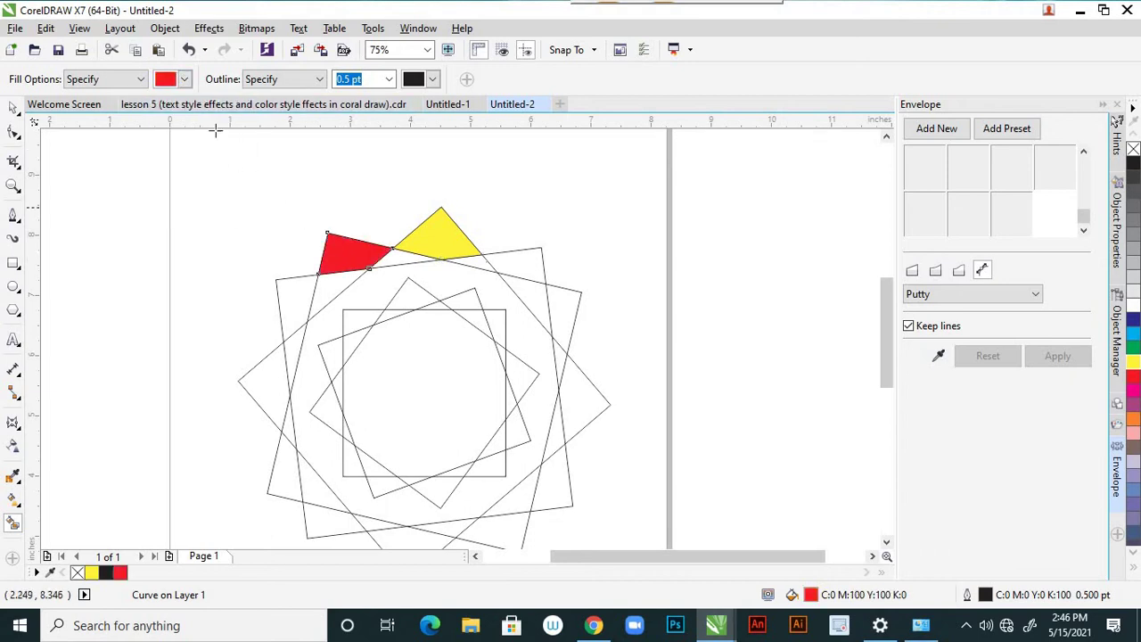
Smart-fill the next two outer points counter-clockwise from the red one, the first green and the leftmost cyan
{"action": "left_click", "coordinate": [184, 80]}
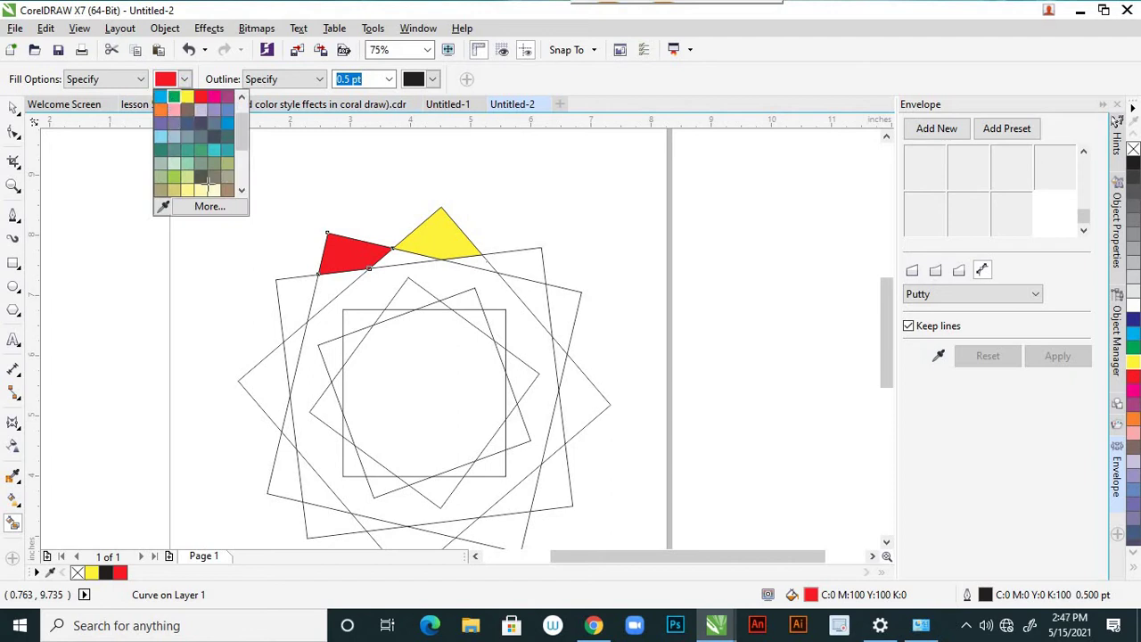
{"action": "left_click", "coordinate": [174, 96]}
{"action": "left_click", "coordinate": [298, 295]}
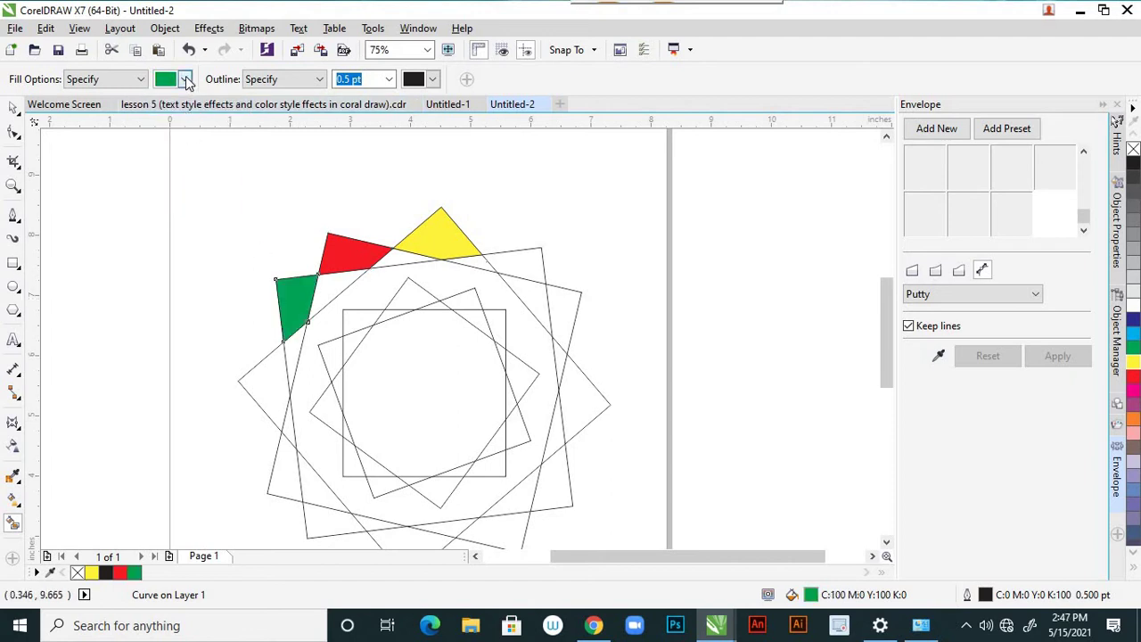
{"action": "left_click", "coordinate": [186, 81]}
{"action": "left_click", "coordinate": [159, 95]}
{"action": "left_click", "coordinate": [267, 385]}
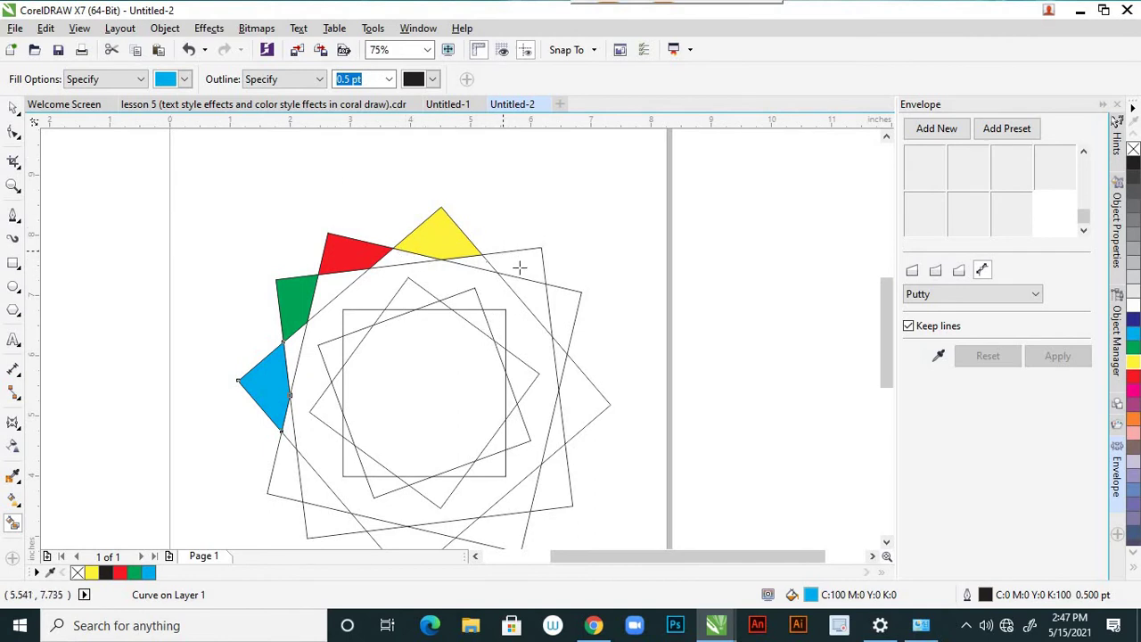
Smart-fill the outer point just clockwise of the yellow one red and the small triangle directly below it green
{"action": "left_click", "coordinate": [184, 78]}
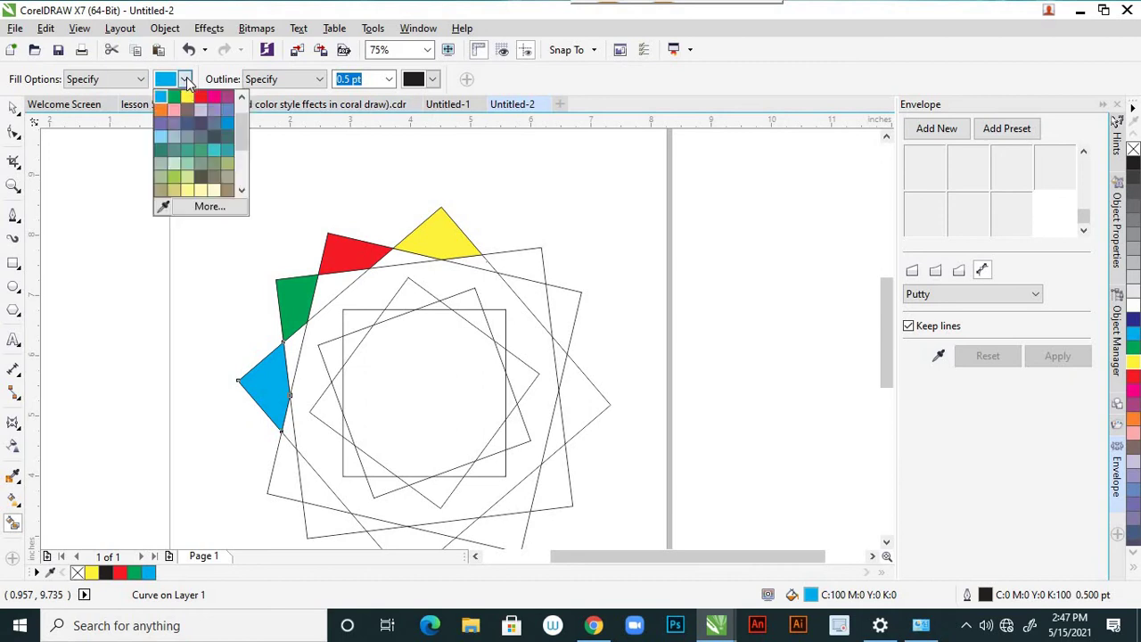
{"action": "left_click", "coordinate": [203, 99]}
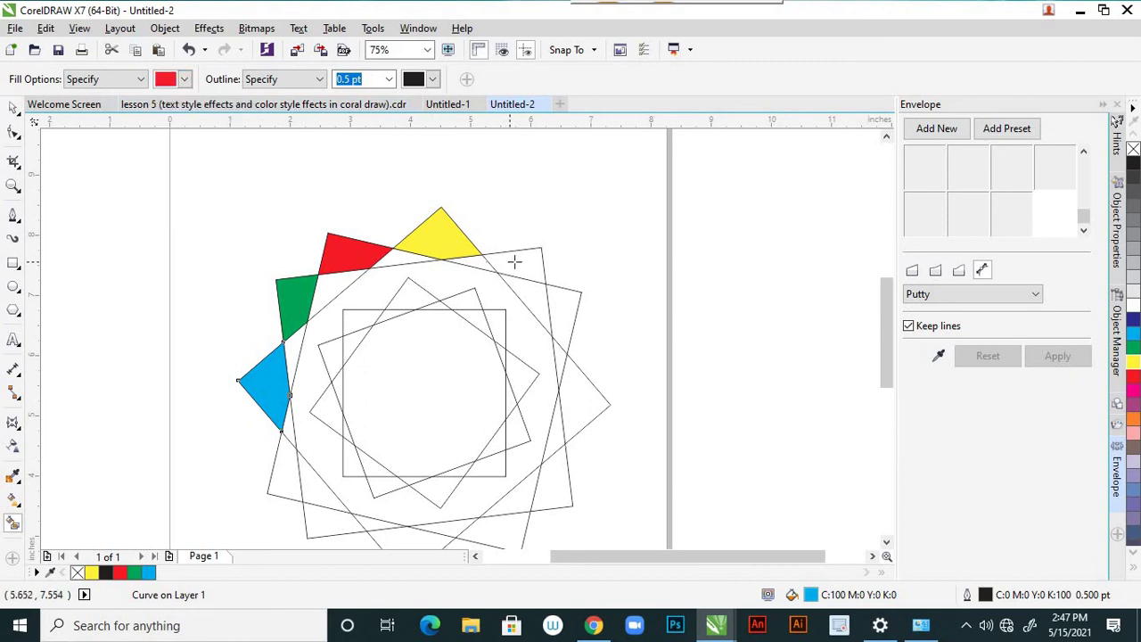
{"action": "left_click", "coordinate": [515, 260]}
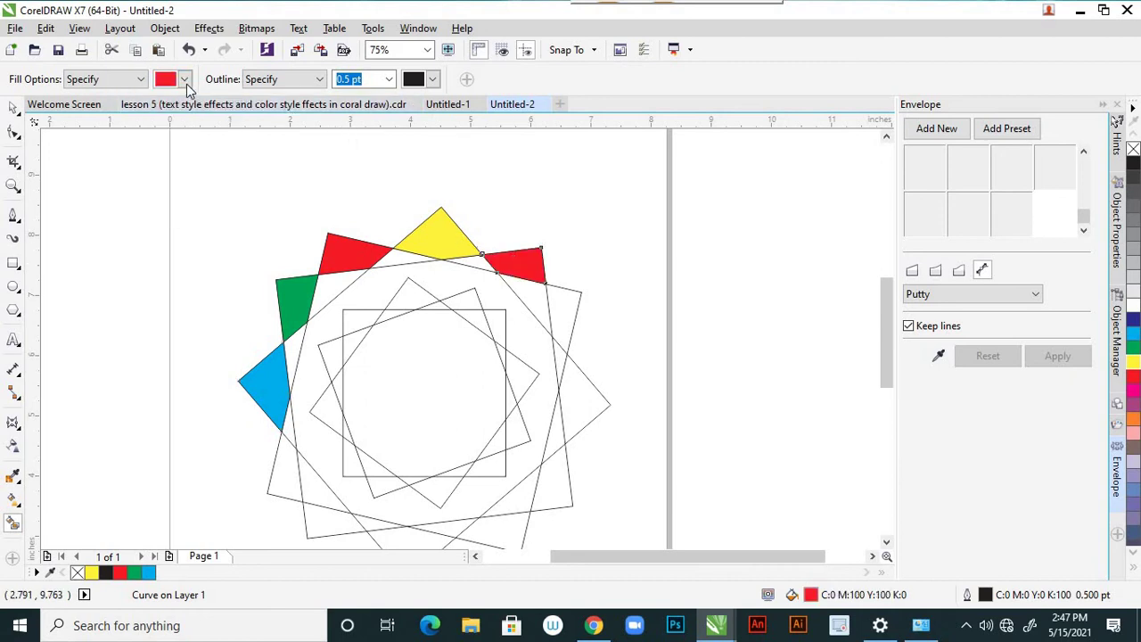
{"action": "left_click", "coordinate": [185, 78]}
{"action": "left_click", "coordinate": [222, 99]}
{"action": "left_click", "coordinate": [535, 301]}
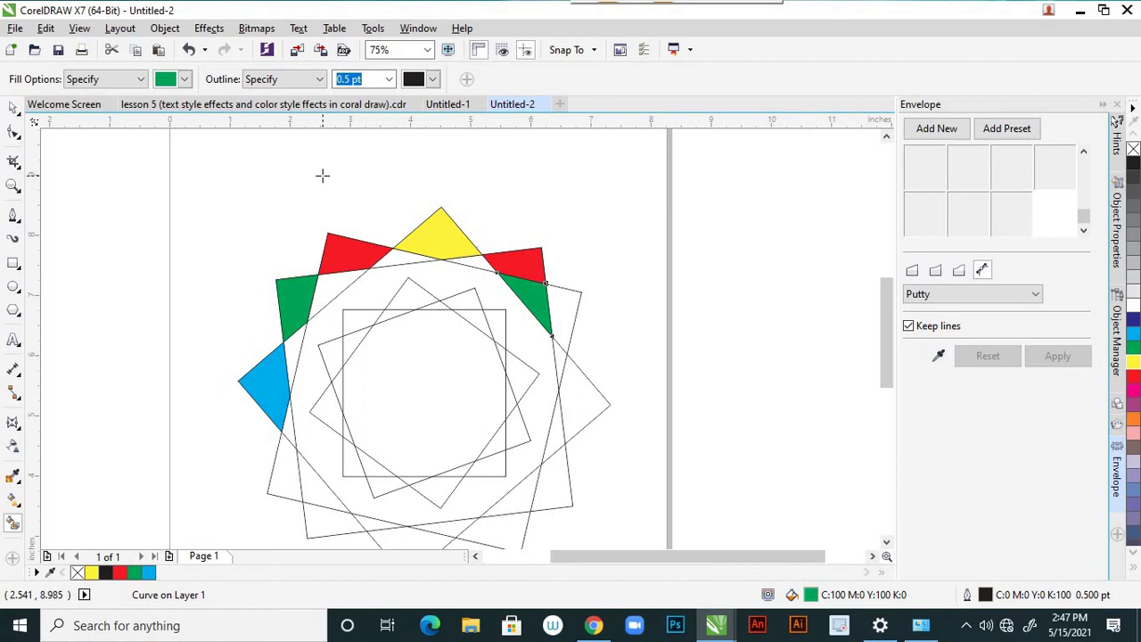
Smart-fill the outer point beside the right-hand green triangle and the large central polygon with cyan
{"action": "left_click", "coordinate": [184, 78]}
{"action": "left_click", "coordinate": [161, 96]}
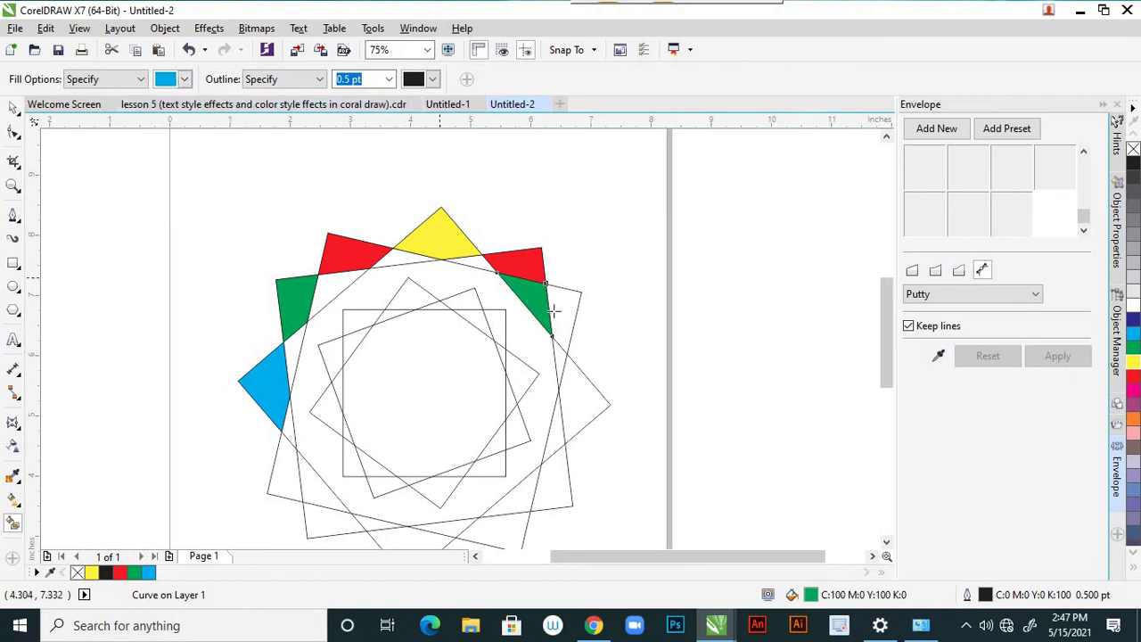
{"action": "left_click", "coordinate": [564, 314]}
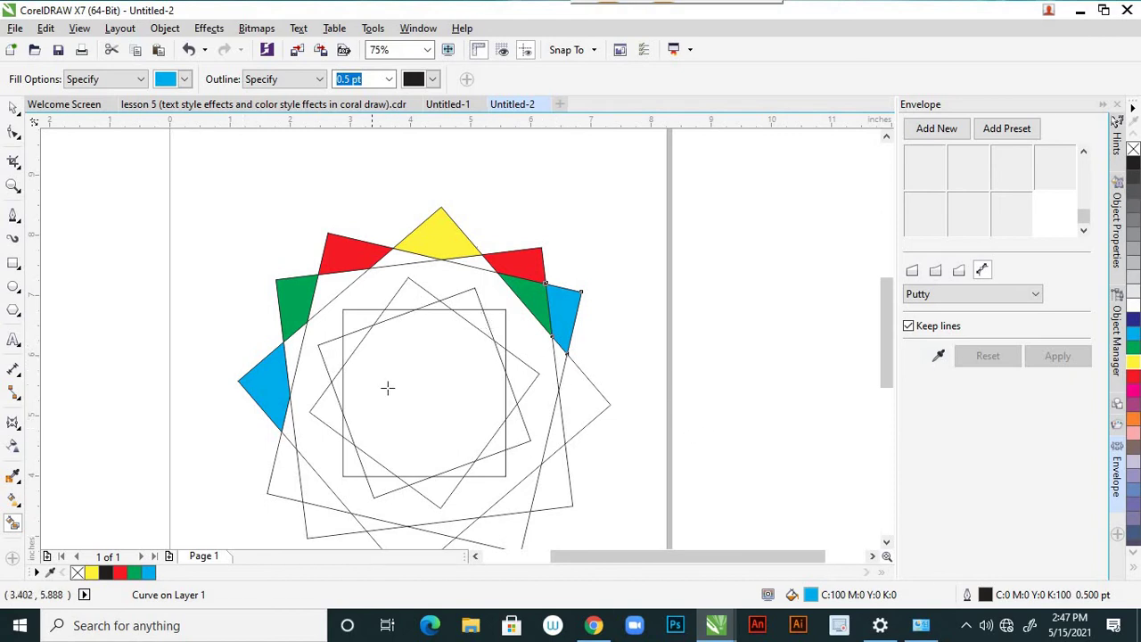
{"action": "left_click", "coordinate": [414, 381]}
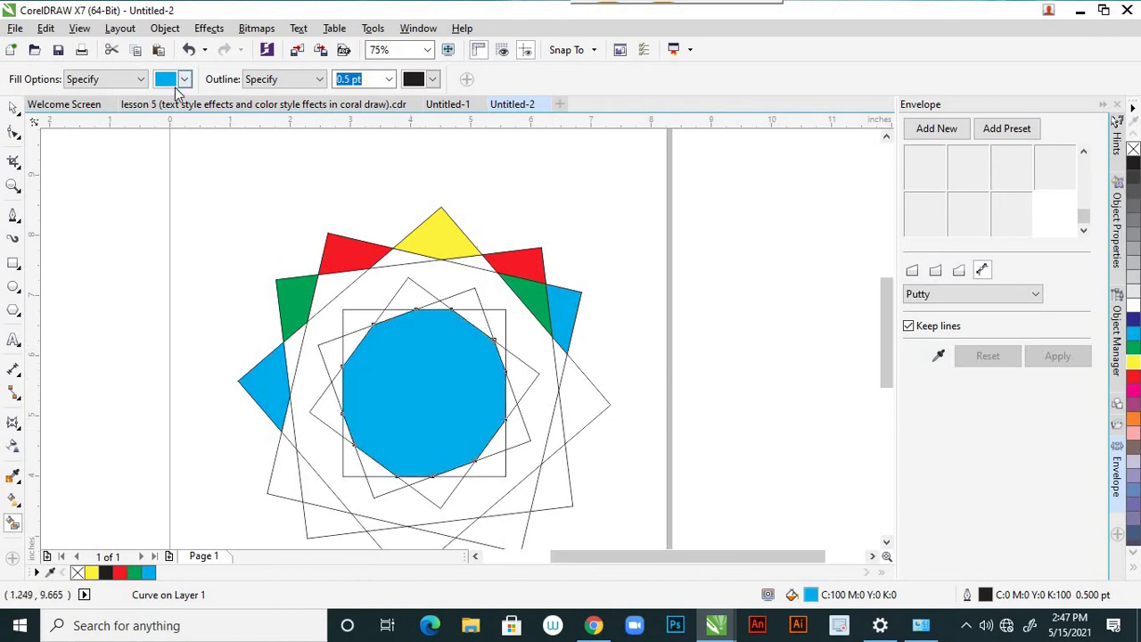
Smart-fill the ring-shaped region between the inner and outer stars with light blue (C:40 M:0 Y:0 K:0)
{"action": "left_click", "coordinate": [183, 78]}
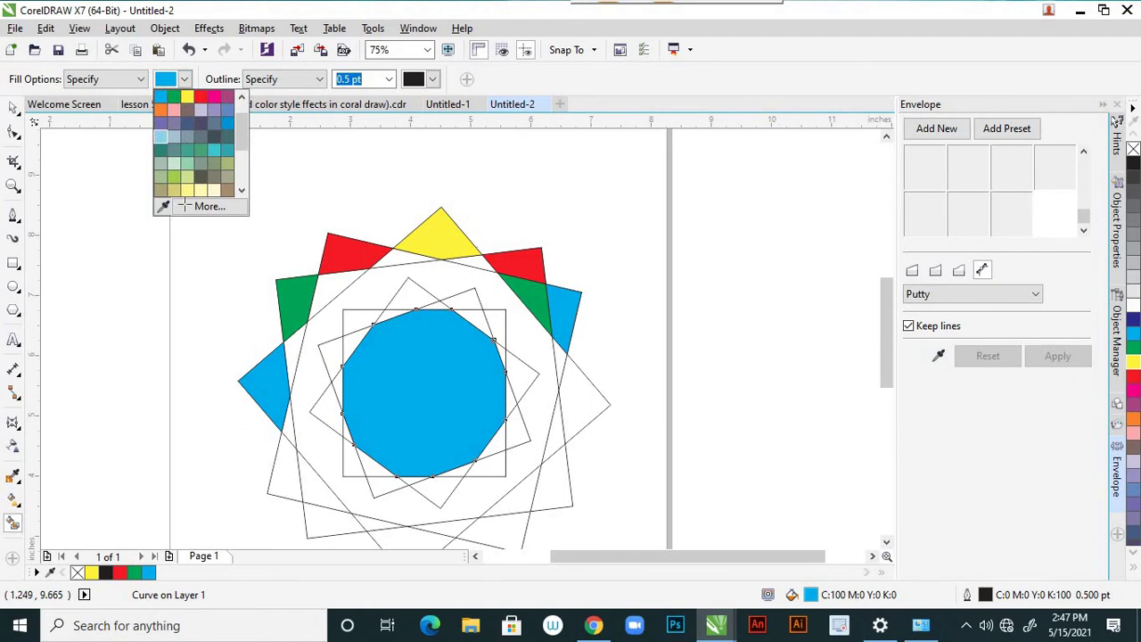
{"action": "left_click", "coordinate": [173, 136]}
{"action": "left_click", "coordinate": [382, 284]}
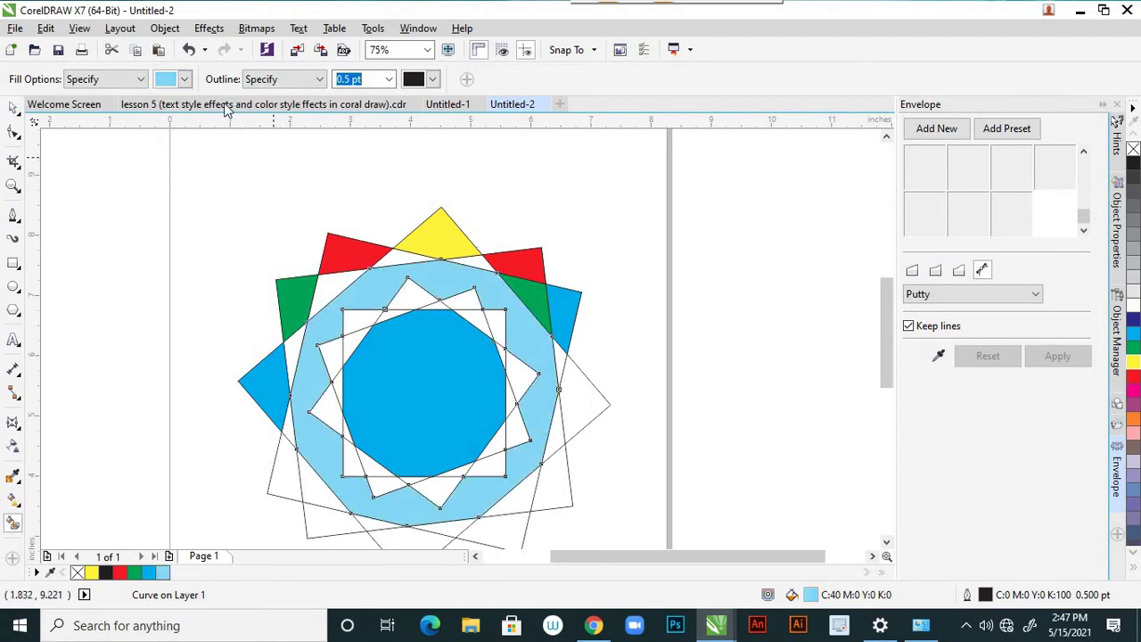
Smart-fill the lower-right, lower-left and rightmost outer star points with crimson (C:0 M:100 Y:60 K:0)
{"action": "left_click", "coordinate": [186, 78]}
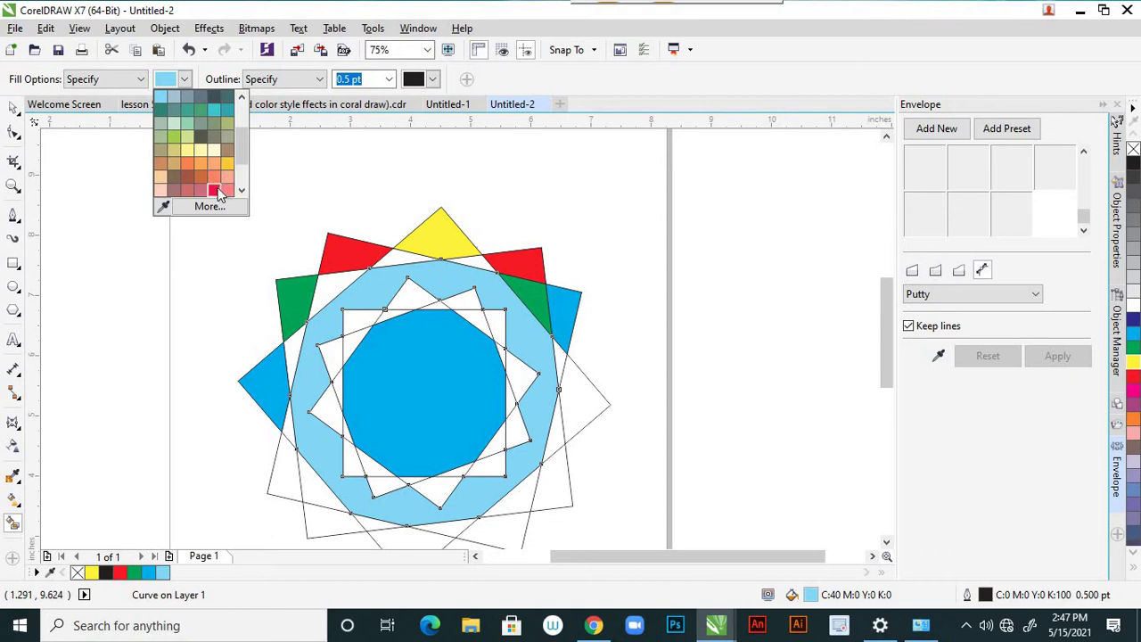
{"action": "left_click", "coordinate": [235, 238]}
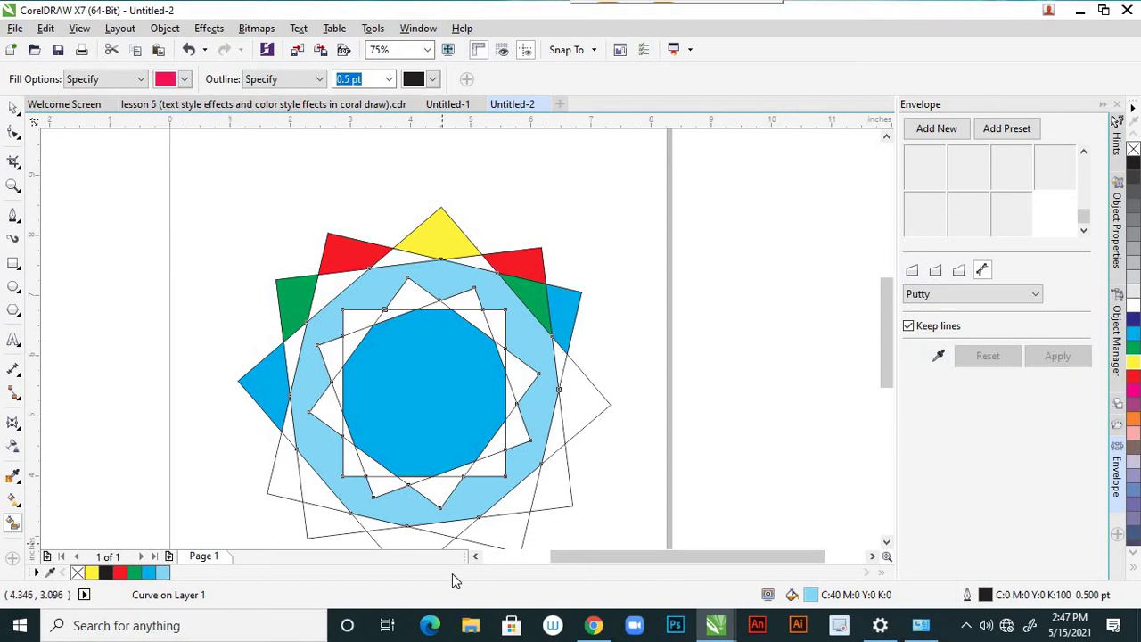
{"action": "left_click", "coordinate": [504, 533]}
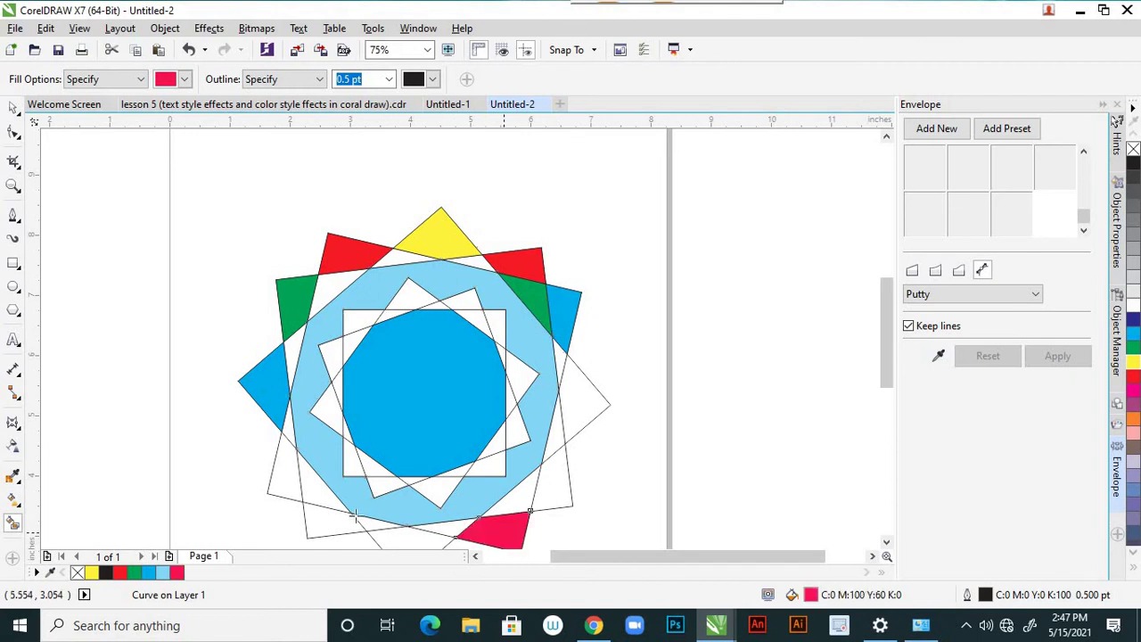
{"action": "left_click", "coordinate": [283, 474]}
{"action": "left_click", "coordinate": [580, 394]}
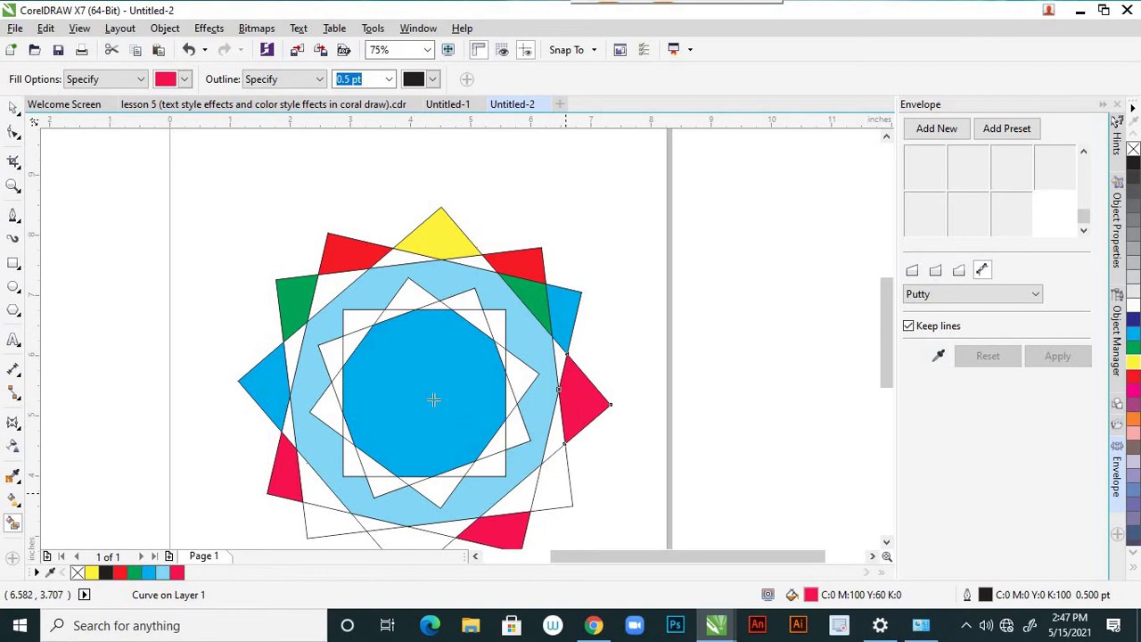
Smart-fill the four corner tips of the inner star's diamond-like square with pink-purple (C:20 M:80 Y:0 K:0)
{"action": "left_click", "coordinate": [183, 80]}
{"action": "left_click", "coordinate": [205, 169]}
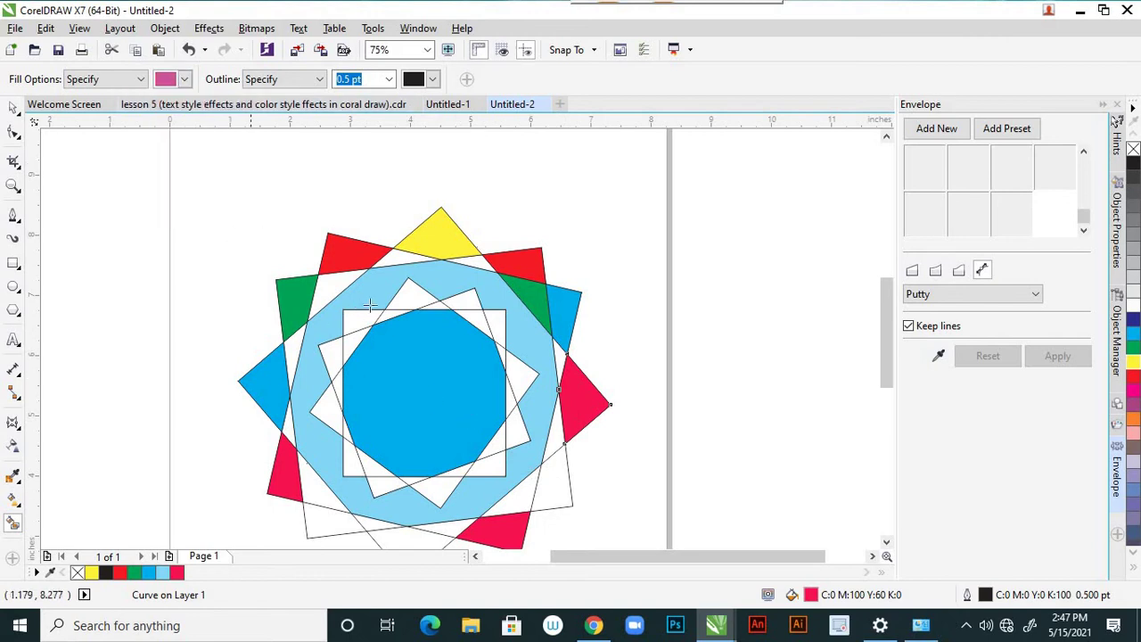
{"action": "left_click", "coordinate": [410, 296]}
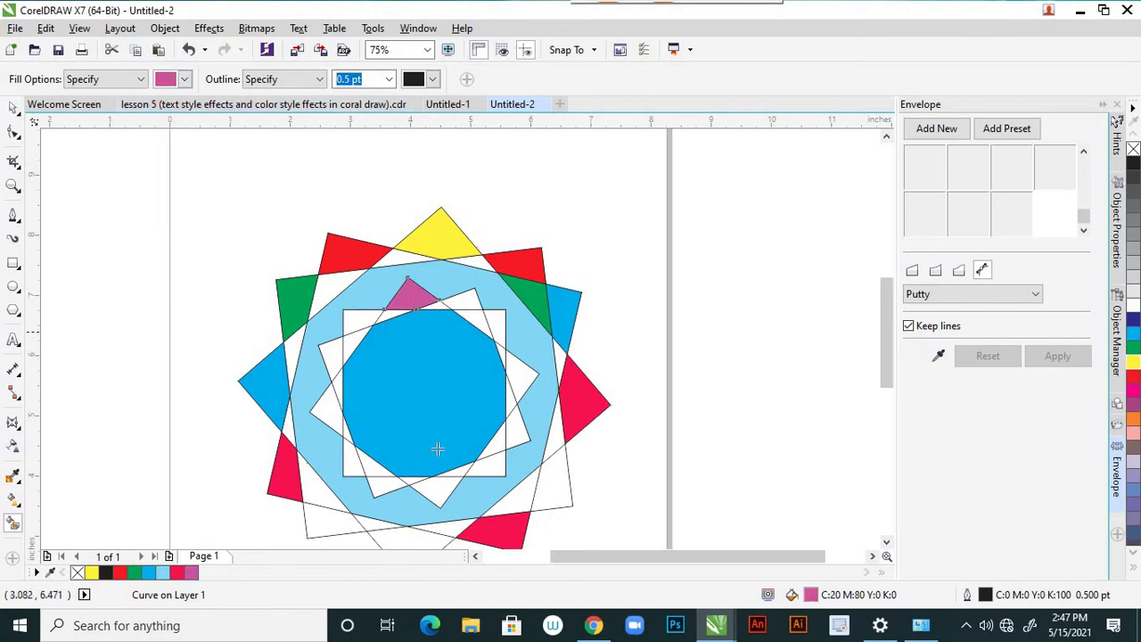
{"action": "left_click", "coordinate": [438, 488]}
{"action": "left_click", "coordinate": [519, 378]}
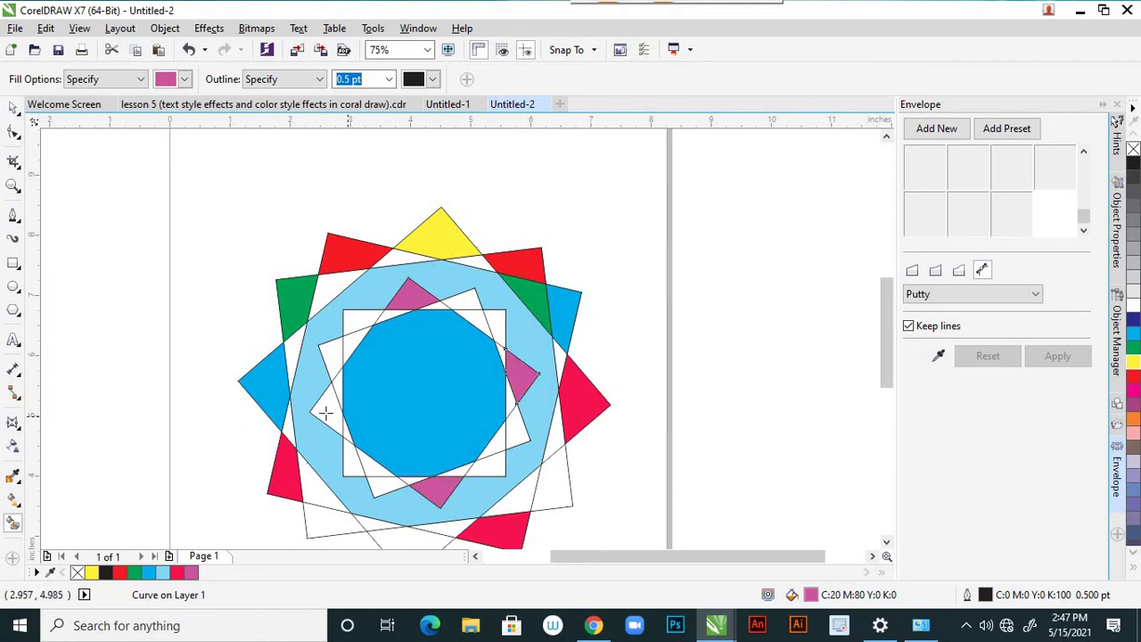
{"action": "left_click", "coordinate": [326, 412]}
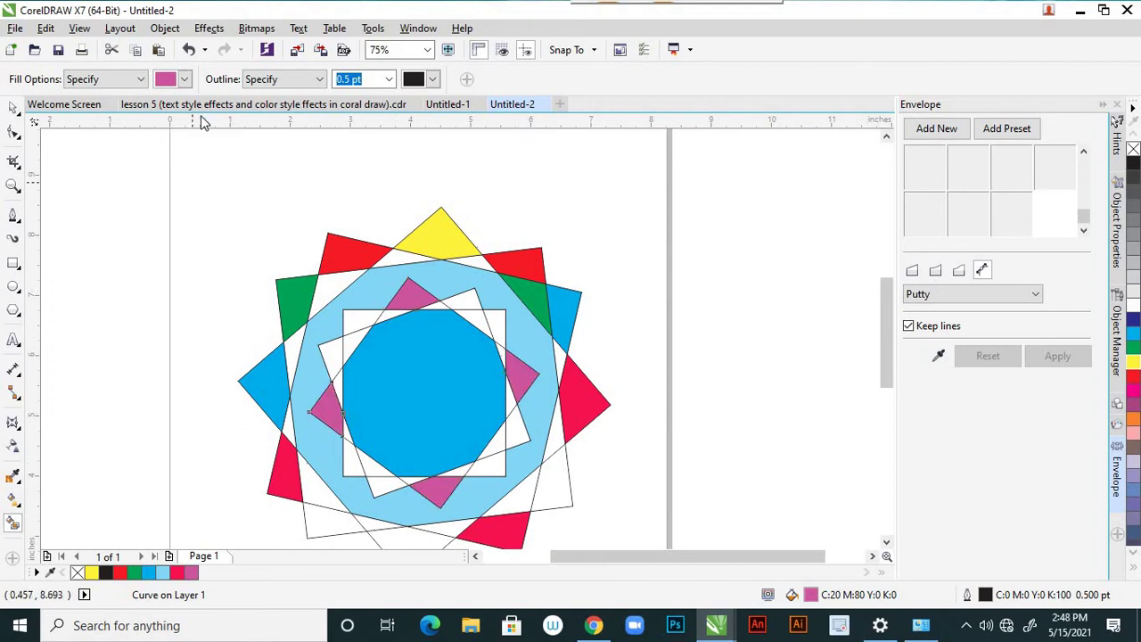
Smart-fill turquoise (C:60 M:0 Y:20 K:0) into the upper-left and lower-right triangles bordering the ring and the lower-left outer corner
{"action": "left_click", "coordinate": [184, 79]}
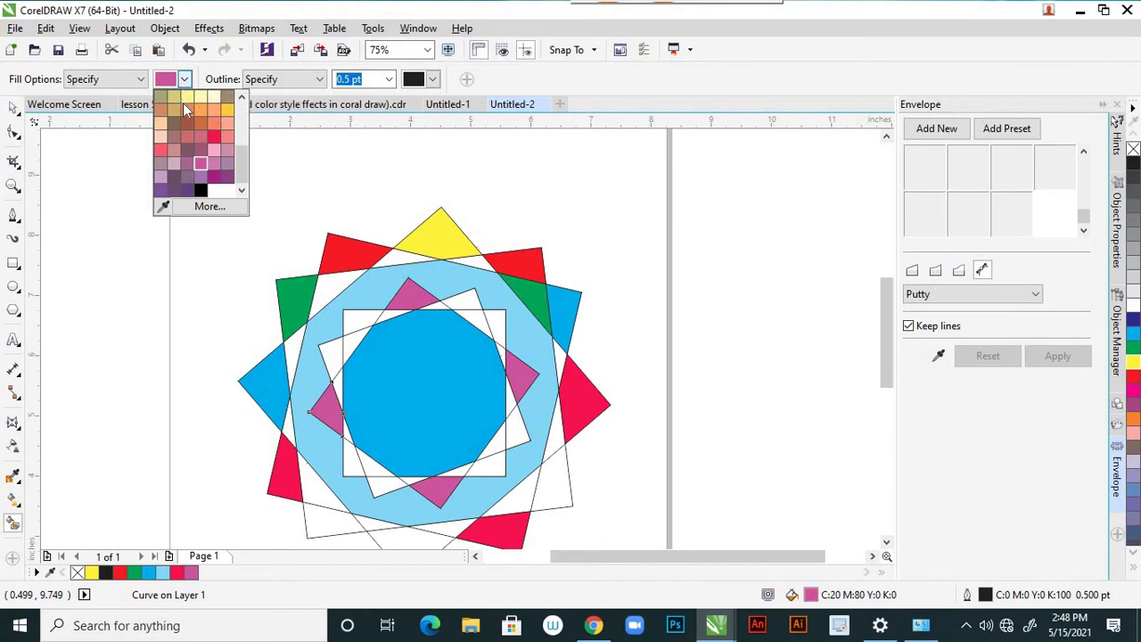
{"action": "left_click_drag", "start_coordinate": [238, 140], "coordinate": [240, 113]}
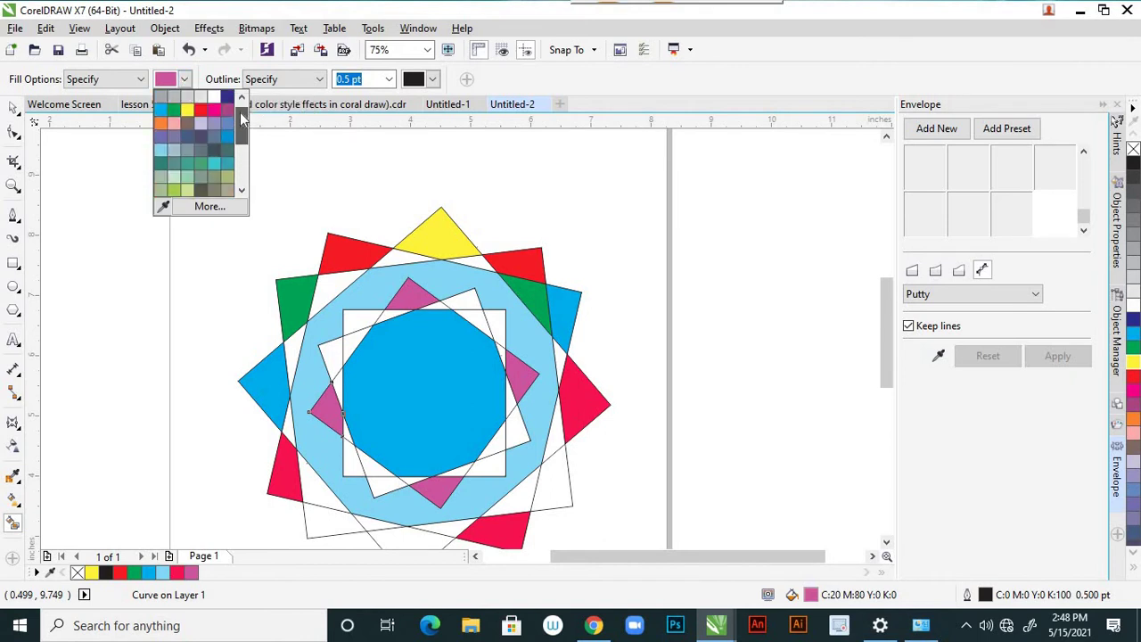
{"action": "left_click", "coordinate": [214, 165]}
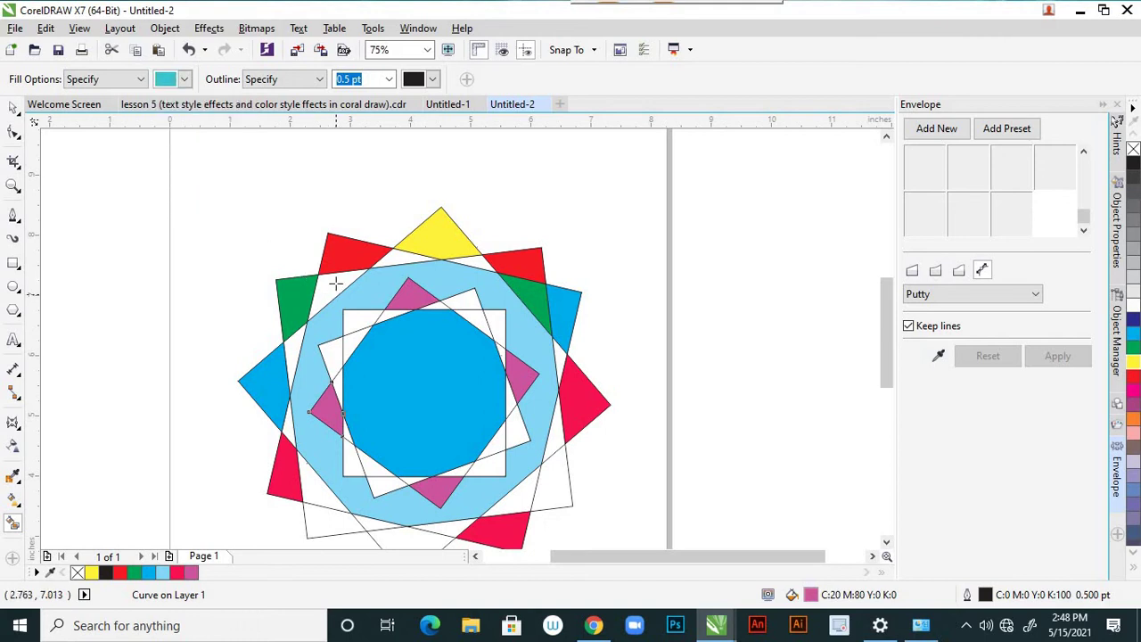
{"action": "left_click", "coordinate": [337, 291]}
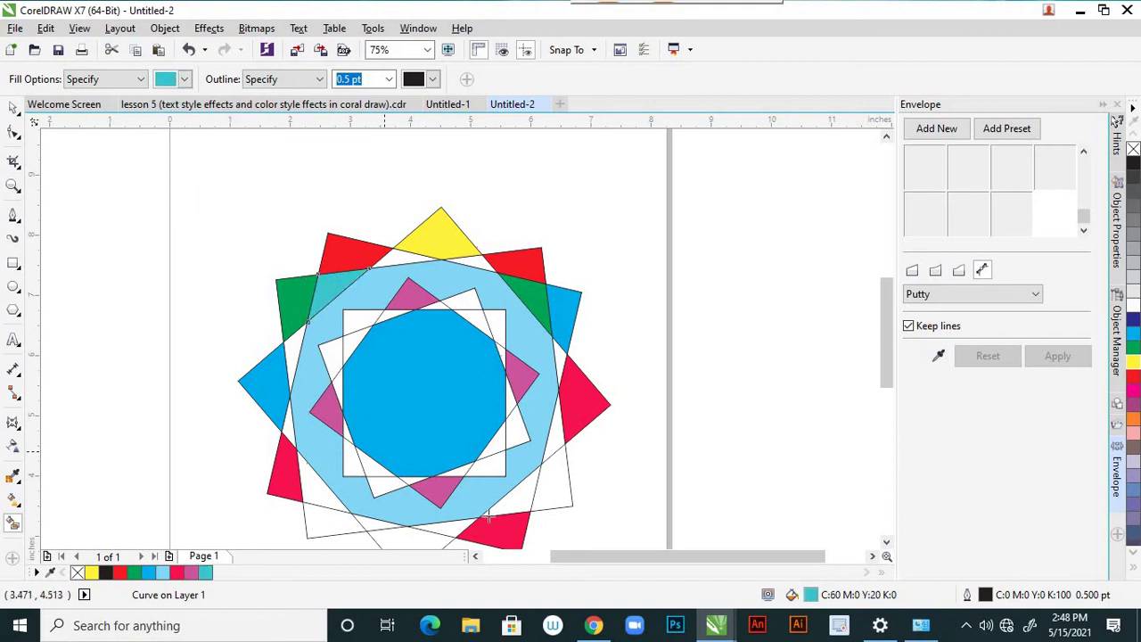
{"action": "left_click", "coordinate": [520, 504]}
{"action": "left_click", "coordinate": [330, 526]}
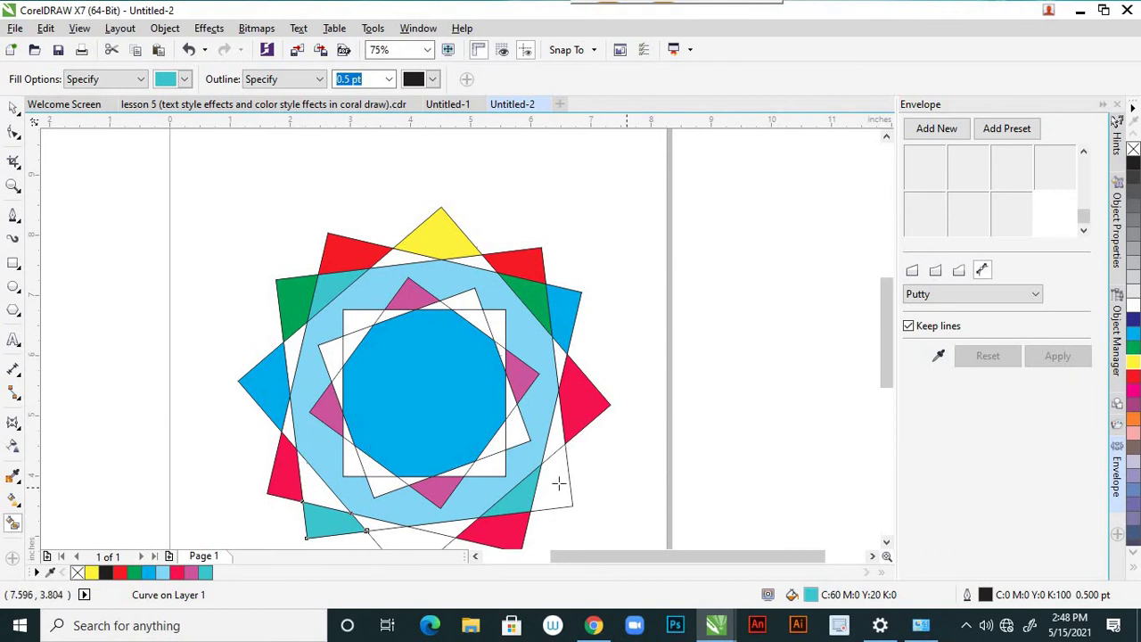
Smart-fill peach (C:0 M:20 Y:40 K:0) into three small triangles around the ring and the star's bottom point
{"action": "left_click", "coordinate": [185, 79]}
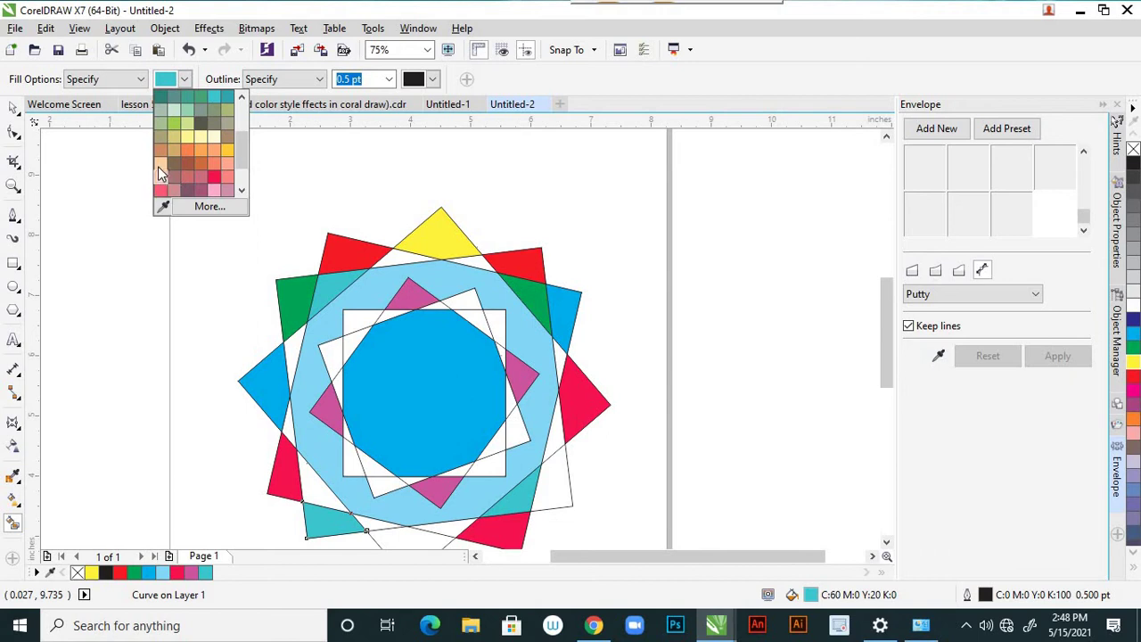
{"action": "left_click", "coordinate": [160, 164]}
{"action": "left_click", "coordinate": [403, 258]}
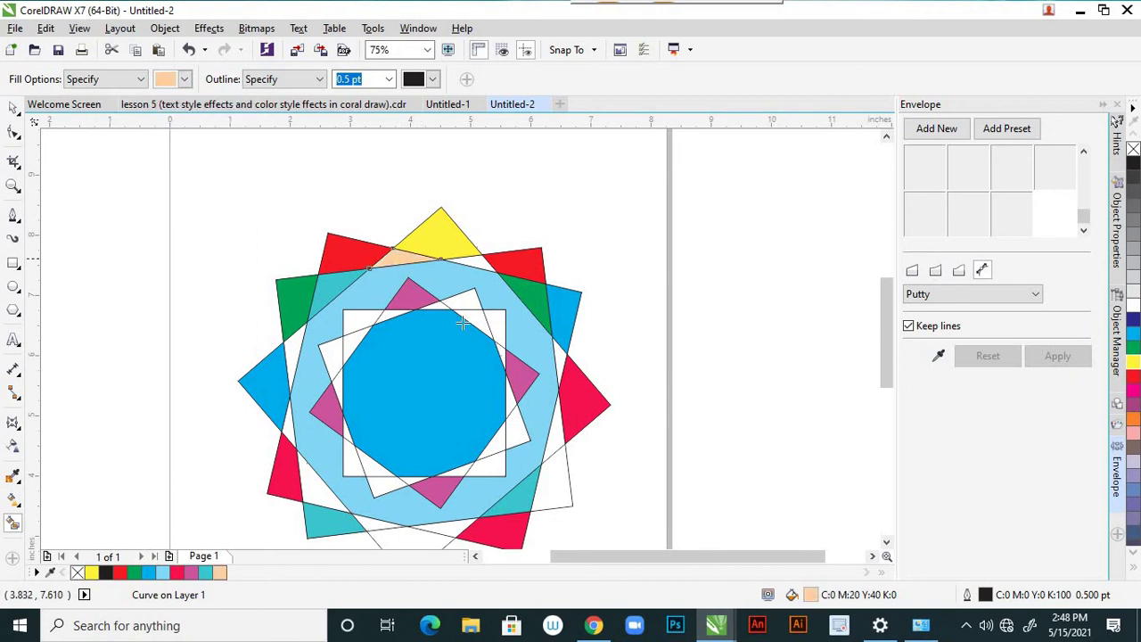
{"action": "left_click", "coordinate": [555, 443]}
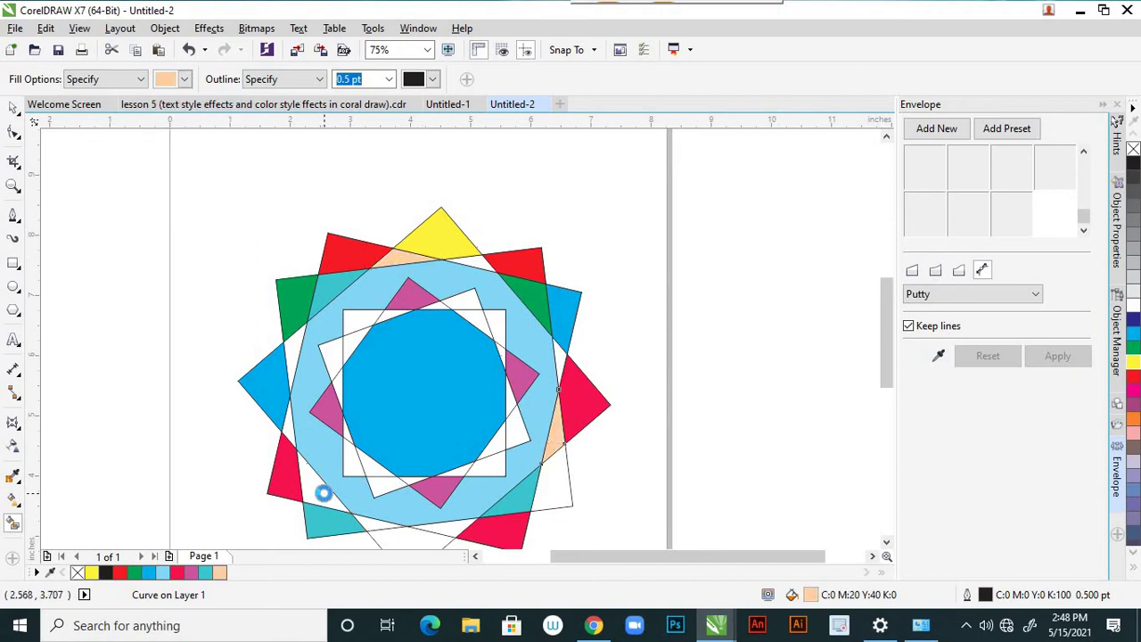
{"action": "left_click", "coordinate": [324, 492]}
{"action": "left_click", "coordinate": [405, 541]}
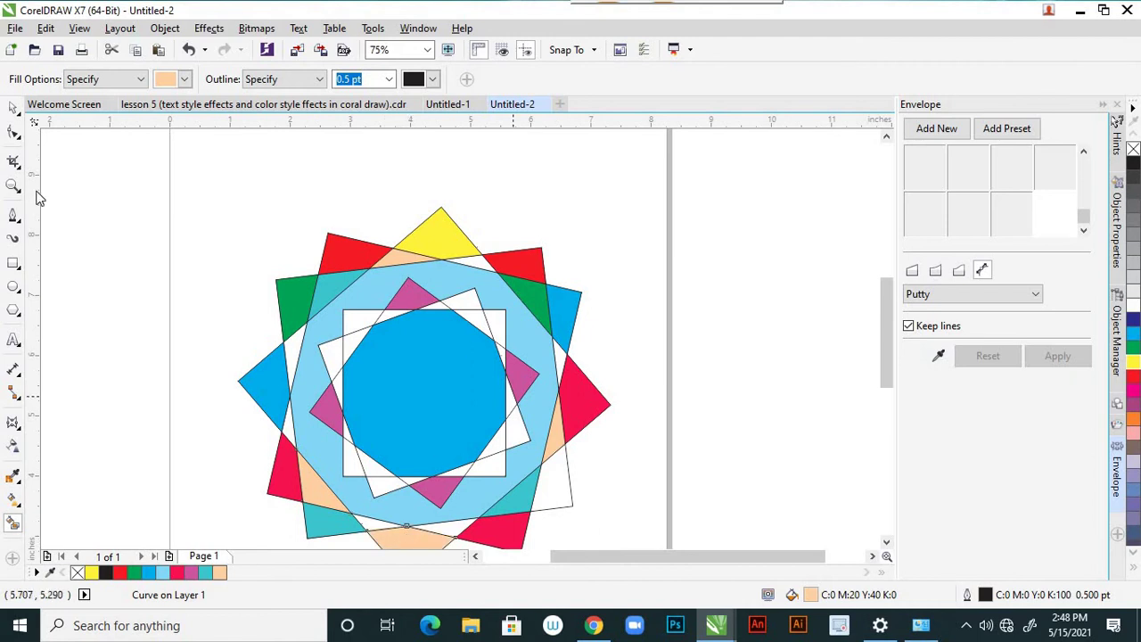
Smart-fill mauve (C:0 M:40 Y:0 K:60) into the lower-right outer star point and six corner pieces of the inner star's two other squares
{"action": "left_click", "coordinate": [185, 80]}
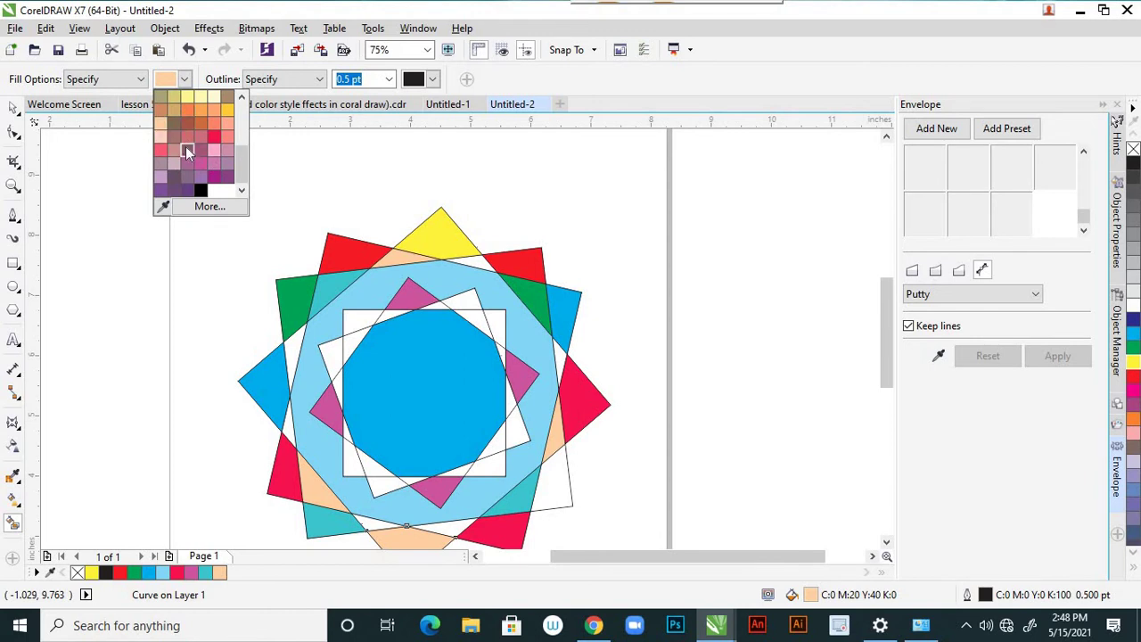
{"action": "left_click", "coordinate": [185, 148]}
{"action": "left_click", "coordinate": [556, 487]}
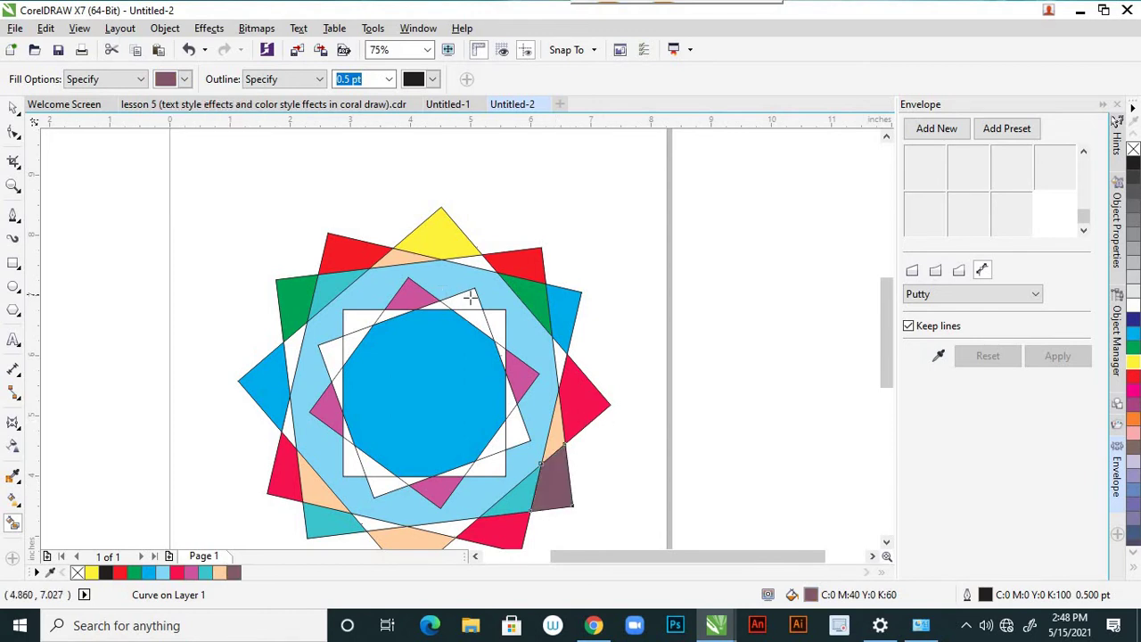
{"action": "left_click", "coordinate": [468, 299]}
{"action": "left_click", "coordinate": [357, 318]}
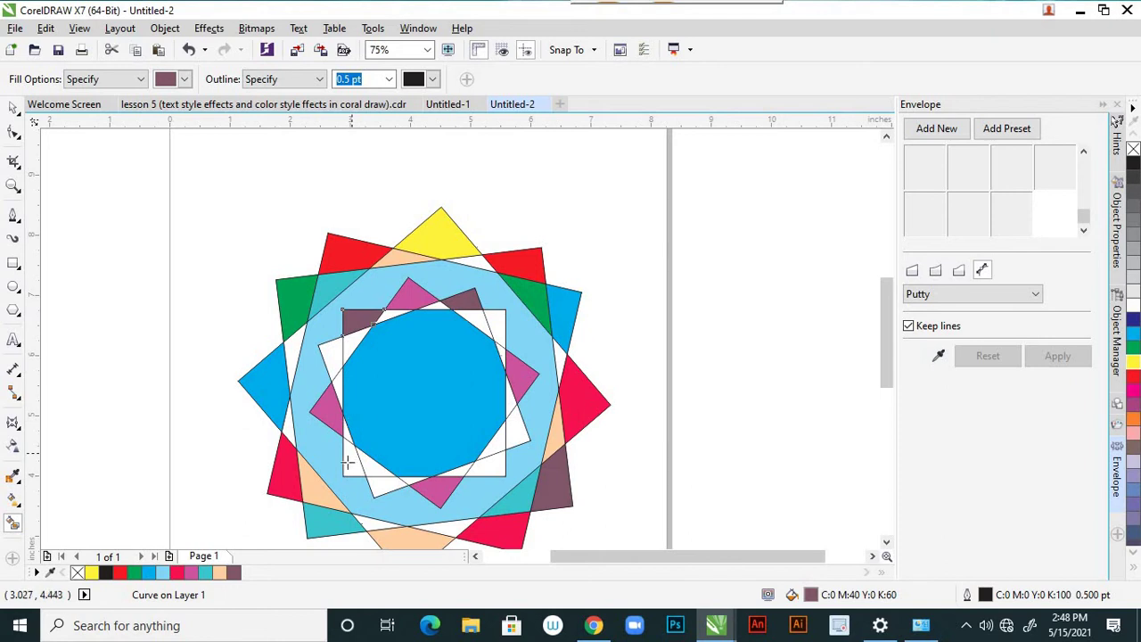
{"action": "left_click", "coordinate": [349, 461]}
{"action": "left_click", "coordinate": [380, 484]}
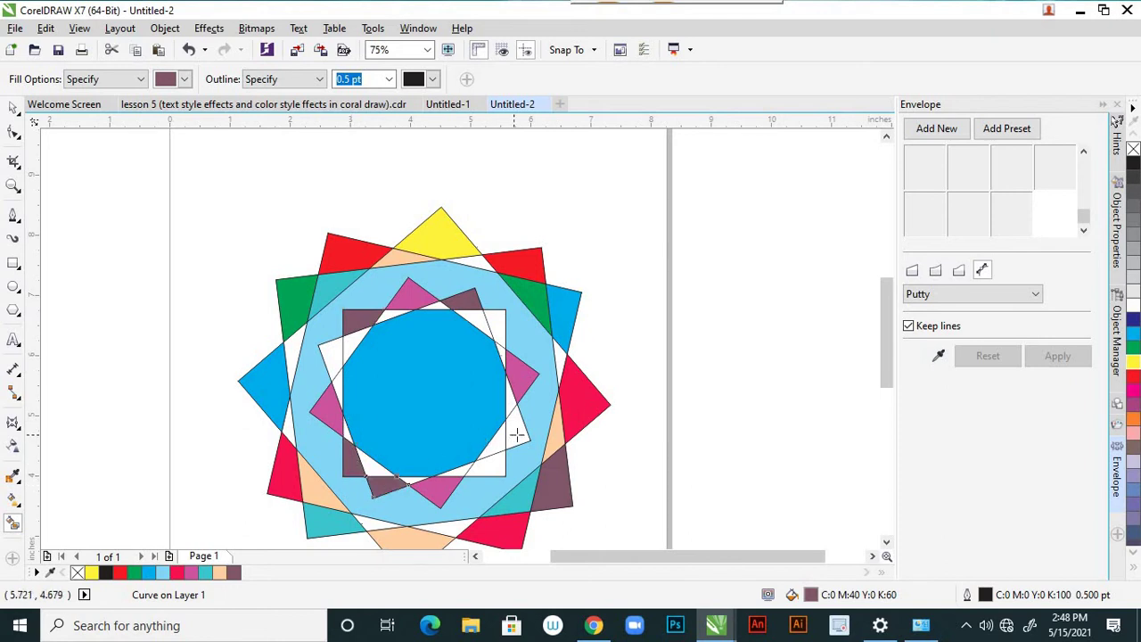
{"action": "left_click", "coordinate": [517, 434]}
{"action": "left_click", "coordinate": [488, 463]}
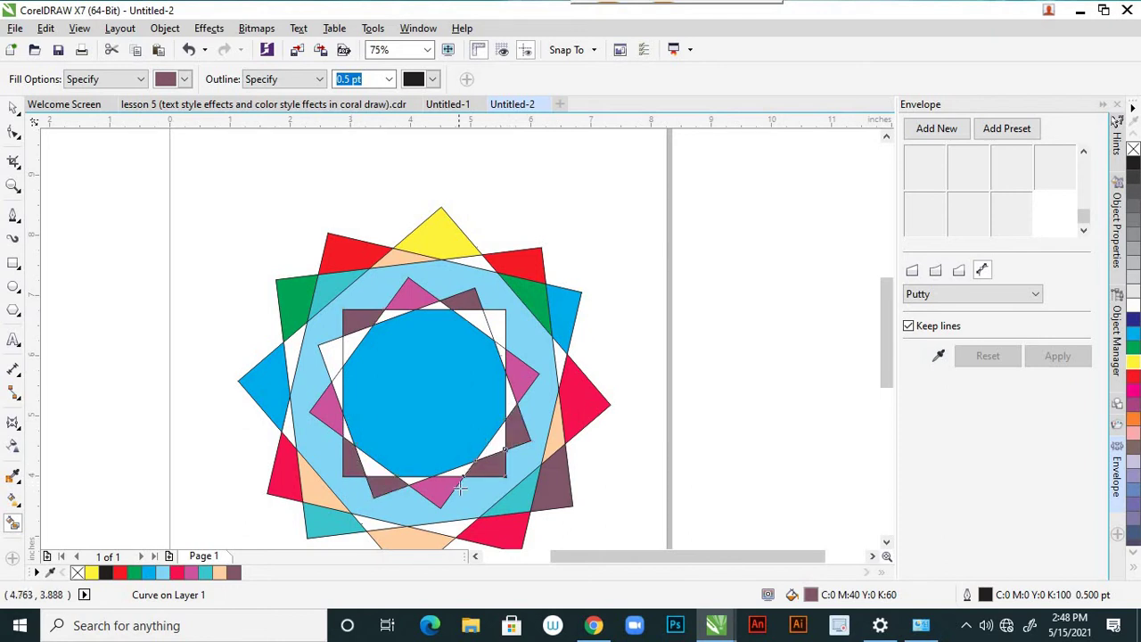
Smart-fill mauve into the inner star's small triangles beside the upright square's upper-left and lower-right corners, and its upper-left tip
{"action": "scroll", "coordinate": [460, 488], "scroll_direction": "up", "scroll_amount": 3}
{"action": "left_click", "coordinate": [457, 417]}
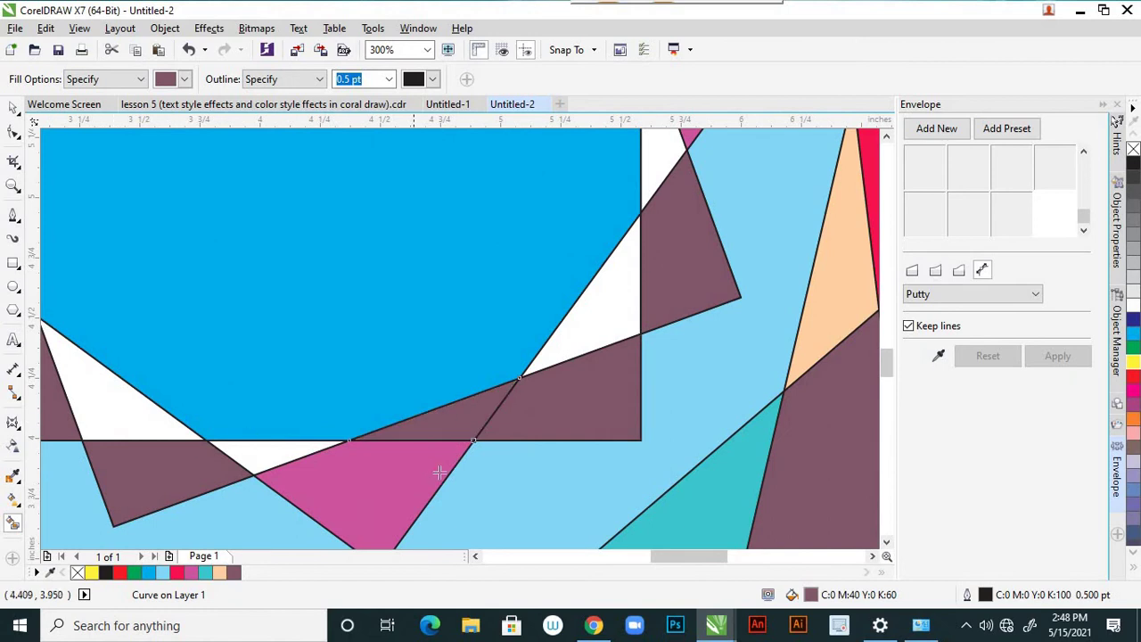
{"action": "scroll", "coordinate": [426, 368], "scroll_direction": "down", "scroll_amount": 3}
{"action": "scroll", "coordinate": [442, 315], "scroll_direction": "up", "scroll_amount": 2}
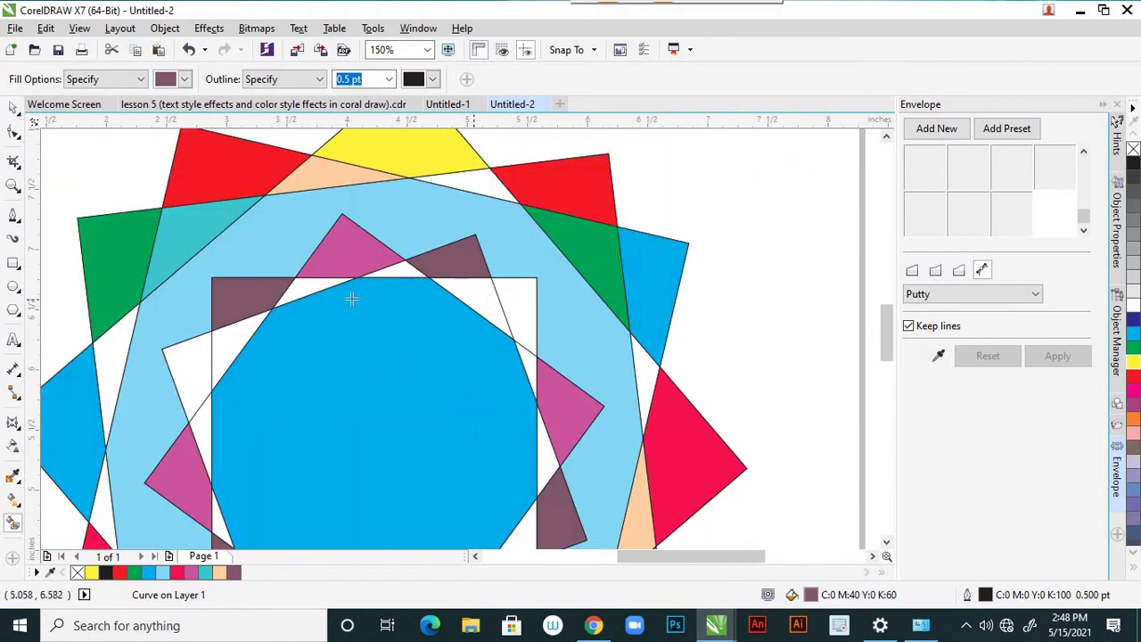
{"action": "left_click", "coordinate": [307, 289]}
{"action": "left_click", "coordinate": [184, 367]}
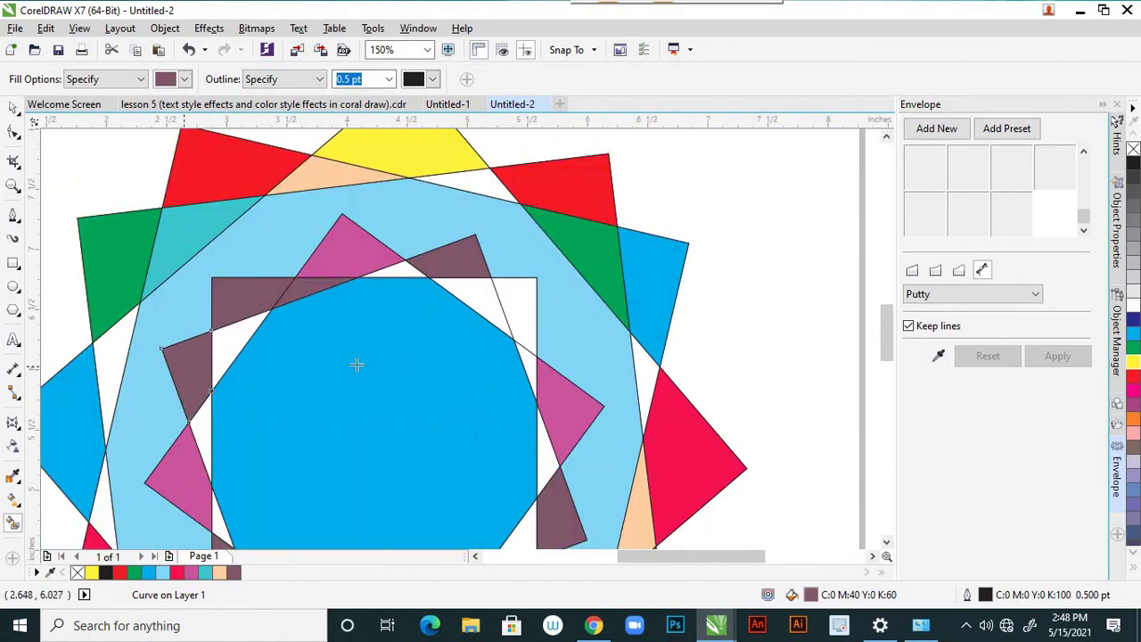
Smart-fill mauve into the white triangles outside the light-blue ring at the upper right, right side and both bottom positions
{"action": "scroll", "coordinate": [357, 365], "scroll_direction": "down", "scroll_amount": 1}
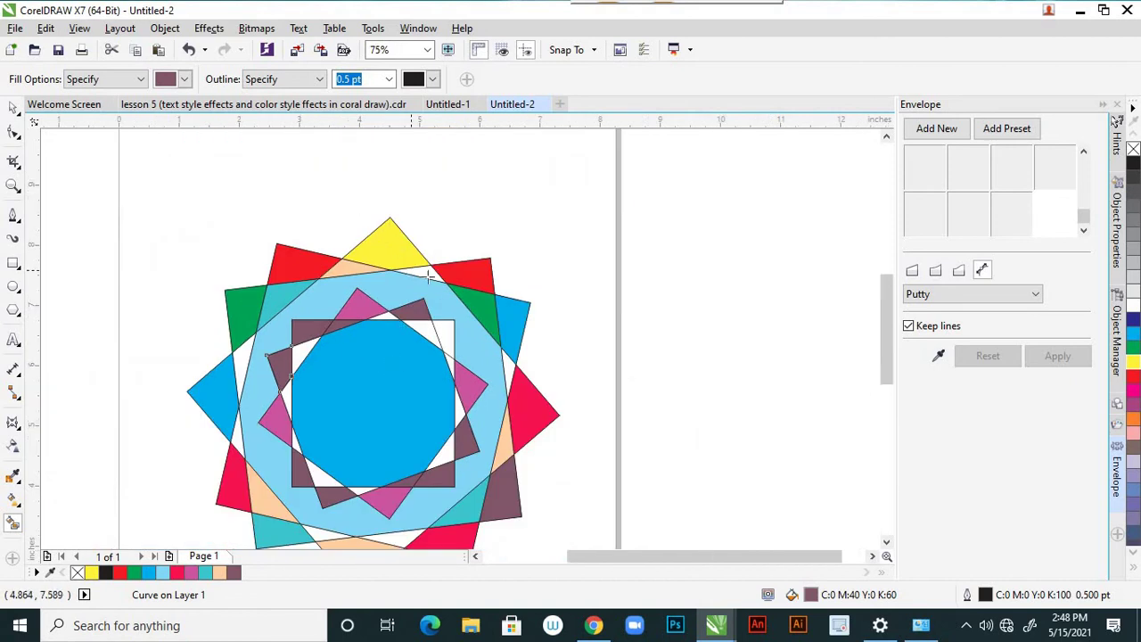
{"action": "scroll", "coordinate": [429, 274], "scroll_direction": "up", "scroll_amount": 2}
{"action": "left_click", "coordinate": [459, 266]}
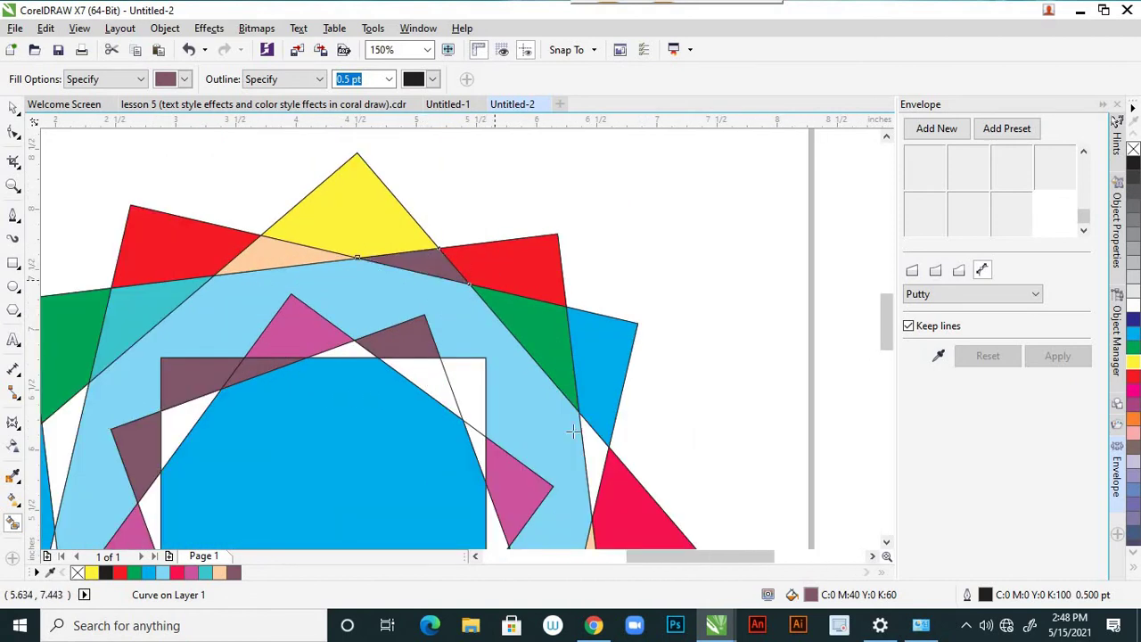
{"action": "scroll", "coordinate": [658, 387], "scroll_direction": "down", "scroll_amount": 2}
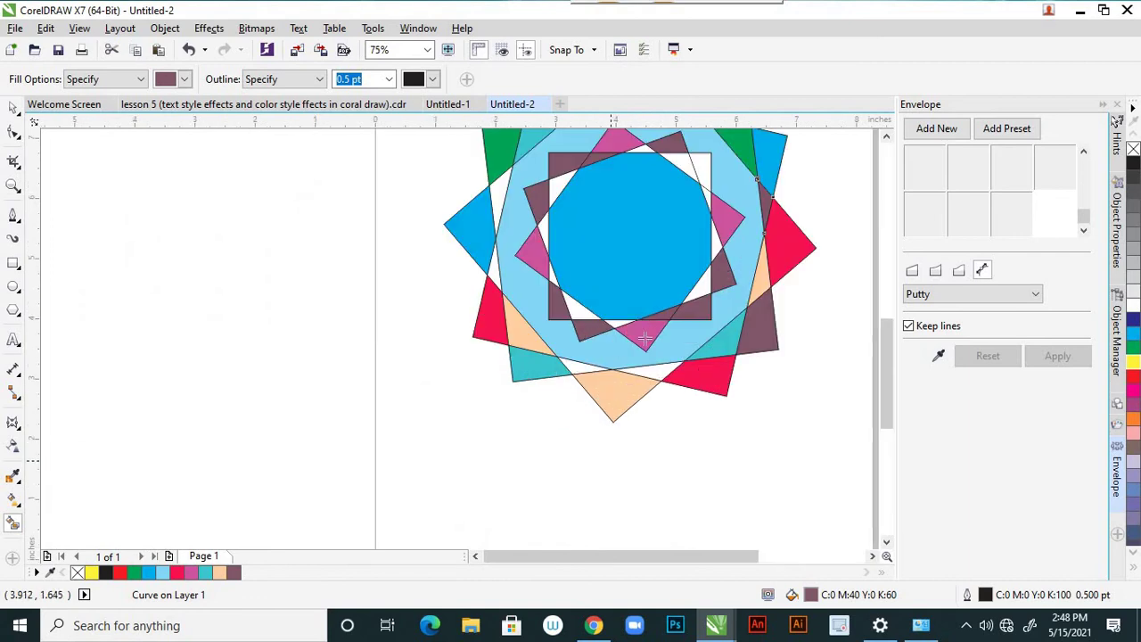
{"action": "scroll", "coordinate": [660, 375], "scroll_direction": "up", "scroll_amount": 2}
{"action": "left_click", "coordinate": [651, 363]}
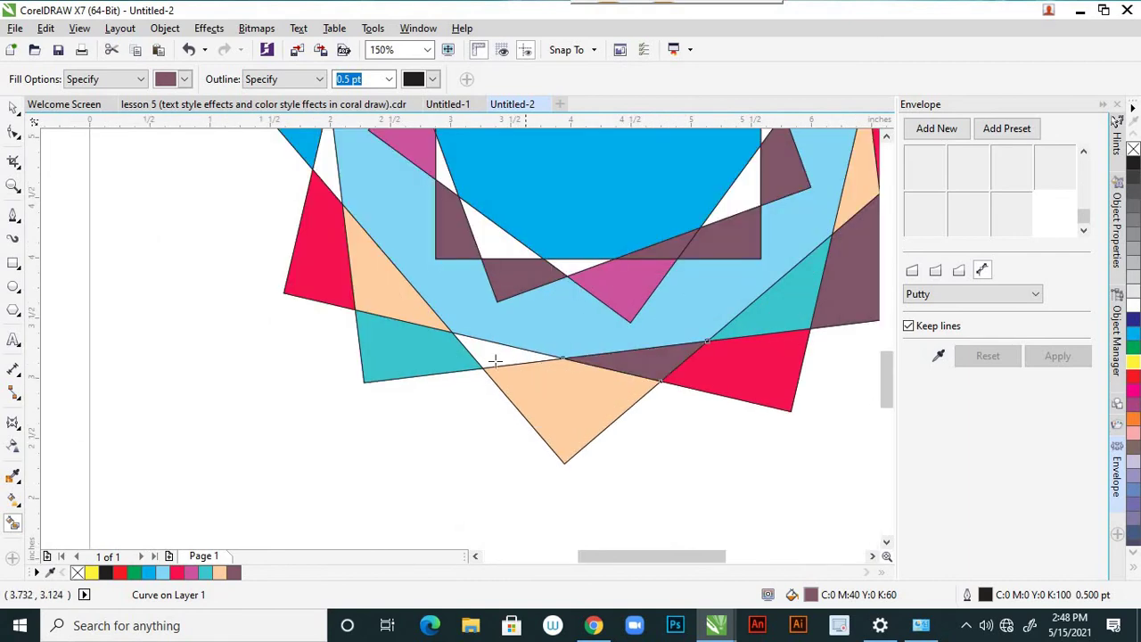
{"action": "left_click", "coordinate": [494, 359]}
Smart-fill mauve into the two white triangles outside the ring's left side and the inner upright square's upper-right corner
{"action": "scroll", "coordinate": [508, 431], "scroll_direction": "down", "scroll_amount": 2}
{"action": "scroll", "coordinate": [438, 234], "scroll_direction": "up", "scroll_amount": 2}
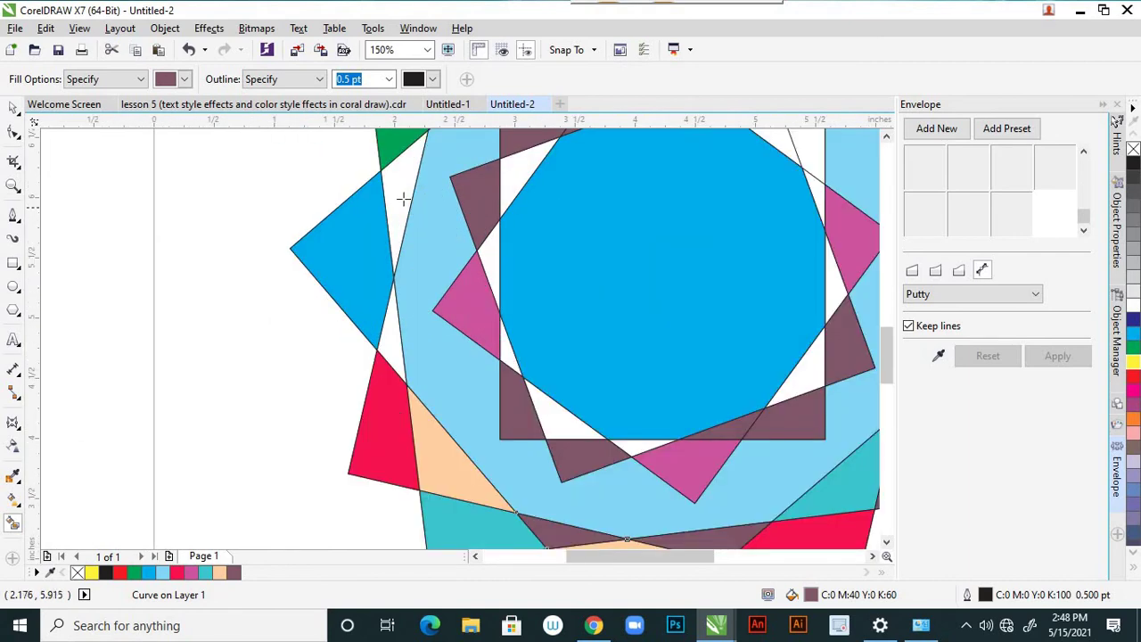
{"action": "left_click", "coordinate": [395, 264]}
{"action": "left_click", "coordinate": [403, 367]}
{"action": "scroll", "coordinate": [408, 381], "scroll_direction": "down", "scroll_amount": 4}
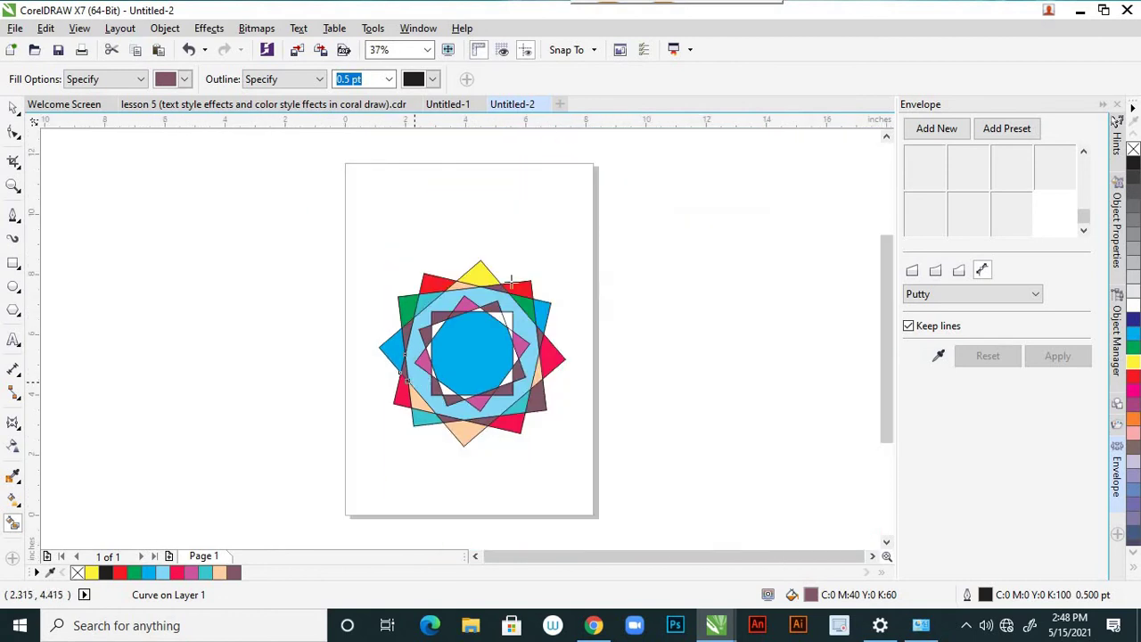
{"action": "scroll", "coordinate": [494, 307], "scroll_direction": "up", "scroll_amount": 4}
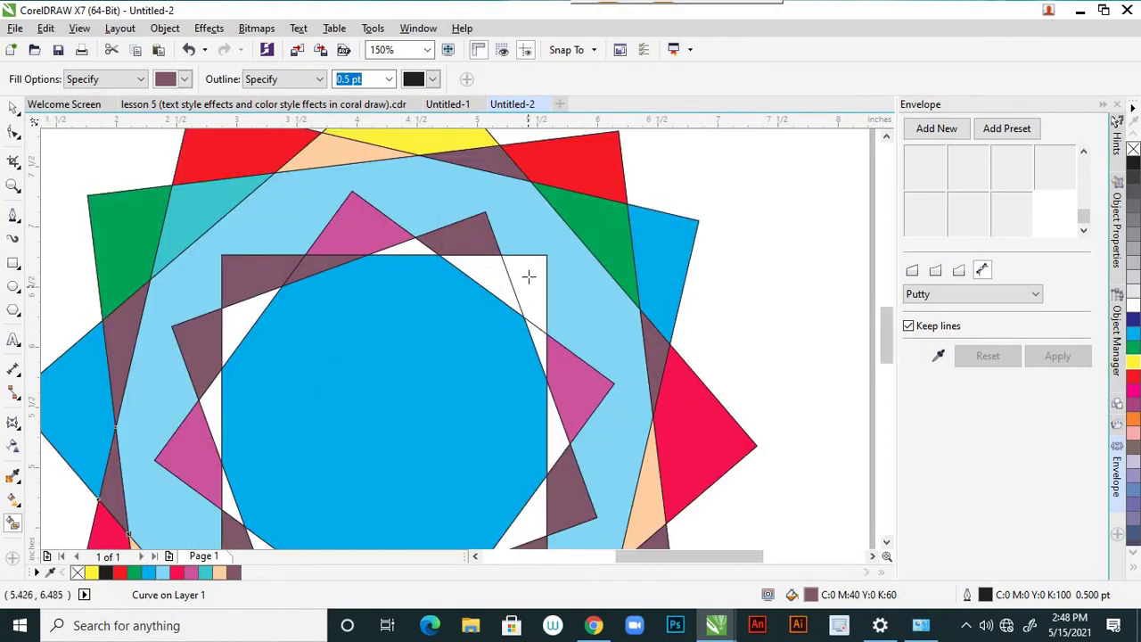
{"action": "left_click", "coordinate": [529, 278]}
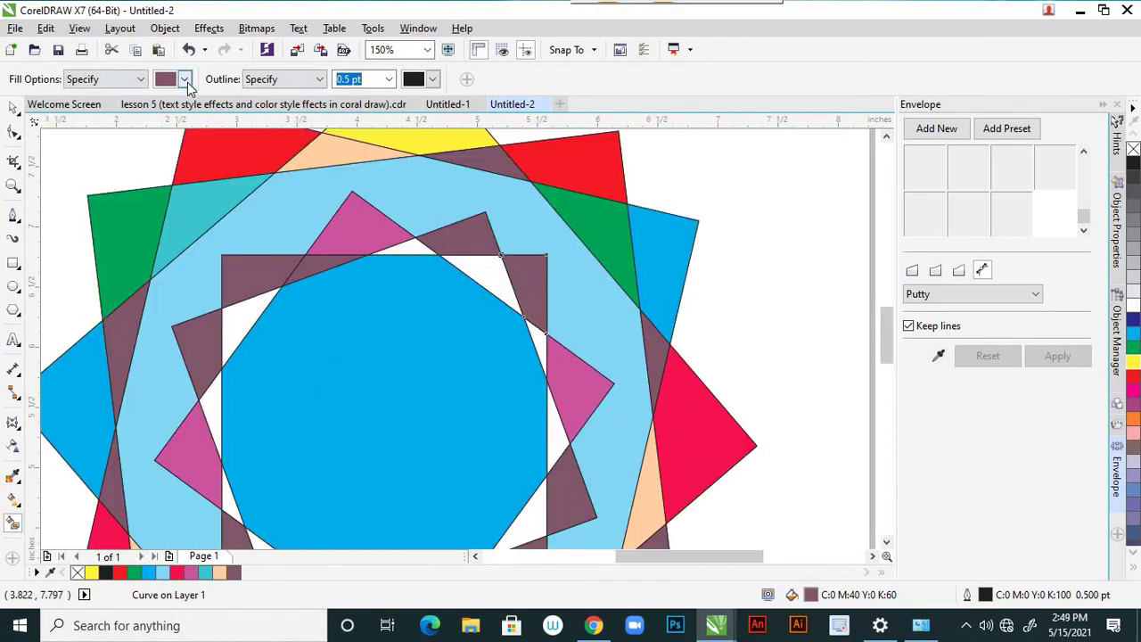
Smart-fill pale yellow (C:0 M:0 Y:60 K:0) into the white triangles along the upper edge of the central blue shape
{"action": "left_click", "coordinate": [185, 80]}
{"action": "left_click", "coordinate": [186, 91]}
{"action": "left_click", "coordinate": [242, 319]}
{"action": "scroll", "coordinate": [403, 266], "scroll_direction": "up", "scroll_amount": 2}
{"action": "left_click", "coordinate": [417, 232]}
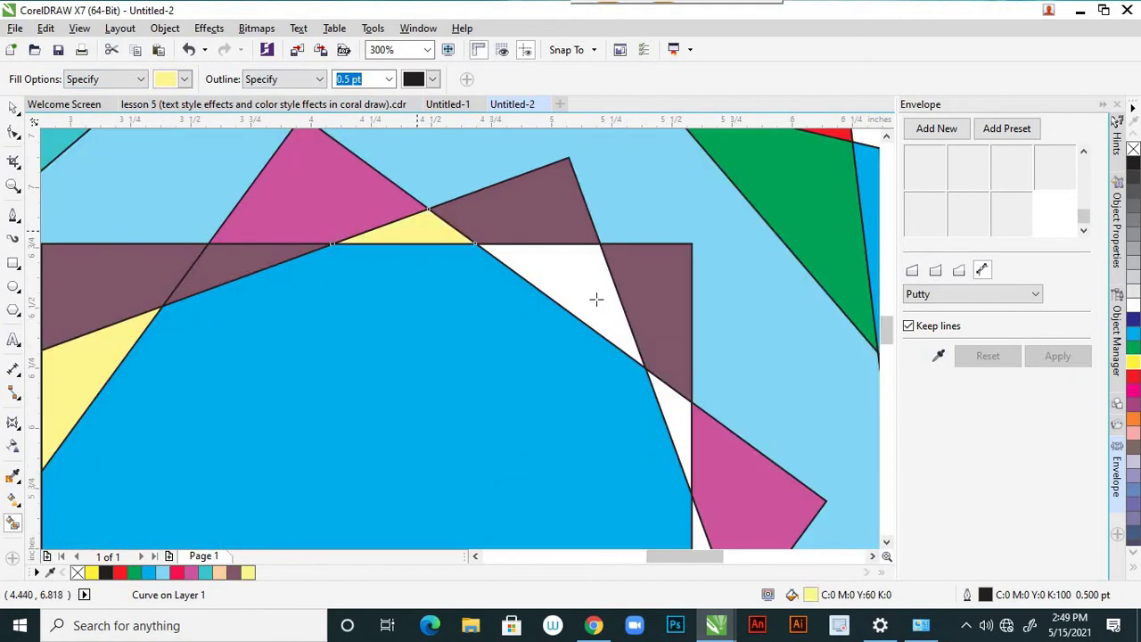
{"action": "left_click", "coordinate": [567, 281]}
{"action": "left_click", "coordinate": [667, 402]}
Smart-fill pale yellow into the white triangles on the right and lower-right sides of the central blue shape
{"action": "scroll", "coordinate": [606, 330], "scroll_direction": "down", "scroll_amount": 4}
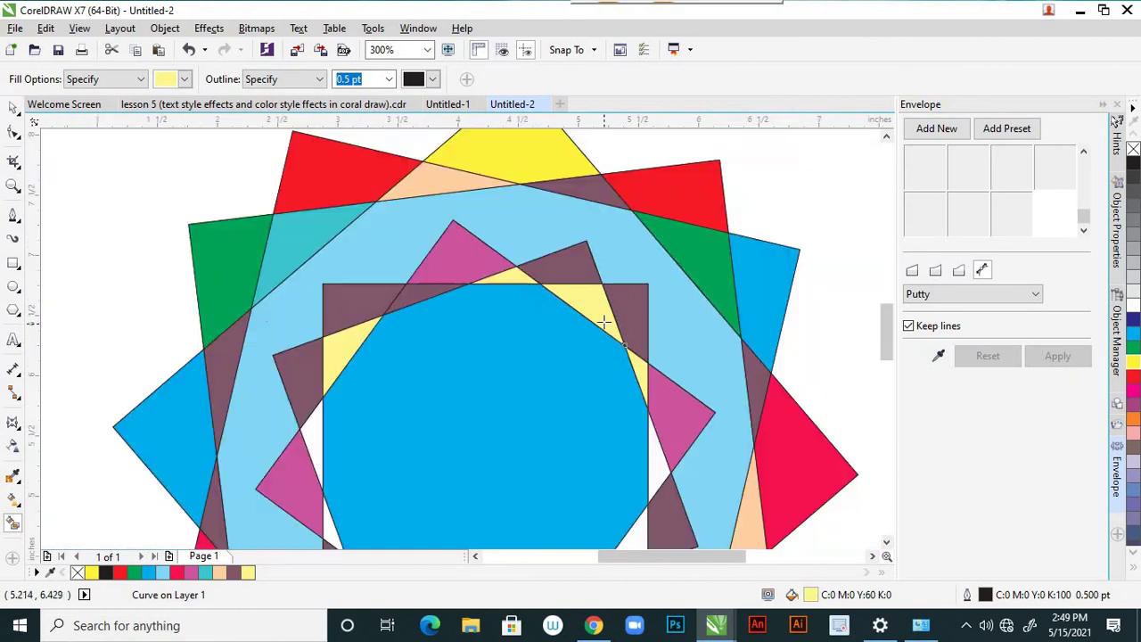
{"action": "scroll", "coordinate": [650, 412], "scroll_direction": "up", "scroll_amount": 4}
{"action": "left_click", "coordinate": [576, 349]}
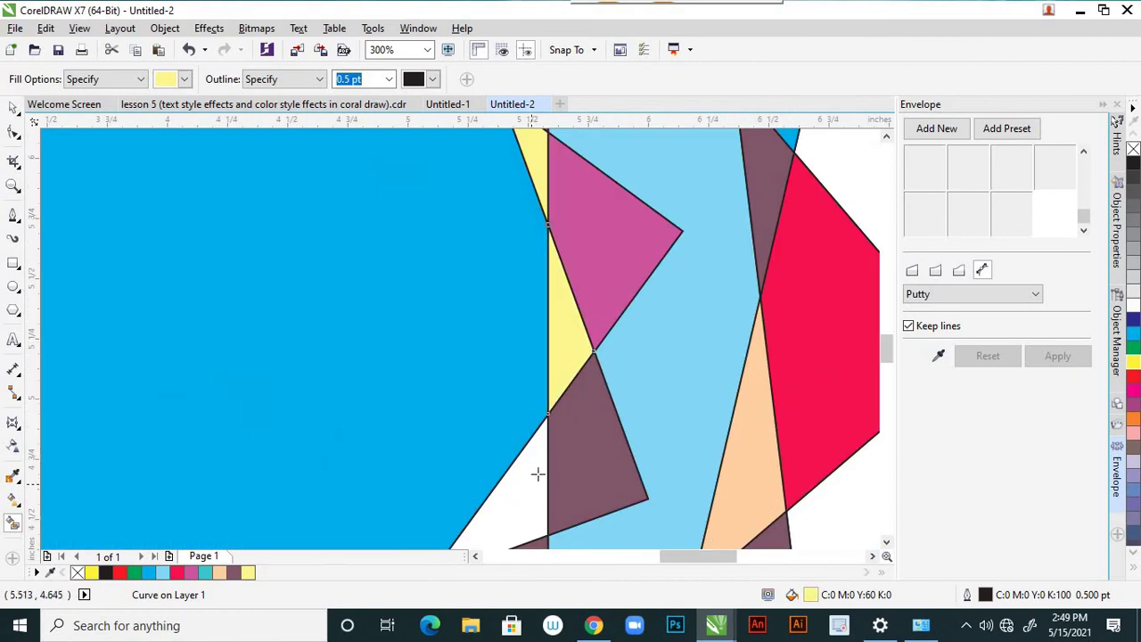
{"action": "left_click", "coordinate": [538, 474]}
{"action": "scroll", "coordinate": [538, 474], "scroll_direction": "down", "scroll_amount": 6}
Smart-fill pale yellow into the remaining white triangles along the bottom, lower-left and left sides of the central blue shape
{"action": "scroll", "coordinate": [543, 451], "scroll_direction": "up", "scroll_amount": 4}
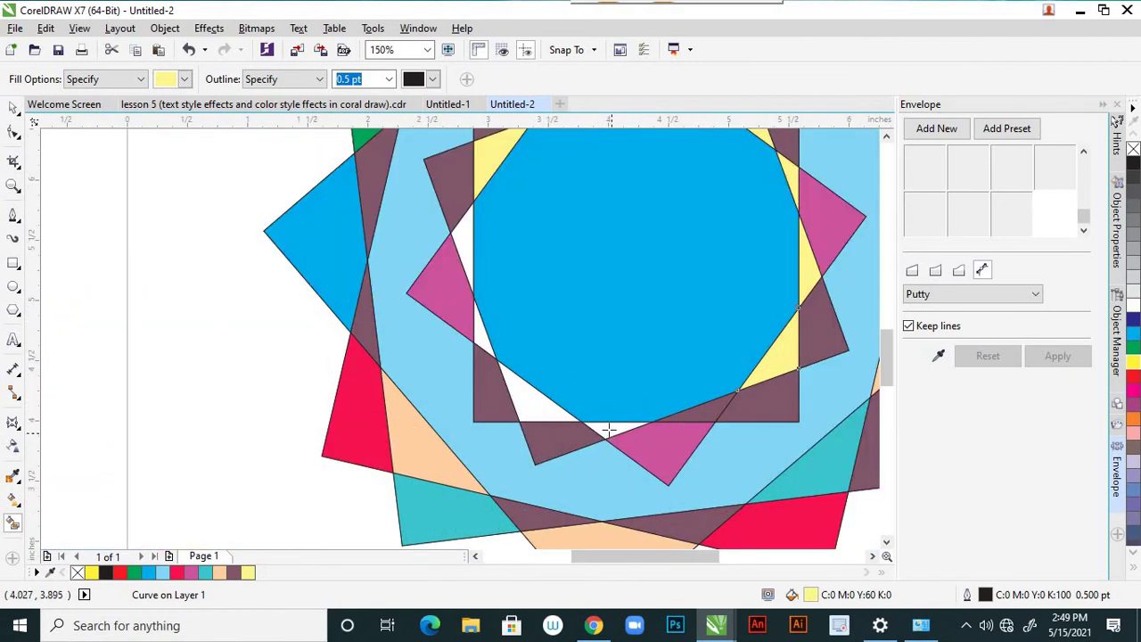
{"action": "scroll", "coordinate": [497, 351], "scroll_direction": "up", "scroll_amount": 4}
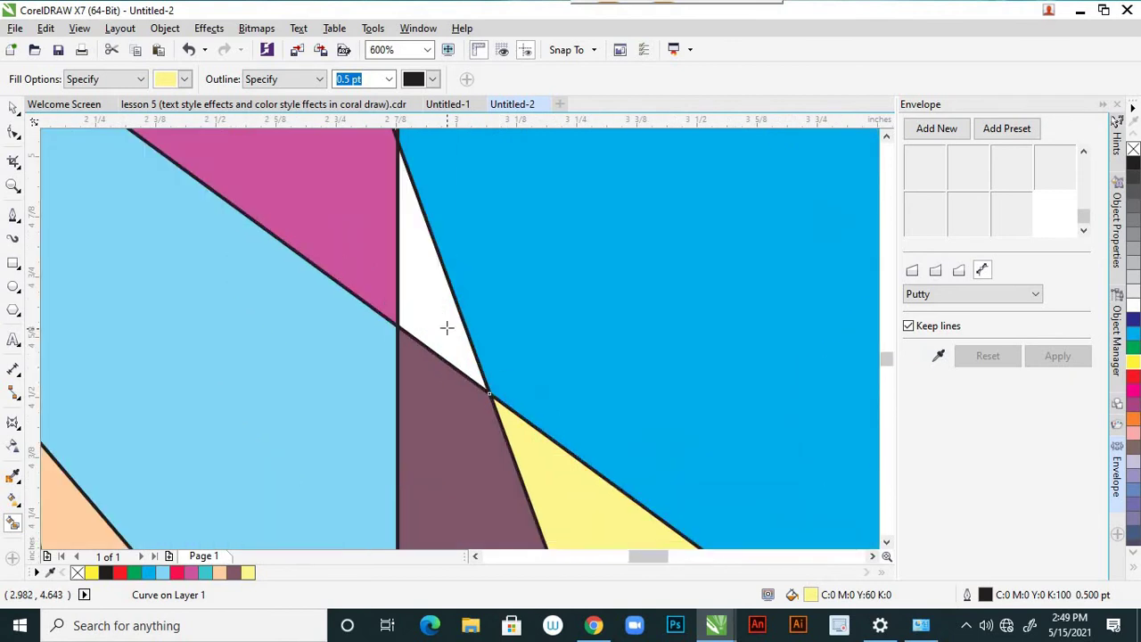
{"action": "left_click", "coordinate": [447, 328]}
{"action": "scroll", "coordinate": [446, 328], "scroll_direction": "down", "scroll_amount": 6}
{"action": "scroll", "coordinate": [401, 302], "scroll_direction": "up", "scroll_amount": 4}
{"action": "left_click", "coordinate": [407, 303]}
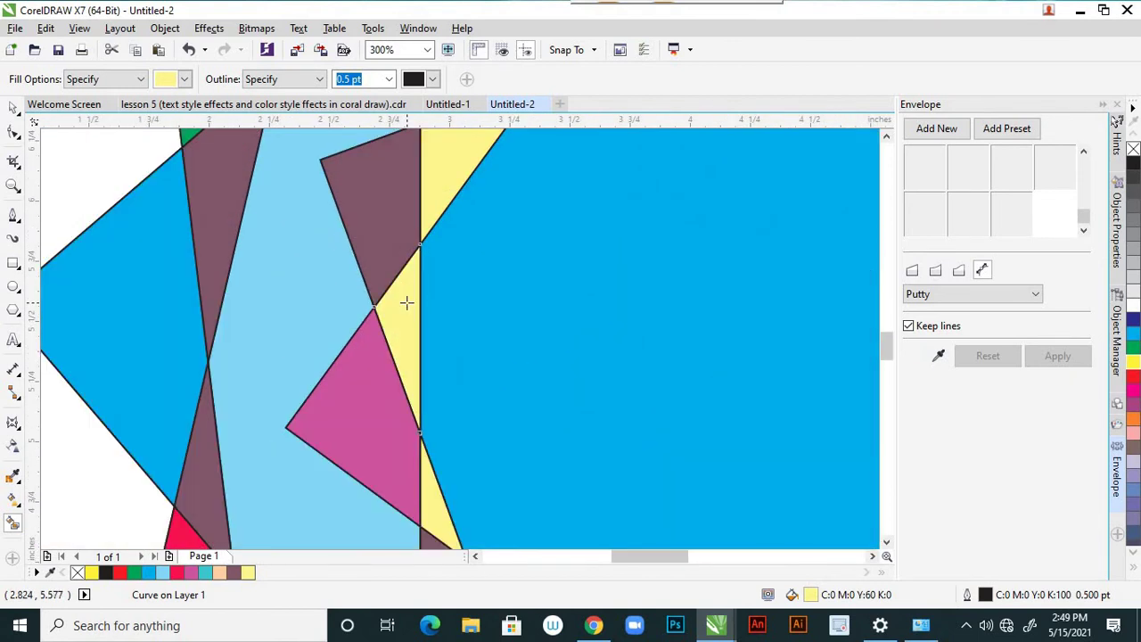
{"action": "scroll", "coordinate": [406, 303], "scroll_direction": "down", "scroll_amount": 4}
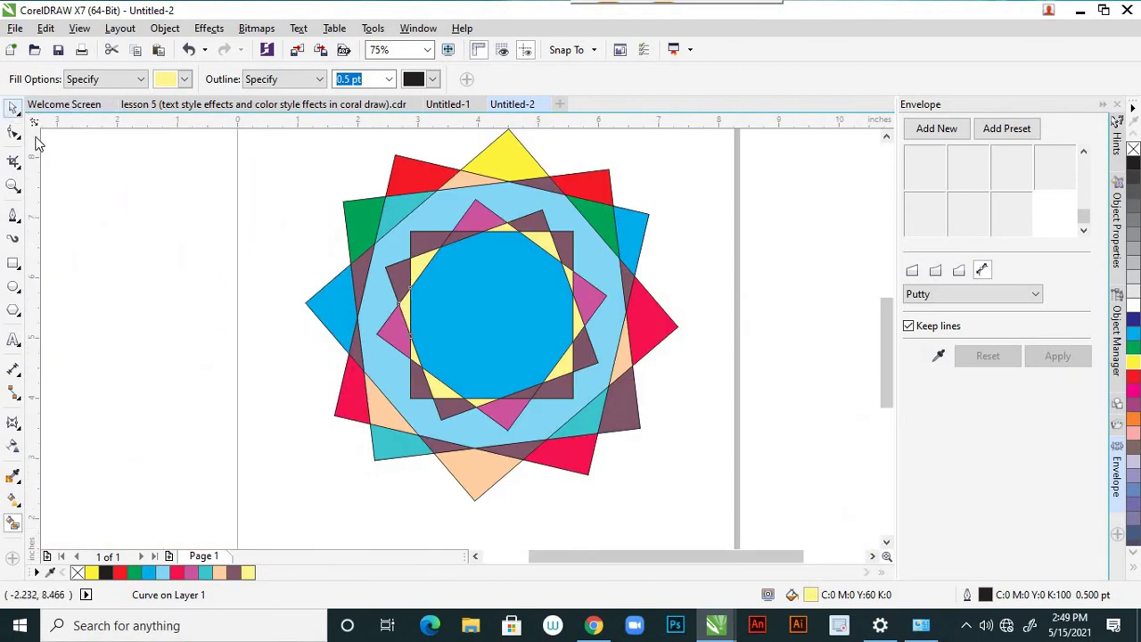
Select all pieces of the coloured star, move them over the page's left edge and group them
{"action": "left_click", "coordinate": [14, 107]}
{"action": "left_click", "coordinate": [229, 240]}
{"action": "left_click", "coordinate": [452, 301]}
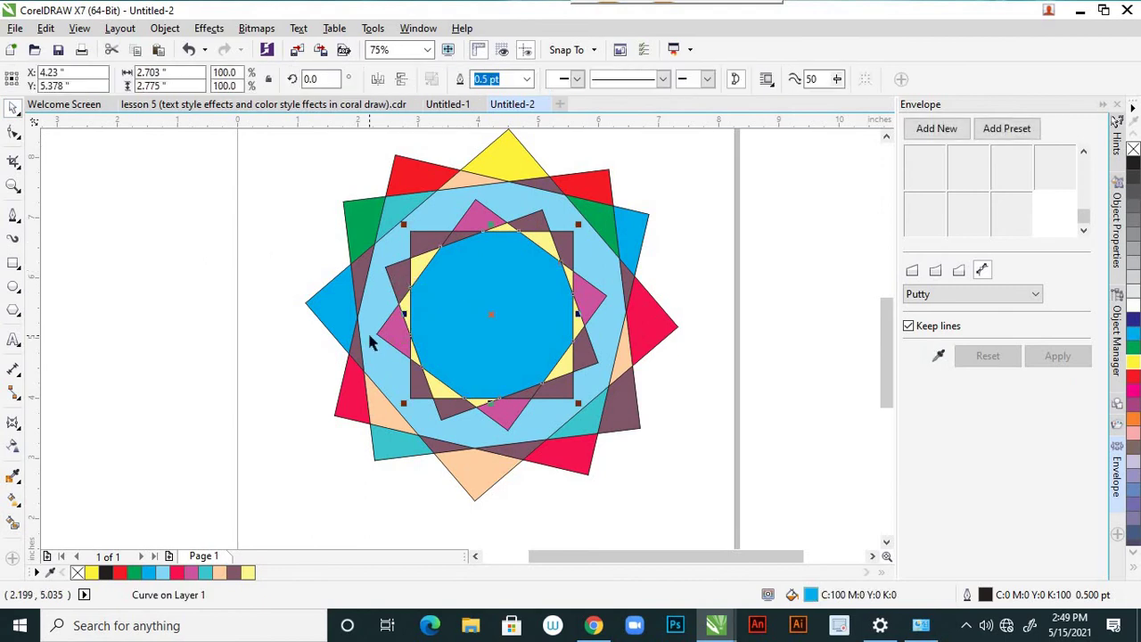
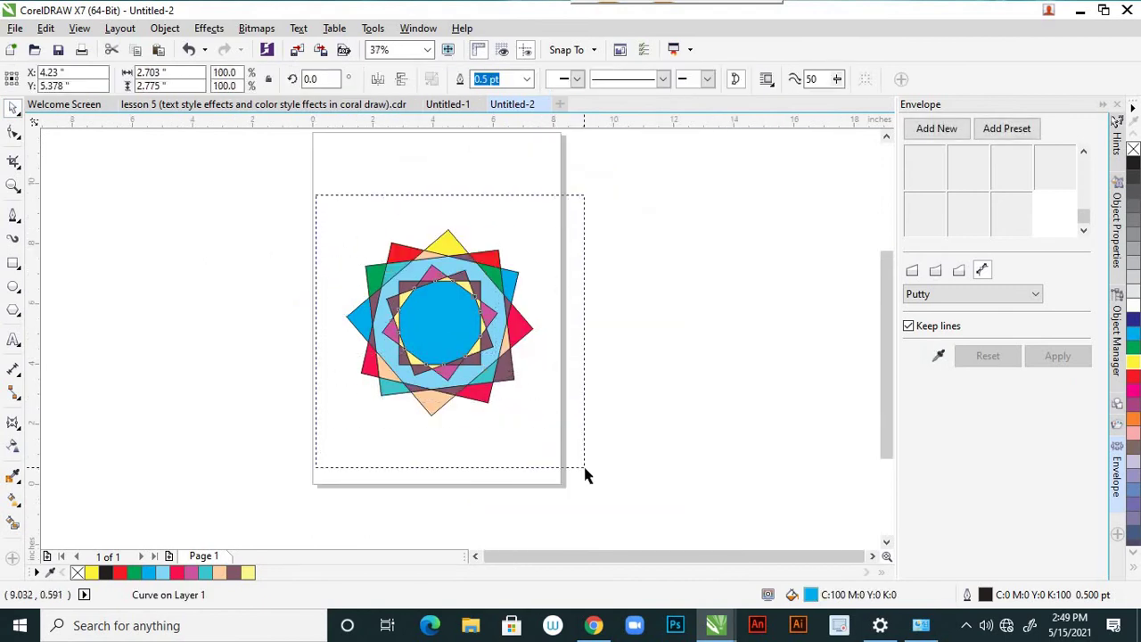
{"action": "left_click_drag", "start_coordinate": [456, 311], "coordinate": [258, 338]}
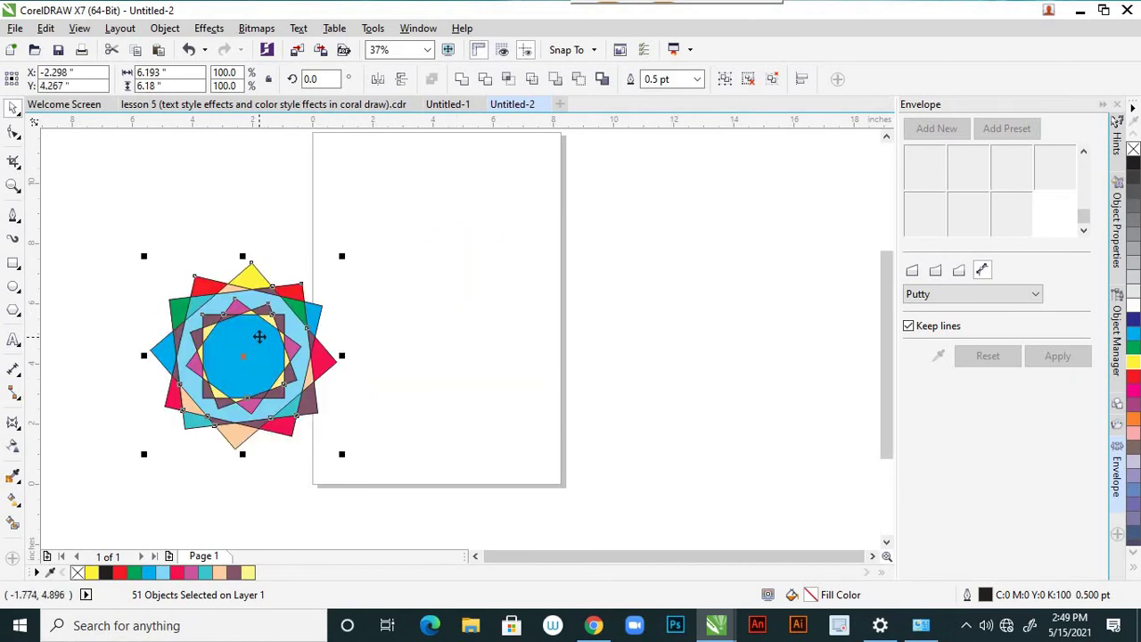
{"action": "key", "text": "ctrl+g"}
Move the grouped star back onto the middle of the page and deselect it
{"action": "left_click", "coordinate": [413, 312]}
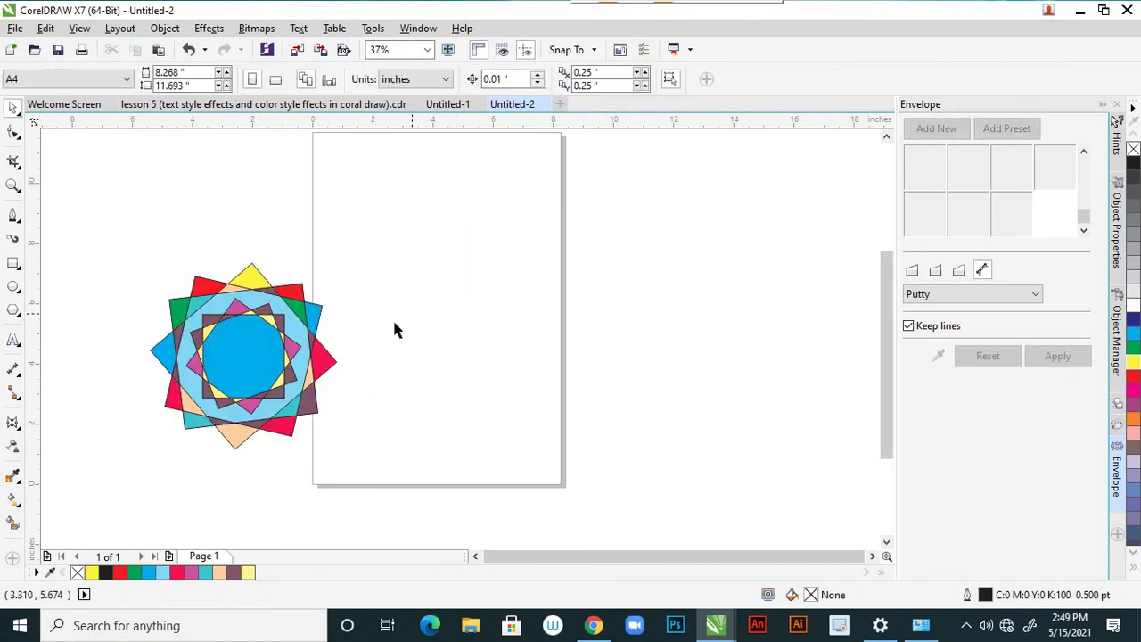
{"action": "left_click", "coordinate": [278, 337]}
{"action": "left_click_drag", "start_coordinate": [277, 337], "coordinate": [457, 337]}
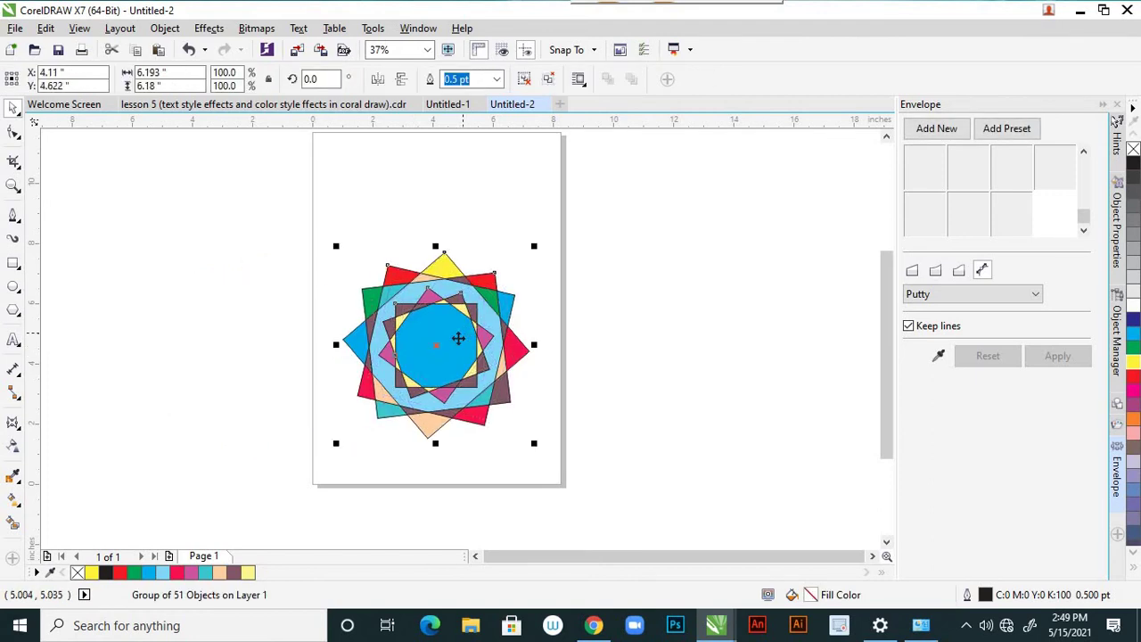
{"action": "left_click", "coordinate": [553, 364]}
Place a duplicate of the grouped star to the right of the page and collapse the Envelope docker
{"action": "left_click", "coordinate": [459, 325]}
{"action": "left_click_drag", "start_coordinate": [459, 324], "coordinate": [741, 390]}
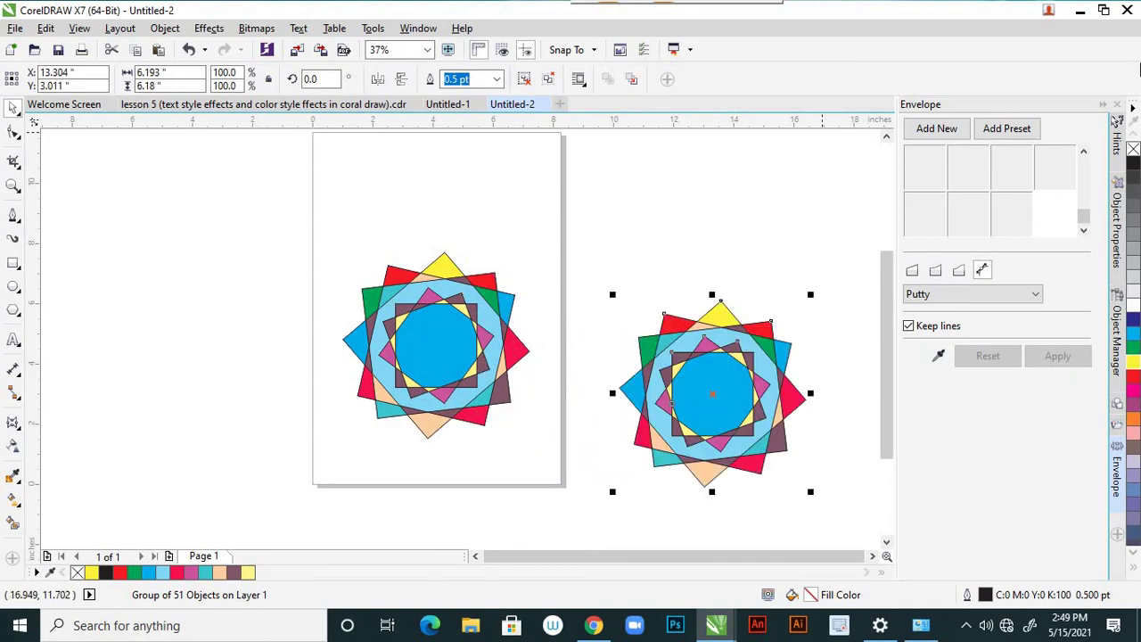
{"action": "left_click", "coordinate": [1114, 105]}
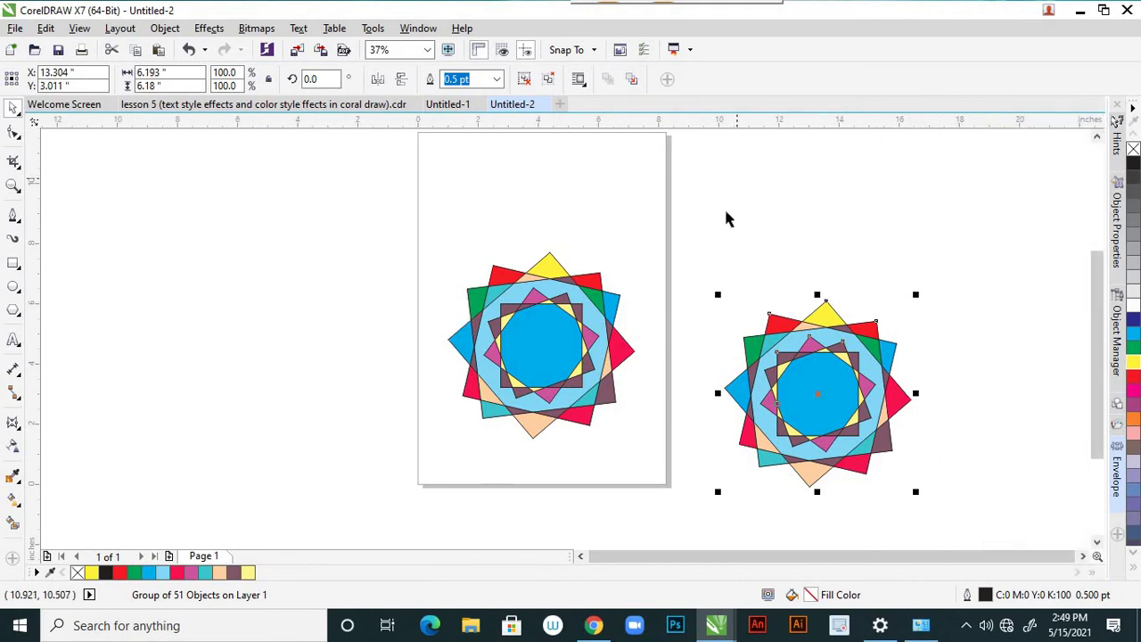
Select the original star on the page, check the topic outline in the lesson 5 document and return to Untitled-2
{"action": "left_click", "coordinate": [532, 300]}
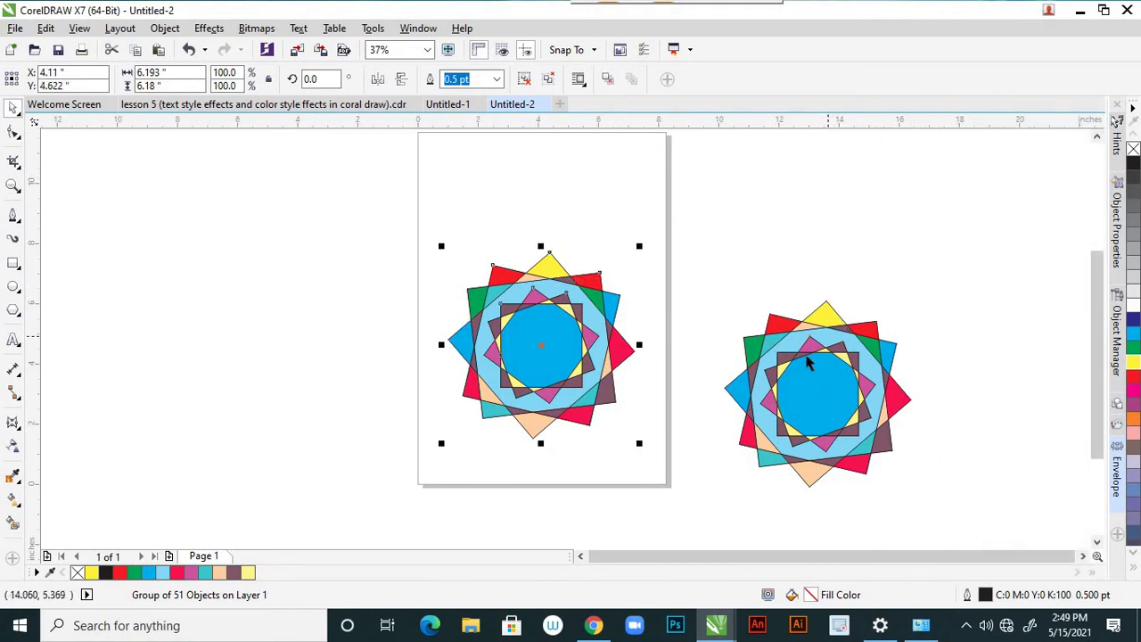
{"action": "left_click", "coordinate": [347, 104]}
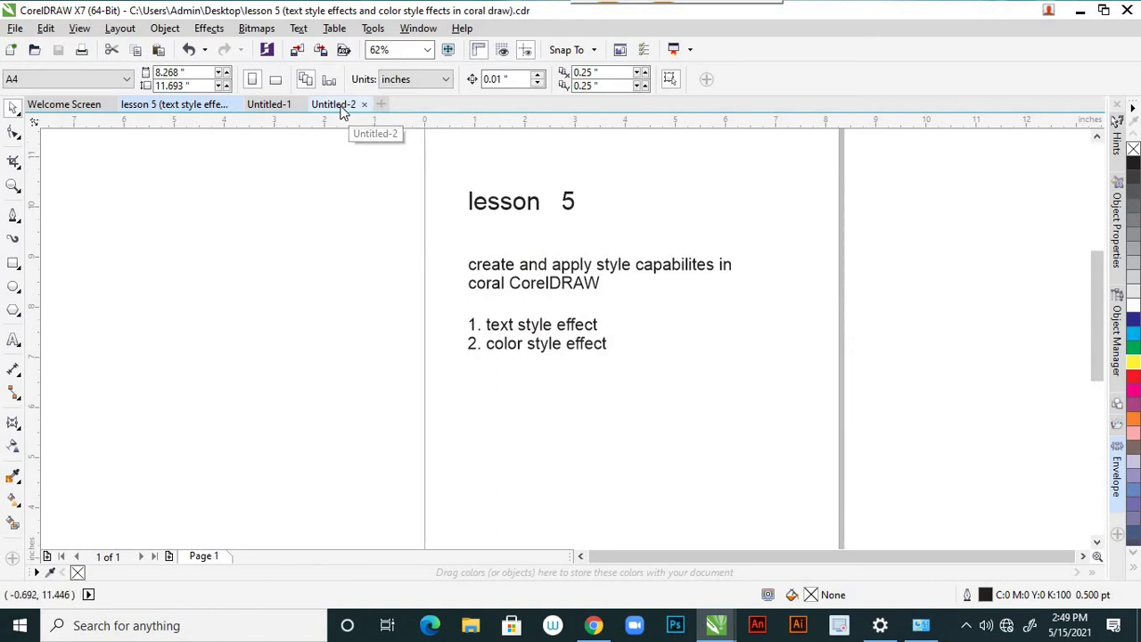
{"action": "left_click", "coordinate": [340, 106]}
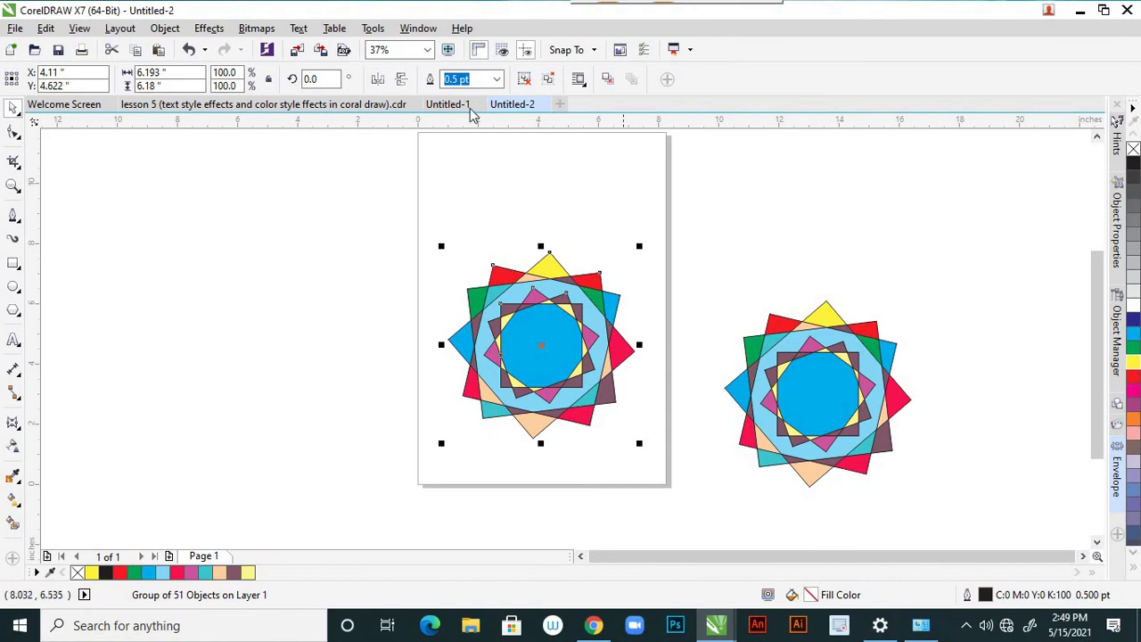
Open the Color Styles docker beside the drawing
{"action": "left_click", "coordinate": [420, 30]}
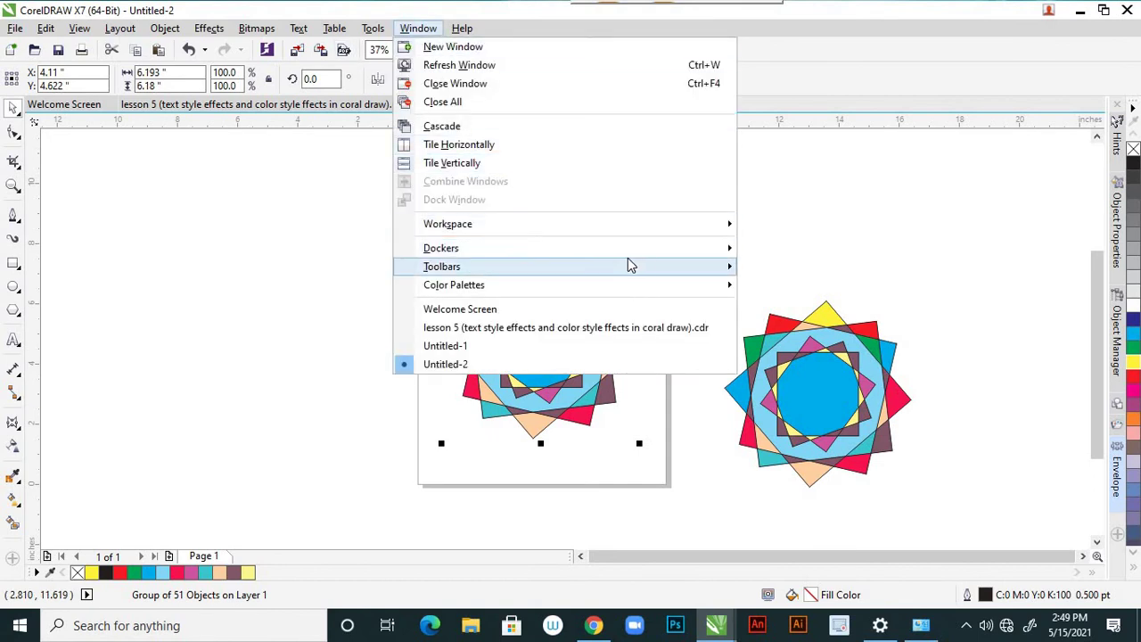
{"action": "mouse_move", "coordinate": [689, 251]}
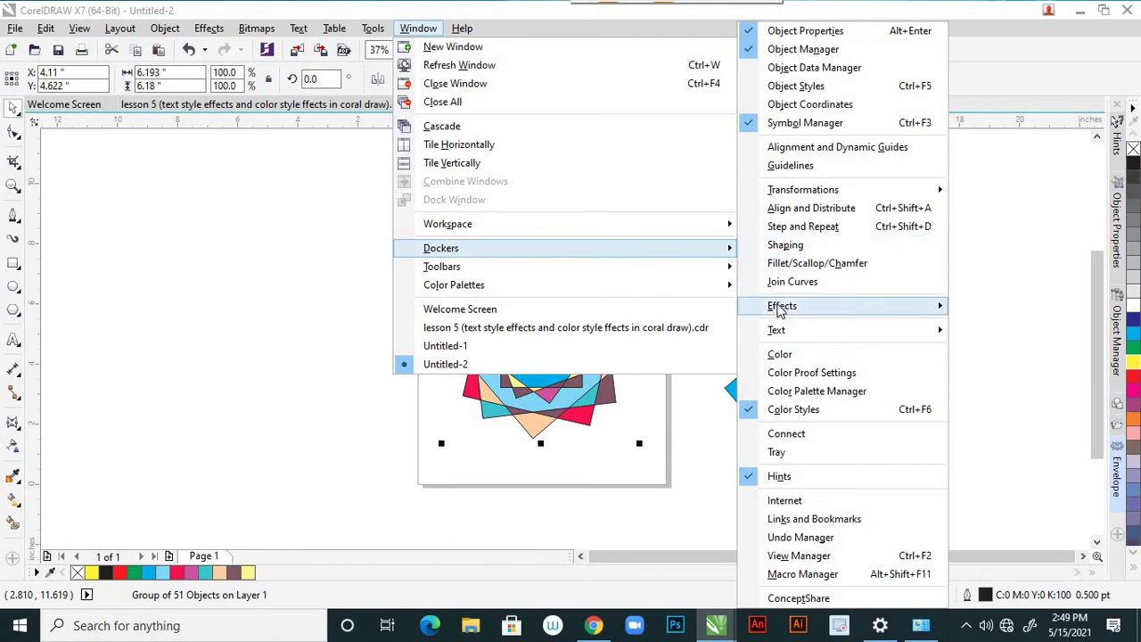
{"action": "mouse_move", "coordinate": [779, 314]}
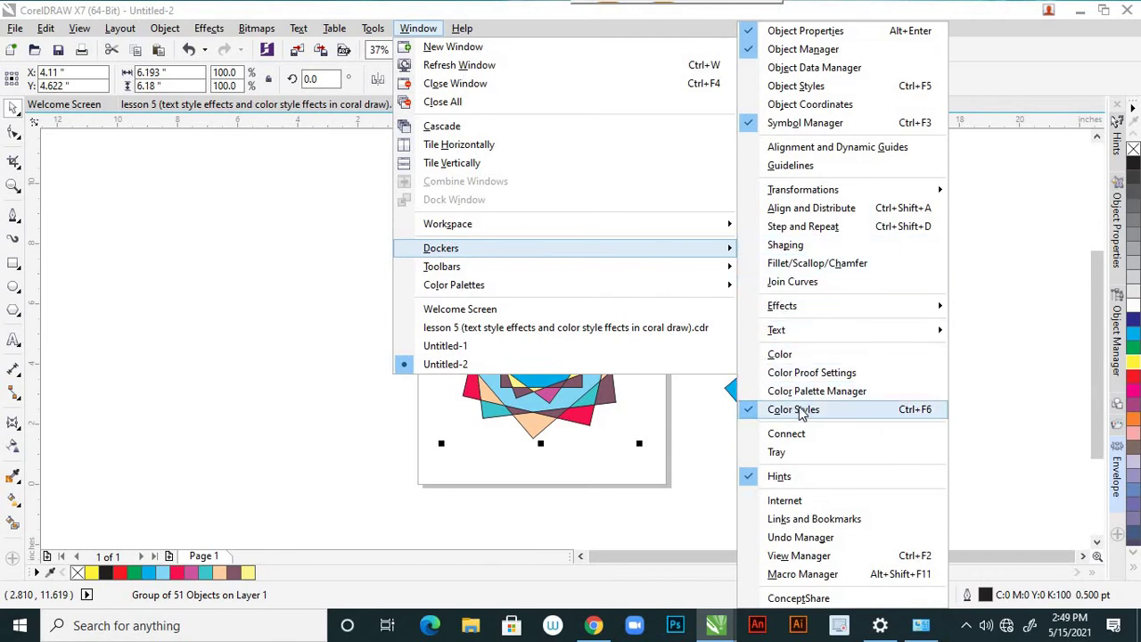
{"action": "left_click", "coordinate": [808, 416]}
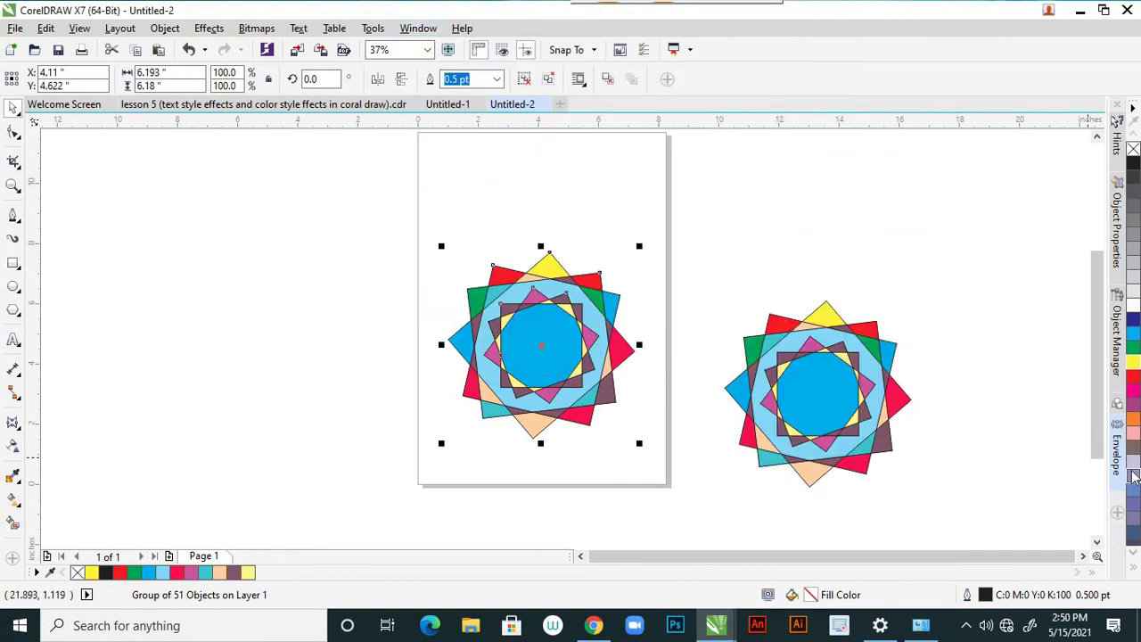
{"action": "left_click", "coordinate": [415, 29]}
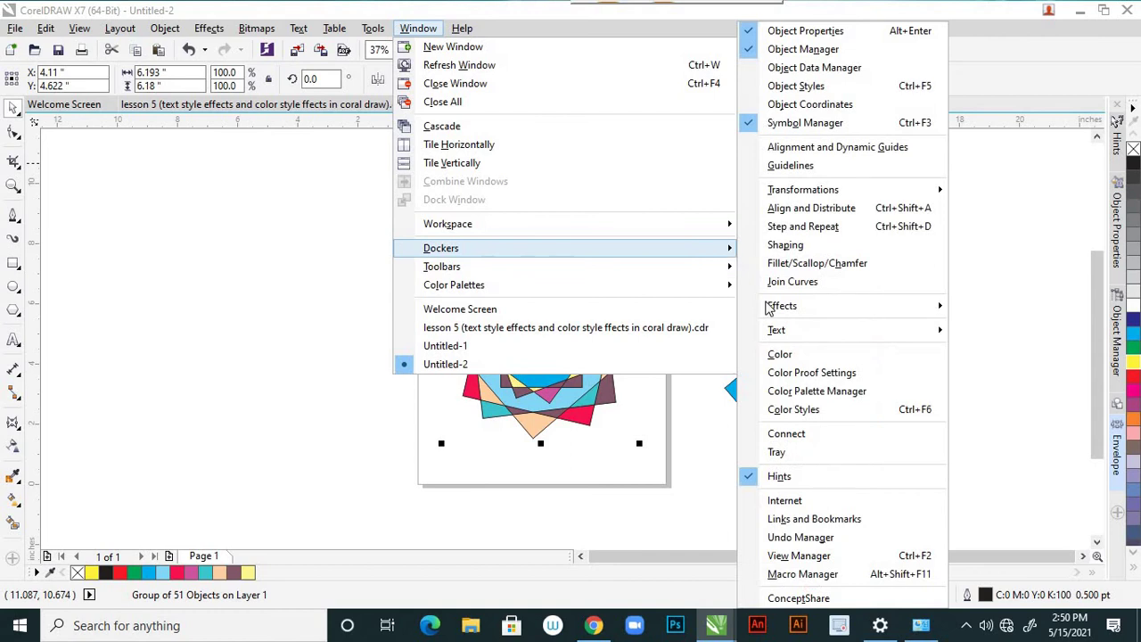
{"action": "left_click", "coordinate": [807, 415]}
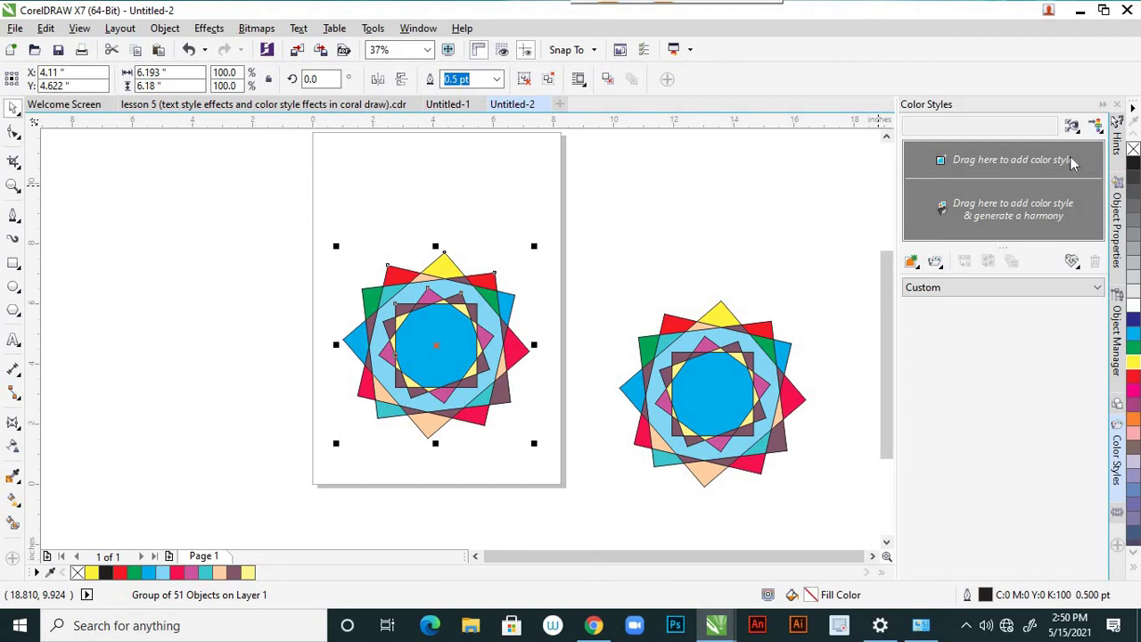
Undock the Color Styles docker, dock it horizontally above the drawing area and undo the last action
{"action": "left_click_drag", "start_coordinate": [1048, 111], "coordinate": [897, 222]}
{"action": "left_click_drag", "start_coordinate": [938, 169], "coordinate": [609, 323]}
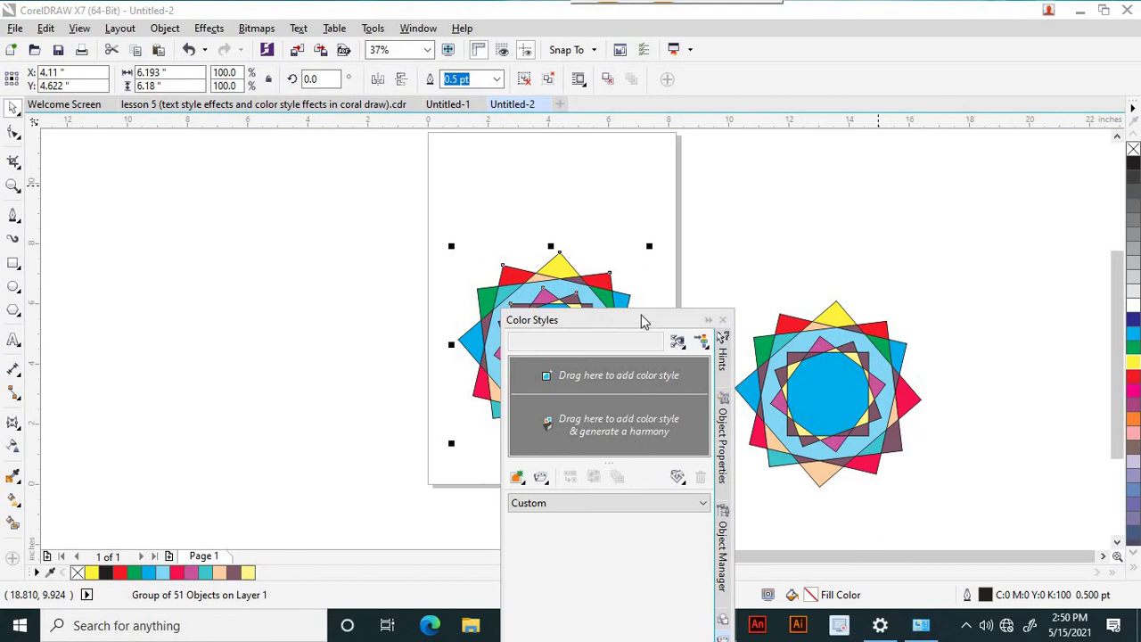
{"action": "left_click_drag", "start_coordinate": [645, 322], "coordinate": [1030, 100]}
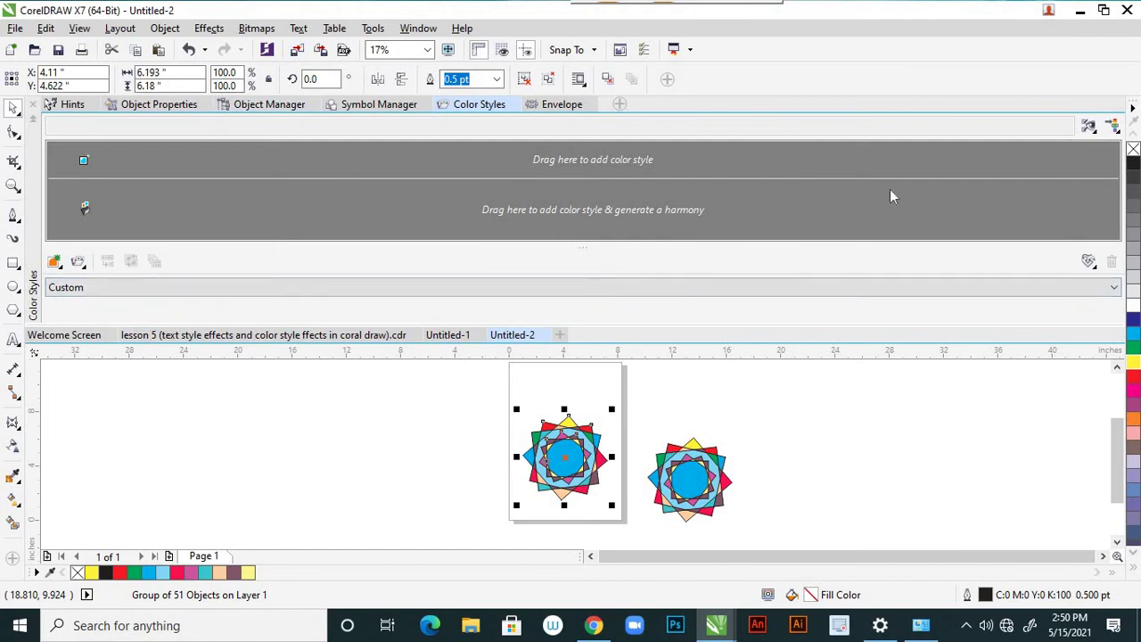
{"action": "key", "text": "ctrl+z"}
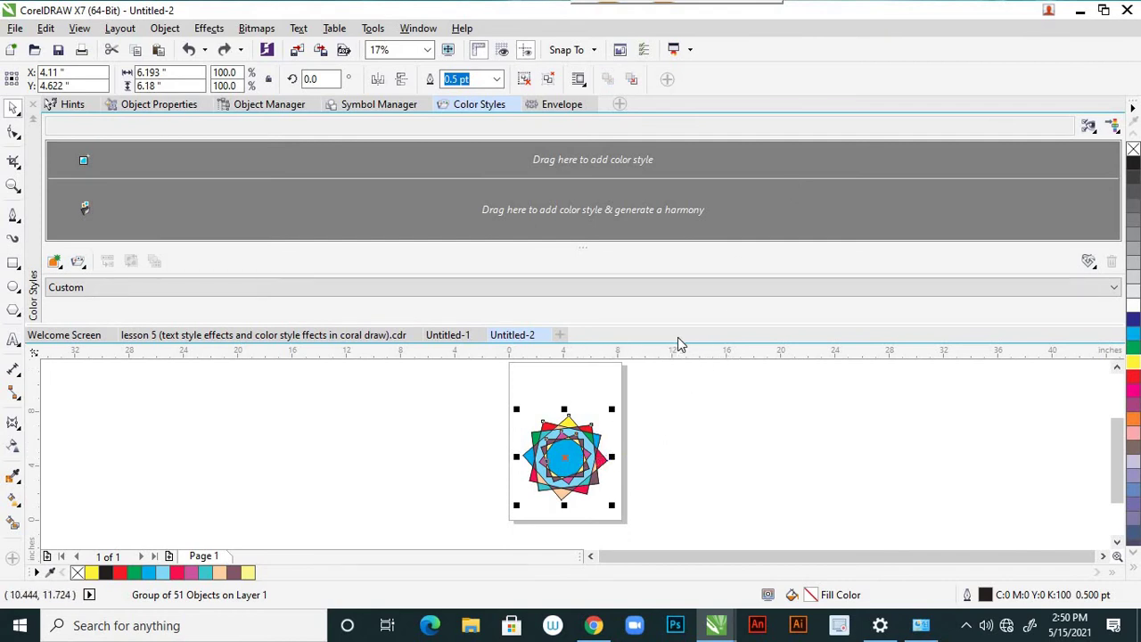
Float the document window, make it narrower and place it below the Color Styles docker
{"action": "double_click", "coordinate": [772, 328]}
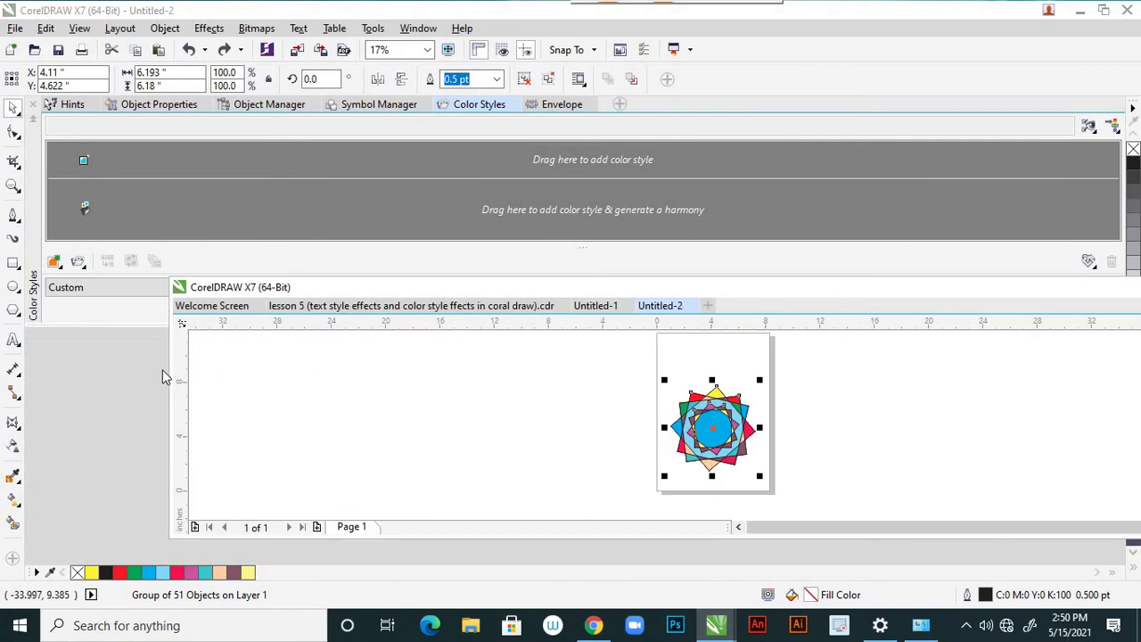
{"action": "left_click_drag", "start_coordinate": [172, 373], "coordinate": [621, 432]}
{"action": "left_click_drag", "start_coordinate": [894, 295], "coordinate": [625, 312]}
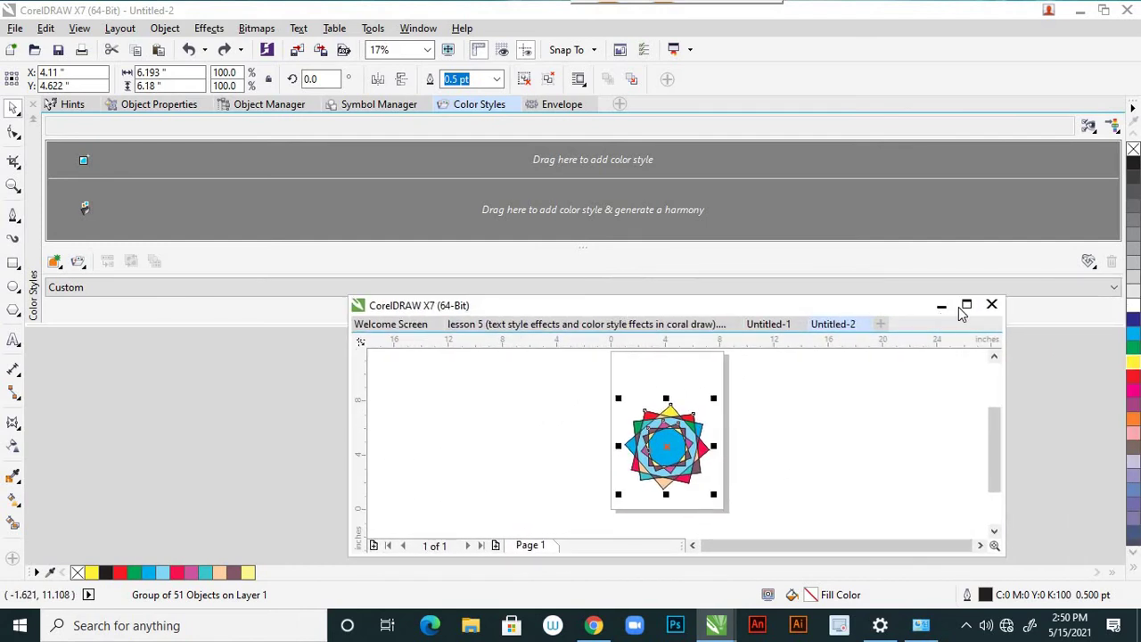
{"action": "left_click_drag", "start_coordinate": [913, 304], "coordinate": [872, 306]}
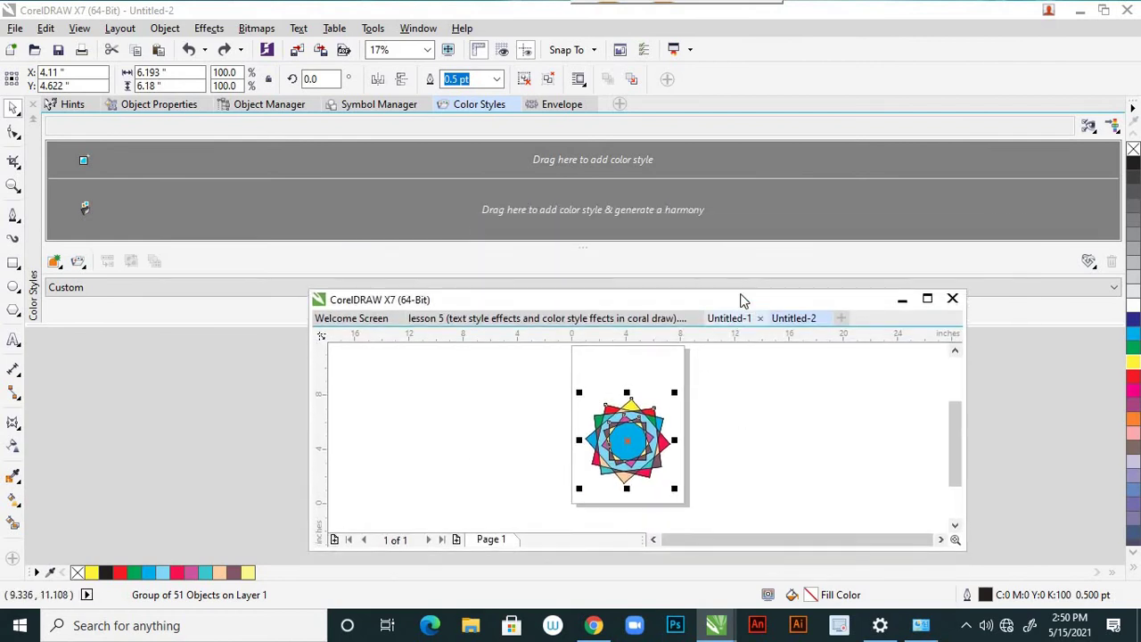
Place a duplicate of the grouped star to the right of the page and adjust the floating document window's position
{"action": "left_click_drag", "start_coordinate": [741, 288], "coordinate": [747, 241]}
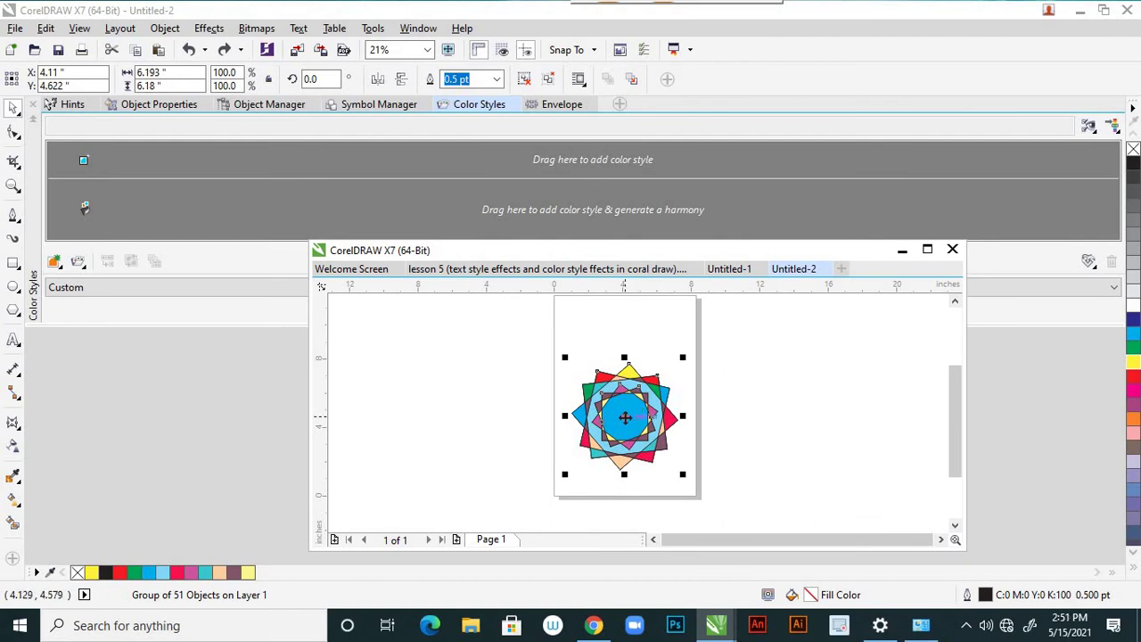
{"action": "left_click_drag", "start_coordinate": [625, 417], "coordinate": [790, 417]}
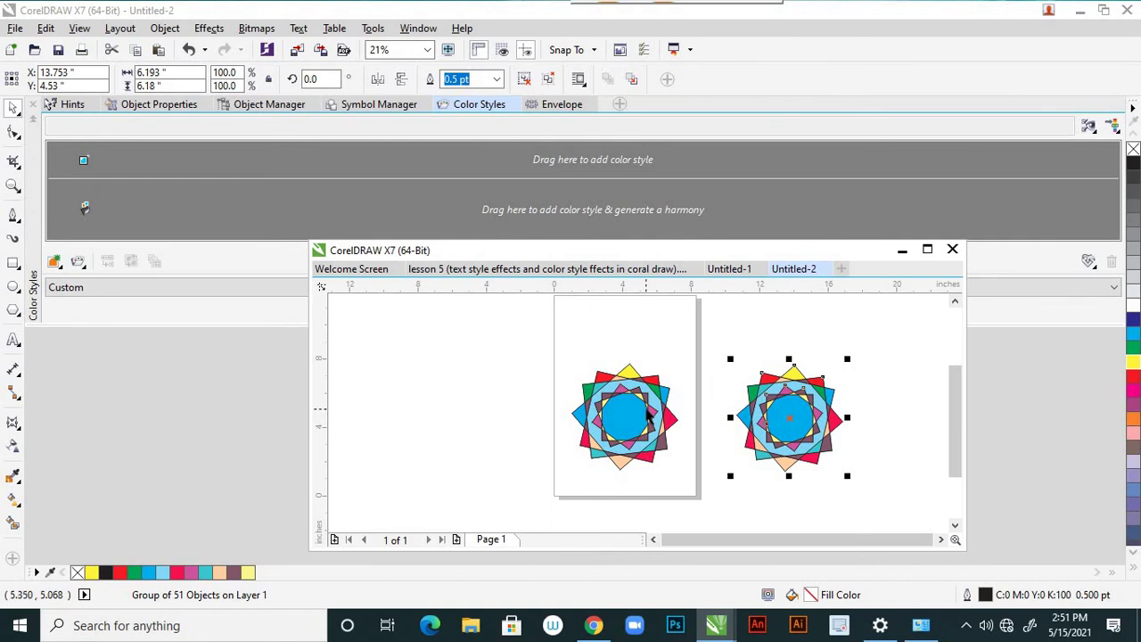
{"action": "left_click_drag", "start_coordinate": [732, 256], "coordinate": [765, 278]}
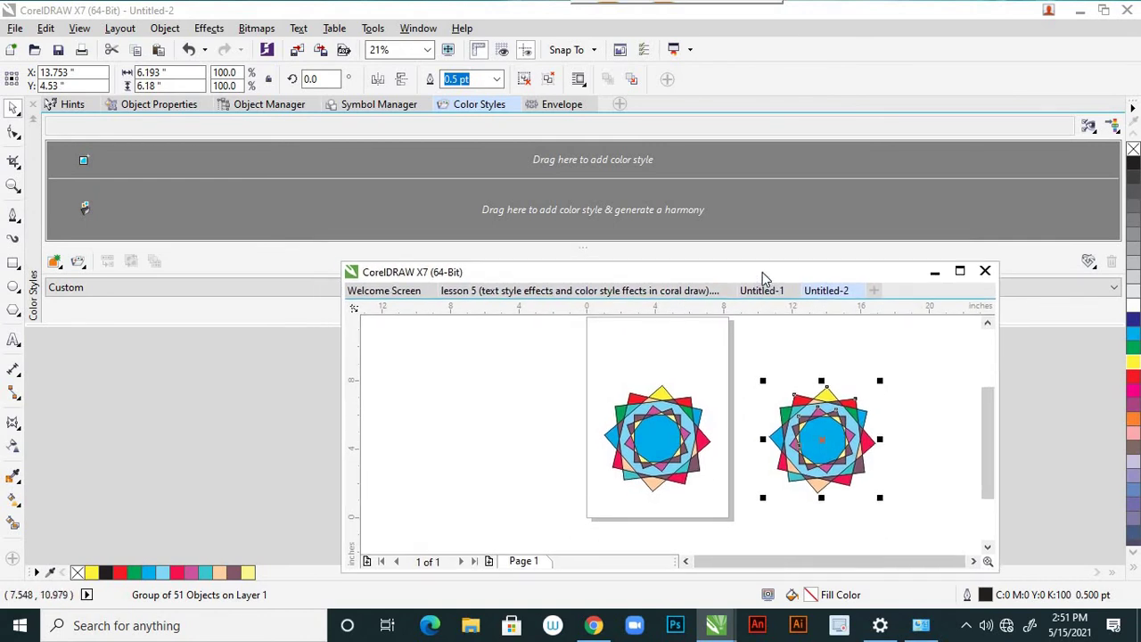
Select the original star on the page and add all its colours as individual colour styles
{"action": "left_click", "coordinate": [661, 427]}
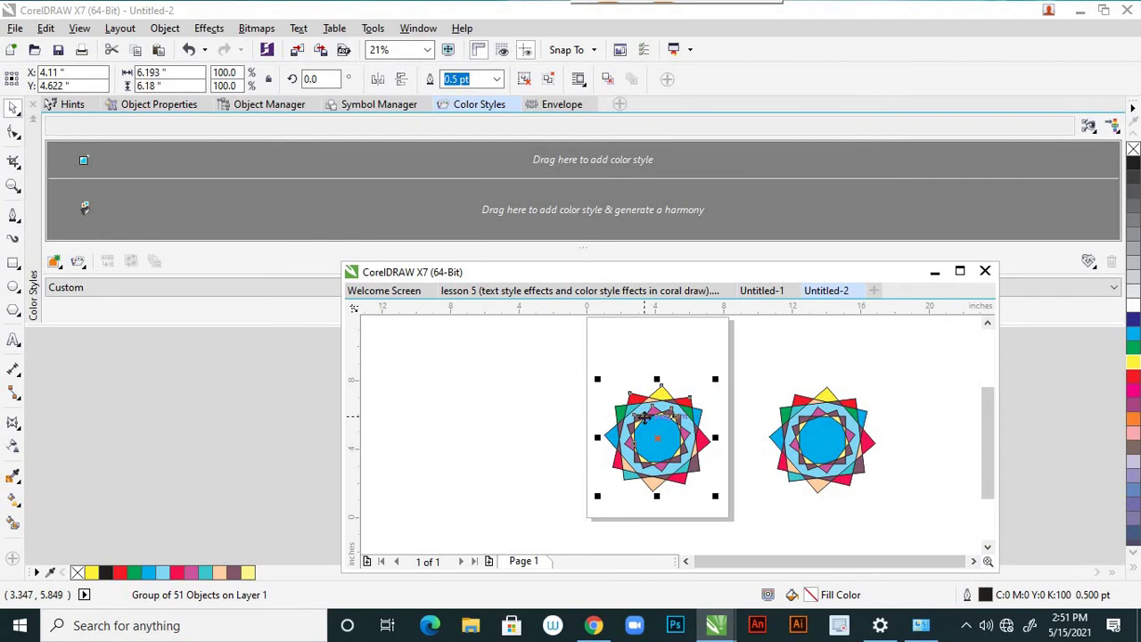
{"action": "left_click_drag", "start_coordinate": [626, 369], "coordinate": [603, 160]}
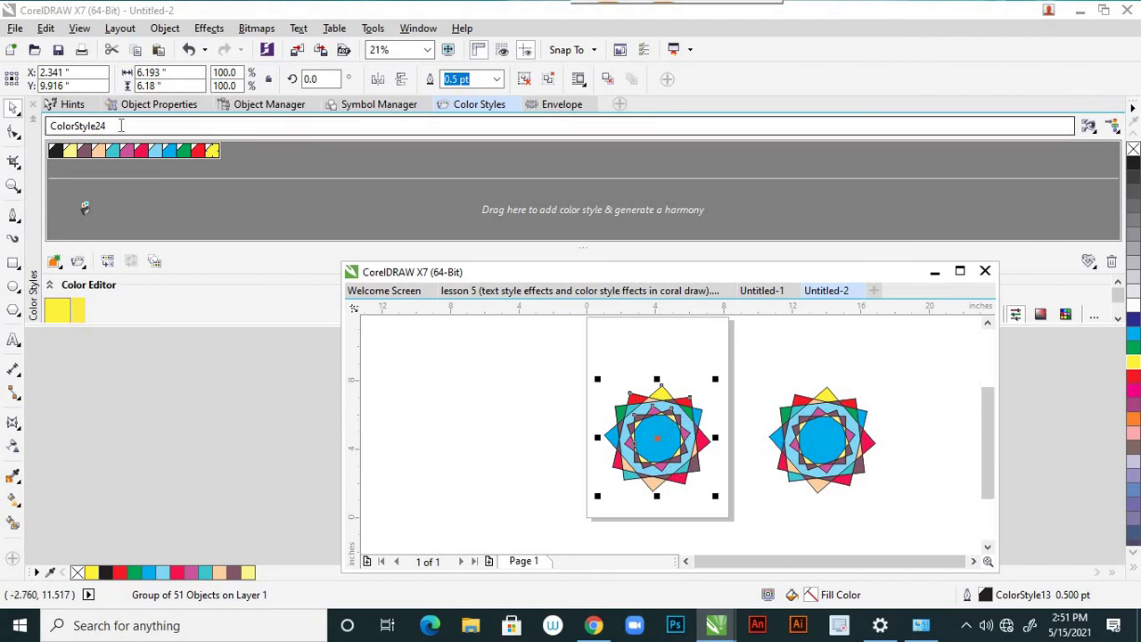
Select the crimson colour style ColorStyle19 for editing and move the document window clear of the Color Editor's controls
{"action": "left_click", "coordinate": [50, 286]}
{"action": "left_click", "coordinate": [50, 287]}
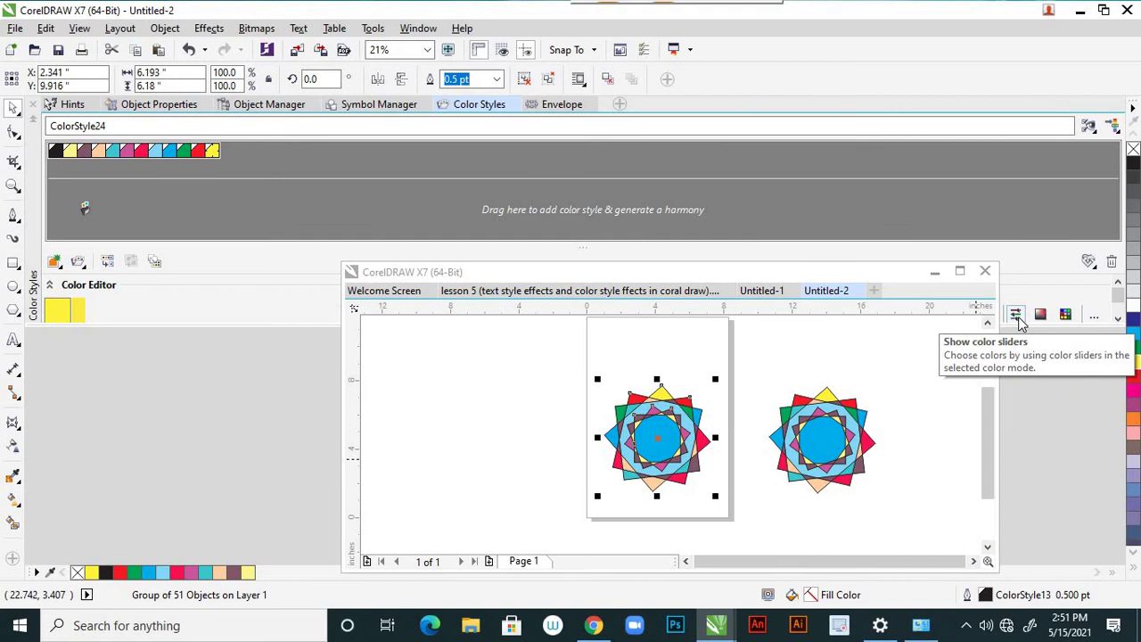
{"action": "left_click", "coordinate": [143, 155]}
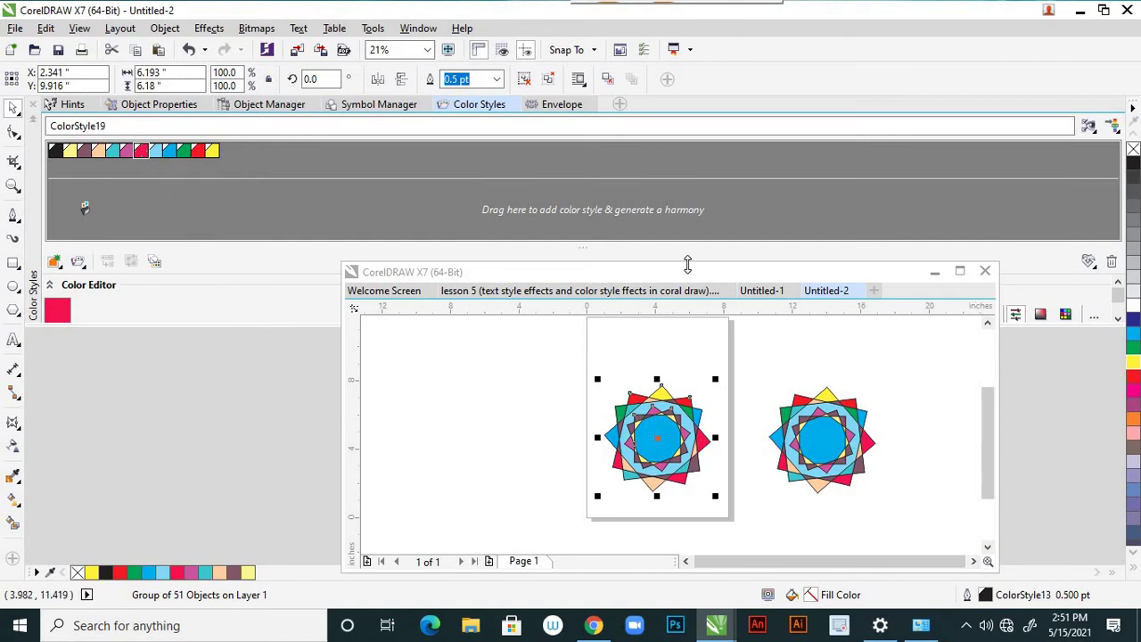
{"action": "left_click_drag", "start_coordinate": [861, 285], "coordinate": [747, 239]}
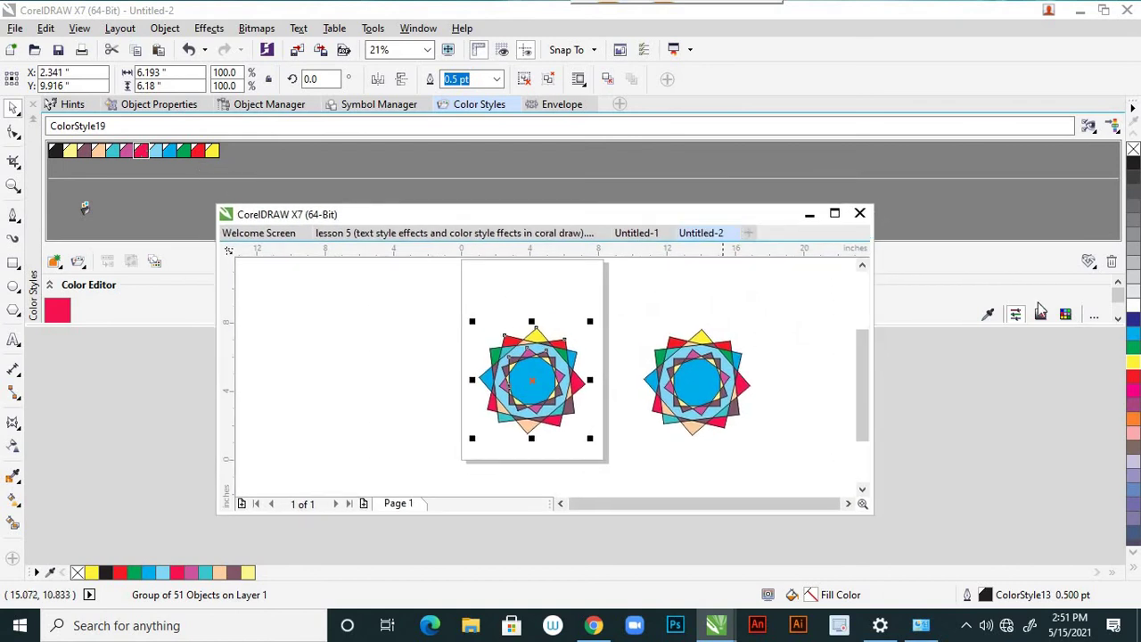
Try to recolour the crimson style with pink sampled from the colour palette, and undo the pink fill on the star
{"action": "left_click", "coordinate": [989, 316]}
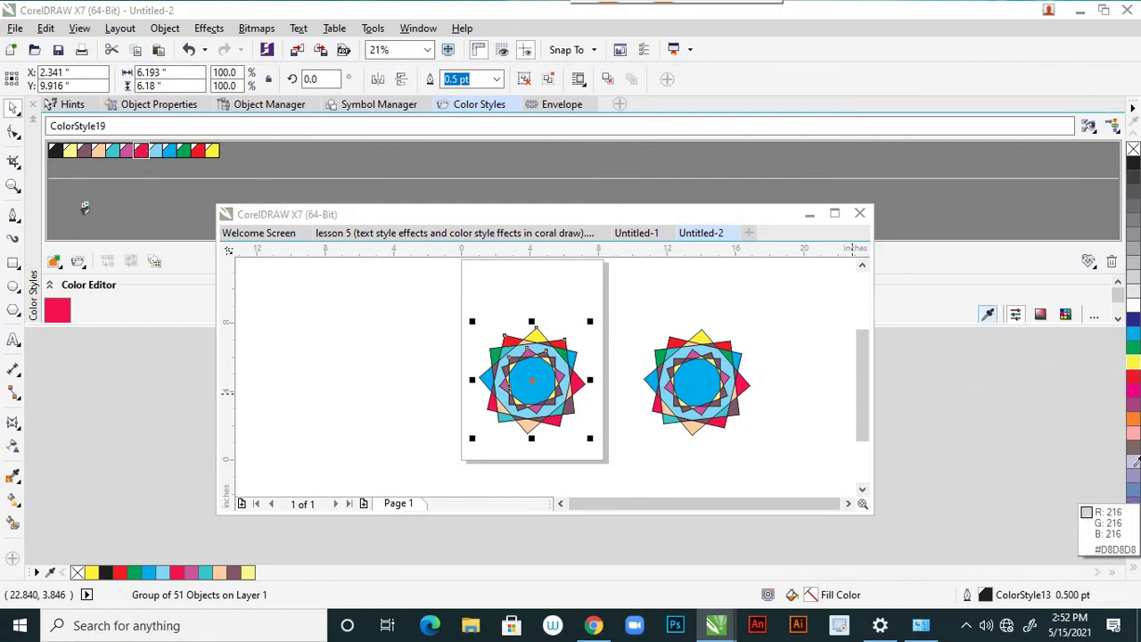
{"action": "left_click", "coordinate": [1134, 428]}
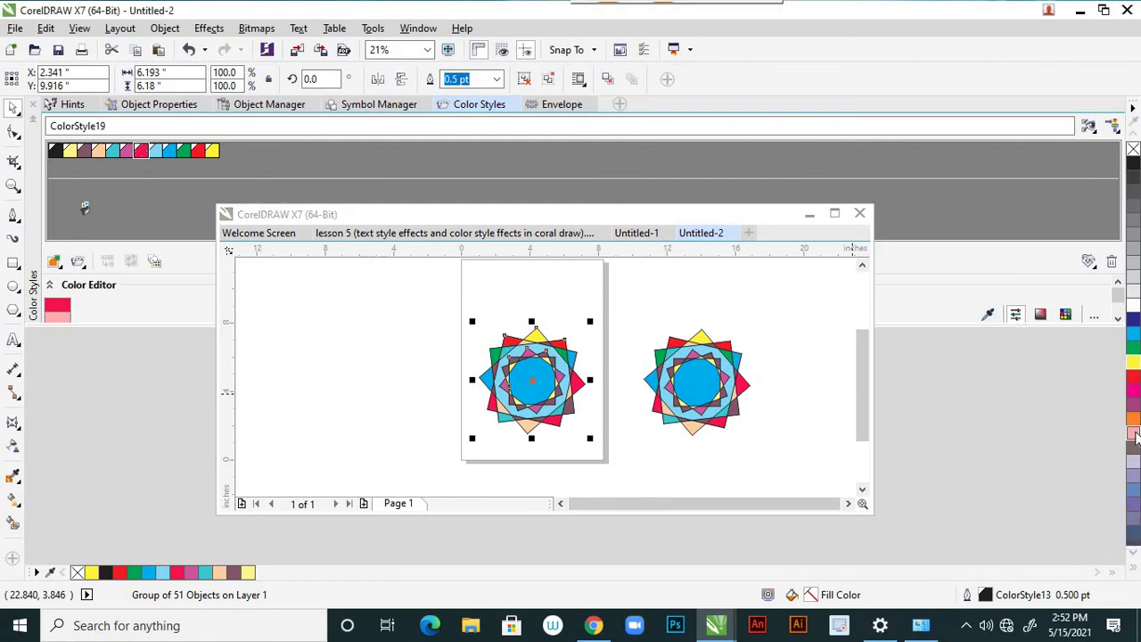
{"action": "left_click", "coordinate": [1134, 434]}
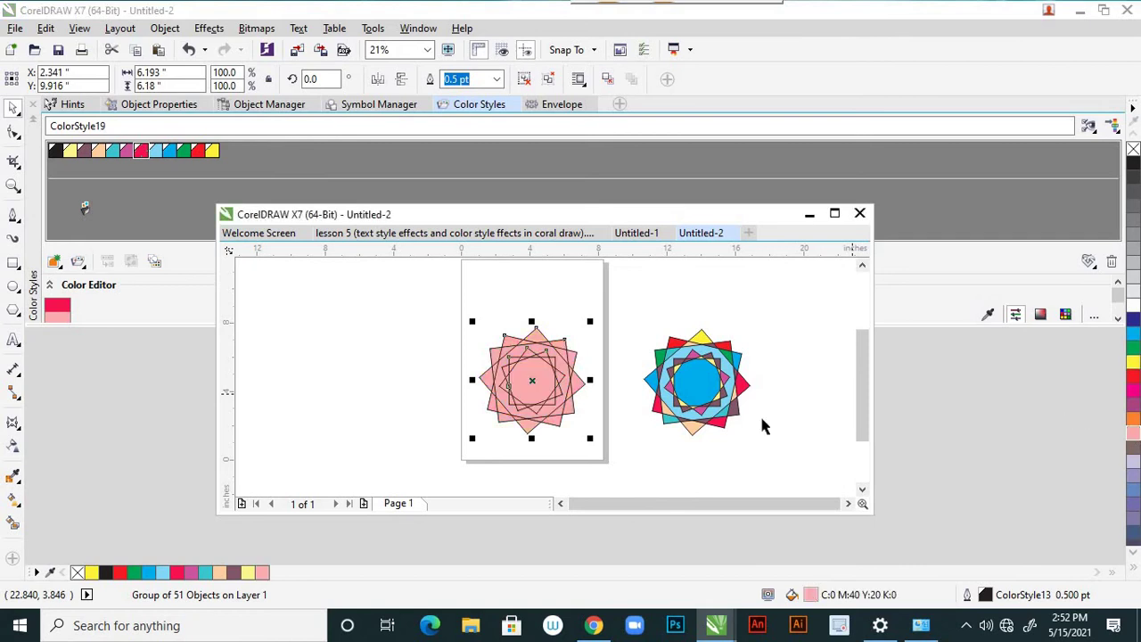
{"action": "key", "text": "ctrl+z"}
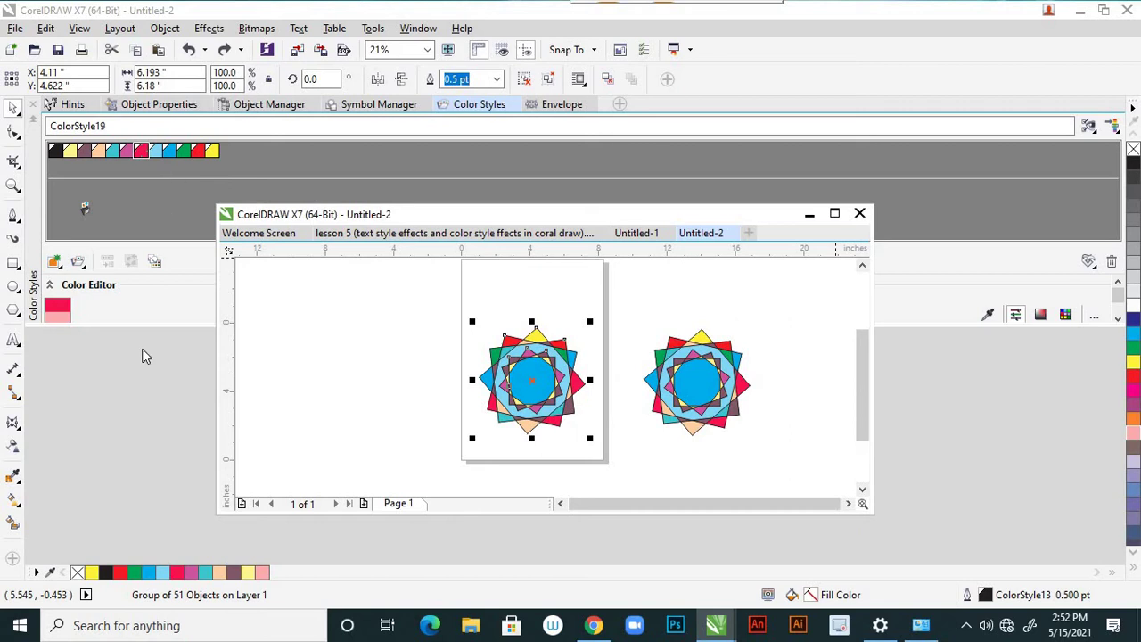
Change the green colour style ColorStyle22 to magenta sampled from the colour palette with the eyedropper
{"action": "left_click", "coordinate": [185, 151]}
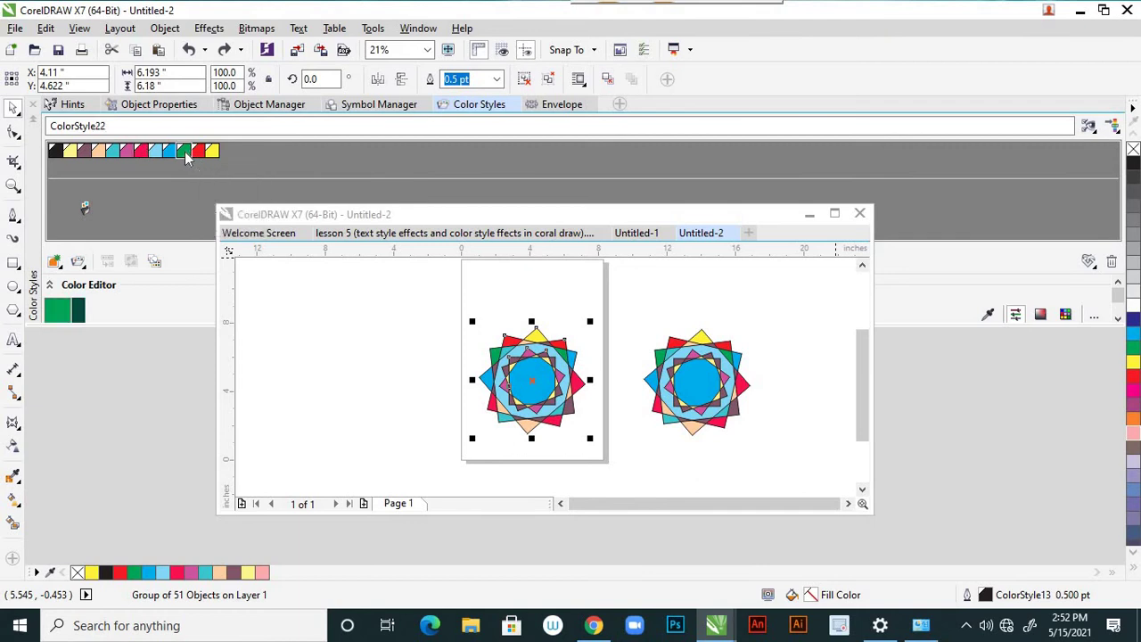
{"action": "left_click", "coordinate": [988, 317]}
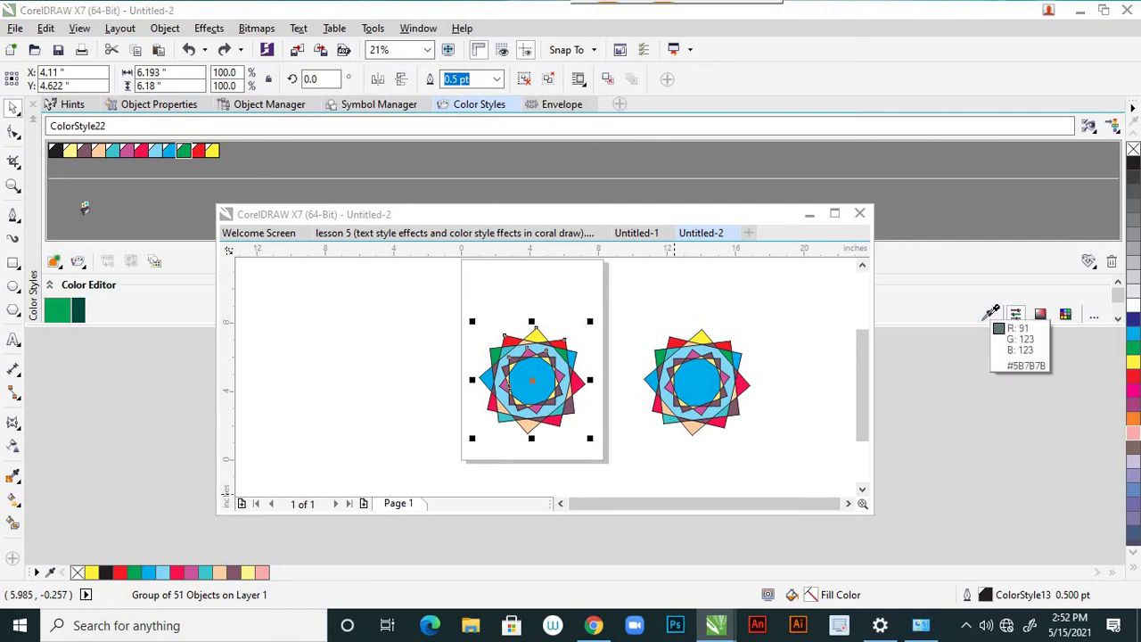
{"action": "left_click", "coordinate": [1135, 390]}
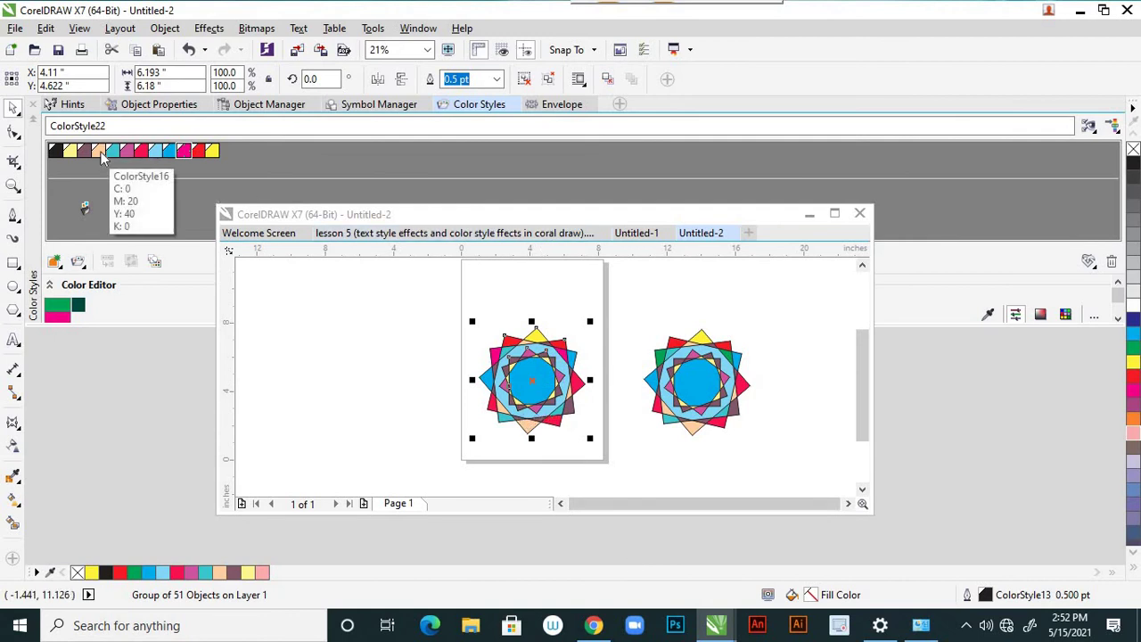
Change the cyan colour style ColorStyle21 to yellow sampled from the colour palette with the eyedropper
{"action": "left_click", "coordinate": [174, 153]}
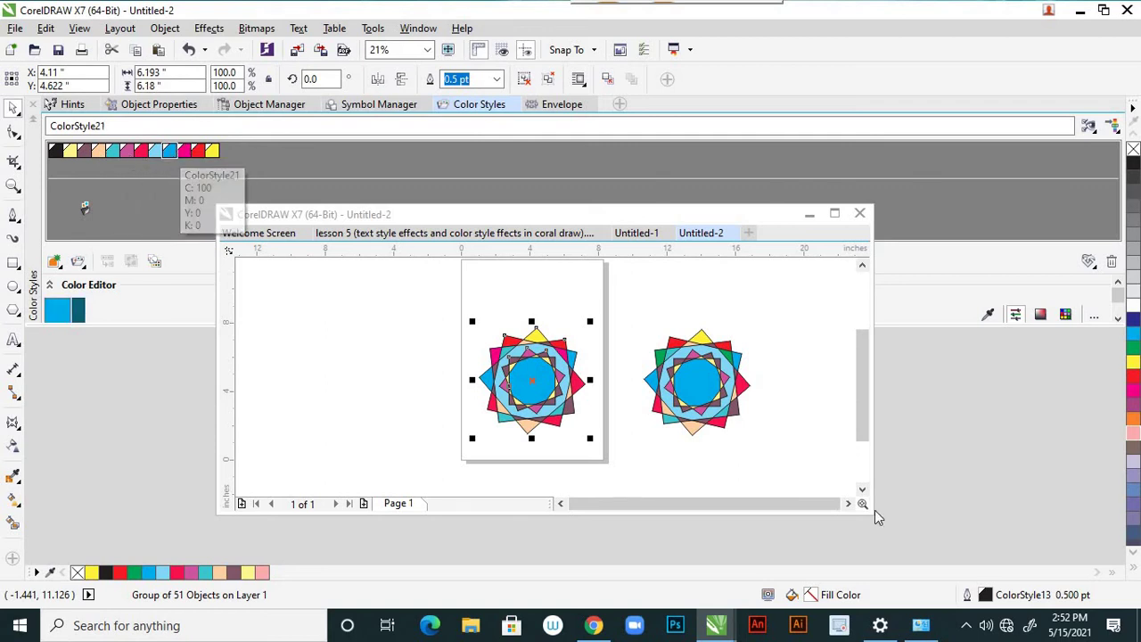
{"action": "left_click", "coordinate": [988, 315]}
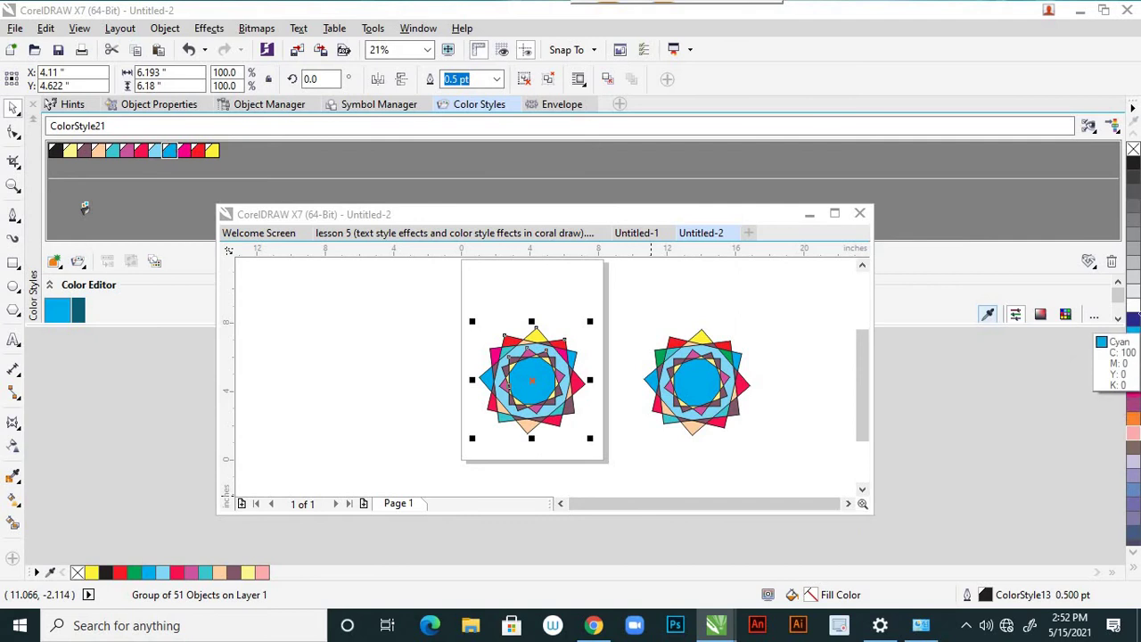
{"action": "left_click", "coordinate": [1134, 303]}
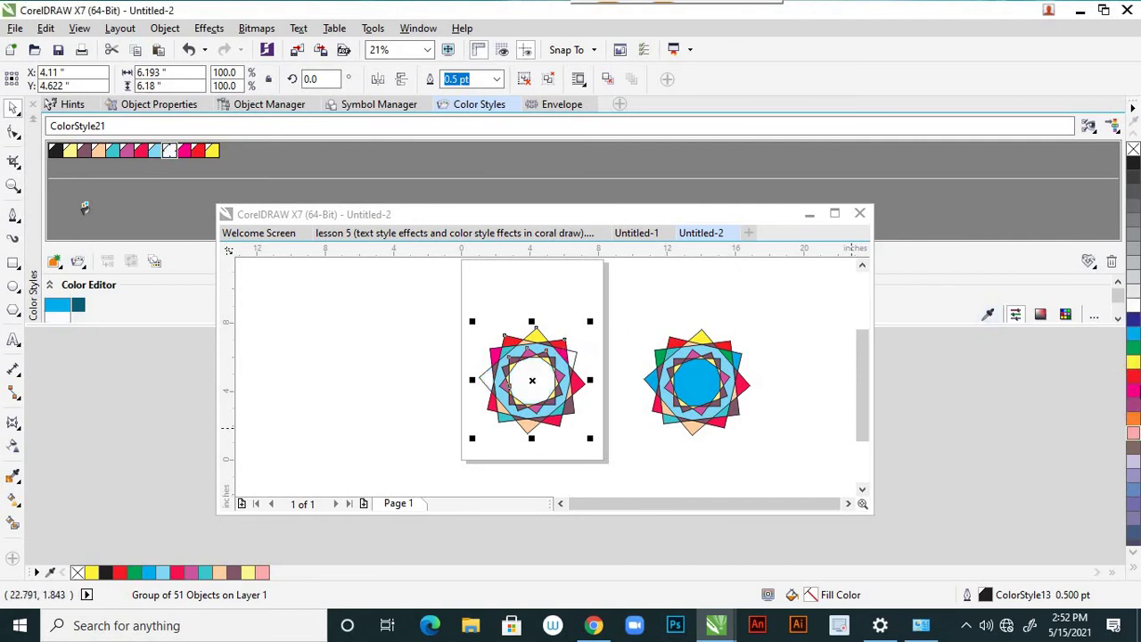
{"action": "left_click", "coordinate": [1133, 363]}
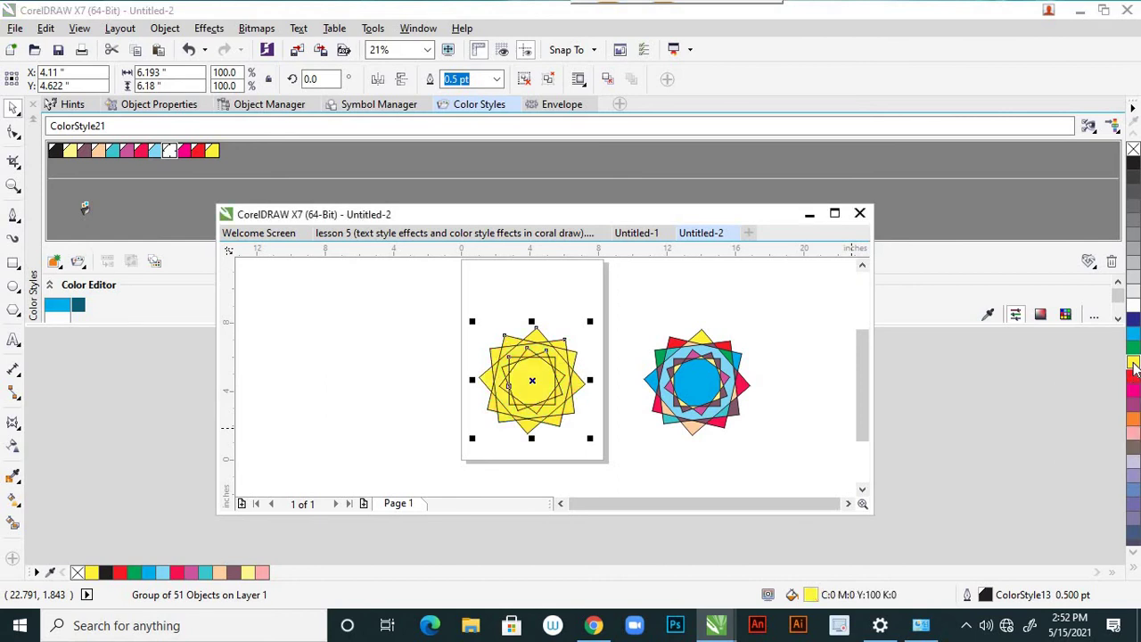
{"action": "key", "text": "ctrl+z"}
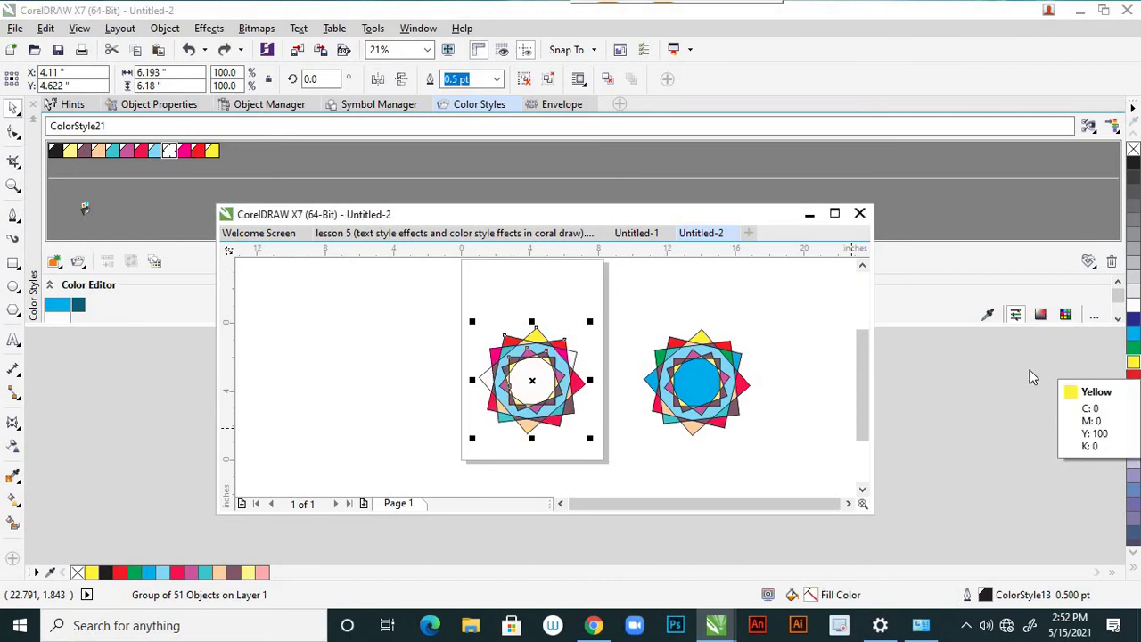
{"action": "left_click", "coordinate": [987, 313]}
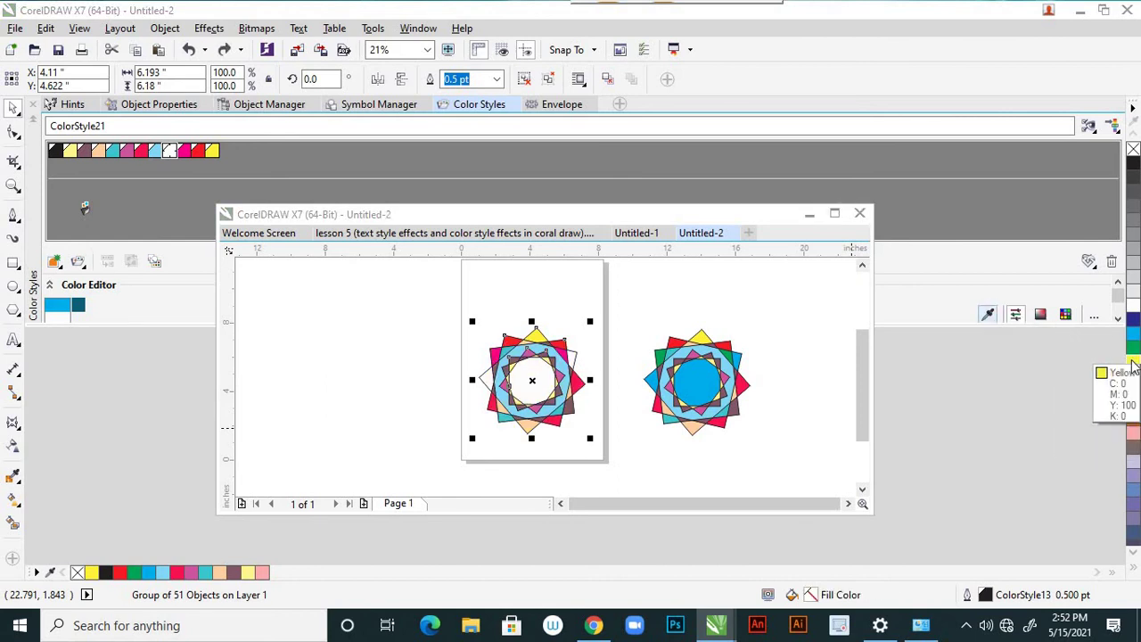
{"action": "left_click", "coordinate": [1132, 365]}
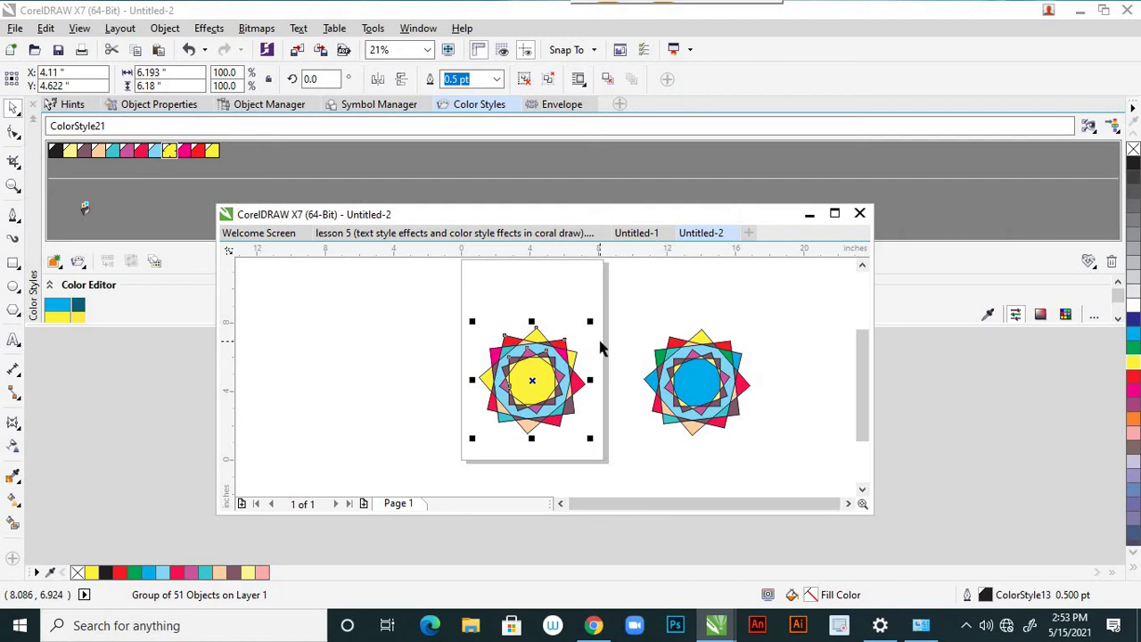
Select the duplicate star beside the page and move the document window clear of the colour styles area
{"action": "left_click", "coordinate": [379, 308]}
{"action": "left_click", "coordinate": [689, 379]}
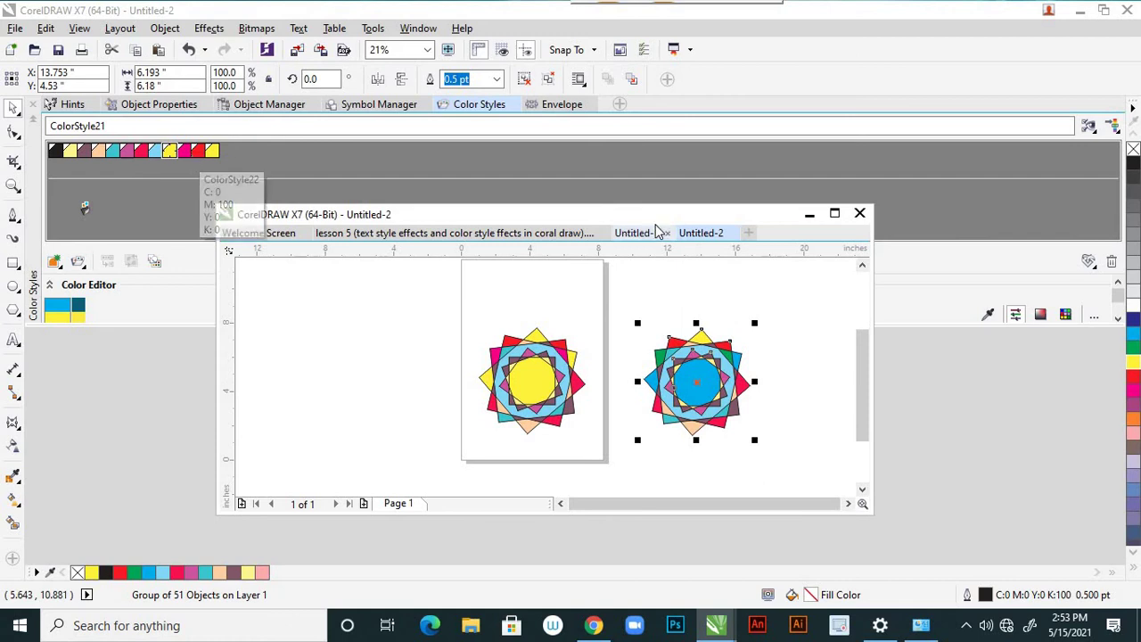
{"action": "left_click_drag", "start_coordinate": [673, 223], "coordinate": [675, 326]}
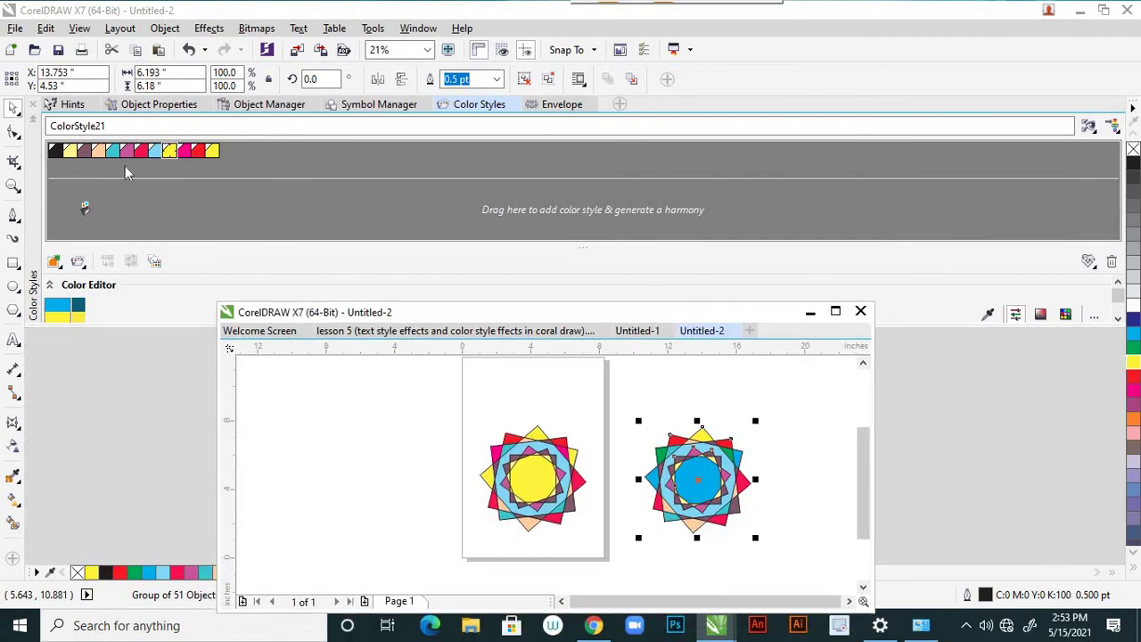
Delete the black, pale yellow and plum colour styles, ColorStyle13, ColorStyle14 and ColorStyle15
{"action": "left_click", "coordinate": [61, 152]}
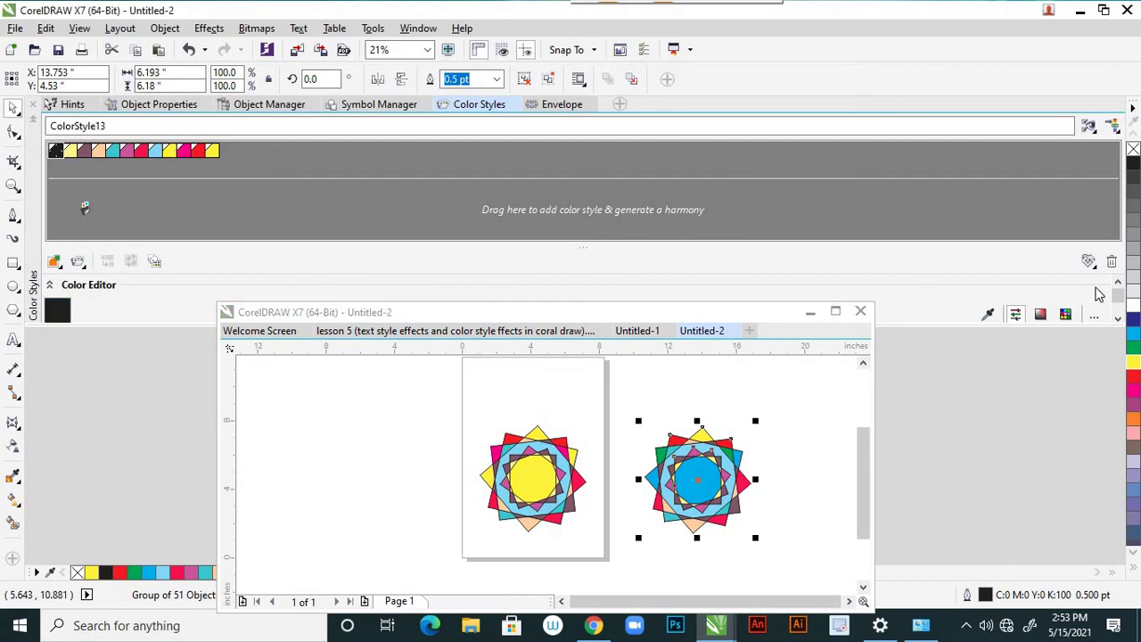
{"action": "left_click", "coordinate": [1113, 263]}
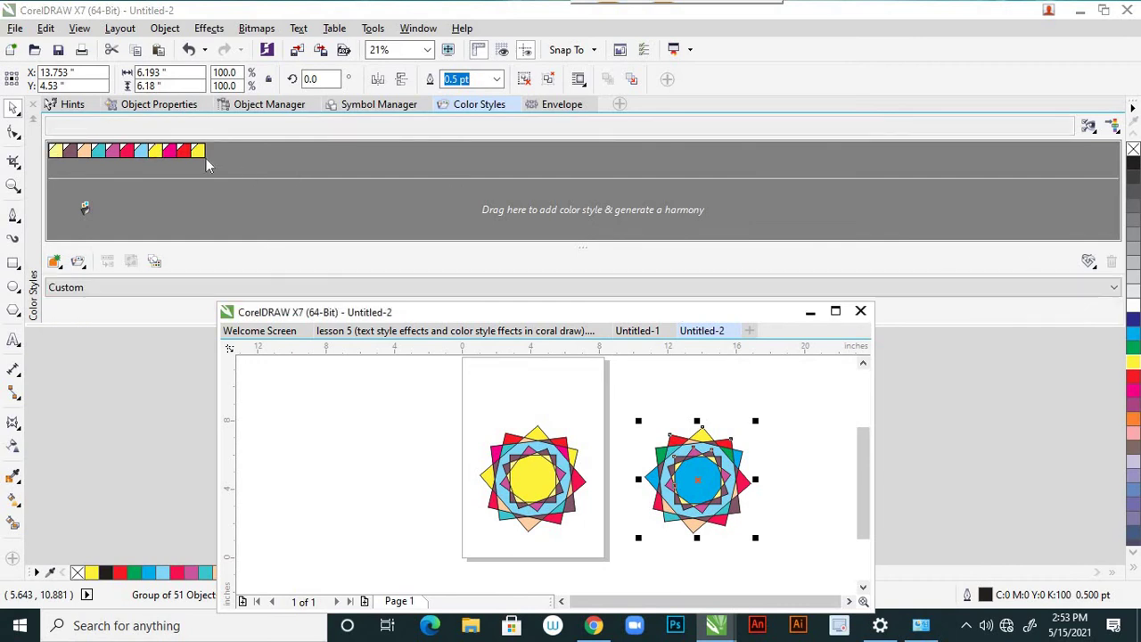
{"action": "left_click", "coordinate": [57, 151]}
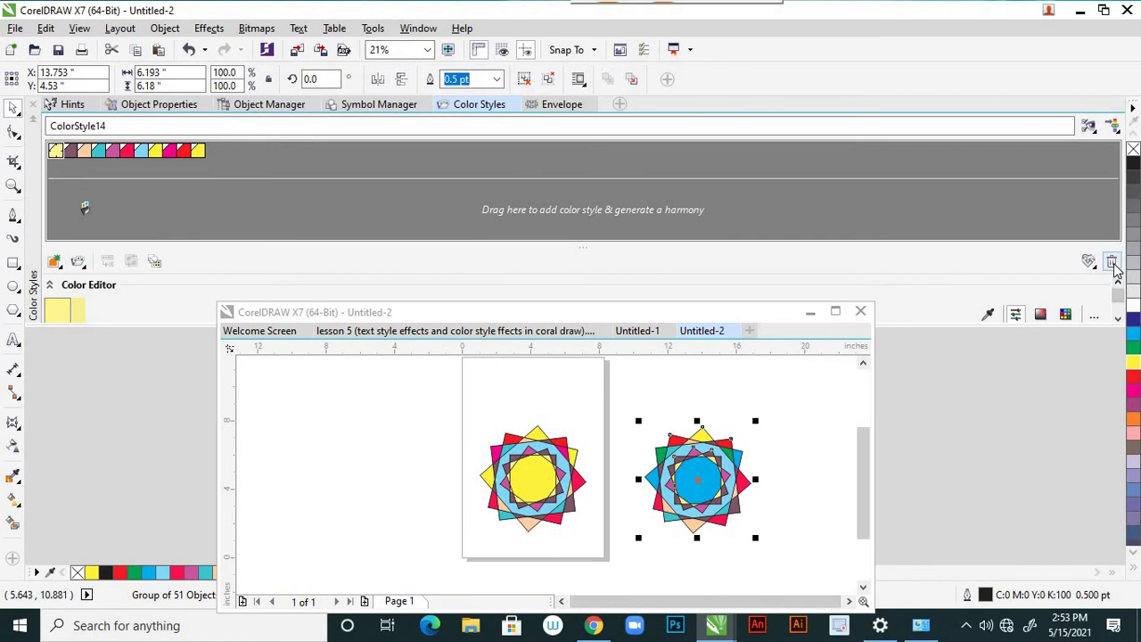
{"action": "left_click", "coordinate": [1113, 263]}
{"action": "left_click", "coordinate": [63, 154]}
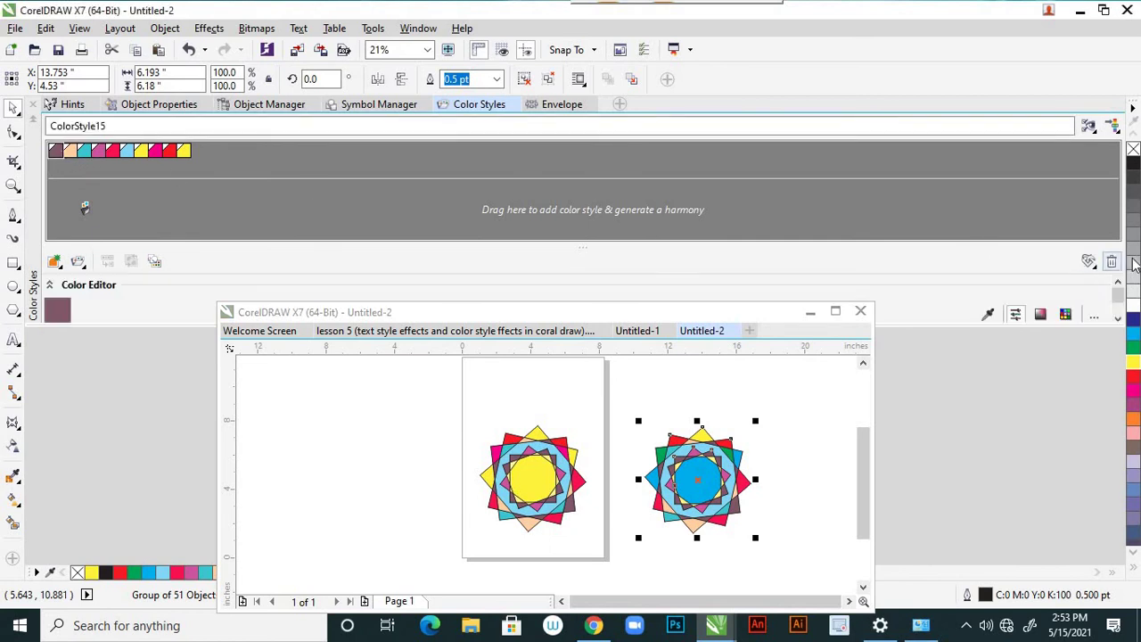
{"action": "left_click", "coordinate": [1112, 262]}
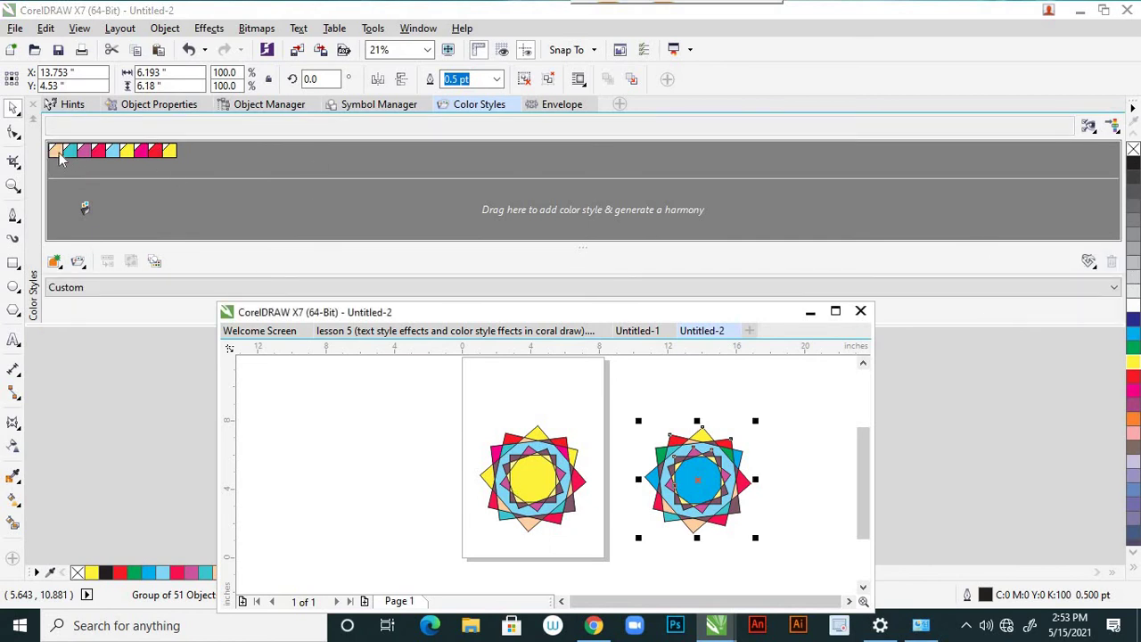
Delete the peach, teal and orchid colour styles
{"action": "left_click", "coordinate": [60, 158]}
{"action": "left_click", "coordinate": [1111, 261]}
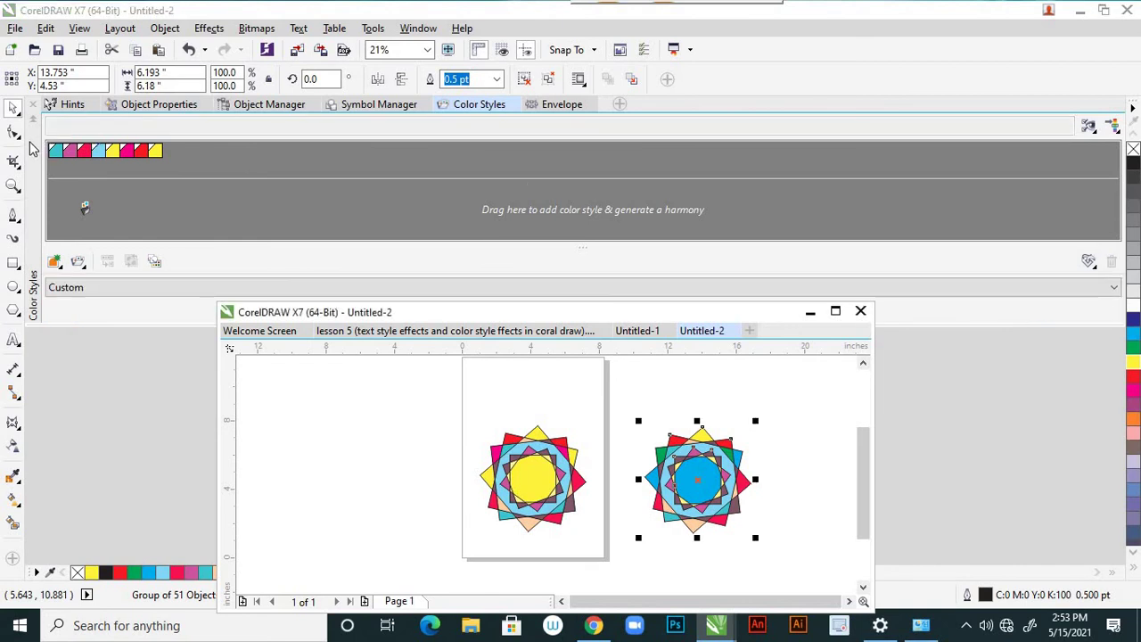
{"action": "left_click", "coordinate": [58, 156]}
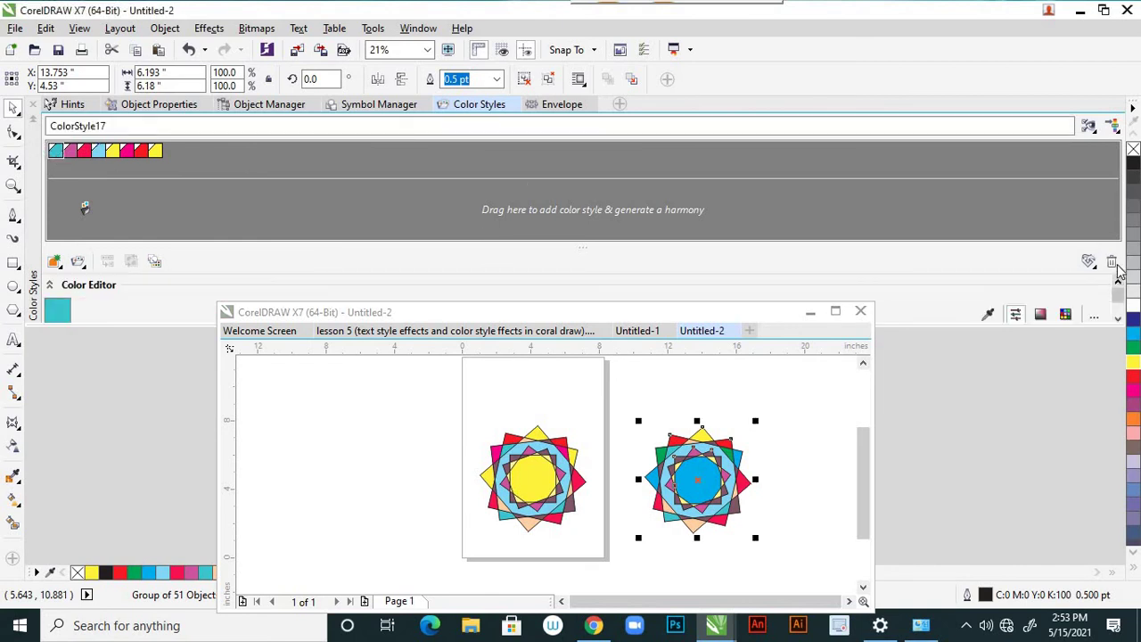
{"action": "left_click", "coordinate": [1112, 262]}
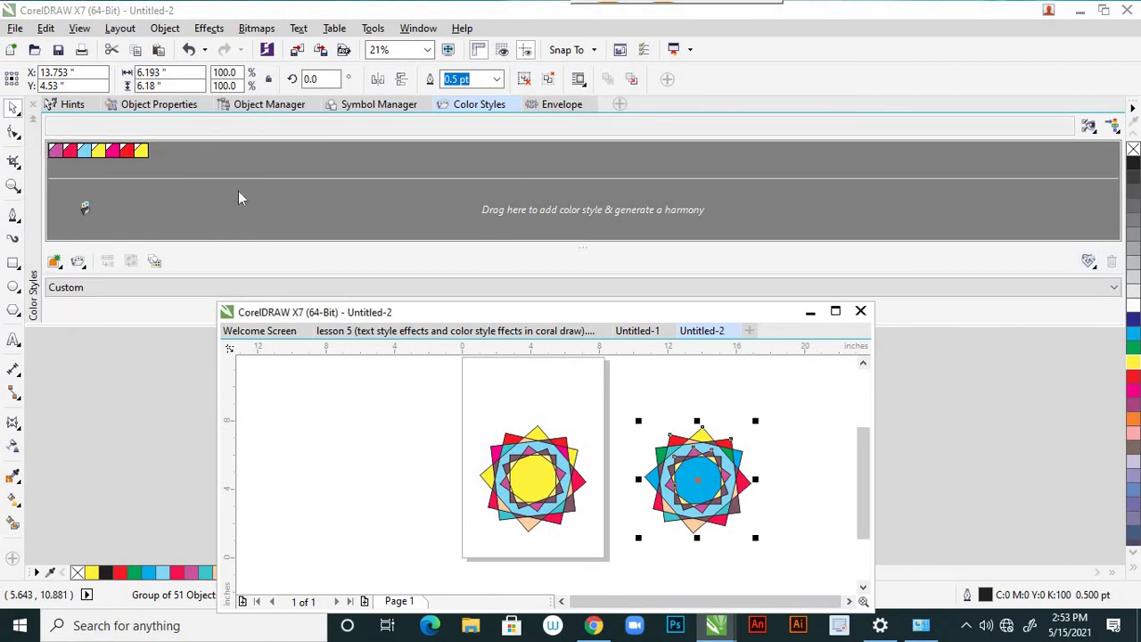
{"action": "left_click", "coordinate": [60, 158]}
{"action": "left_click", "coordinate": [1112, 262]}
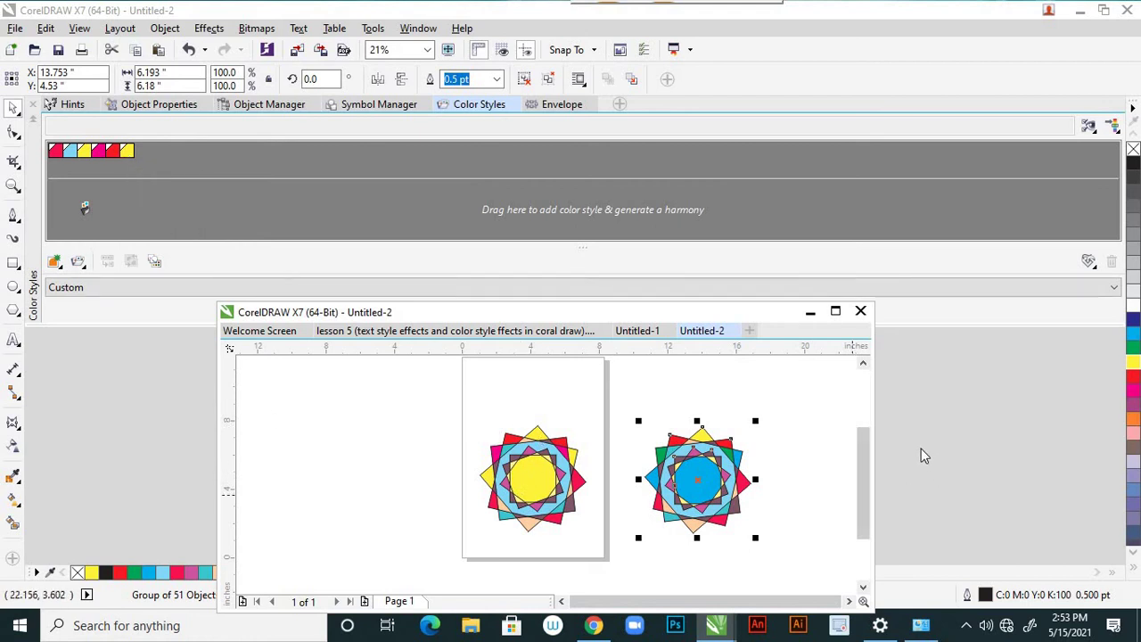
Delete the crimson ColorStyle19, the light blue ColorStyle20 and the yellow style beside it
{"action": "left_click_drag", "start_coordinate": [754, 312], "coordinate": [764, 285]}
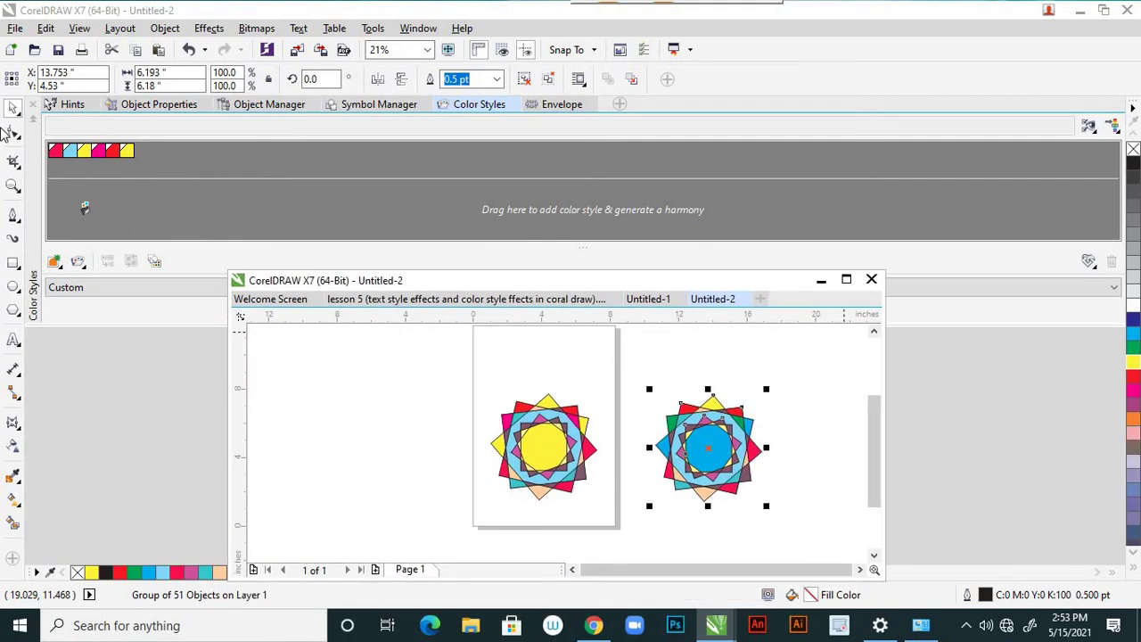
{"action": "left_click", "coordinate": [56, 152]}
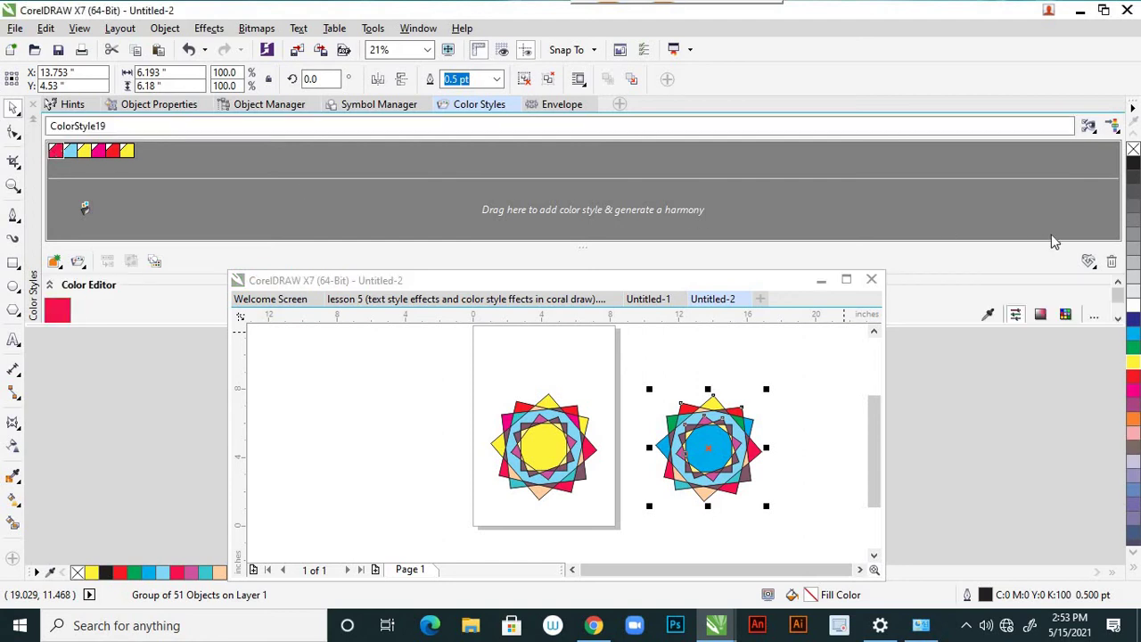
{"action": "left_click", "coordinate": [1111, 259]}
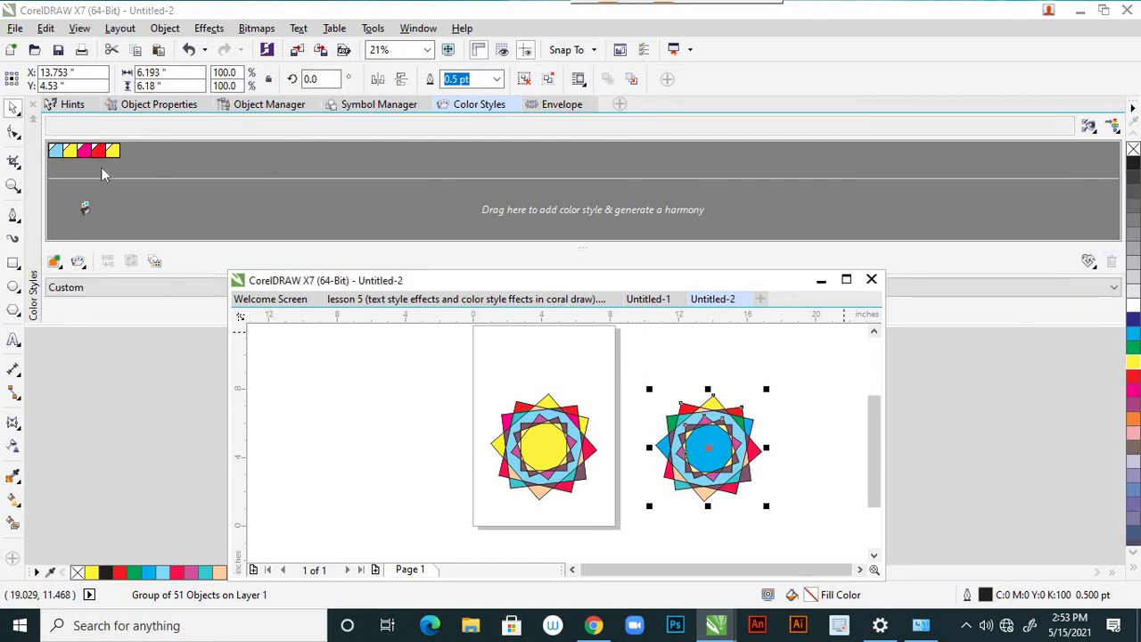
{"action": "left_click", "coordinate": [57, 153]}
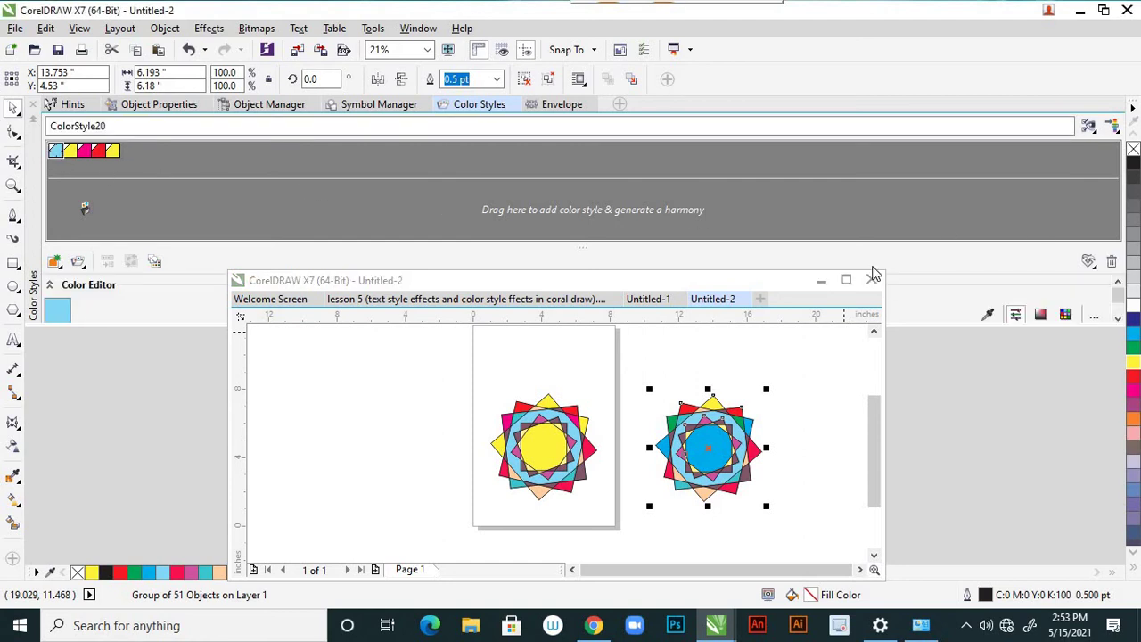
{"action": "left_click", "coordinate": [1112, 263]}
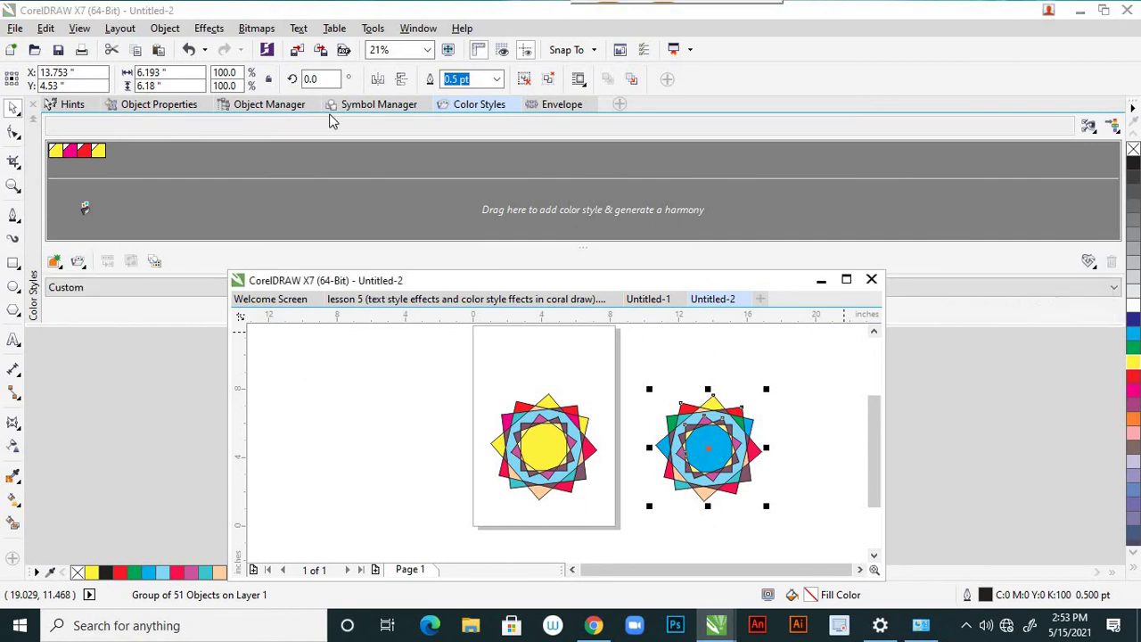
{"action": "left_click", "coordinate": [56, 153]}
{"action": "left_click", "coordinate": [1111, 262]}
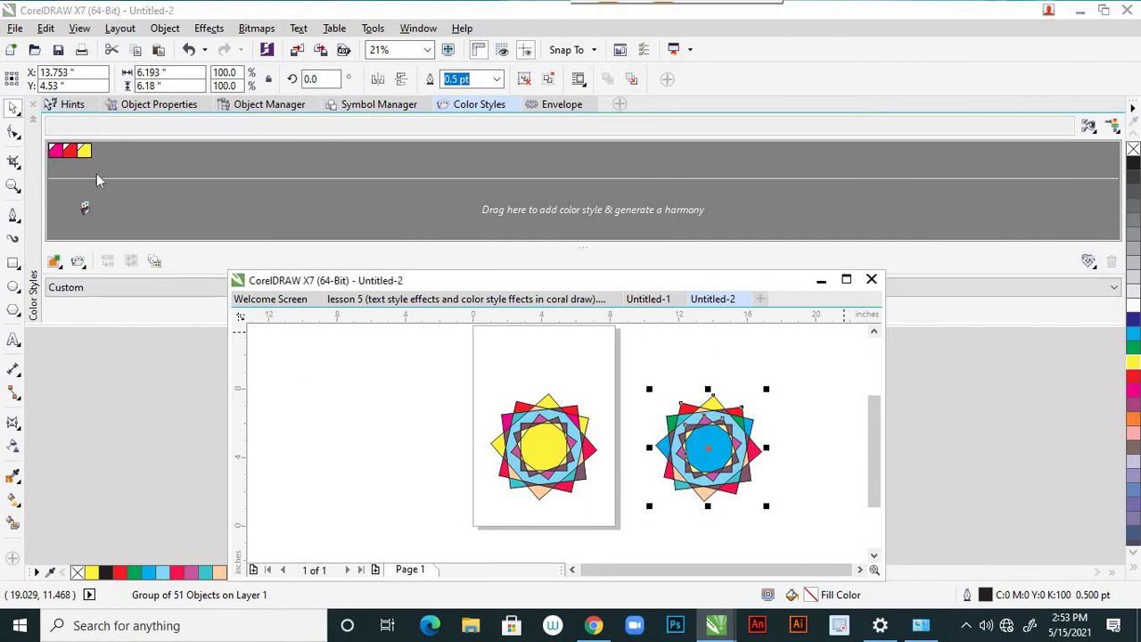
Delete the remaining magenta, red and yellow colour styles to empty the colour styles list
{"action": "left_click", "coordinate": [59, 153]}
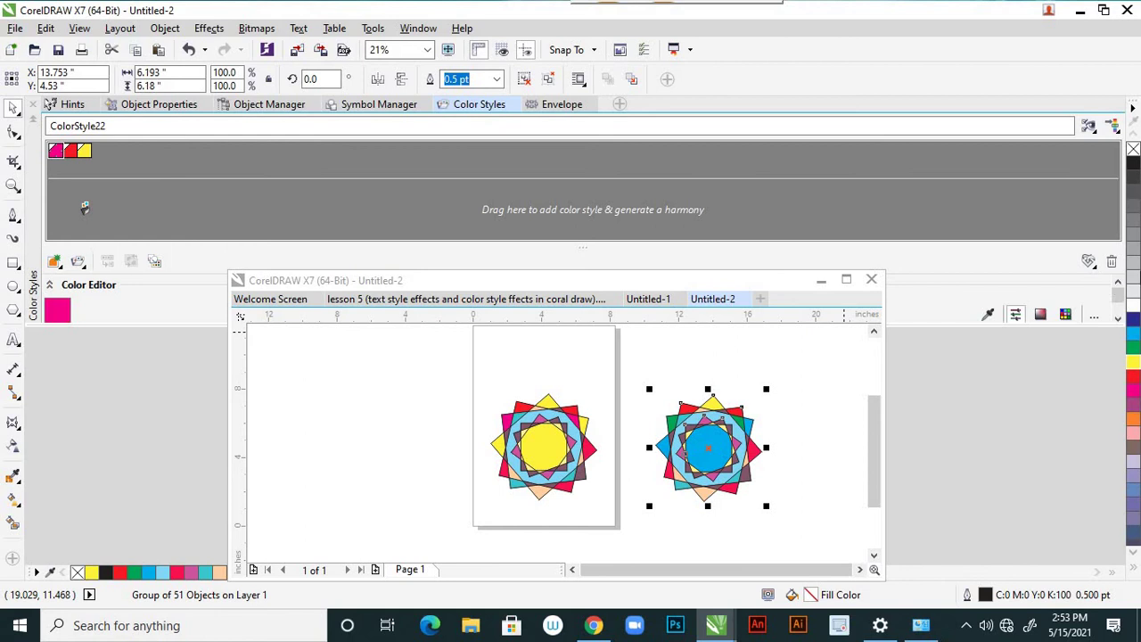
{"action": "left_click", "coordinate": [1112, 264]}
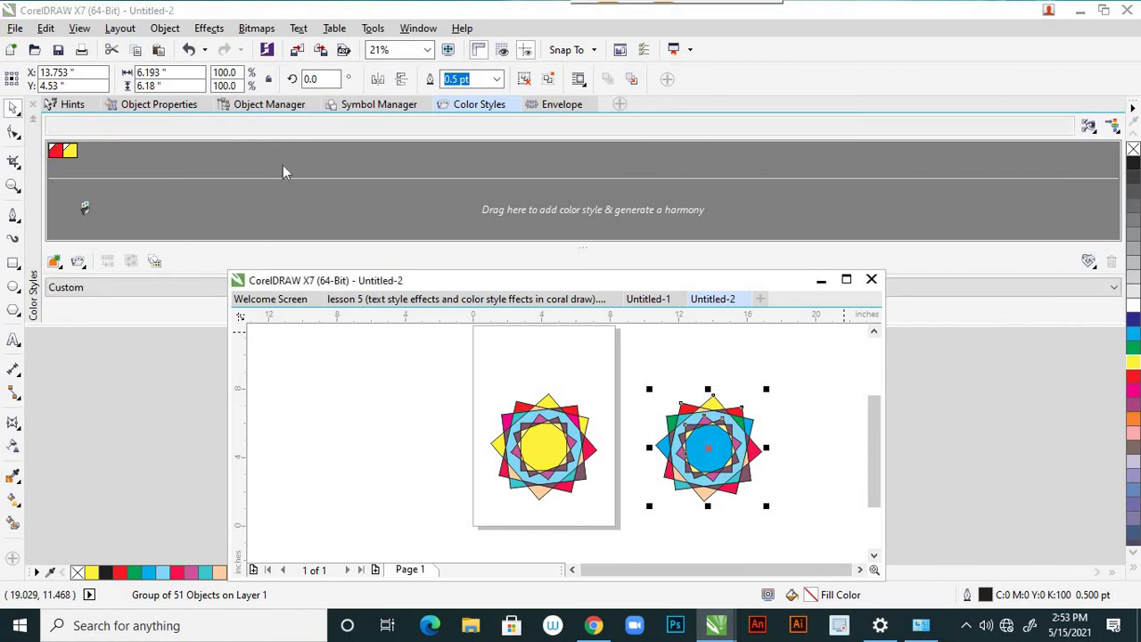
{"action": "left_click", "coordinate": [56, 151]}
{"action": "left_click", "coordinate": [1112, 262]}
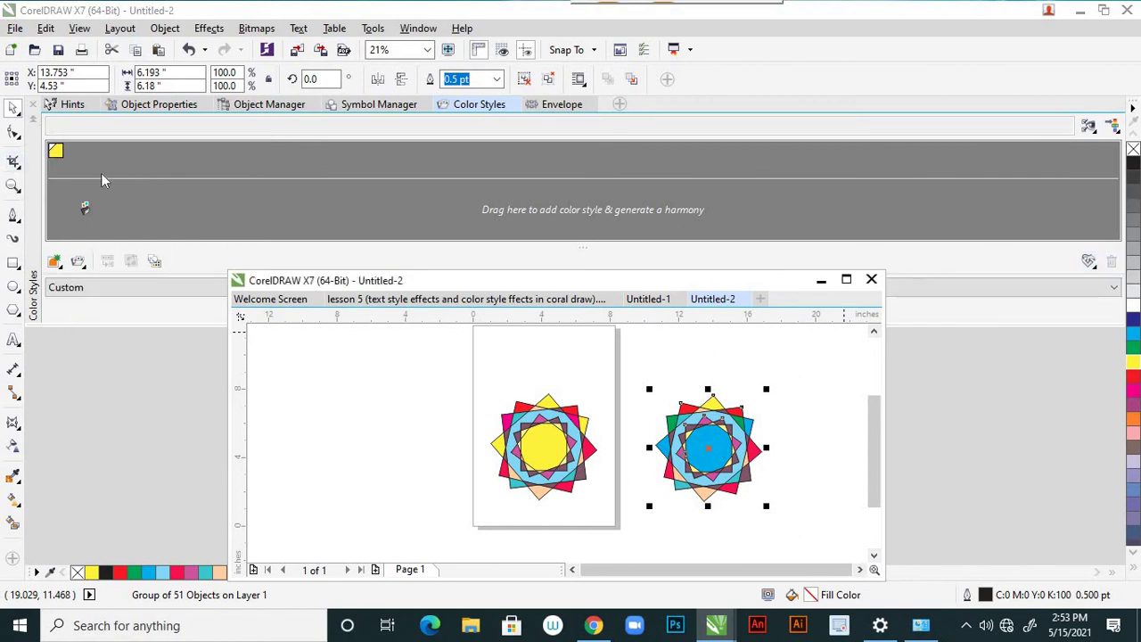
{"action": "left_click", "coordinate": [57, 154]}
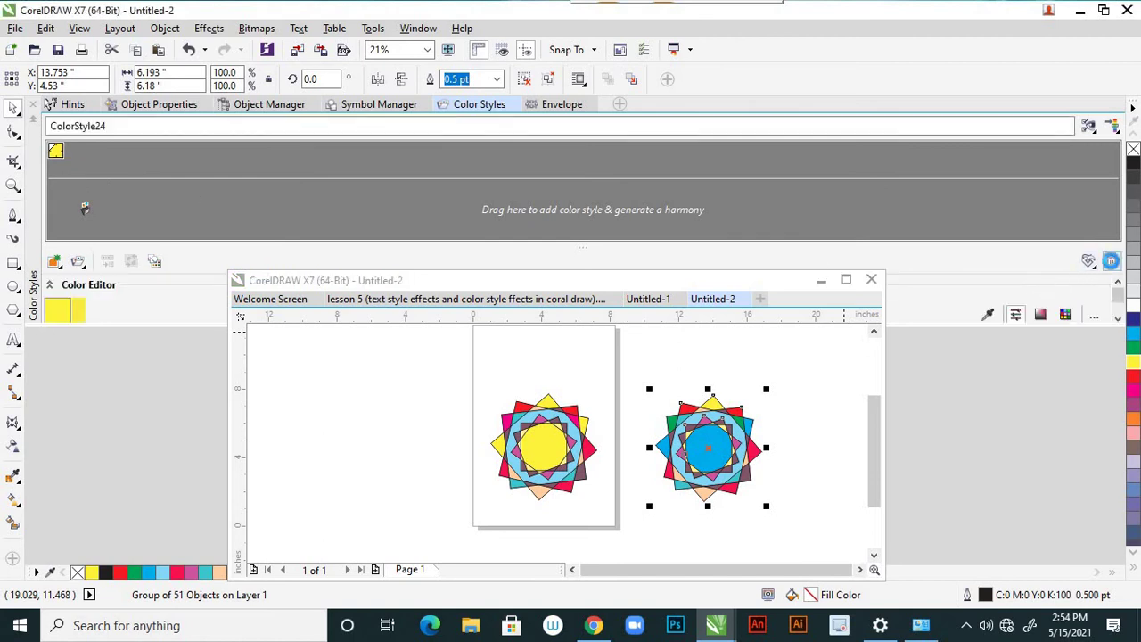
{"action": "left_click", "coordinate": [1112, 262]}
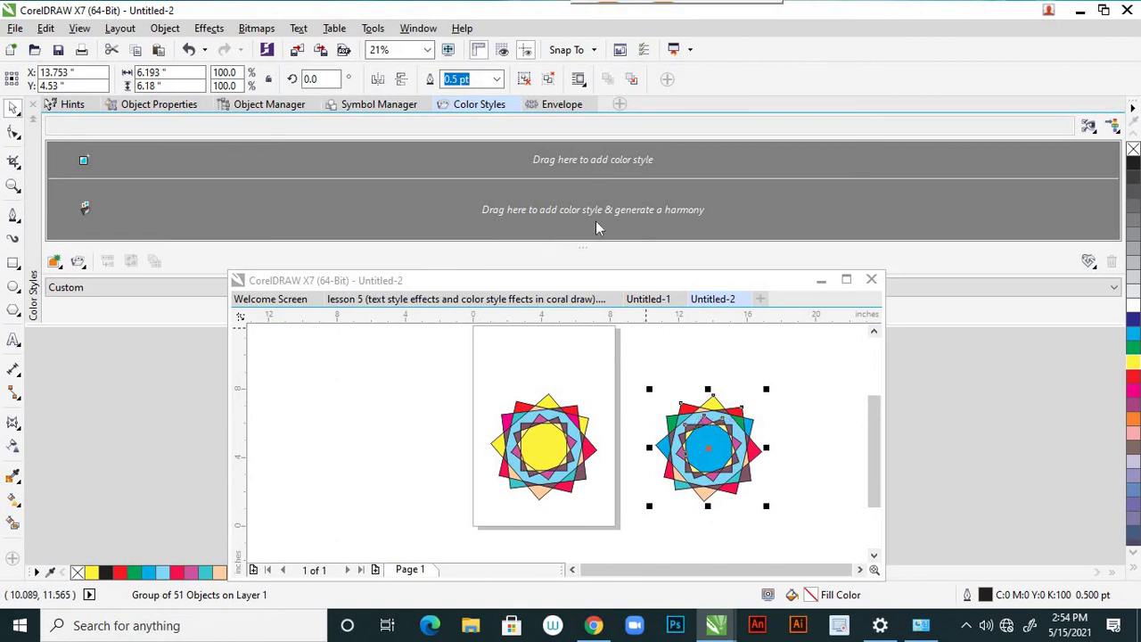
Create colour styles from the duplicate star's fill and outline, grouped into 7 harmonies
{"action": "left_click_drag", "start_coordinate": [710, 387], "coordinate": [702, 212]}
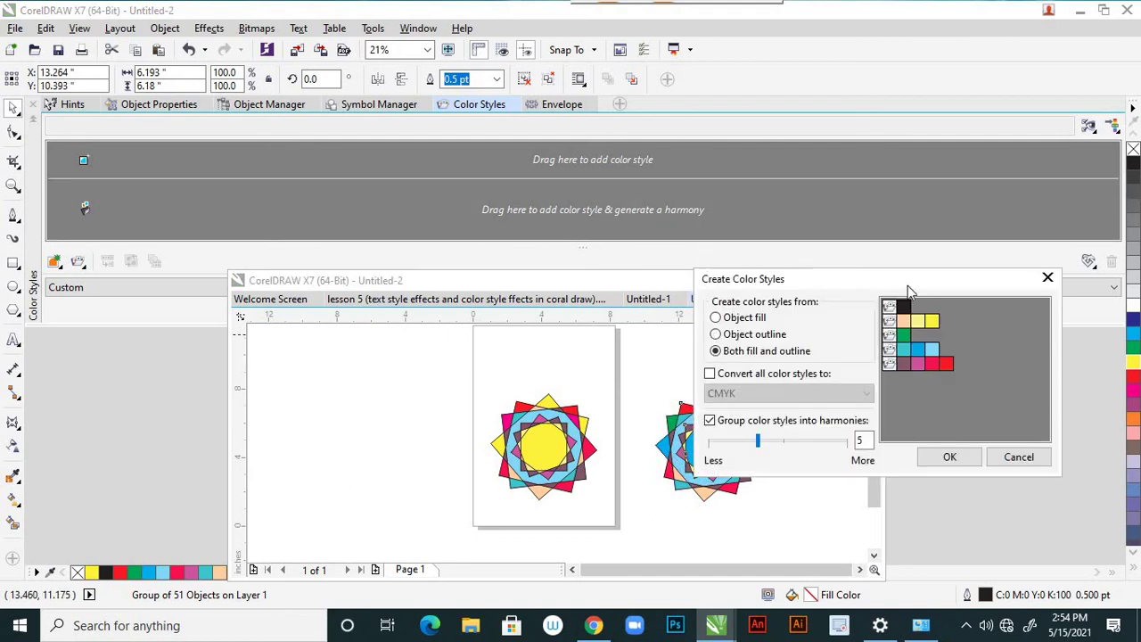
{"action": "left_click_drag", "start_coordinate": [917, 279], "coordinate": [1007, 324]}
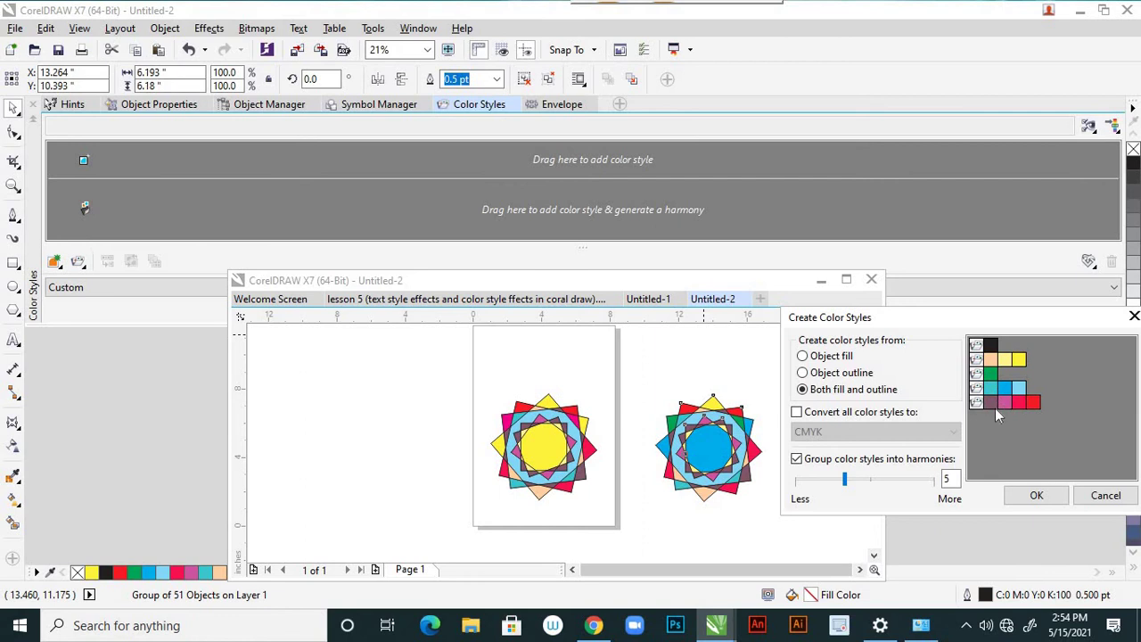
{"action": "left_click_drag", "start_coordinate": [847, 484], "coordinate": [880, 486]}
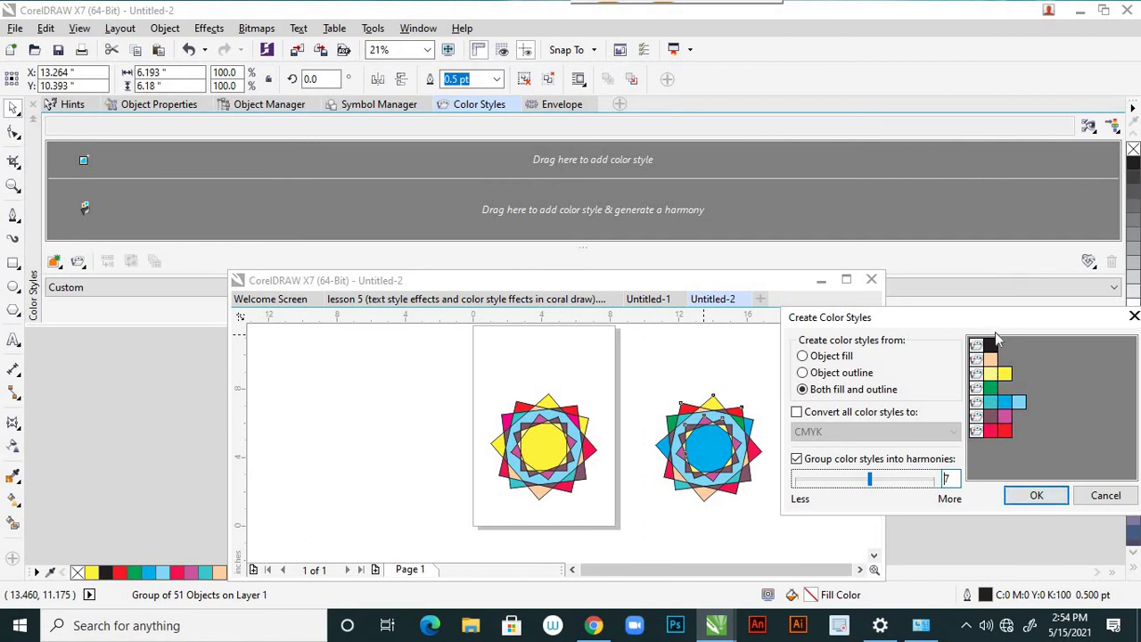
{"action": "left_click", "coordinate": [1016, 498]}
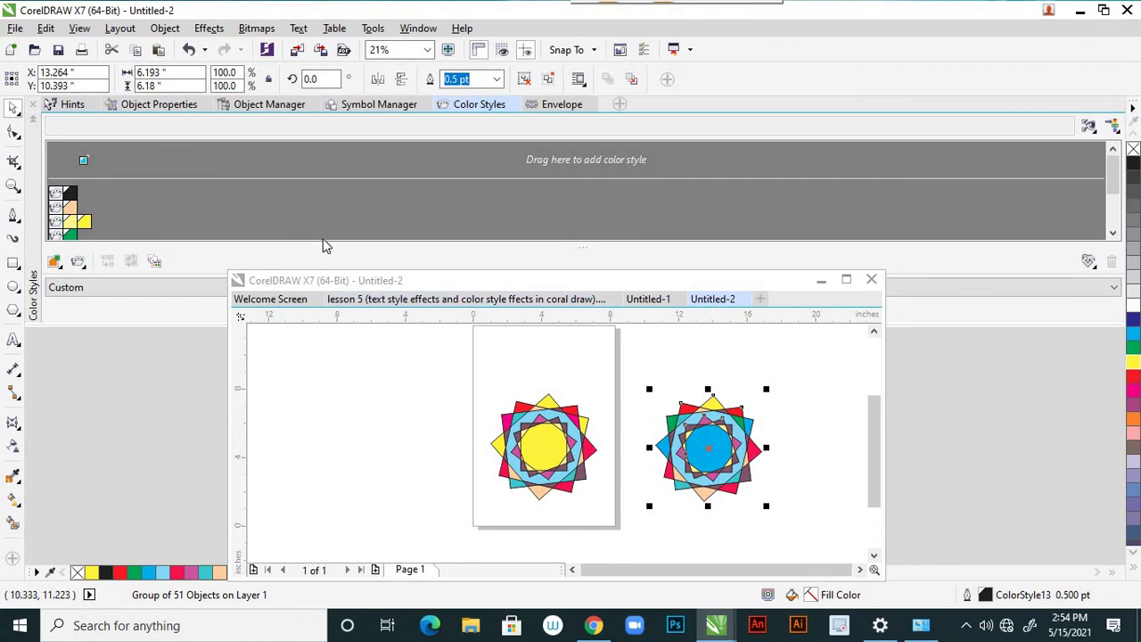
Select the harmony folder that holds the crimson and red colour styles
{"action": "left_click_drag", "start_coordinate": [1115, 181], "coordinate": [1117, 218]}
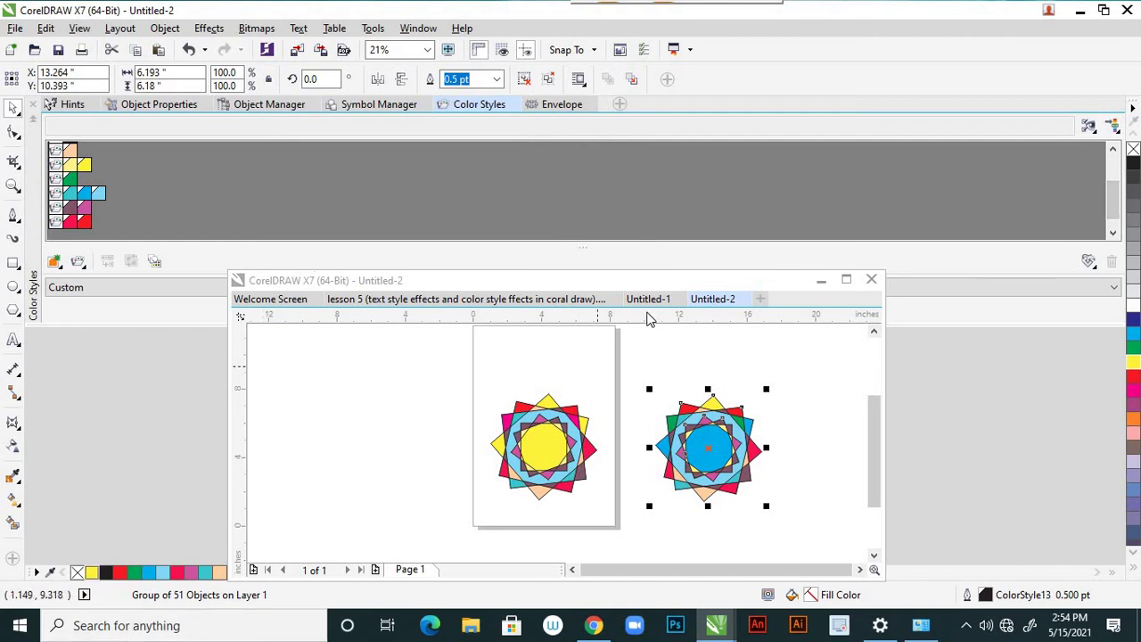
{"action": "mouse_move", "coordinate": [662, 284]}
{"action": "left_mouse_down"}
{"action": "mouse_move", "coordinate": [769, 333]}
{"action": "mouse_move", "coordinate": [761, 276]}
{"action": "left_mouse_up"}
{"action": "left_click", "coordinate": [1117, 194]}
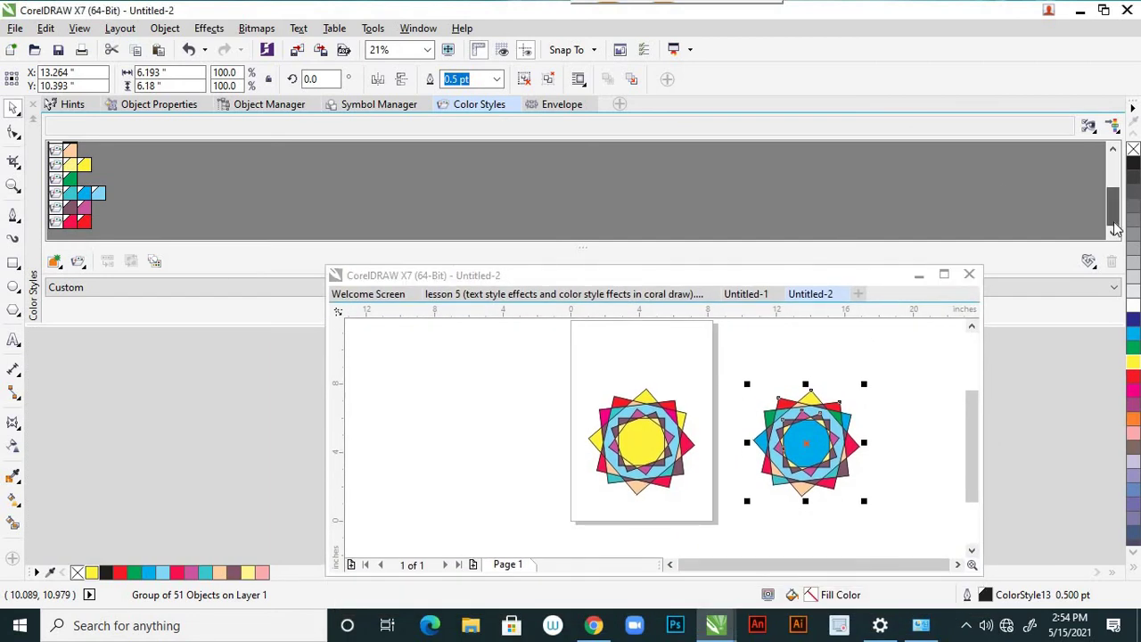
{"action": "left_click", "coordinate": [56, 227]}
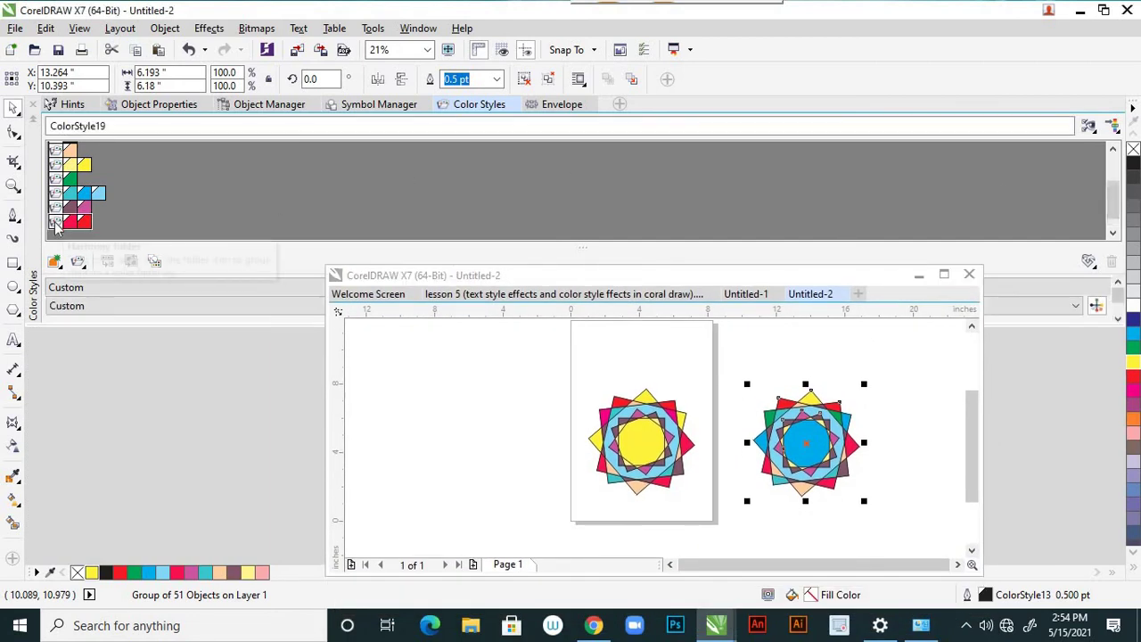
Collapse the Harmony Editor, enlarge the Color Styles docker to expose the Color Editor's CMYK sliders, and reposition the document window
{"action": "mouse_move", "coordinate": [158, 361]}
{"action": "left_mouse_down"}
{"action": "mouse_move", "coordinate": [157, 387]}
{"action": "mouse_move", "coordinate": [218, 274]}
{"action": "mouse_move", "coordinate": [204, 279]}
{"action": "left_mouse_up"}
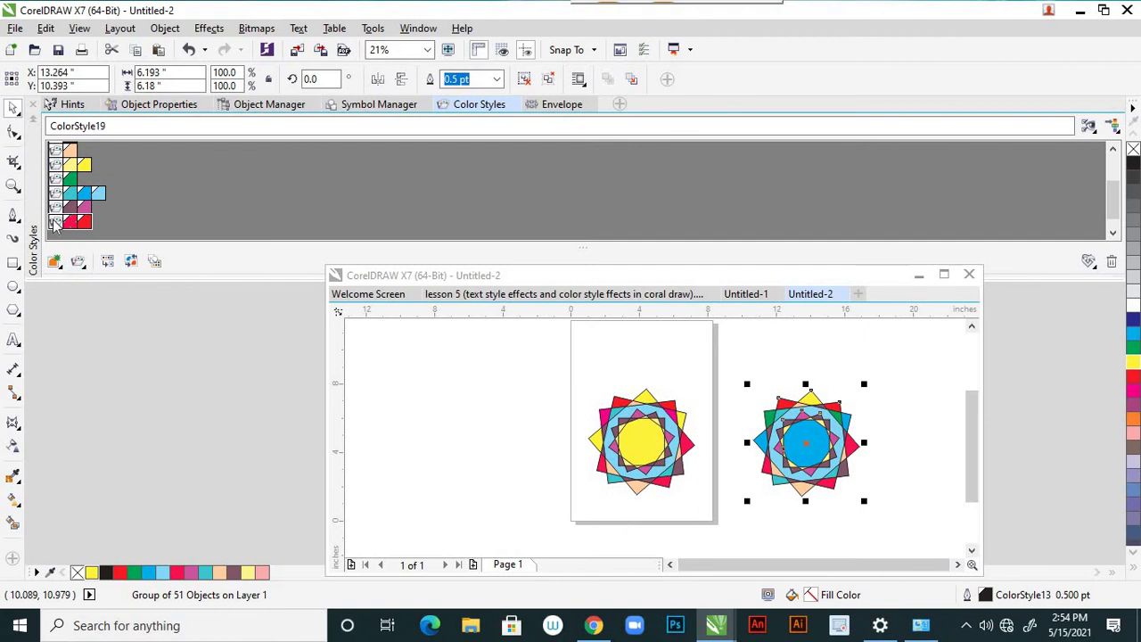
{"action": "left_click_drag", "start_coordinate": [855, 274], "coordinate": [889, 331]}
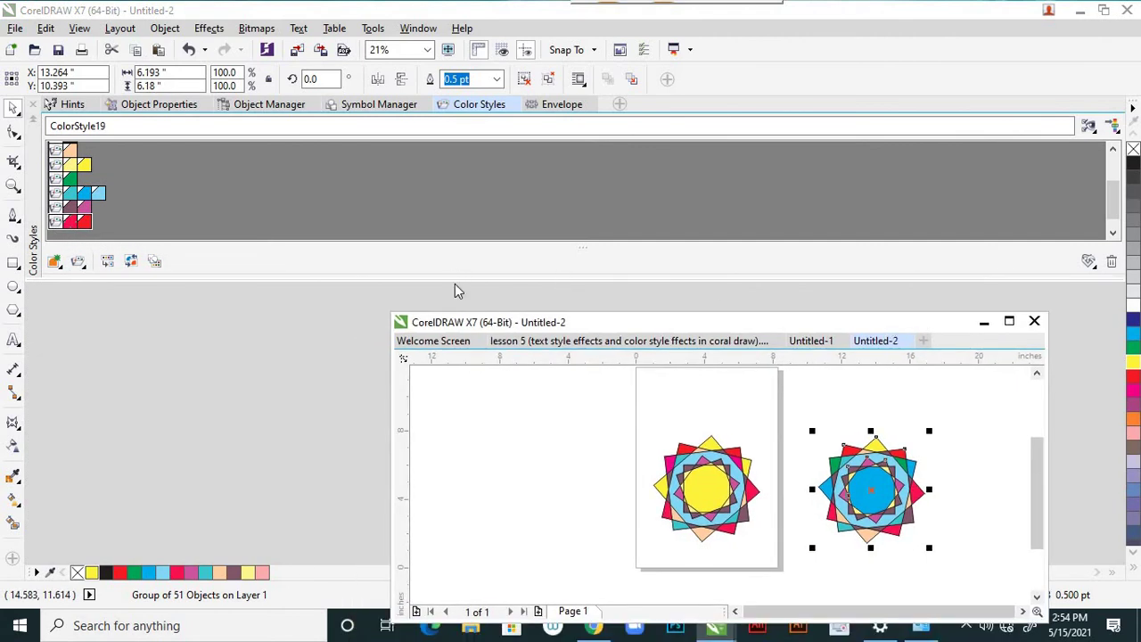
{"action": "left_click_drag", "start_coordinate": [460, 273], "coordinate": [458, 306]}
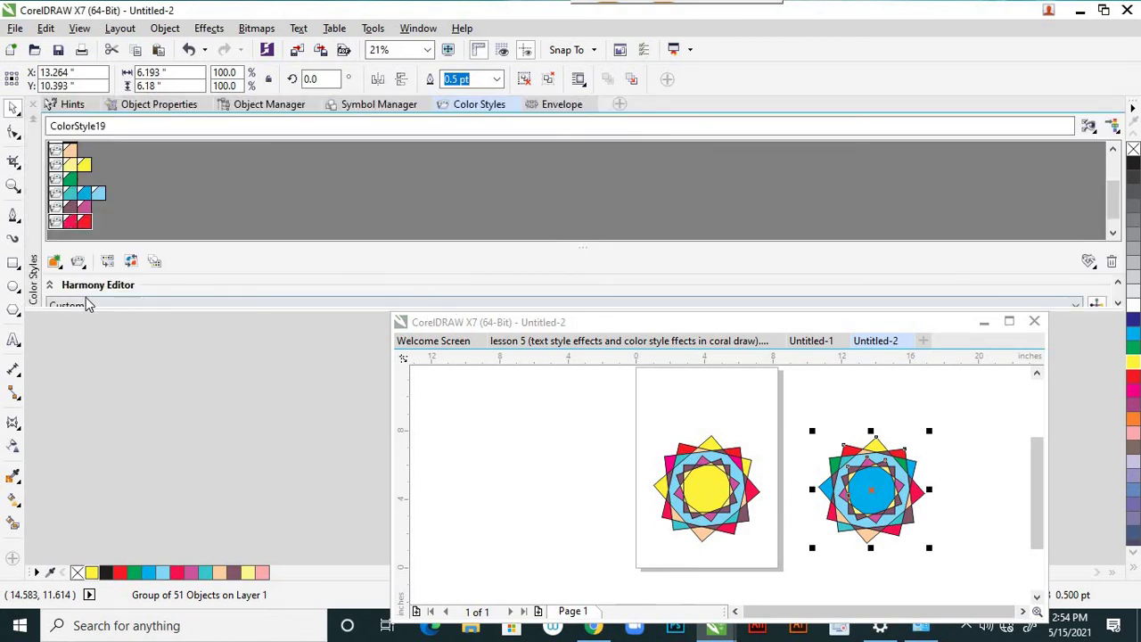
{"action": "left_click", "coordinate": [50, 285]}
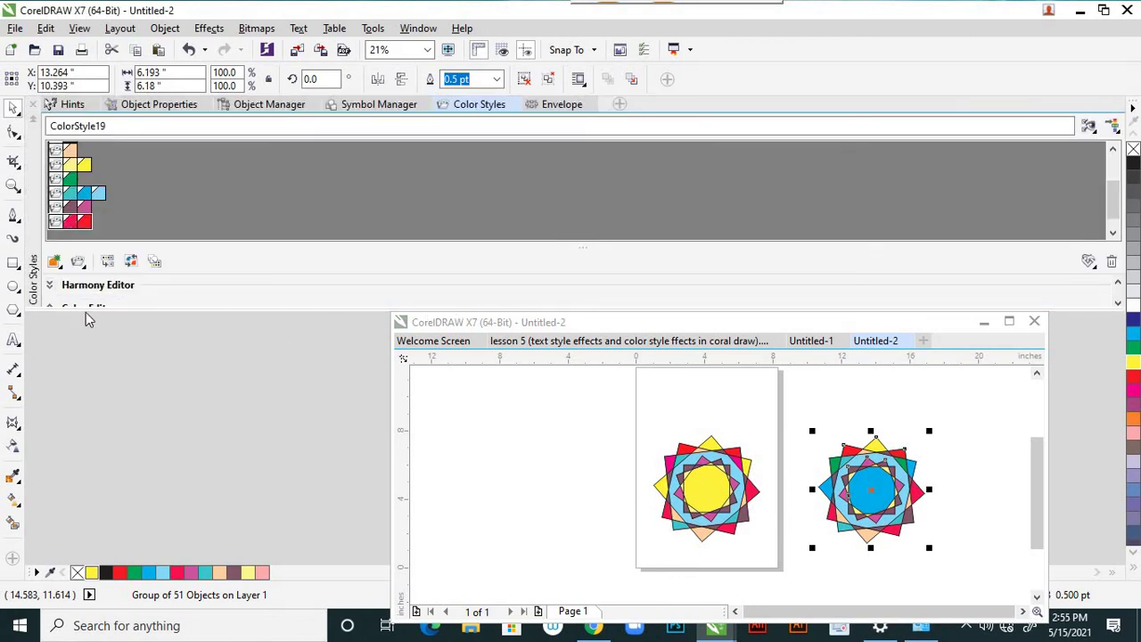
{"action": "left_click_drag", "start_coordinate": [264, 308], "coordinate": [259, 452]}
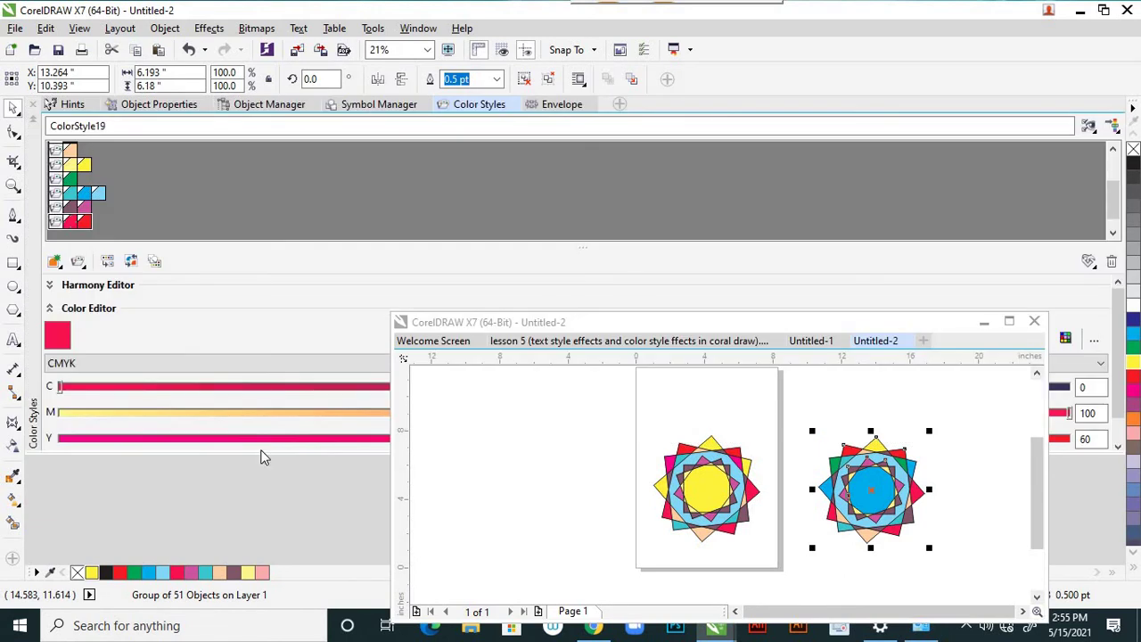
{"action": "left_click_drag", "start_coordinate": [596, 322], "coordinate": [506, 200]}
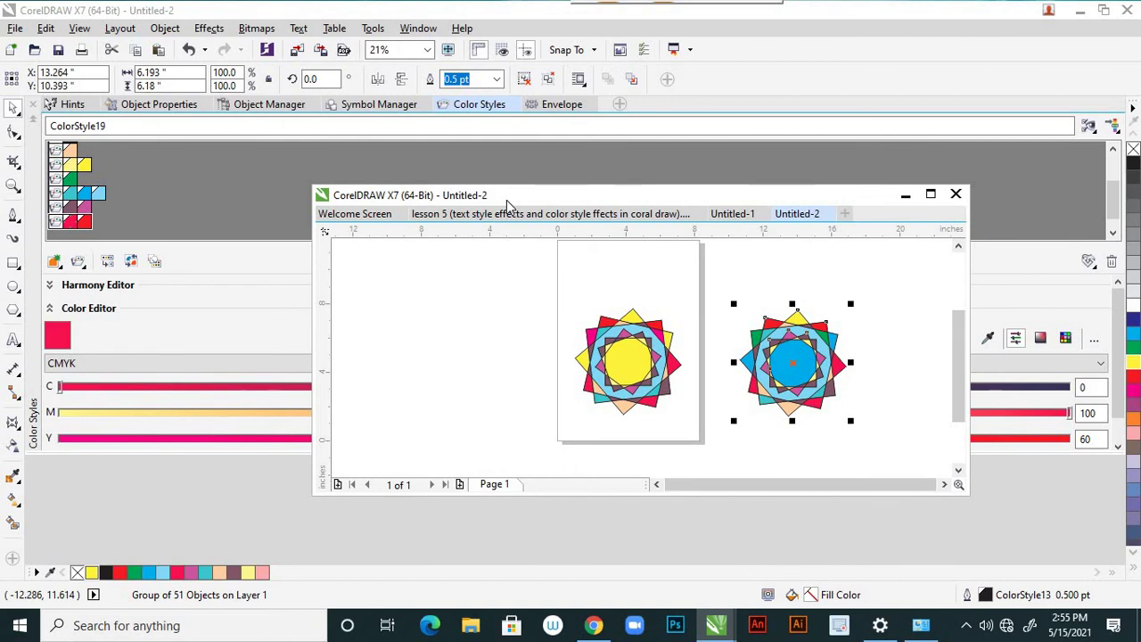
Recolour the crimson colour style to the palette's yellow by sampling it with the Color Editor's eyedropper
{"action": "left_click_drag", "start_coordinate": [464, 203], "coordinate": [503, 191]}
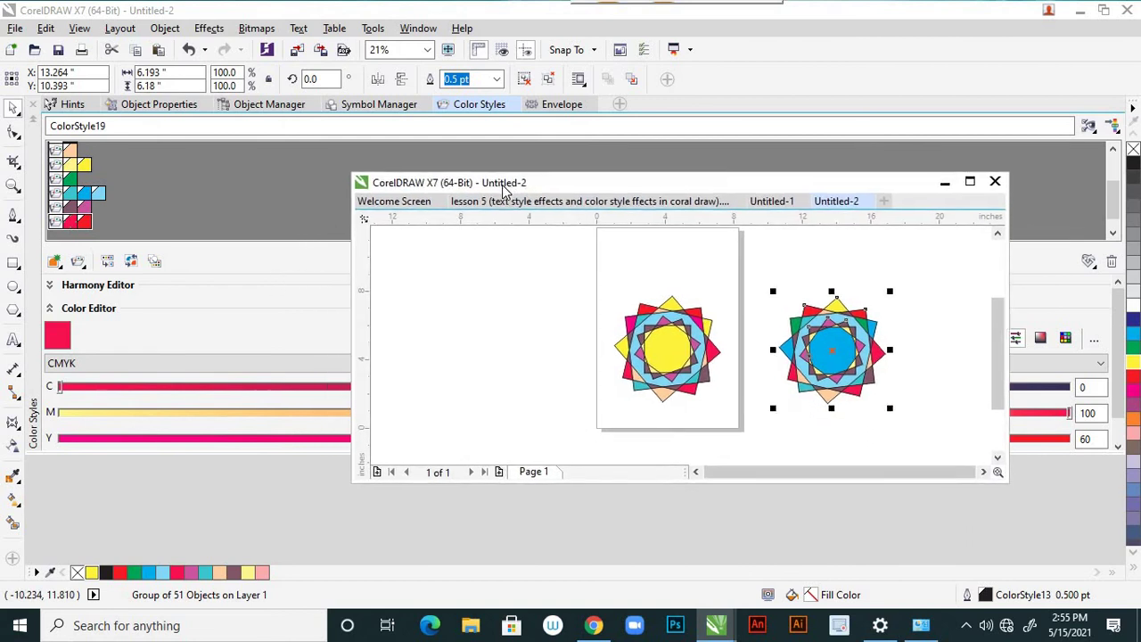
{"action": "left_click", "coordinate": [63, 226]}
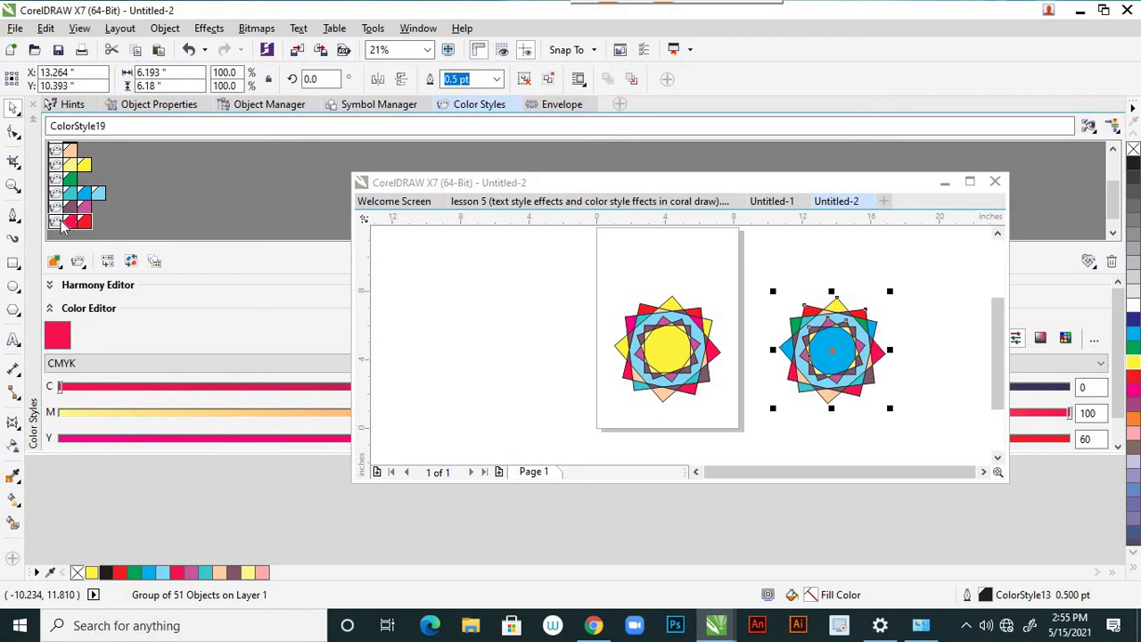
{"action": "left_click_drag", "start_coordinate": [807, 189], "coordinate": [747, 250]}
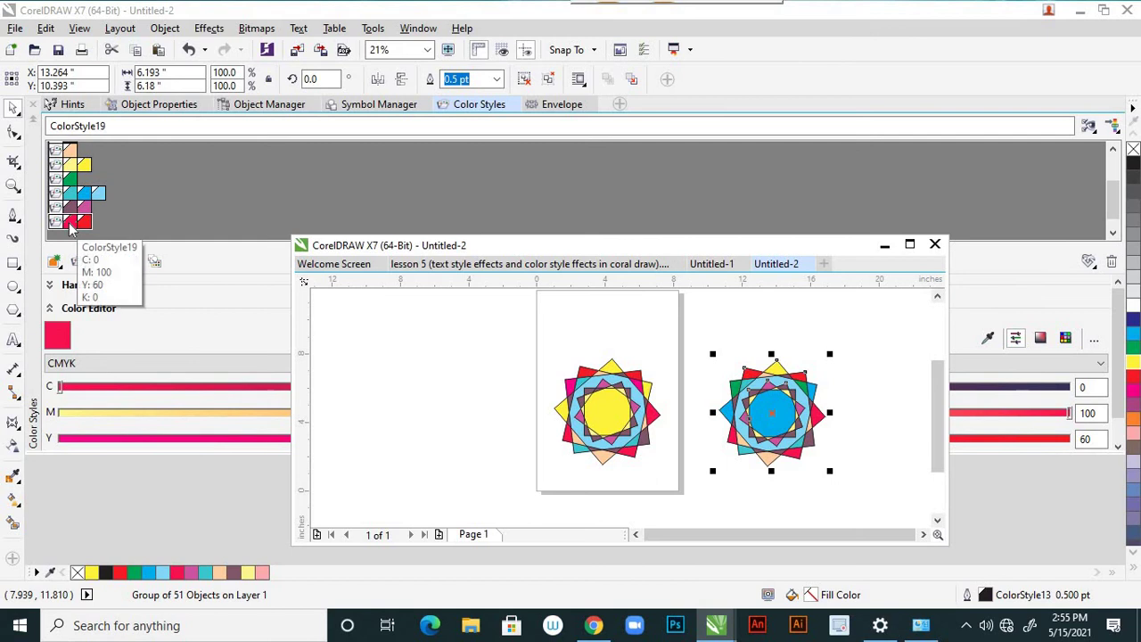
{"action": "left_click", "coordinate": [988, 338]}
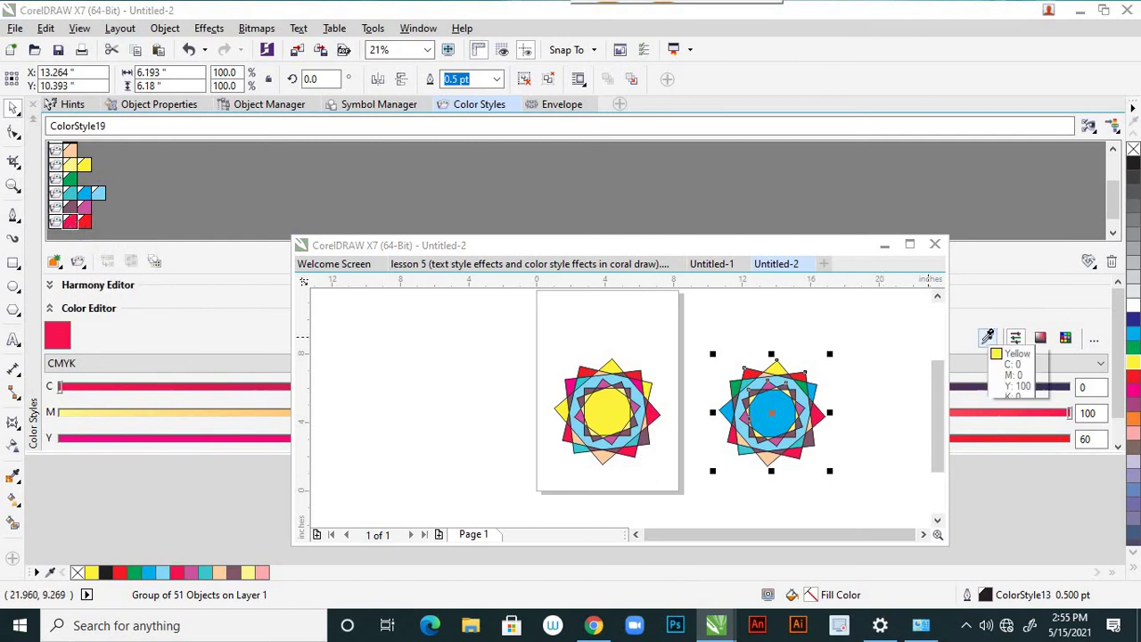
{"action": "left_click", "coordinate": [1133, 361]}
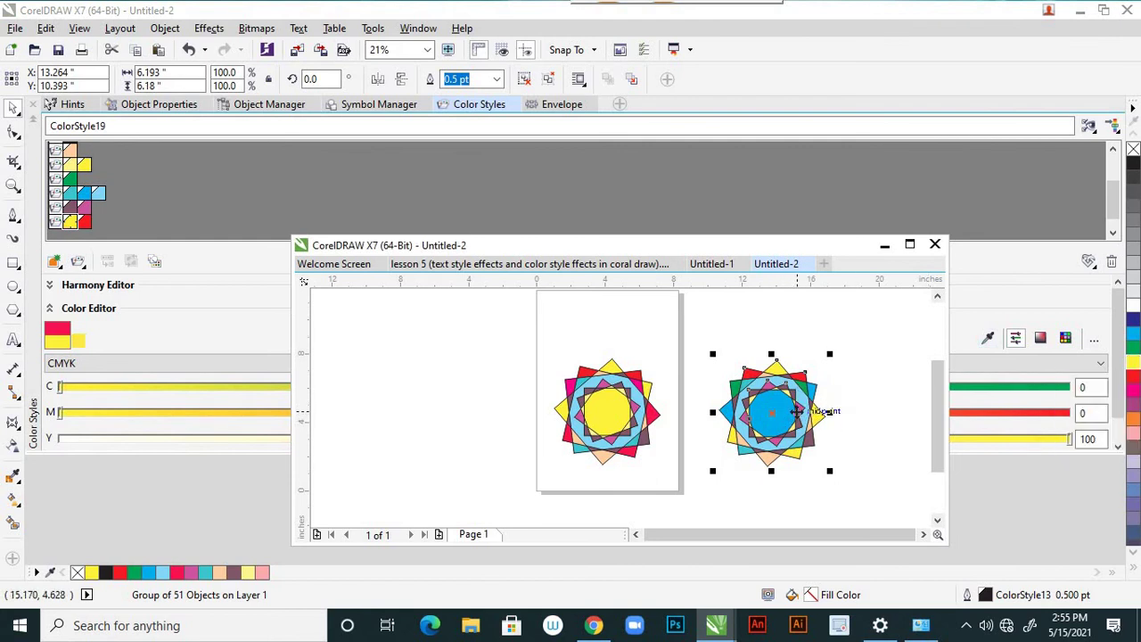
Expand the Harmony Editor, enlarge the Color Styles docker to expose its colour wheel, and move the document window clear of the wheel
{"action": "left_click", "coordinate": [50, 285]}
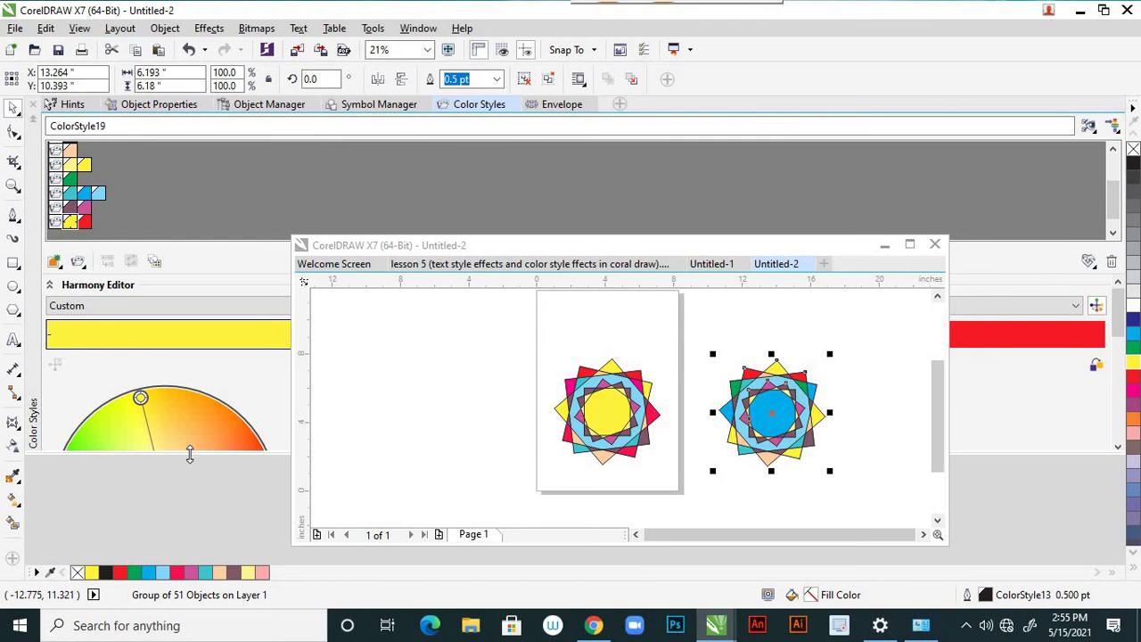
{"action": "left_click_drag", "start_coordinate": [187, 504], "coordinate": [188, 541]}
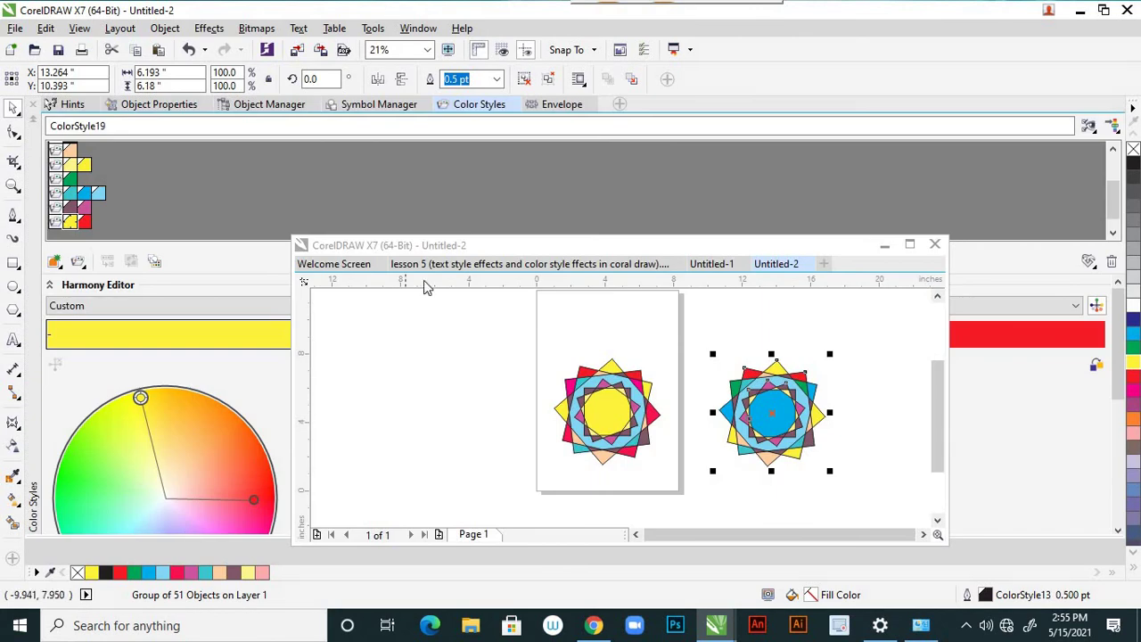
{"action": "left_click_drag", "start_coordinate": [493, 246], "coordinate": [563, 216]}
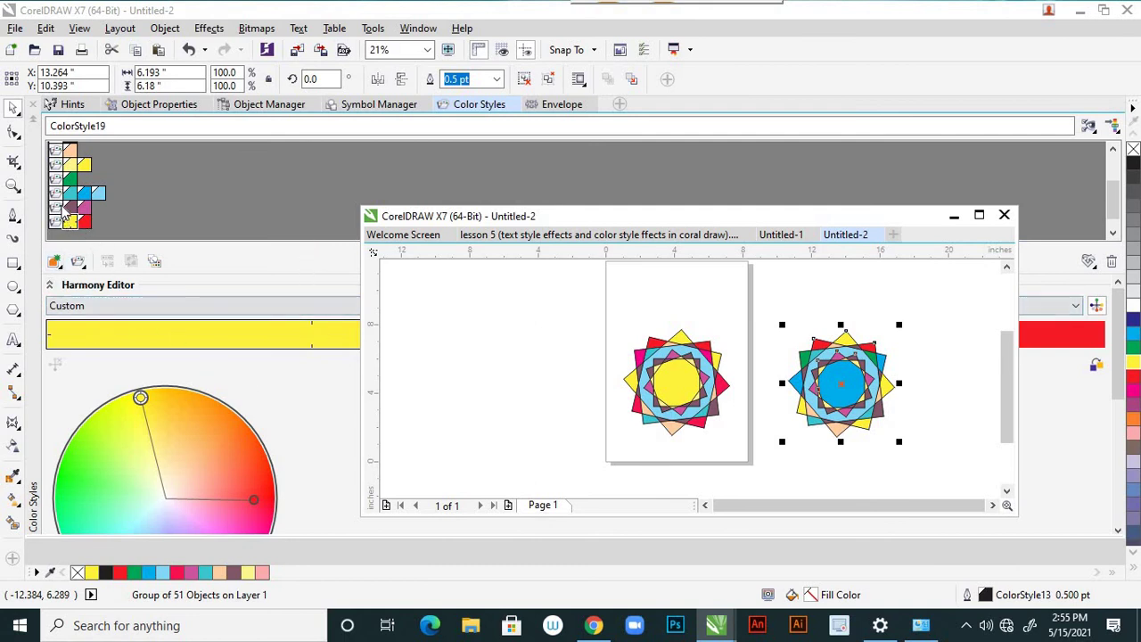
Shift the three-colour turquoise and blue harmony to golden yellow, tan and cream tones on the colour wheel
{"action": "left_click", "coordinate": [55, 194]}
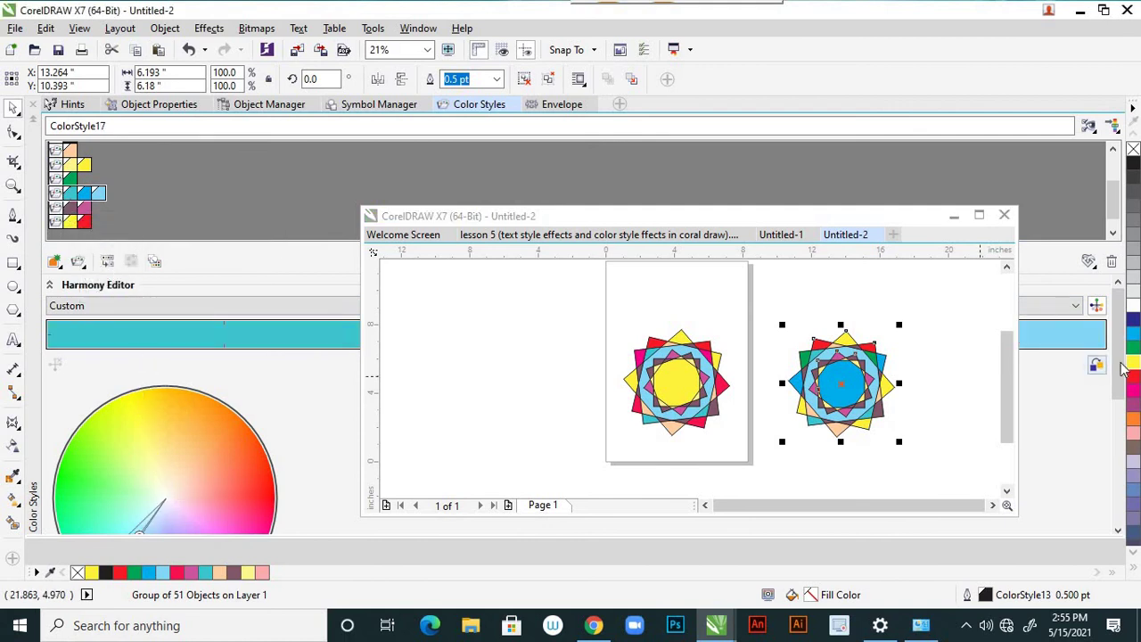
{"action": "scroll", "coordinate": [1122, 392], "scroll_direction": "down", "scroll_amount": 2}
{"action": "scroll", "coordinate": [1121, 392], "scroll_direction": "down", "scroll_amount": 1}
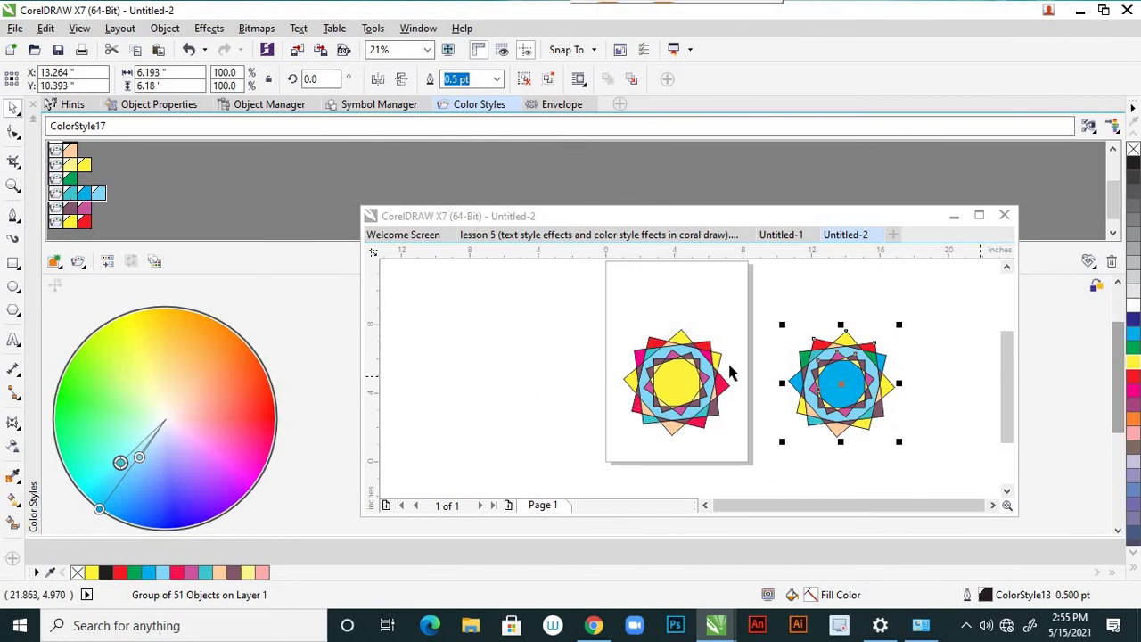
{"action": "left_click_drag", "start_coordinate": [122, 463], "coordinate": [160, 415]}
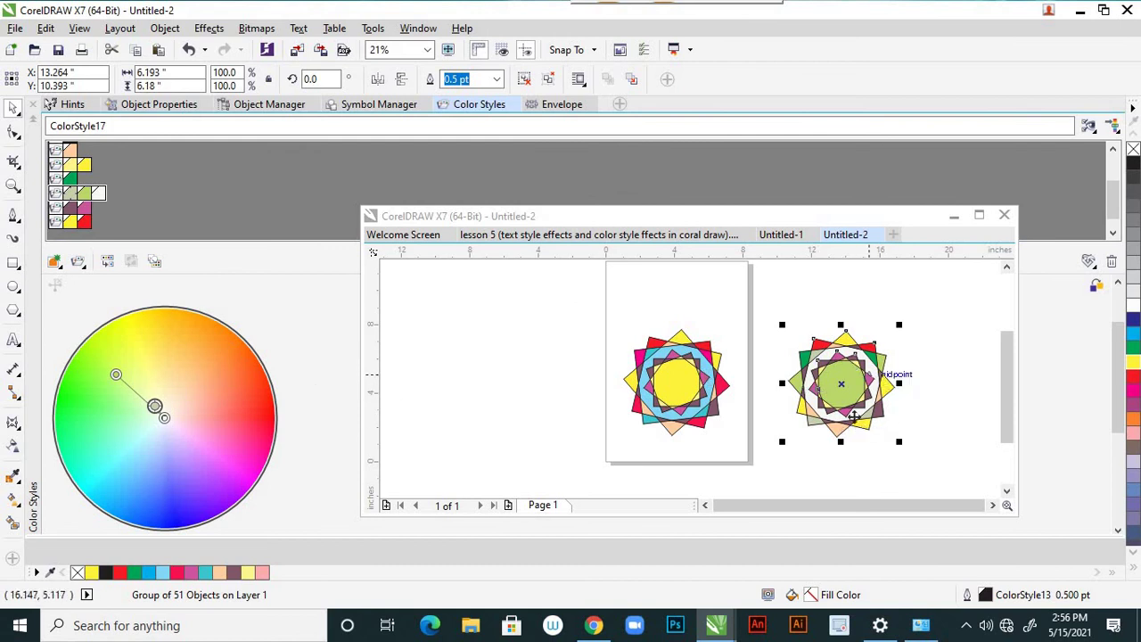
{"action": "left_click_drag", "start_coordinate": [121, 379], "coordinate": [135, 342]}
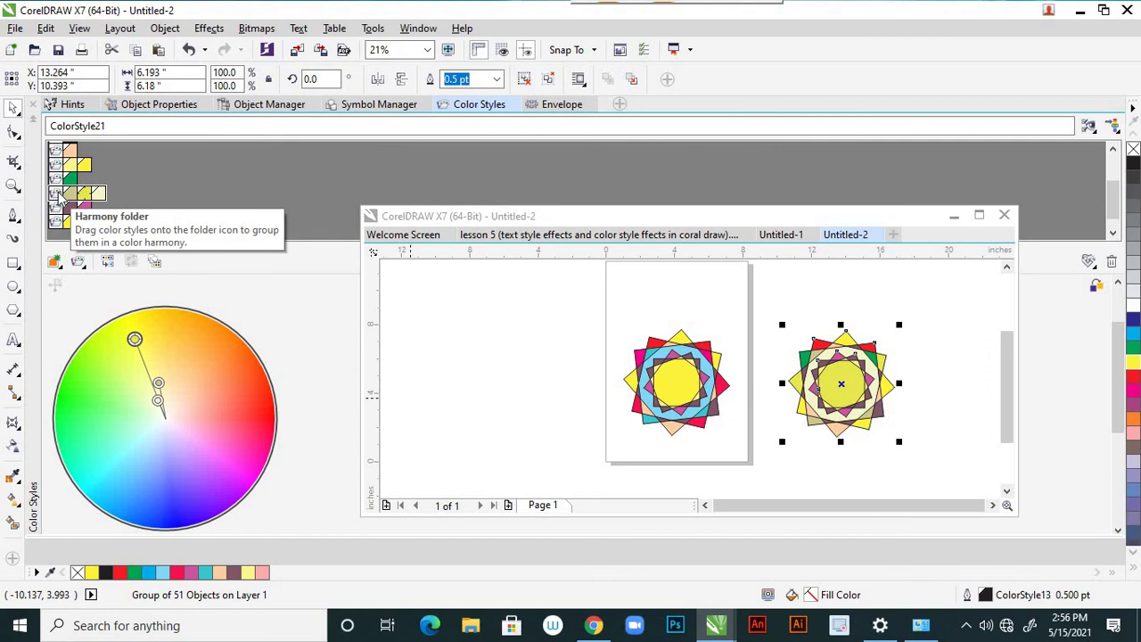
{"action": "left_click", "coordinate": [157, 383]}
{"action": "left_click_drag", "start_coordinate": [186, 365], "coordinate": [166, 362]}
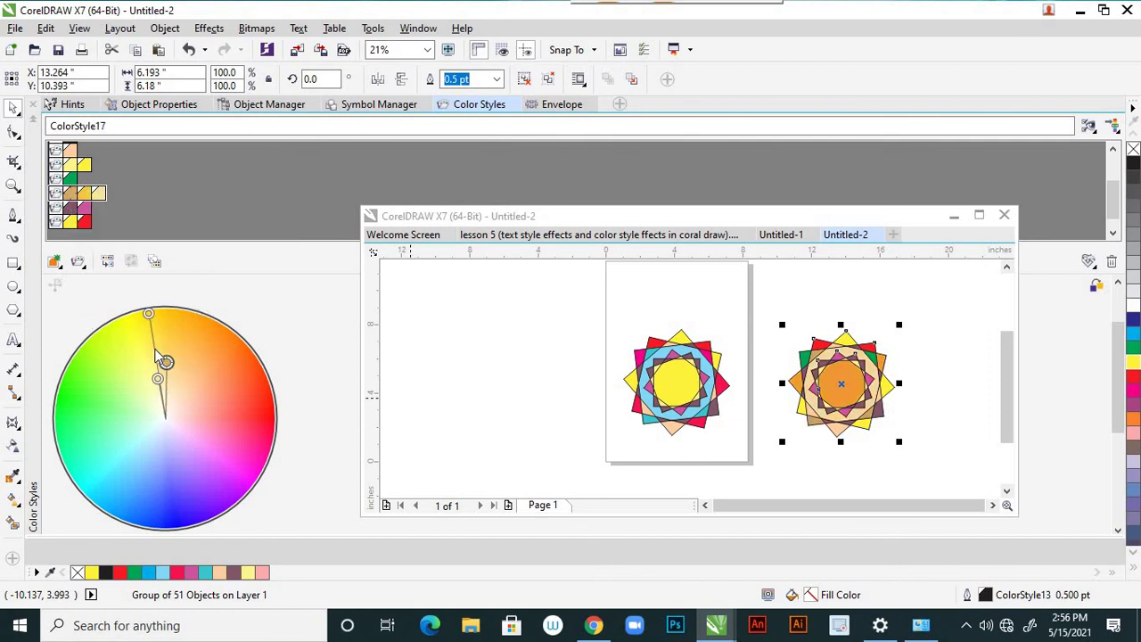
Shift the purple and magenta harmony to slate blue and blue tones on the colour wheel
{"action": "left_click", "coordinate": [56, 214]}
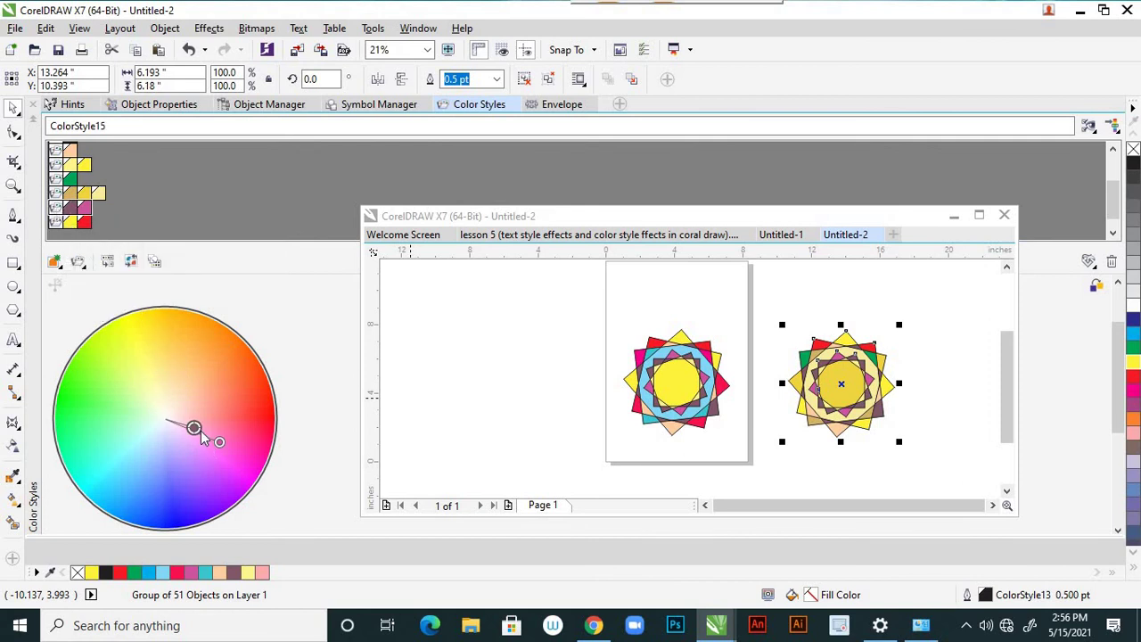
{"action": "left_click_drag", "start_coordinate": [196, 430], "coordinate": [273, 468]}
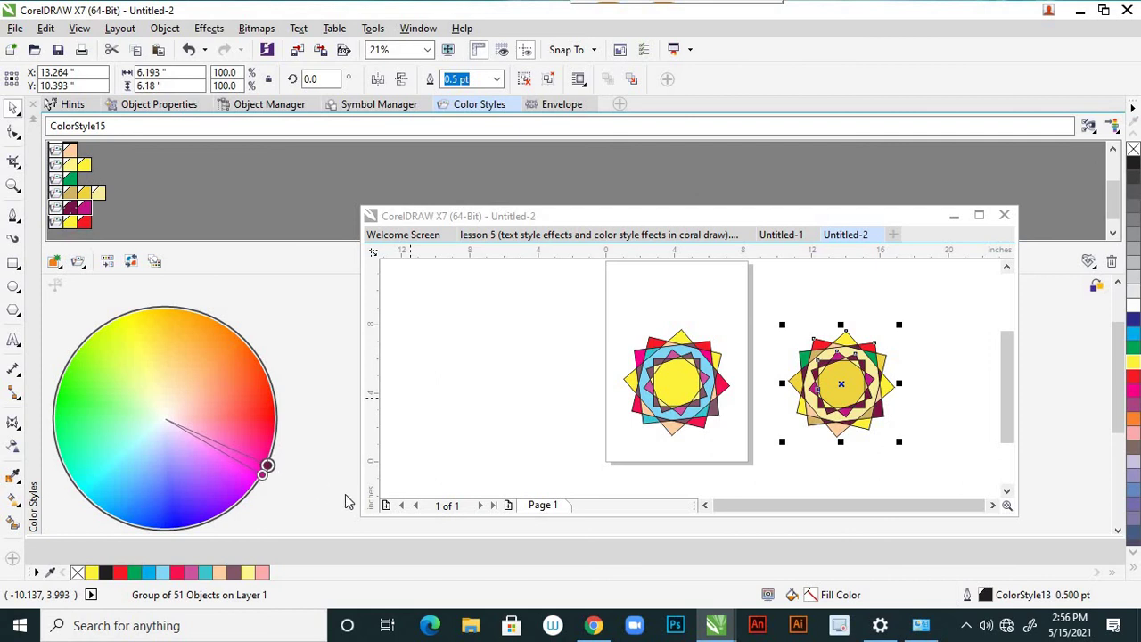
{"action": "mouse_move", "coordinate": [267, 464]}
{"action": "left_mouse_down"}
{"action": "mouse_move", "coordinate": [174, 426]}
{"action": "mouse_move", "coordinate": [254, 459]}
{"action": "left_mouse_up"}
{"action": "mouse_move", "coordinate": [255, 462]}
{"action": "left_mouse_down"}
{"action": "mouse_move", "coordinate": [252, 394]}
{"action": "mouse_move", "coordinate": [235, 440]}
{"action": "left_mouse_up"}
{"action": "mouse_move", "coordinate": [174, 474]}
{"action": "left_mouse_down"}
{"action": "mouse_move", "coordinate": [144, 399]}
{"action": "mouse_move", "coordinate": [148, 462]}
{"action": "left_mouse_up"}
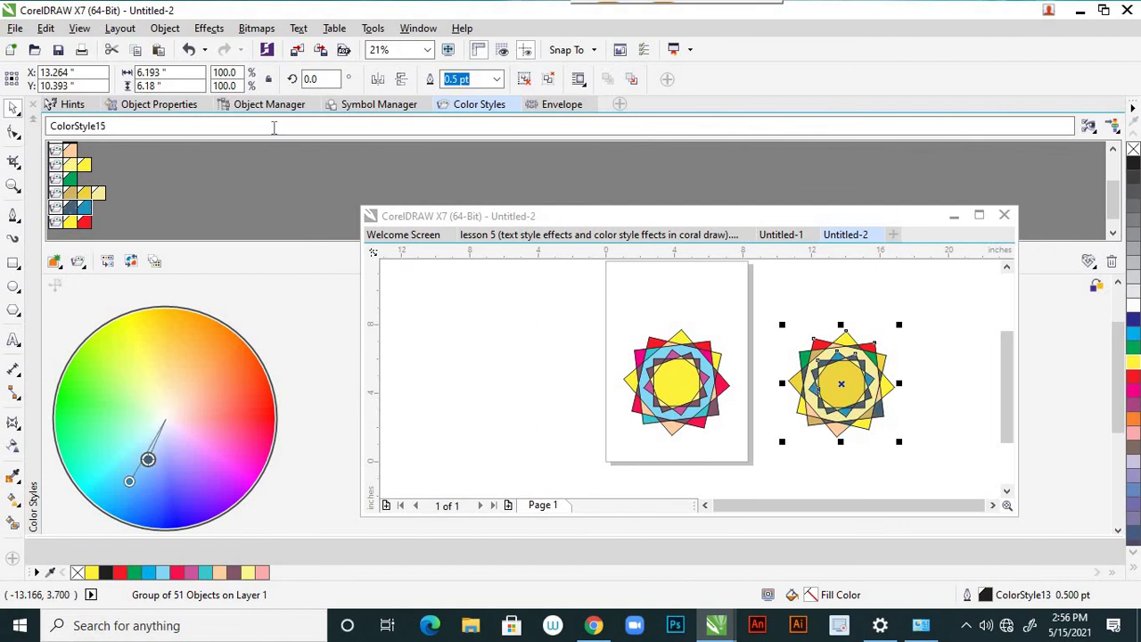
Try orange and pink tones for the peach colour style on the colour wheel, settling on light green
{"action": "left_click", "coordinate": [68, 151]}
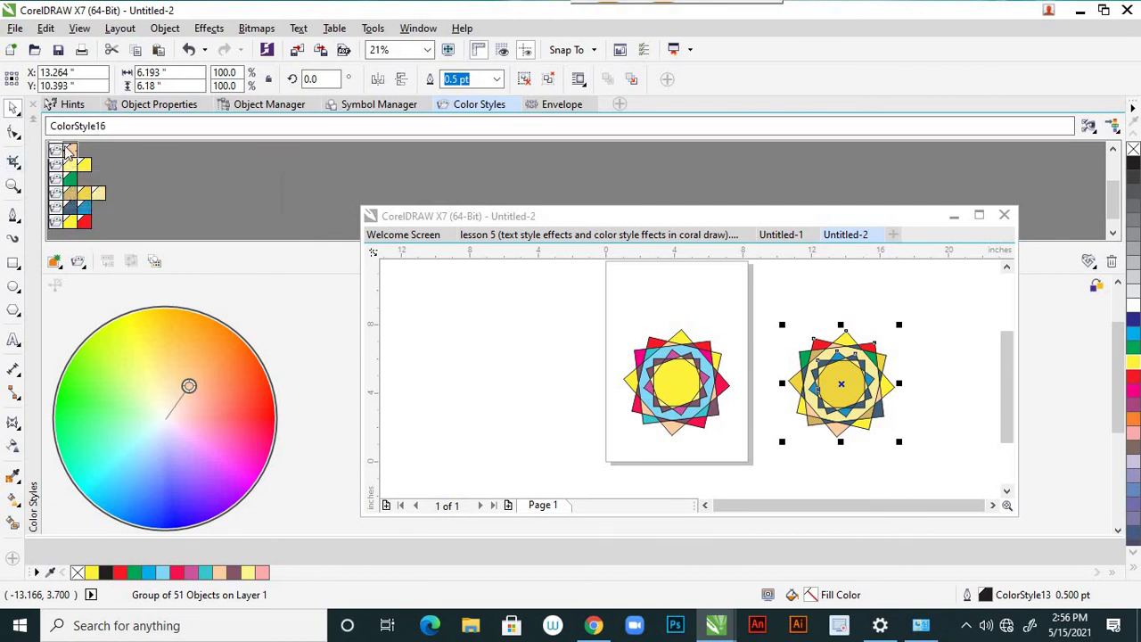
{"action": "left_click_drag", "start_coordinate": [188, 388], "coordinate": [250, 345]}
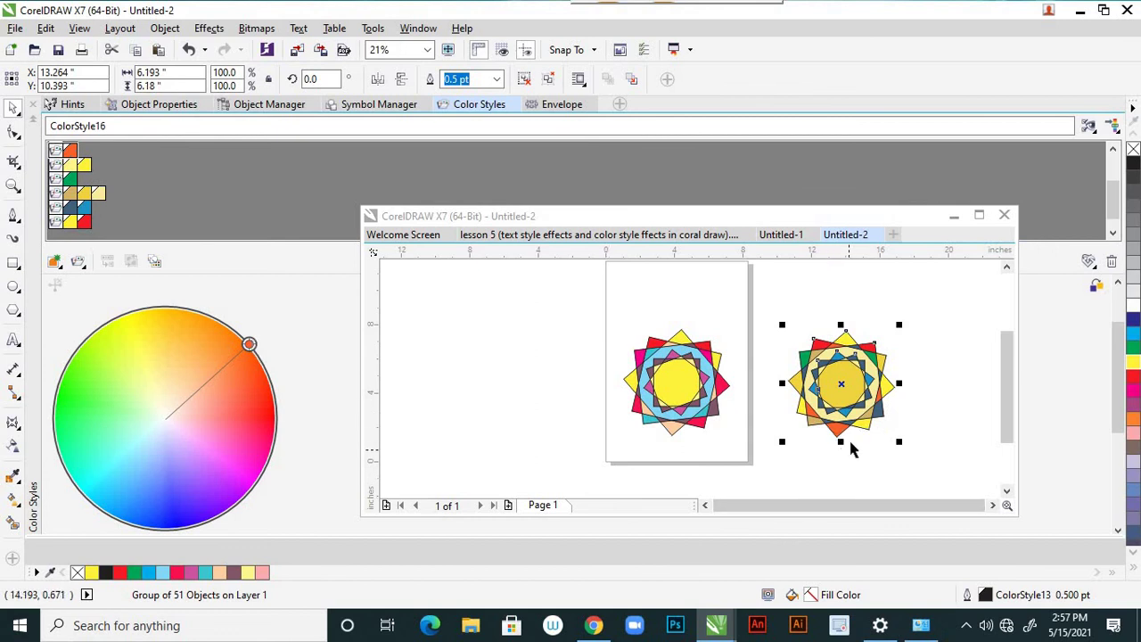
{"action": "scroll", "coordinate": [851, 444], "scroll_direction": "up", "scroll_amount": 2}
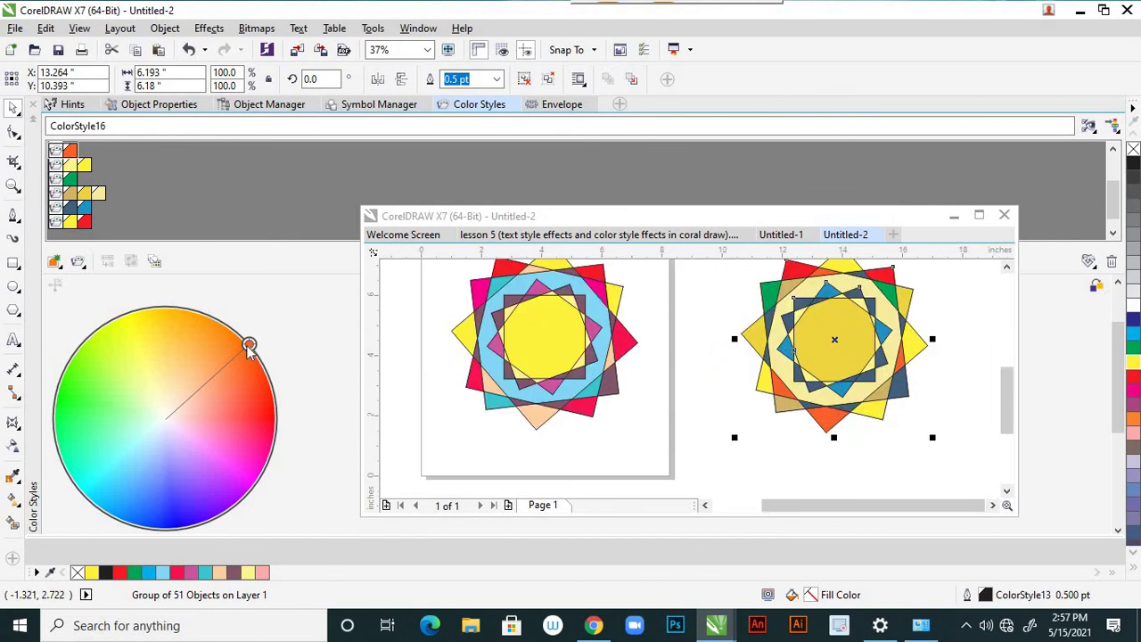
{"action": "left_click_drag", "start_coordinate": [249, 346], "coordinate": [188, 410]}
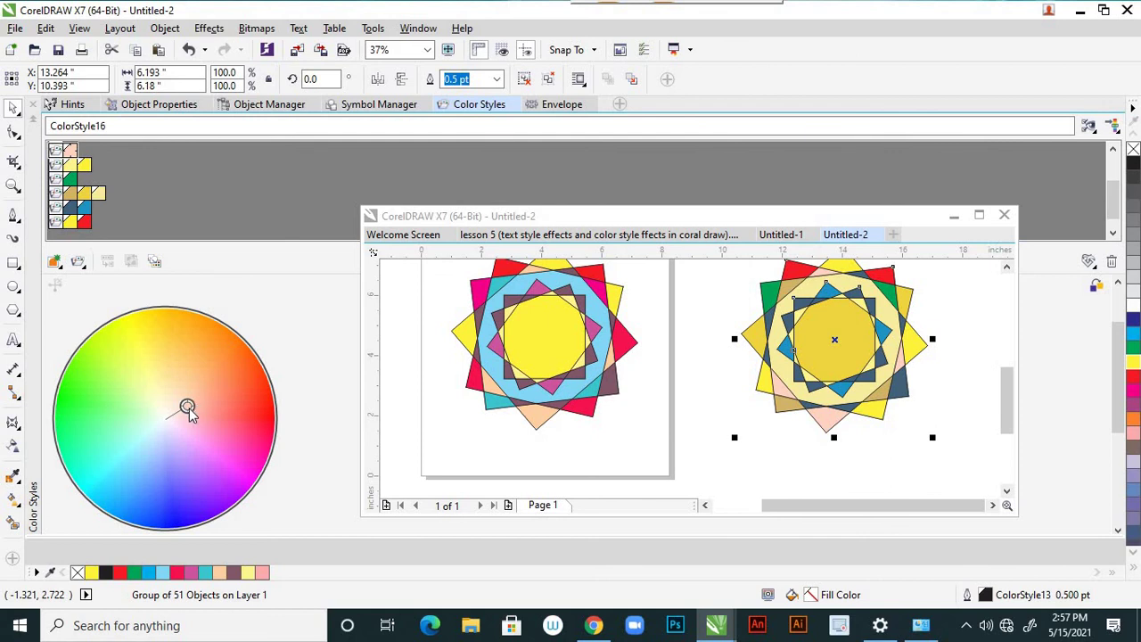
{"action": "mouse_move", "coordinate": [187, 410]}
{"action": "left_mouse_down"}
{"action": "mouse_move", "coordinate": [218, 392]}
{"action": "mouse_move", "coordinate": [247, 352]}
{"action": "mouse_move", "coordinate": [237, 485]}
{"action": "mouse_move", "coordinate": [107, 471]}
{"action": "mouse_move", "coordinate": [83, 368]}
{"action": "left_mouse_up"}
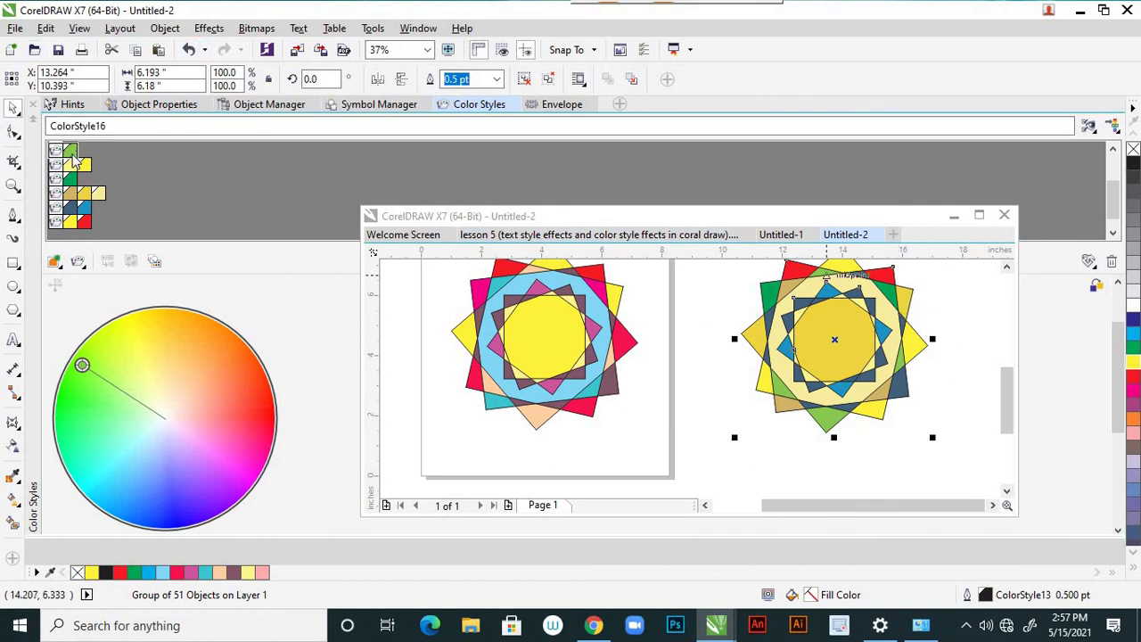
Change only the slate blue style of the blue harmony to a muted grey-violet on the colour wheel
{"action": "left_click_drag", "start_coordinate": [1115, 201], "coordinate": [1106, 175]}
{"action": "scroll", "coordinate": [1108, 196], "scroll_direction": "down", "scroll_amount": 3}
{"action": "scroll", "coordinate": [1107, 196], "scroll_direction": "up", "scroll_amount": 3}
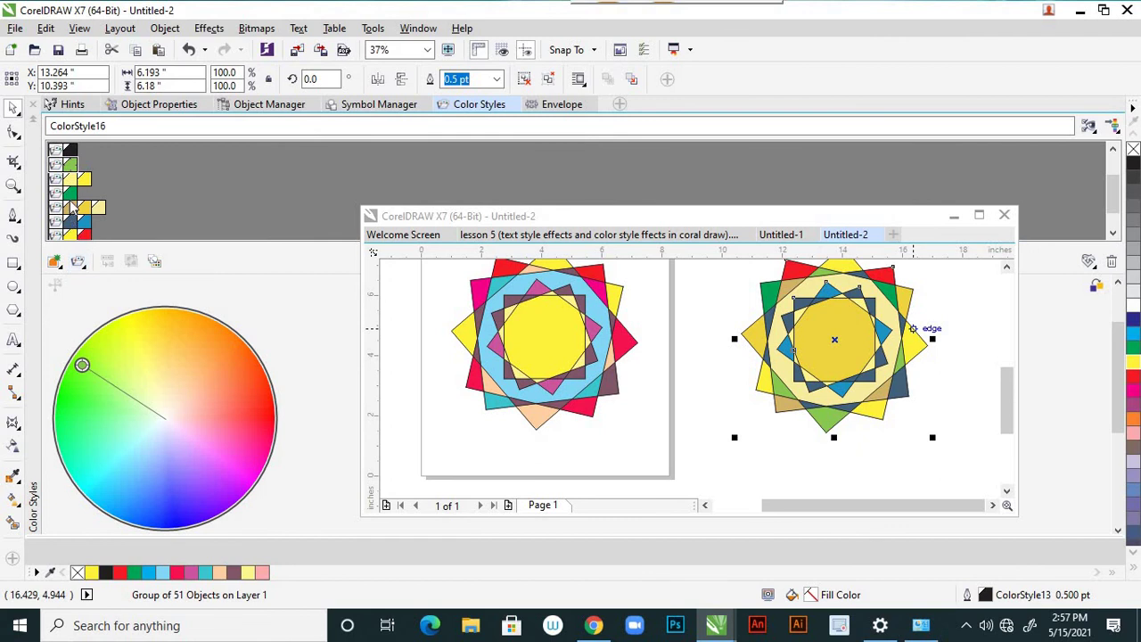
{"action": "left_click", "coordinate": [71, 164]}
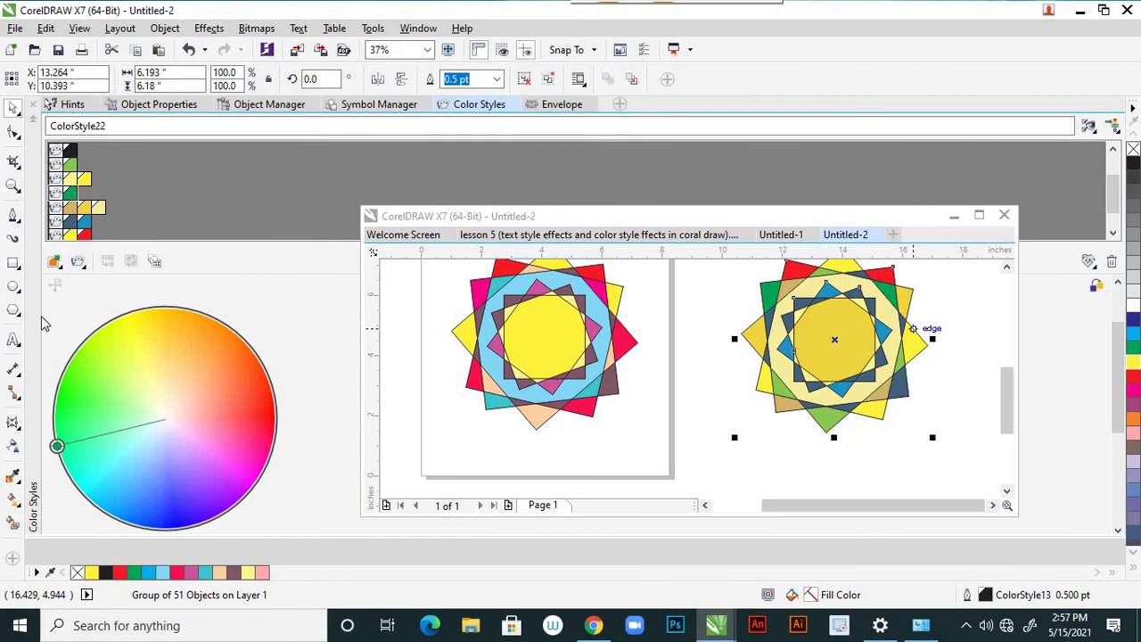
{"action": "left_click", "coordinate": [83, 221]}
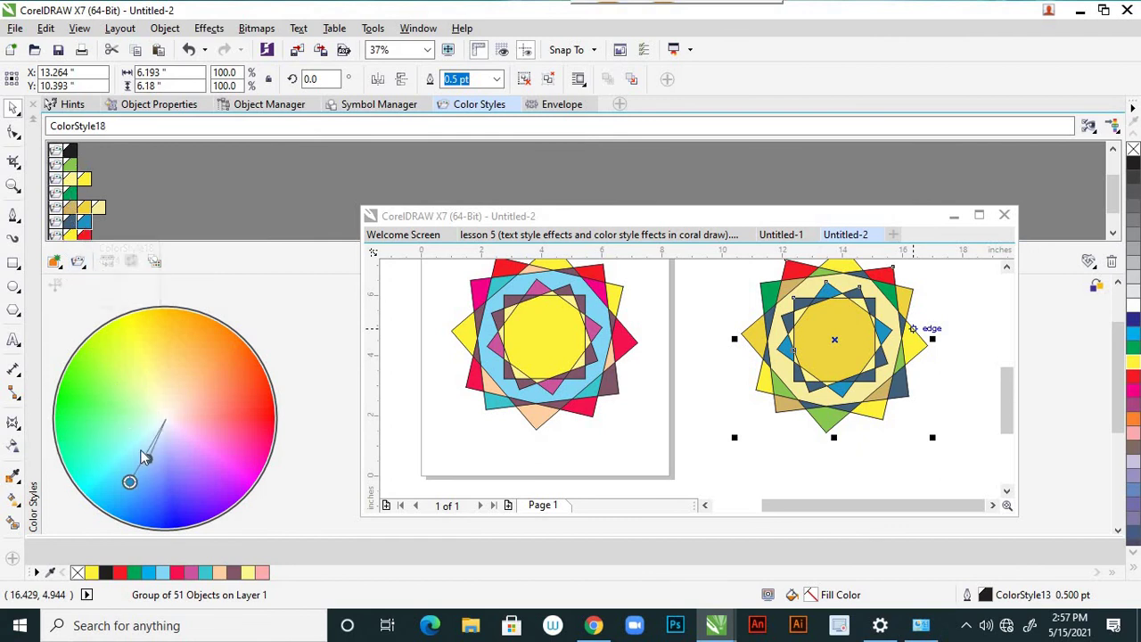
{"action": "left_click_drag", "start_coordinate": [152, 453], "coordinate": [168, 435]}
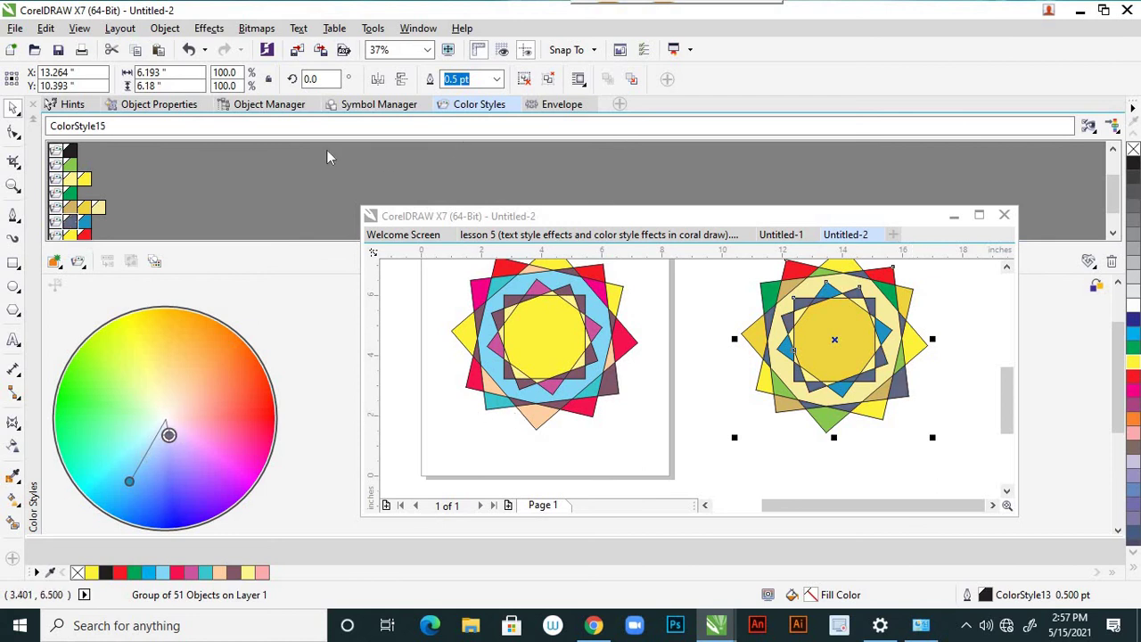
Maximize the document window and review the Untitled-1 text effects, the lesson 5 outline and the recoloured stars in Untitled-2
{"action": "left_click", "coordinate": [563, 105]}
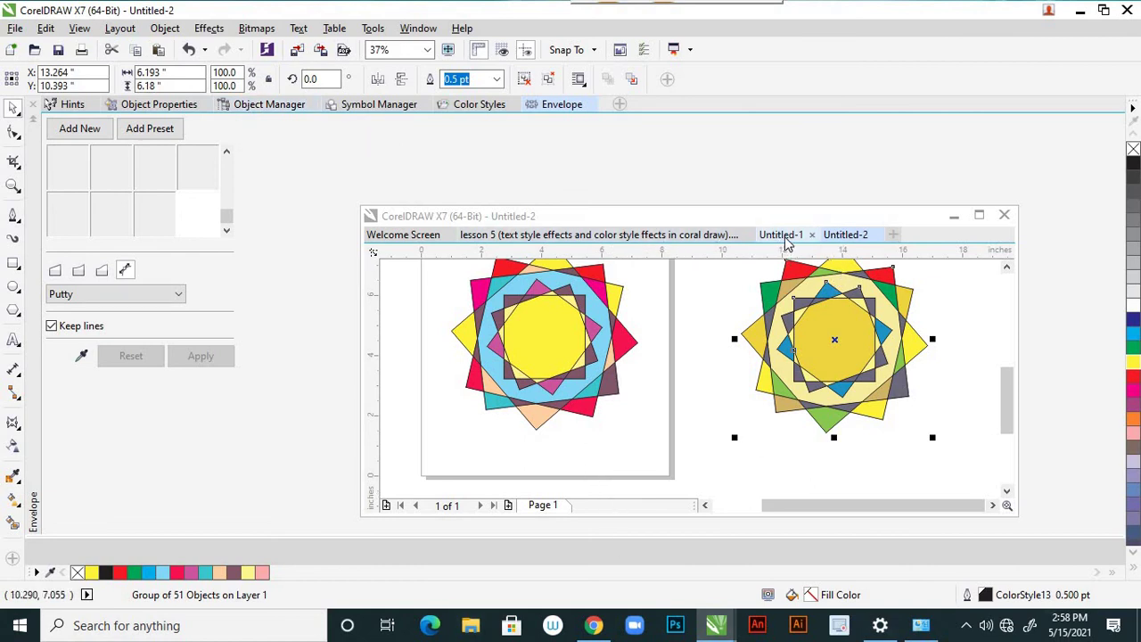
{"action": "left_click", "coordinate": [979, 215]}
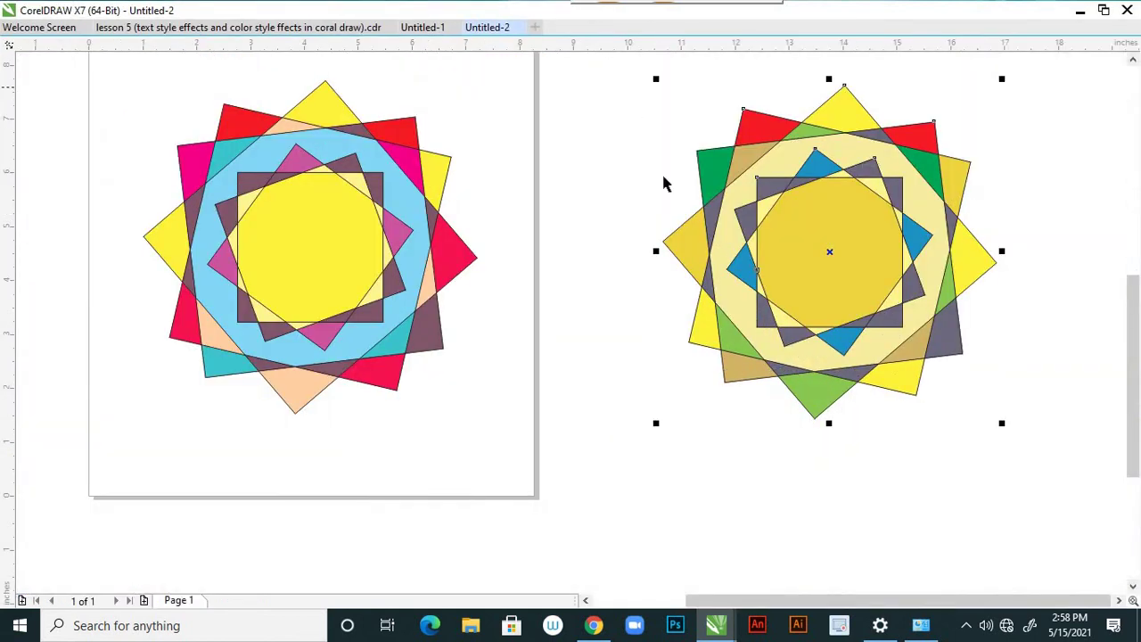
{"action": "left_click", "coordinate": [428, 28]}
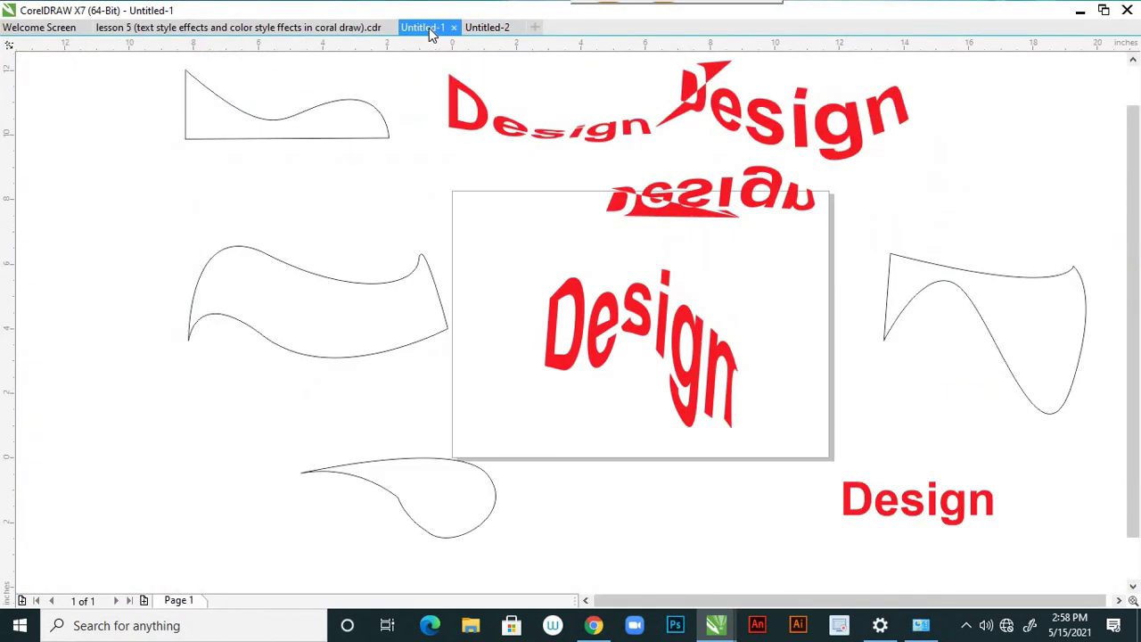
{"action": "left_click", "coordinate": [331, 28]}
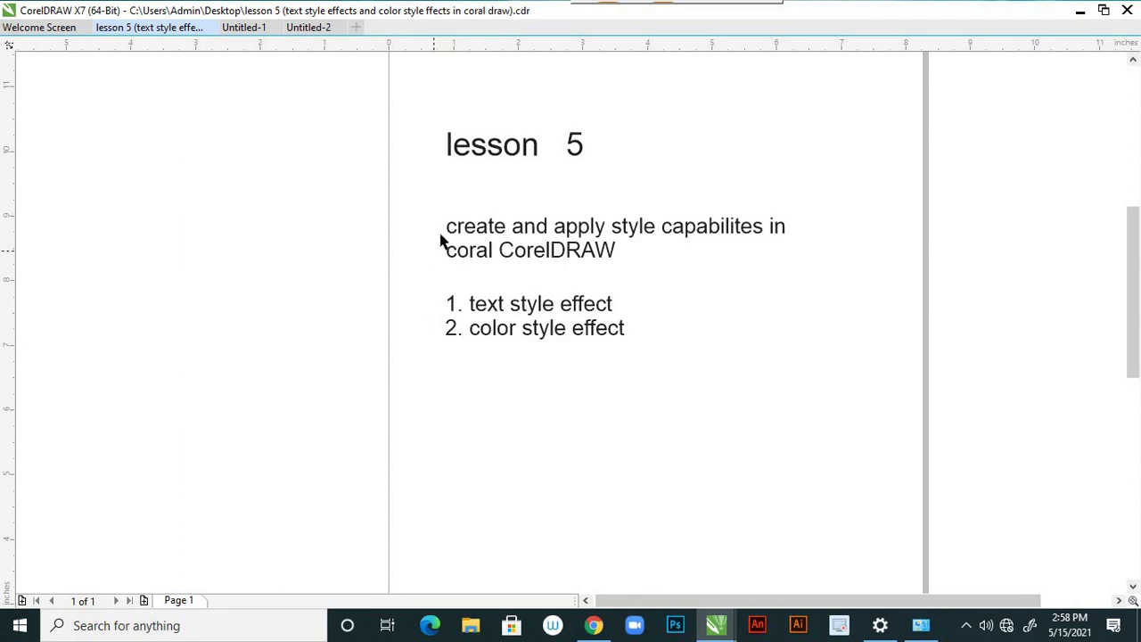
{"action": "left_click", "coordinate": [305, 28]}
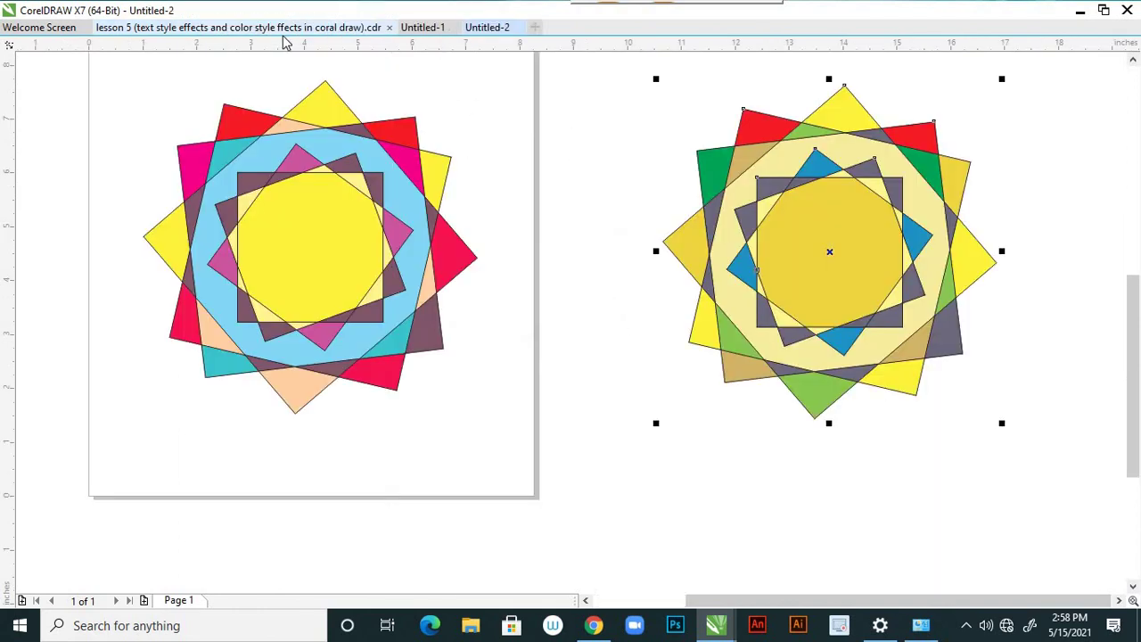
{"action": "left_click", "coordinate": [437, 34]}
{"action": "left_click", "coordinate": [488, 32]}
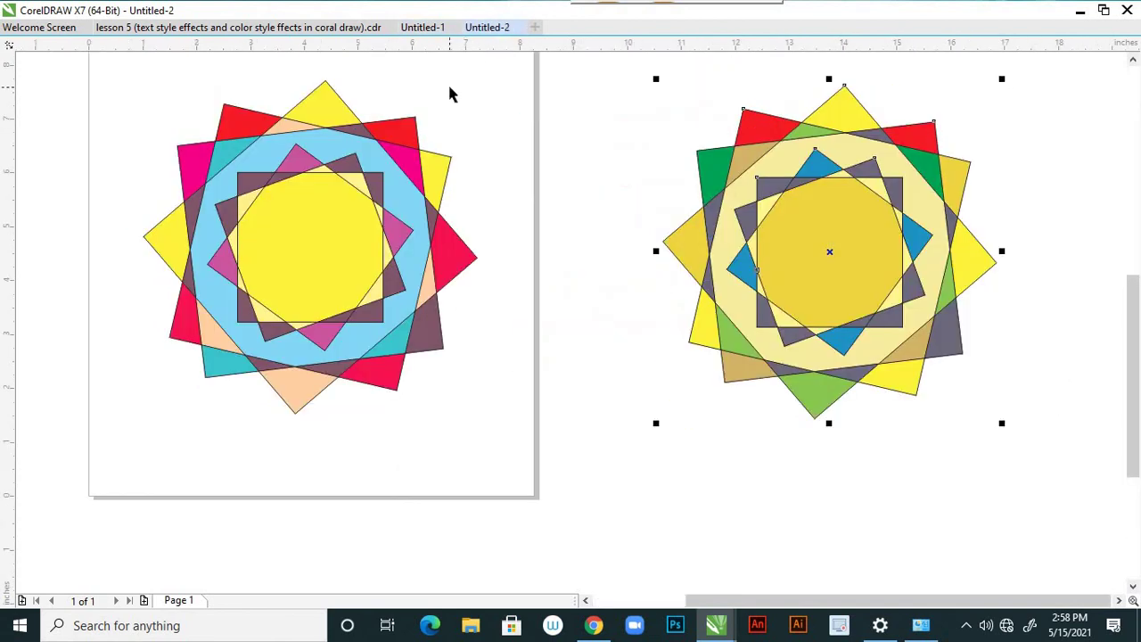